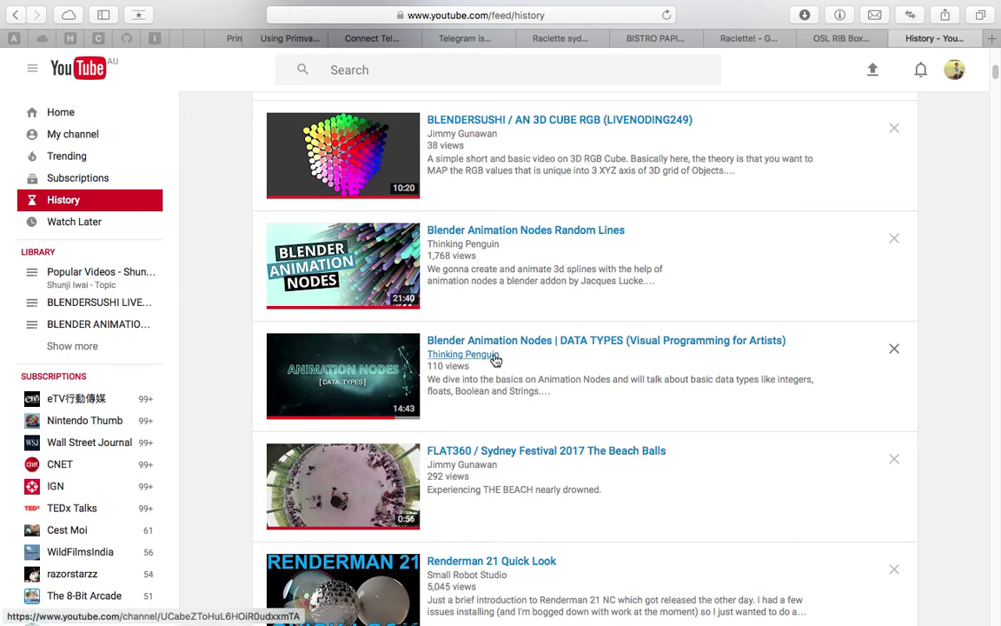
Step: Open the Blender Animation Nodes Random Lines video from the watch history, mute the sound and skip the ad
left_click(511, 233)
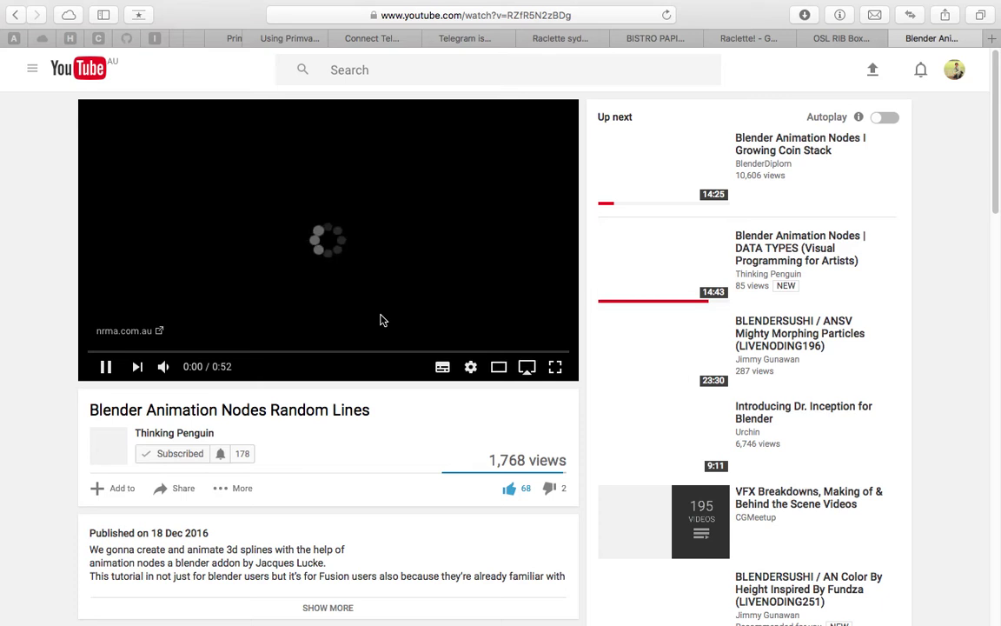
key("XF86AudioLowerVolume")
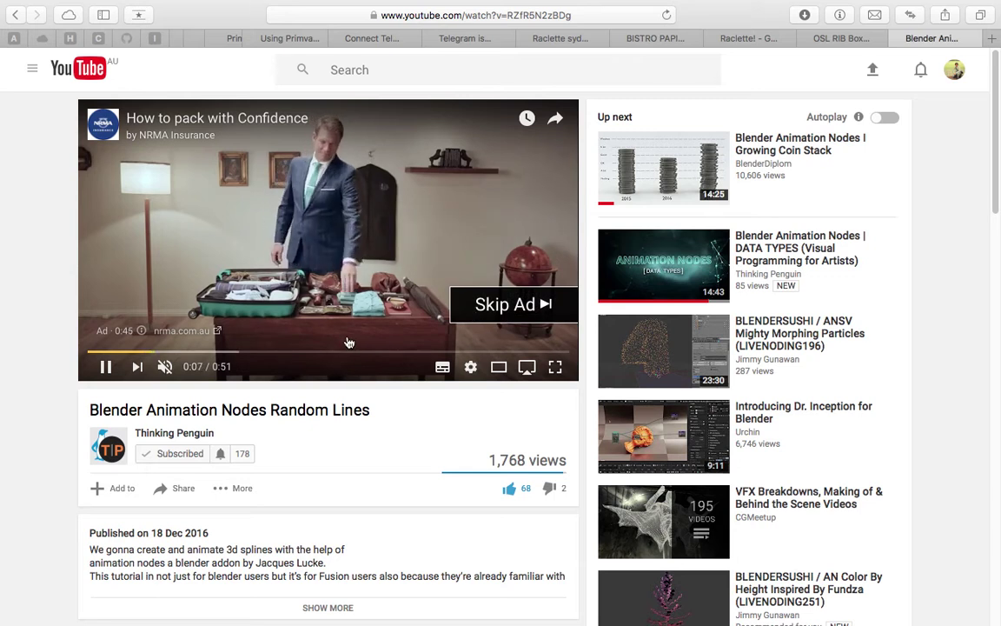
left_click(468, 316)
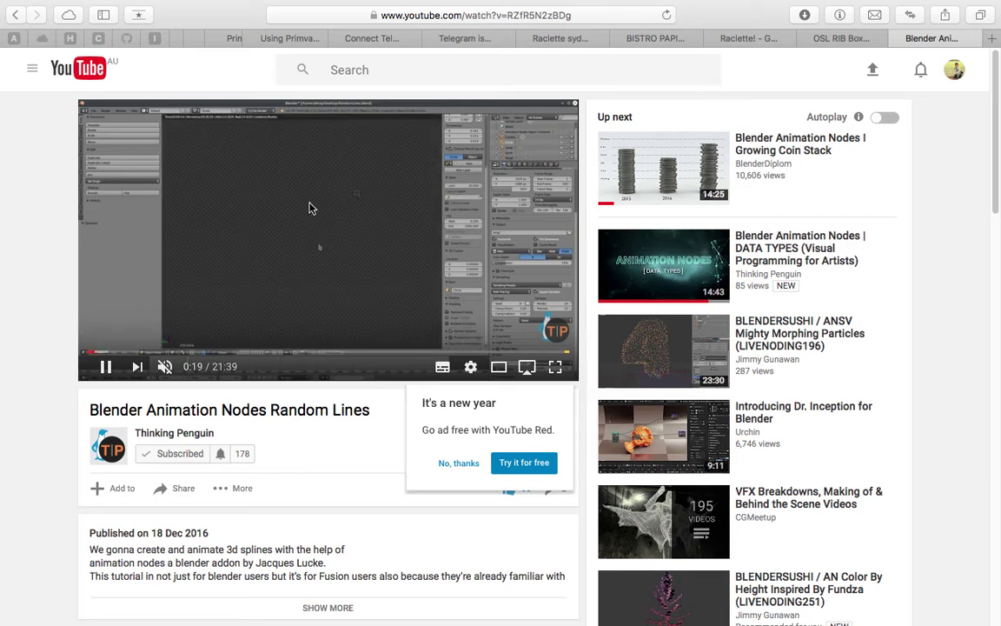
Step: Skim the tutorial video around 9:13 and 15:05 and decline the YouTube Red offer
left_click(292, 353)
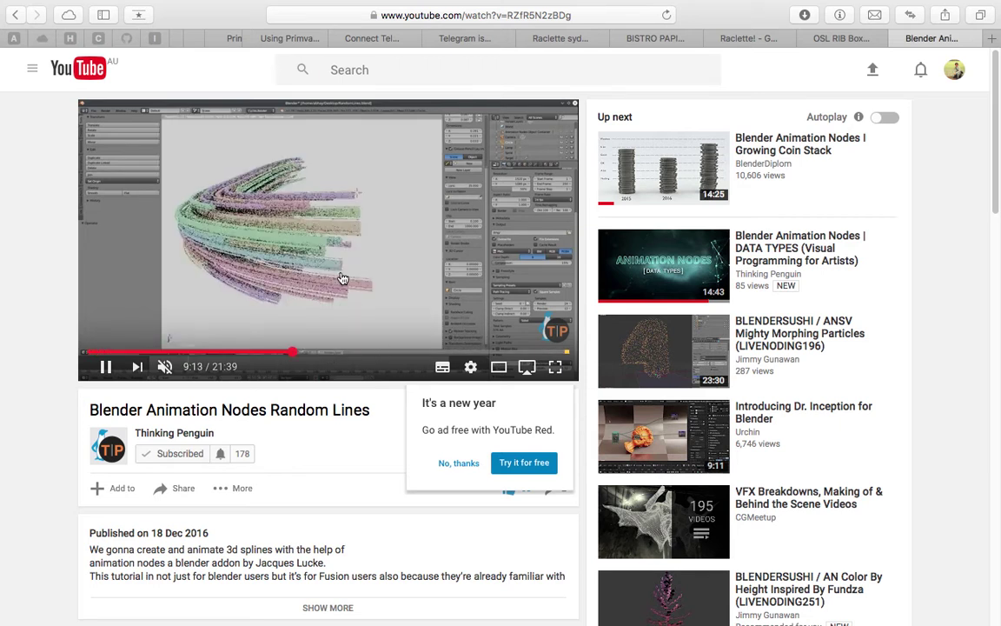
left_click(352, 224)
left_click(352, 225)
left_click(423, 353)
left_click(313, 254)
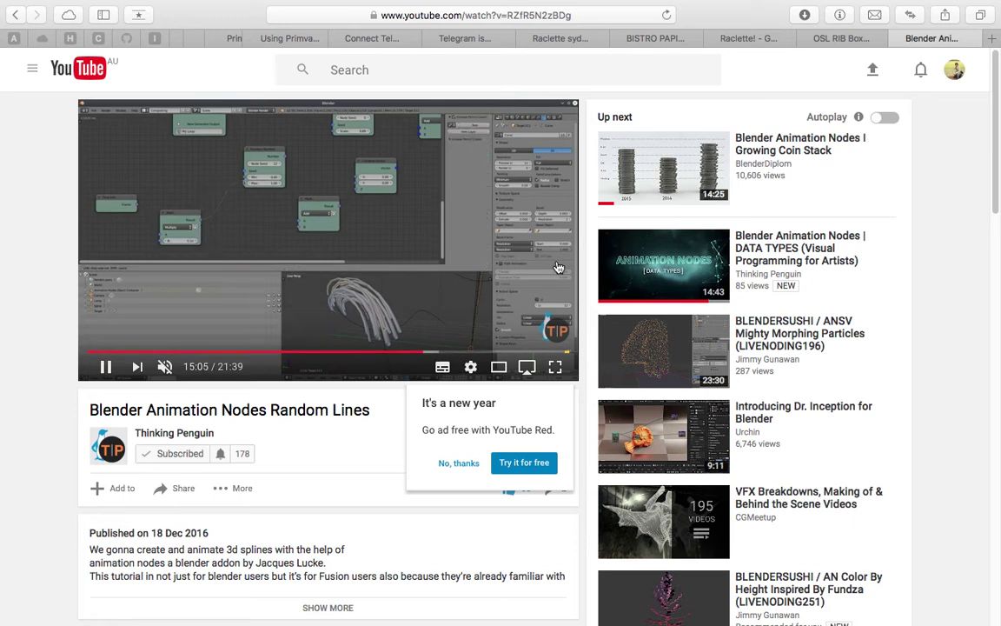
left_click(458, 463)
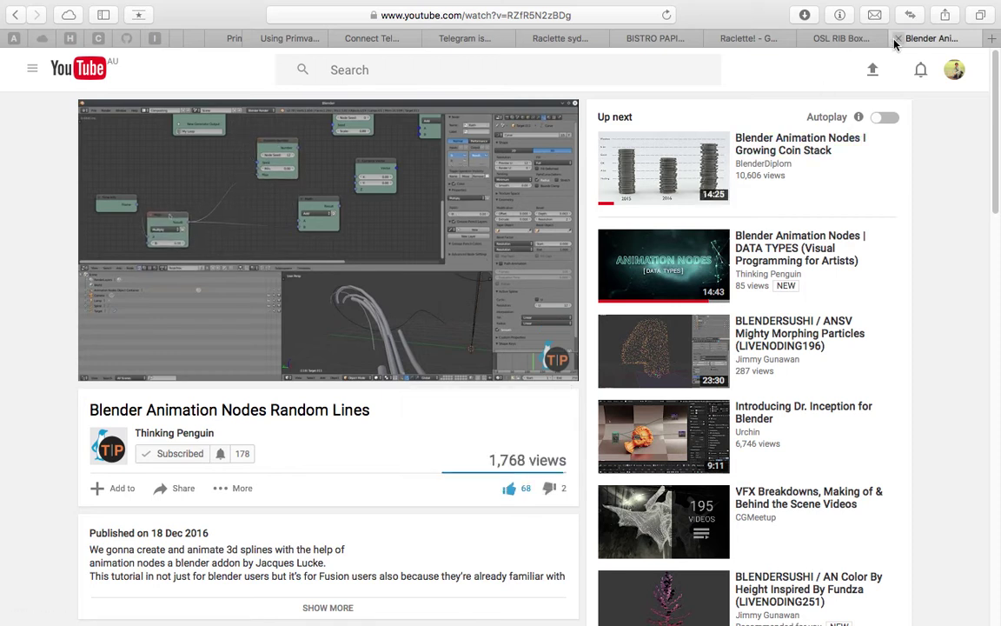
Step: Switch from Safari to Blender and delete the default cube
left_click(58, 9)
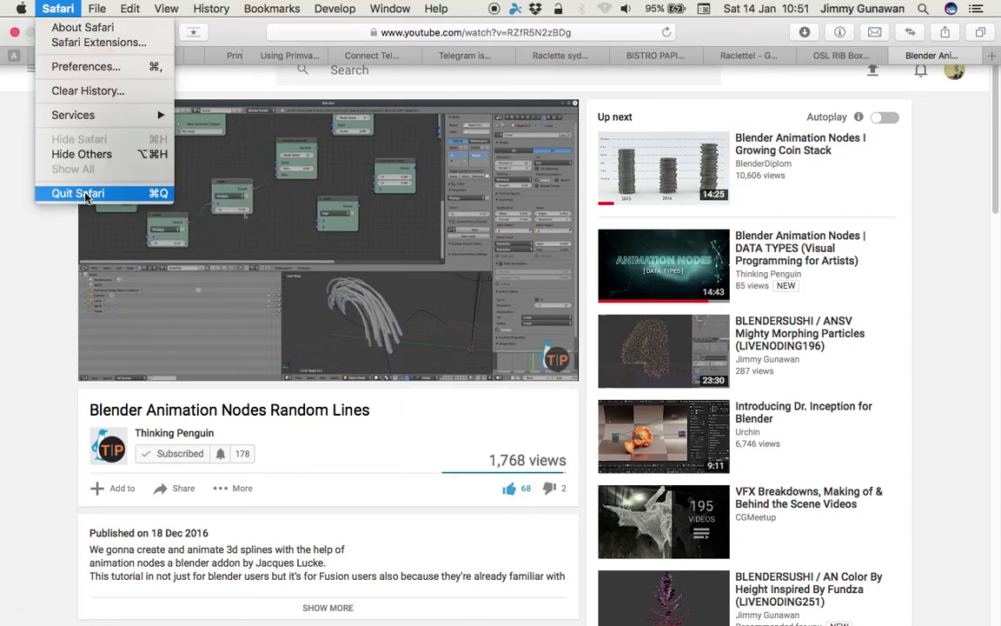
key("Escape")
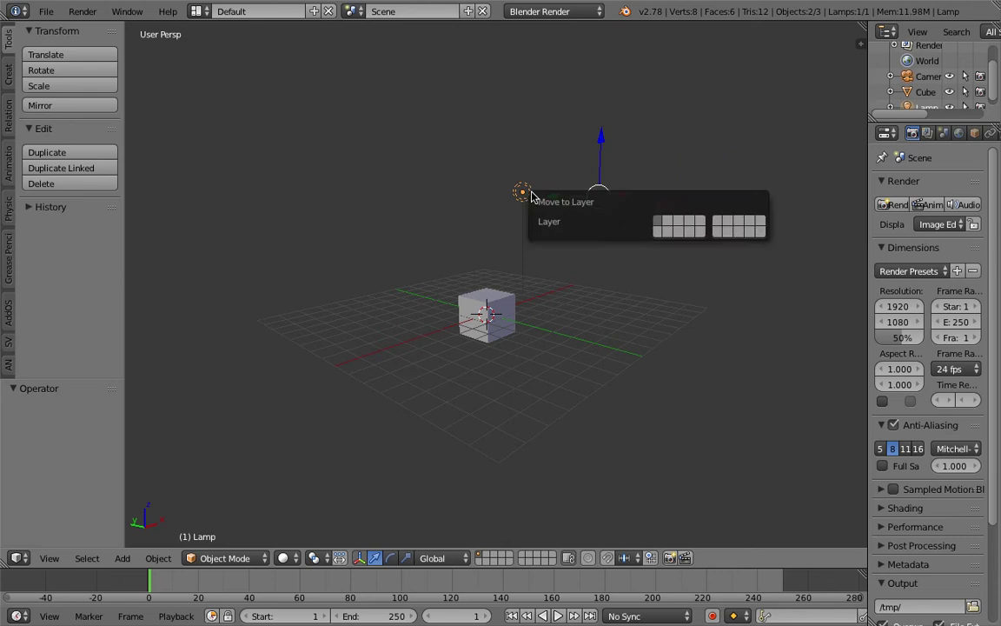
scroll(469, 175, "up", 2)
right_click(492, 302)
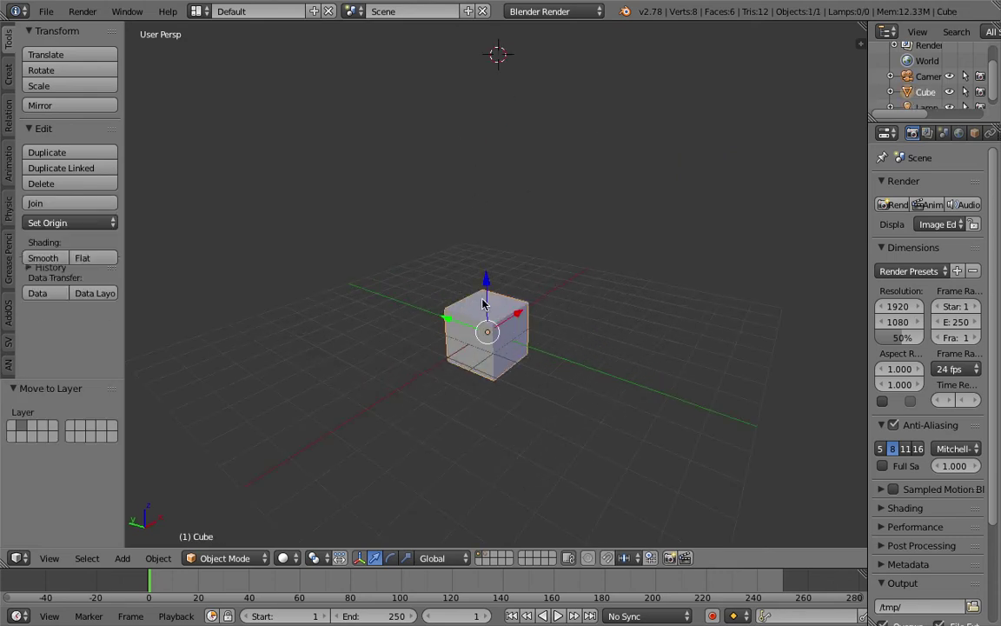
key("x")
left_click(435, 271)
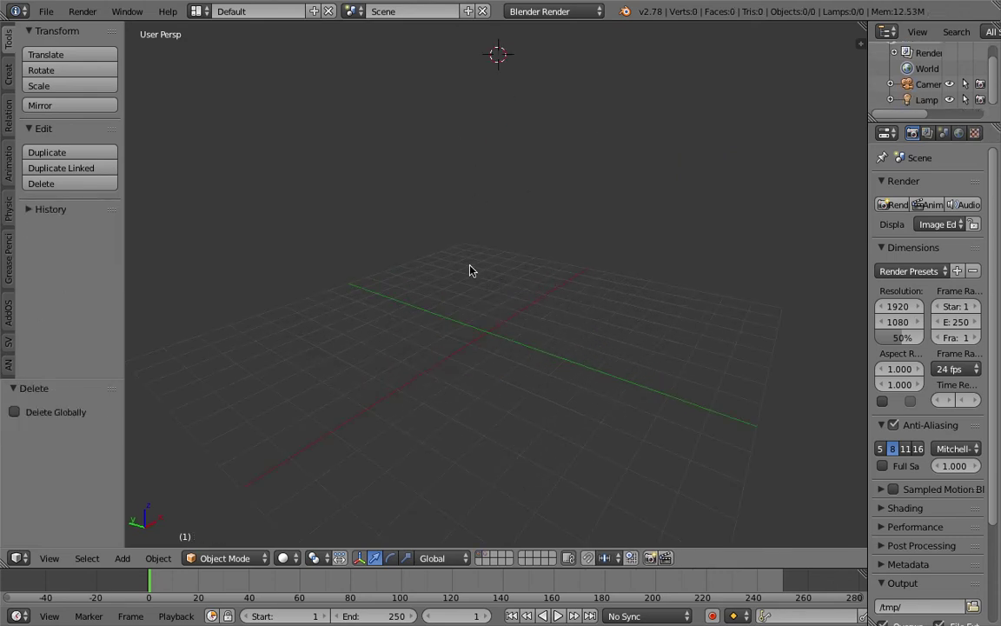
Step: Add an Archemedian spiral curve to the scene
key("shift+a")
mouse_move(466, 289)
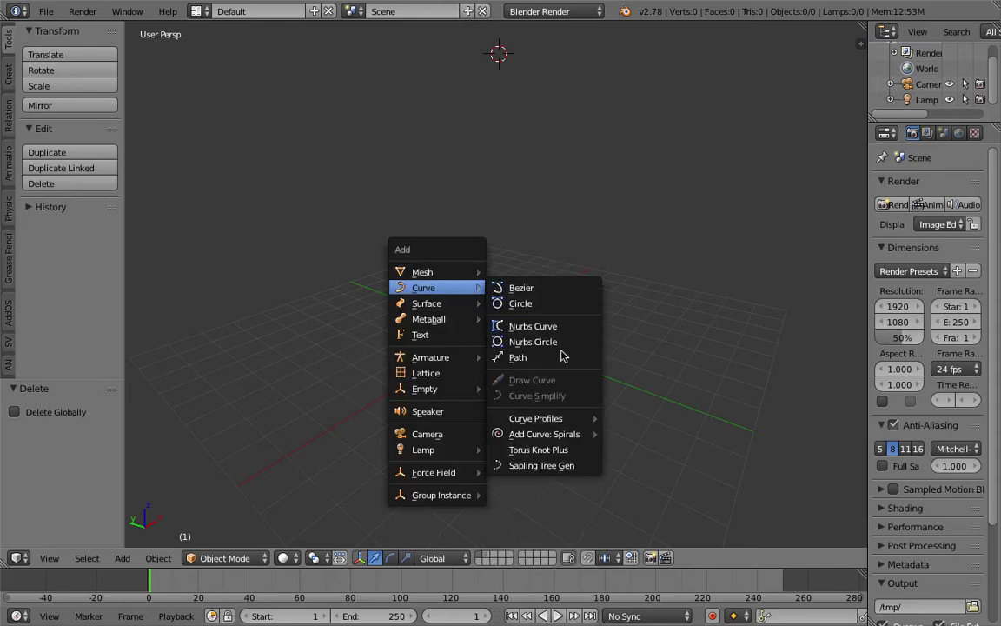
mouse_move(572, 440)
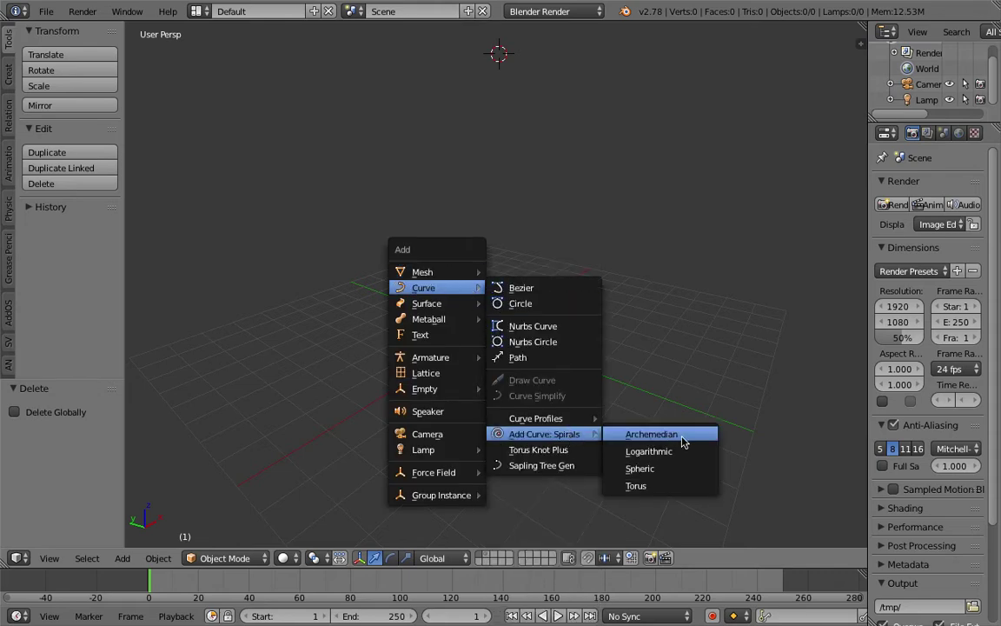
mouse_move(601, 437)
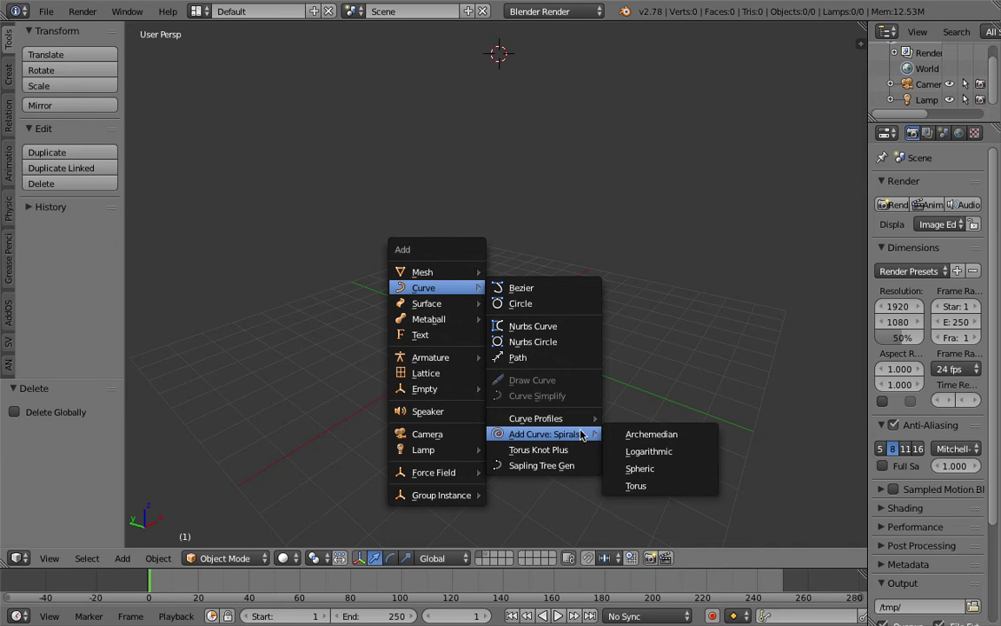
left_click(665, 431)
middle_click_drag(527, 210, 537, 261, "shift")
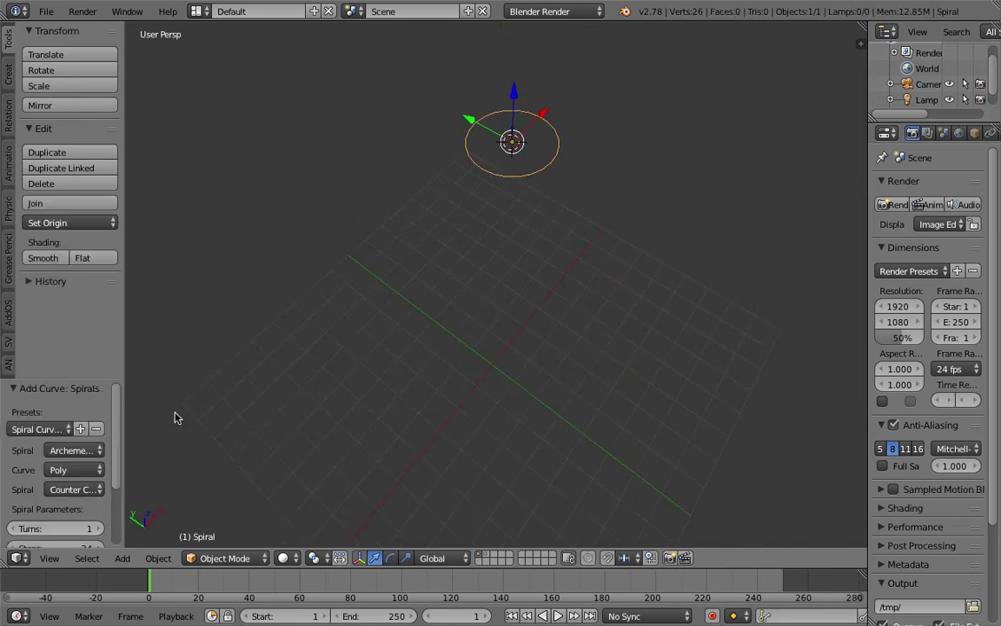
Step: Set the spiral to 3 turns with a radius growth of 0.42, a radius of 0.73 and a height of 0
left_click_drag(109, 379, 208, 287)
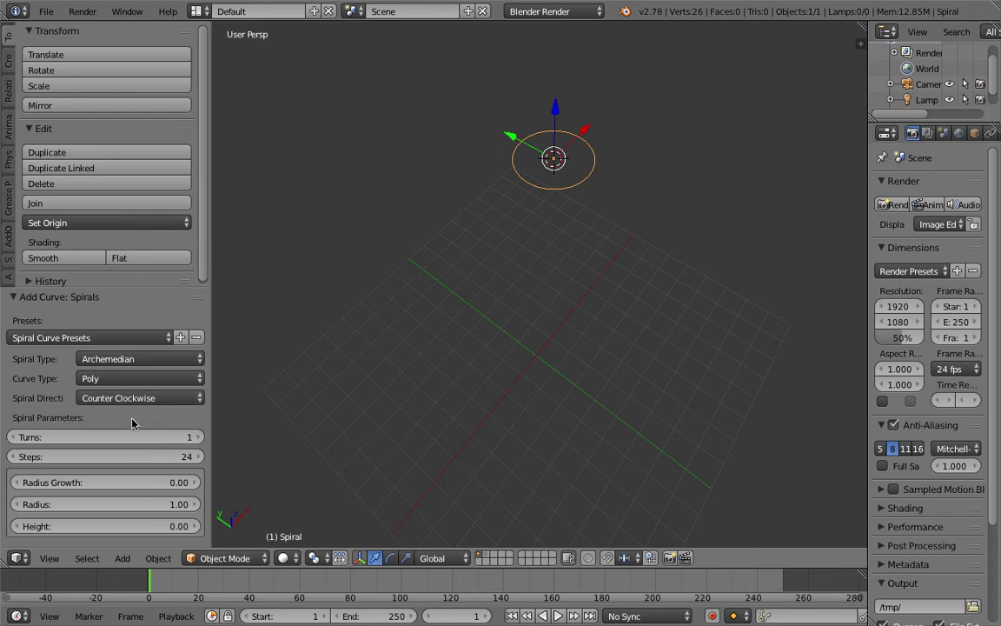
left_click(193, 437)
left_click(193, 437)
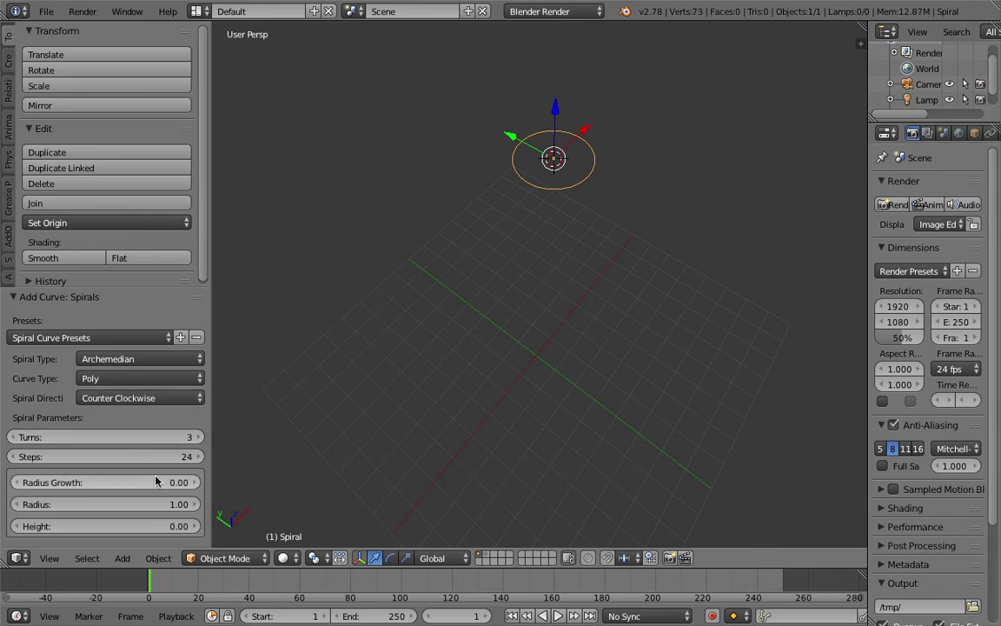
left_click_drag(159, 526, 165, 482)
left_click_drag(165, 525, 131, 526)
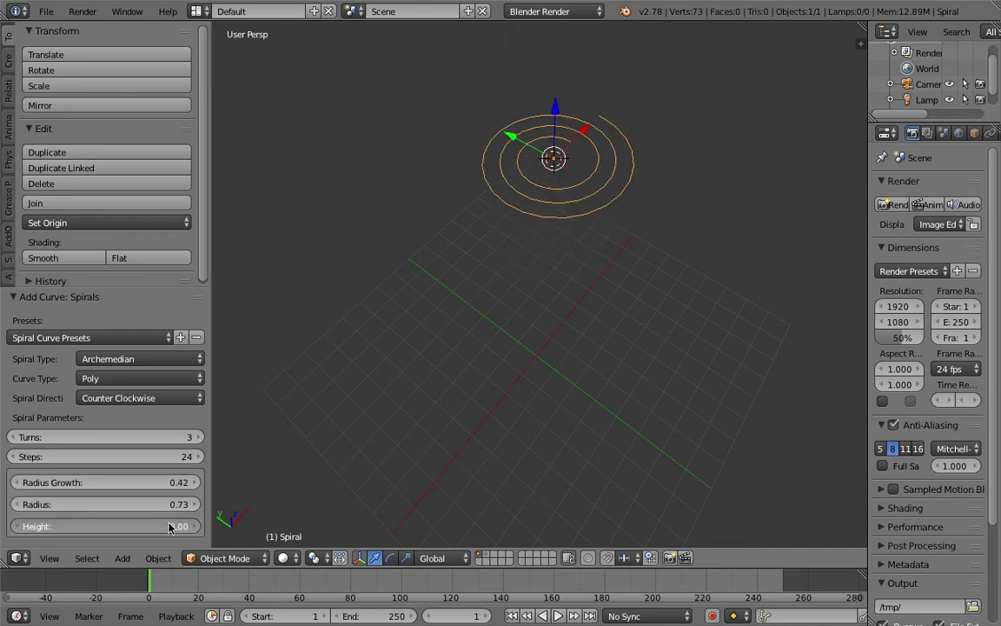
key("Return")
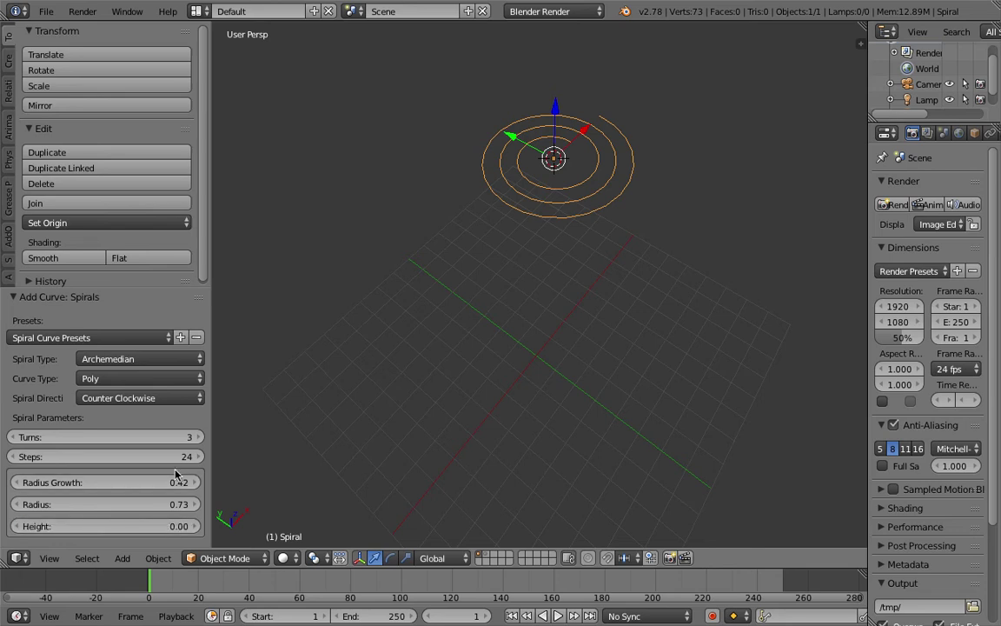
Step: Refine the spiral to 4 turns with a larger radius growth, and clear its location so it sits at the origin
left_click(198, 438)
left_click(198, 438)
middle_click_drag(560, 257, 568, 286)
left_click_drag(130, 482, 169, 483)
left_click(15, 438)
scroll(600, 326, "down", 1)
middle_click_drag(604, 317, 487, 226)
key("alt+g")
Step: Save the scene to the Desktop as sv_inspiredByThinkingPenguin_multiLines_001.blend
left_click(45, 11)
left_click(119, 147)
left_click(231, 69)
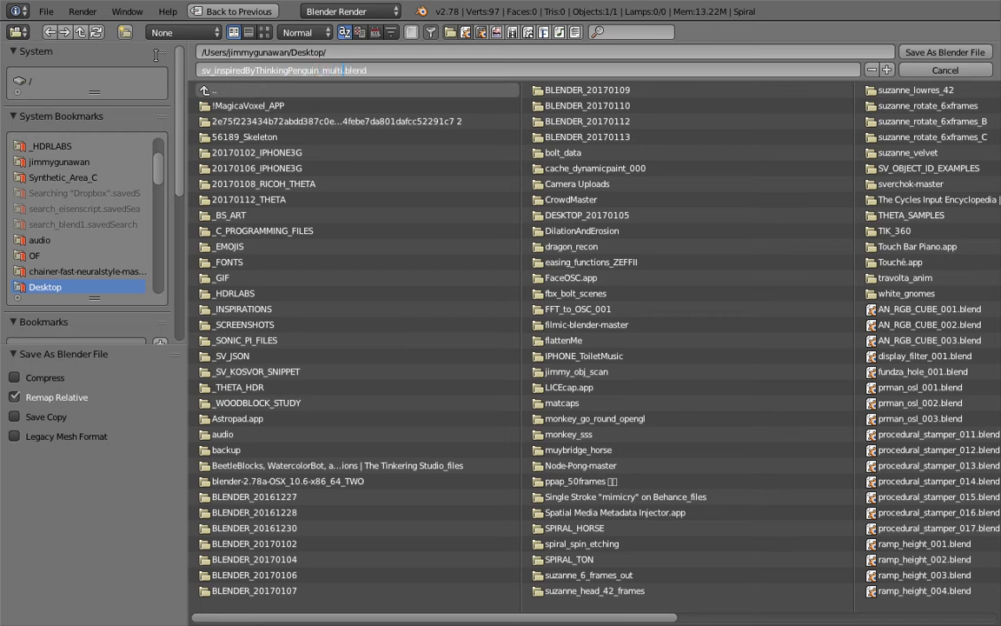
type("1")
key("Return")
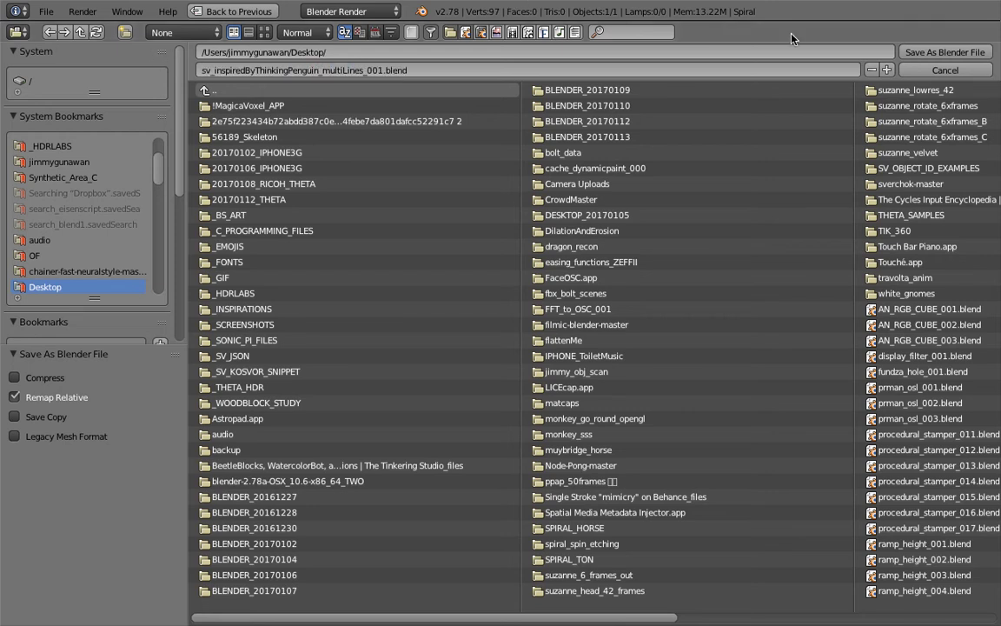
left_click(922, 54)
Step: Add a mesh cylinder and clear its location so it sits at the spiral's center
mouse_move(587, 261)
middle_mouse_down()
mouse_move(550, 297)
mouse_move(581, 270)
middle_mouse_up()
scroll(553, 296, "up", 3)
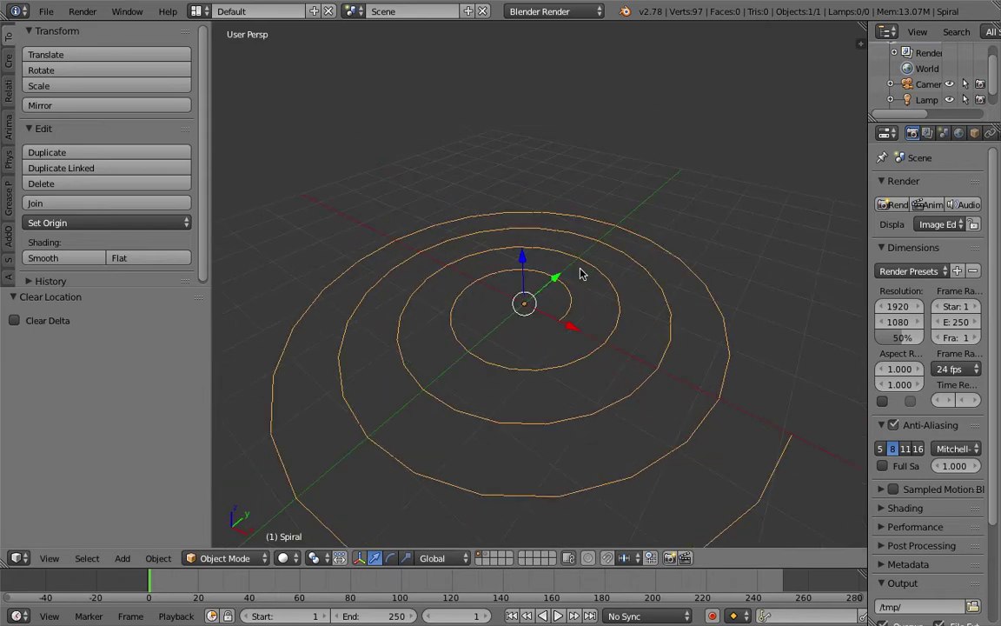
middle_click_drag(581, 274, 597, 246)
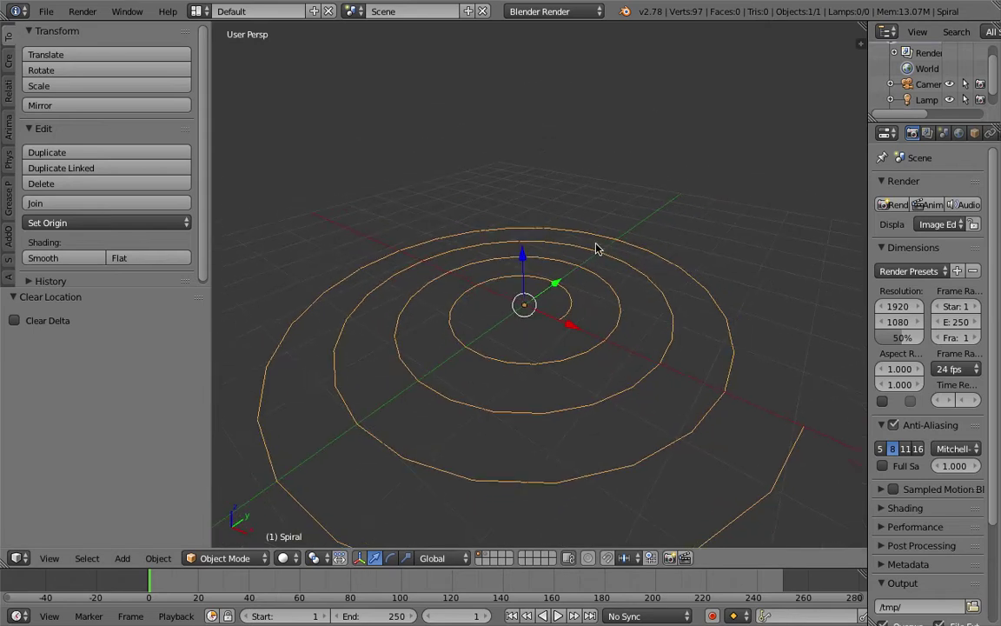
key("shift+a")
mouse_move(574, 230)
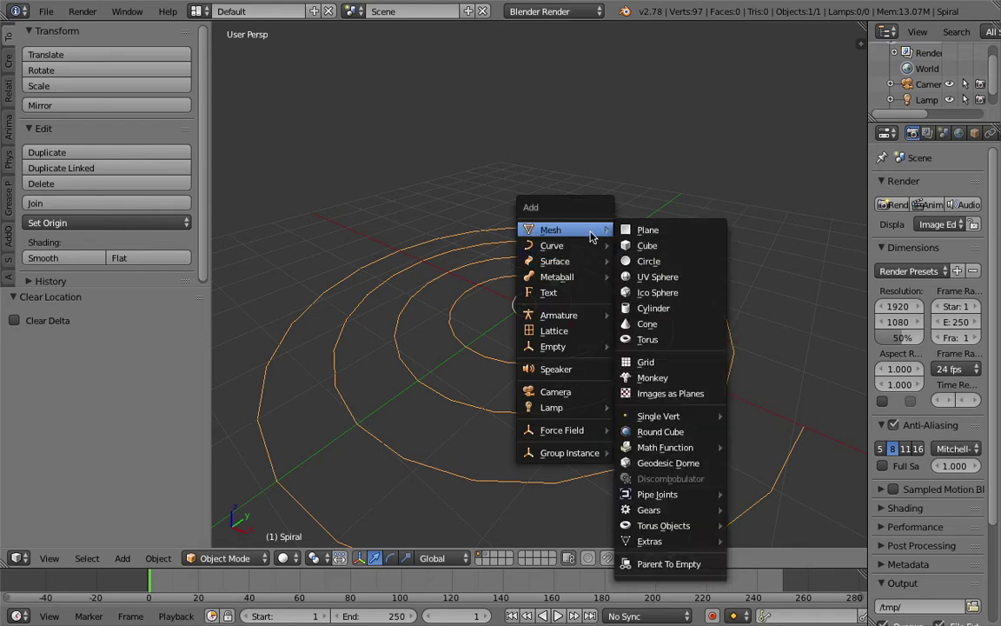
left_click(658, 308)
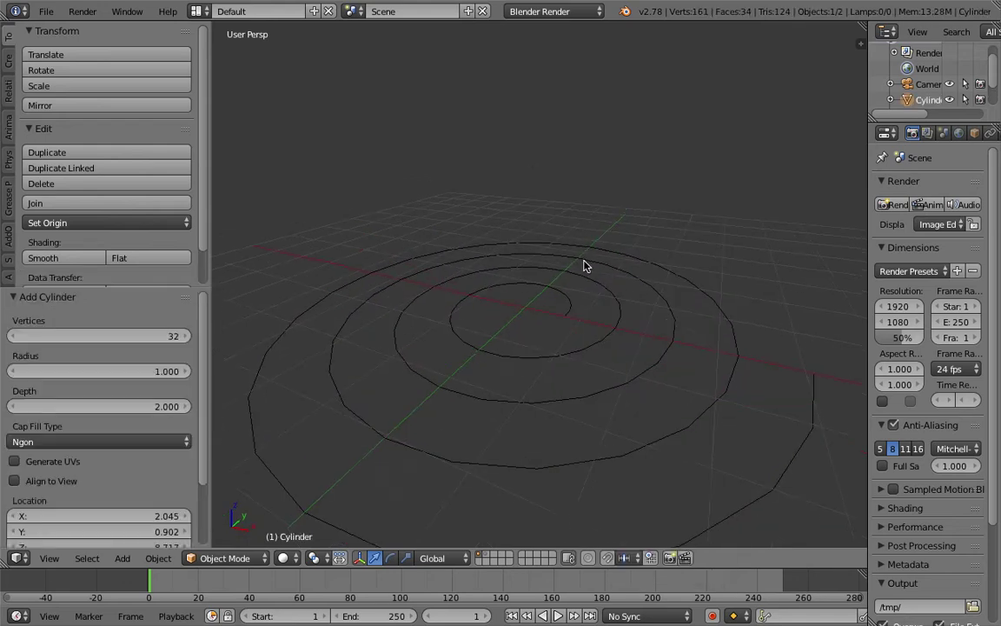
key("alt+g")
Step: Scale the cylinder down uniformly to about 0.15
middle_click_drag(584, 266, 609, 287)
key("s")
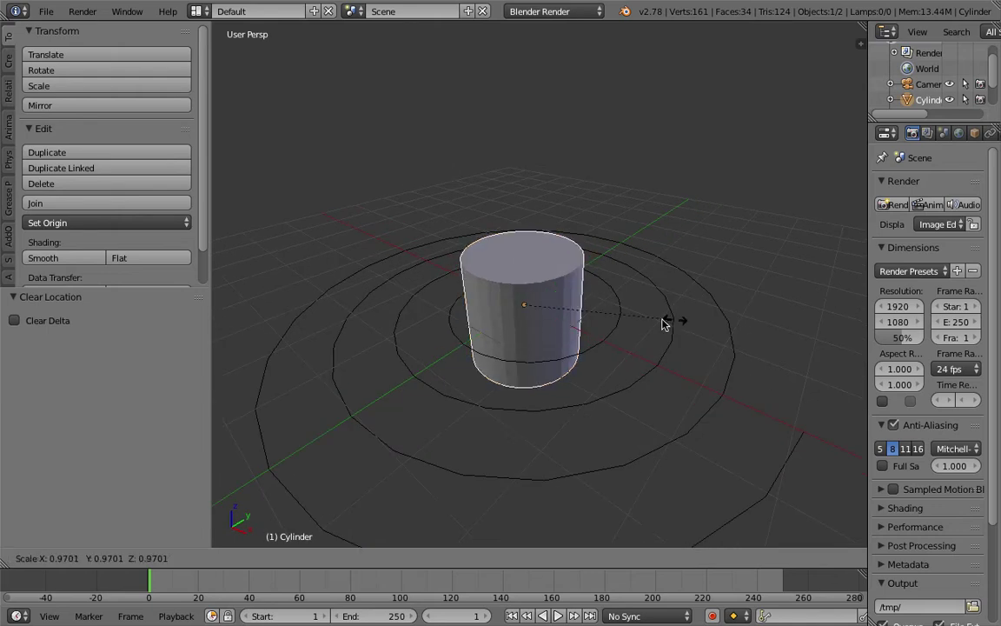
left_click(547, 313)
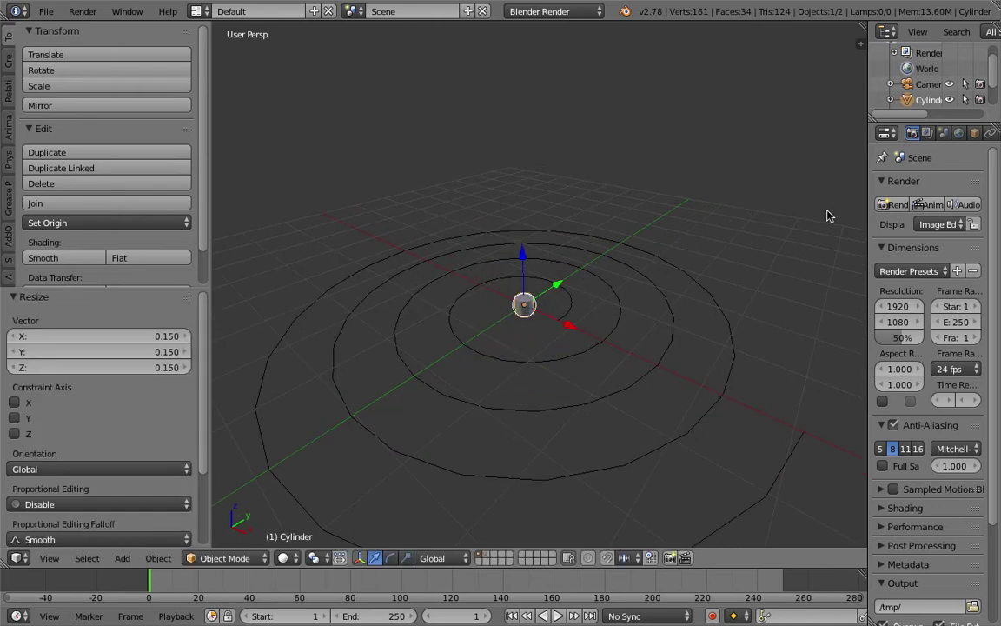
Step: Add an Array modifier to the cylinder and widen the properties area
scroll(964, 140, "down", 3)
left_click(959, 135)
left_click(937, 186)
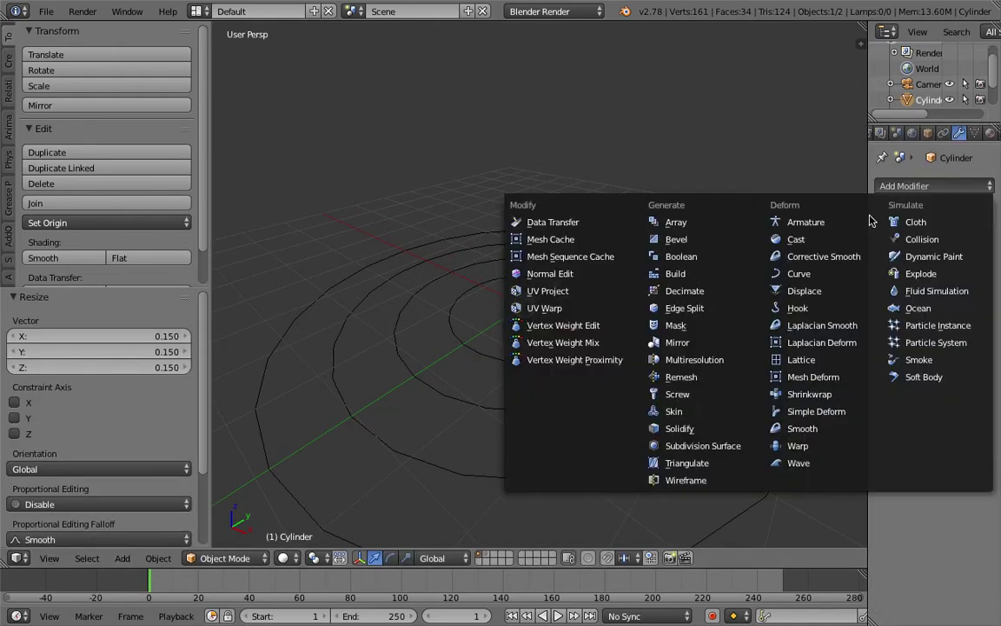
left_click(633, 214)
left_click_drag(867, 108, 808, 115)
middle_click_drag(698, 265, 852, 267)
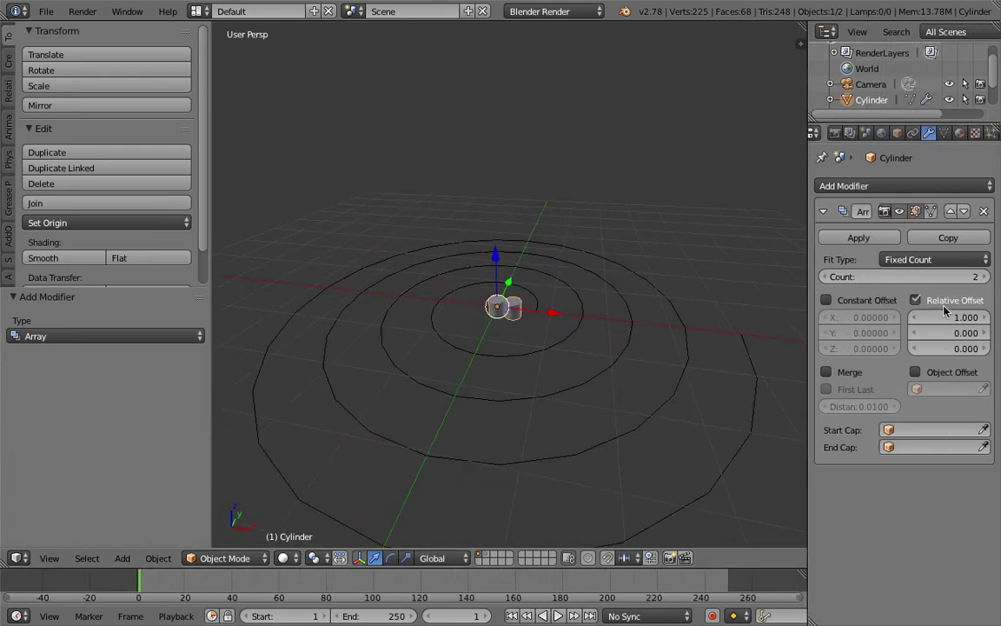
Step: Set the array's relative offset to 0, 0, 1 on X, Y and Z and its count to 12
left_click(949, 347)
type("1")
key("Return")
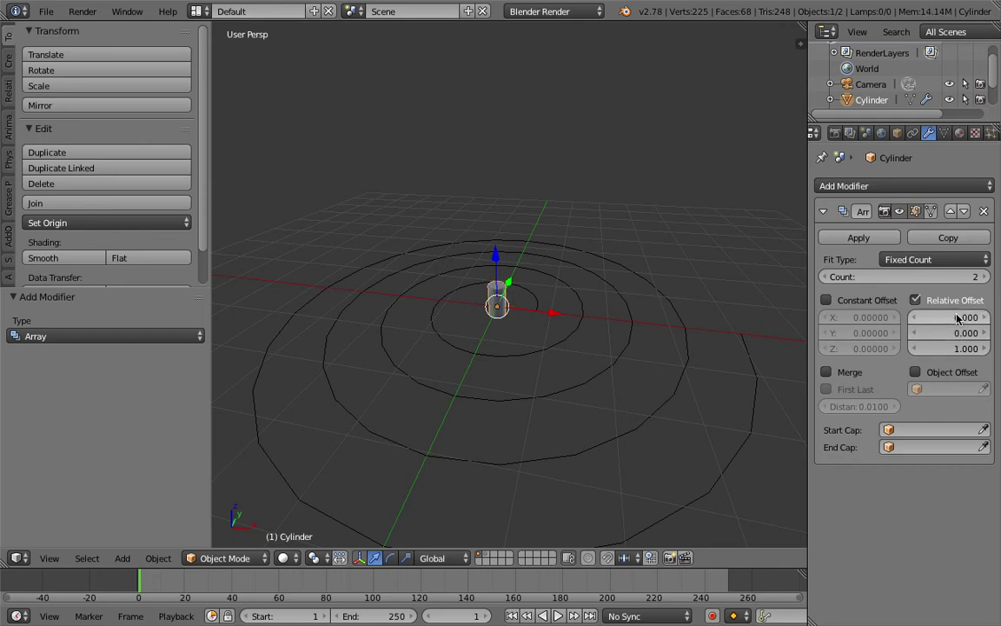
left_click(982, 277)
left_click(982, 277)
left_click(986, 277)
left_click(986, 277)
left_click(986, 277)
left_click(986, 278)
middle_click_drag(676, 281, 666, 294)
middle_click_drag(574, 401, 750, 257)
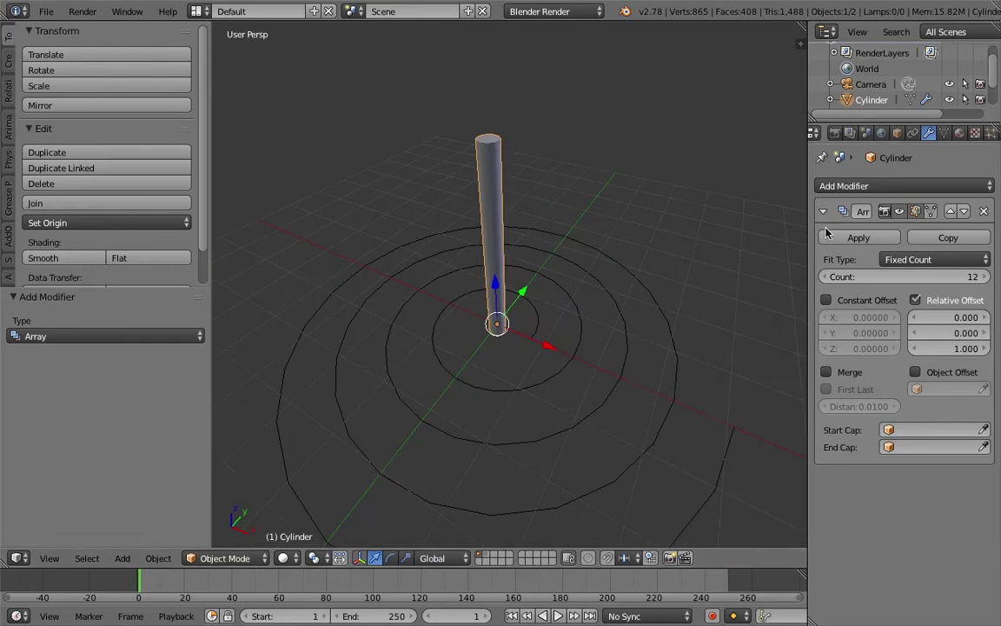
Step: Add a Curve modifier to the cylinder with Spiral as its deforming object
left_click(861, 185)
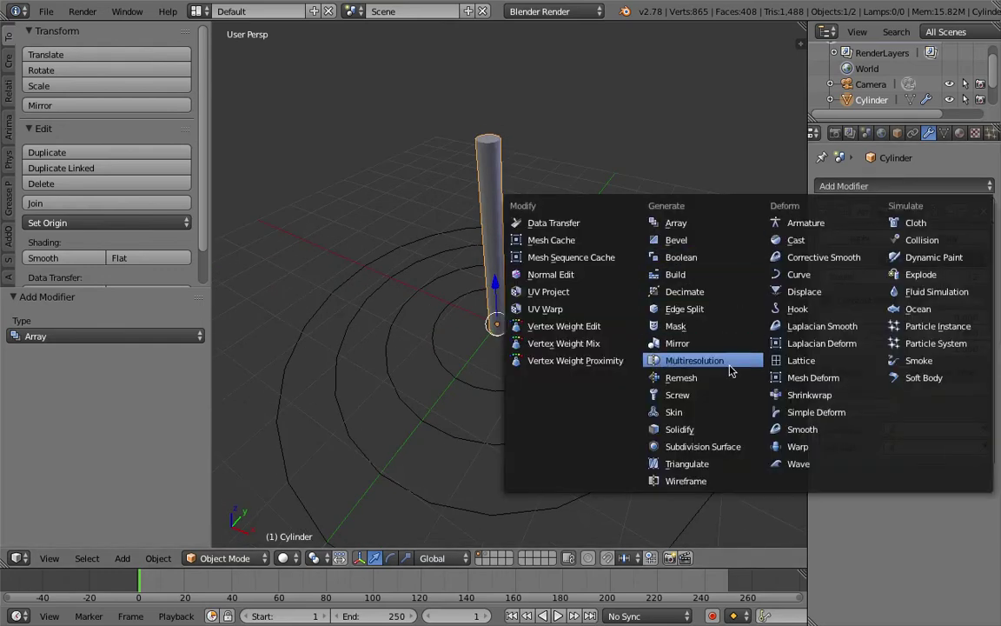
left_click(792, 275)
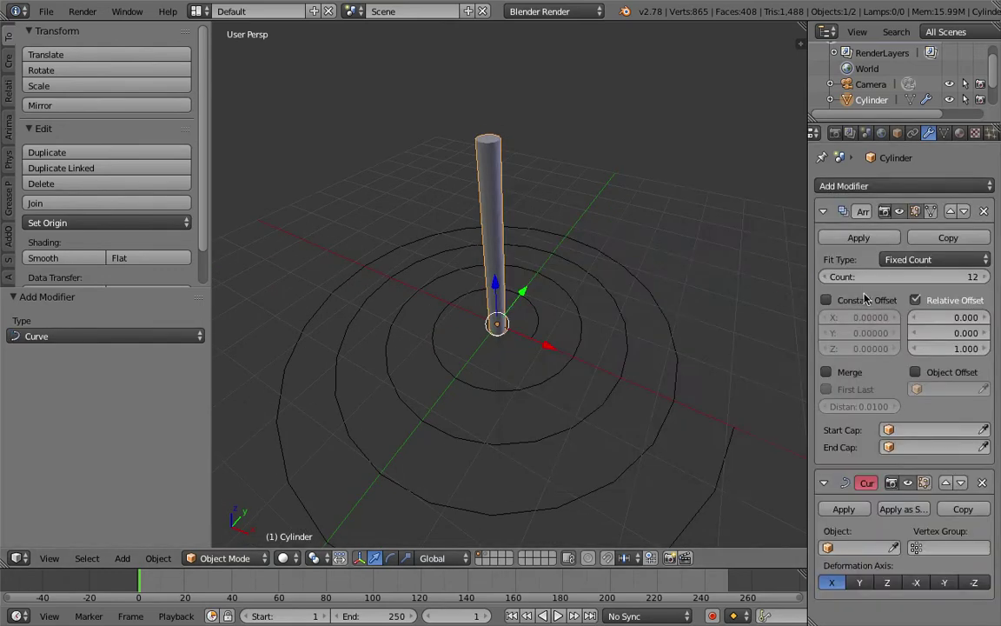
left_click(857, 548)
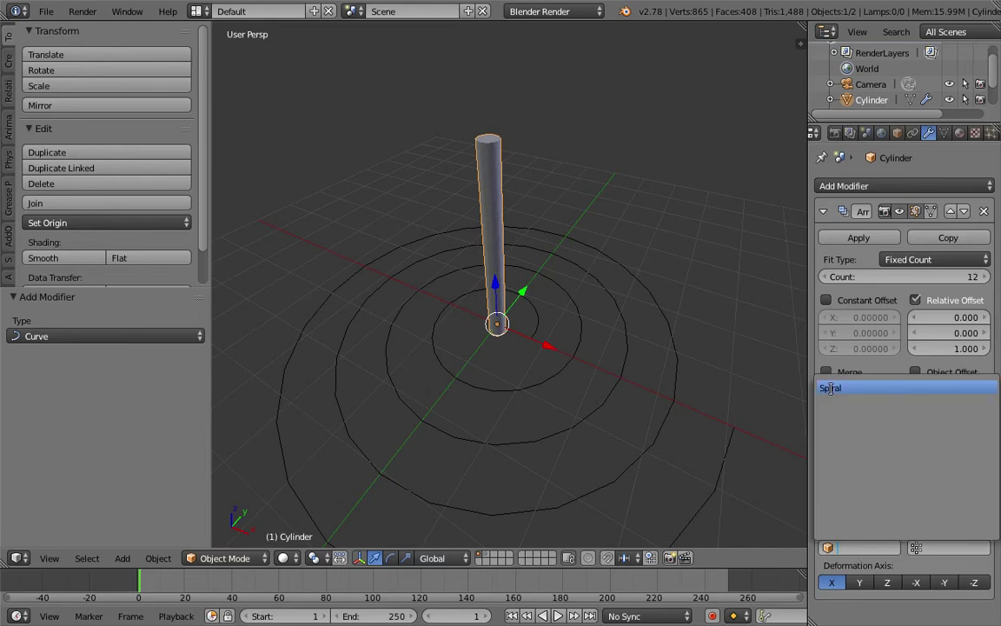
left_click(847, 385)
middle_click_drag(587, 315, 599, 306)
middle_click_drag(513, 340, 547, 326)
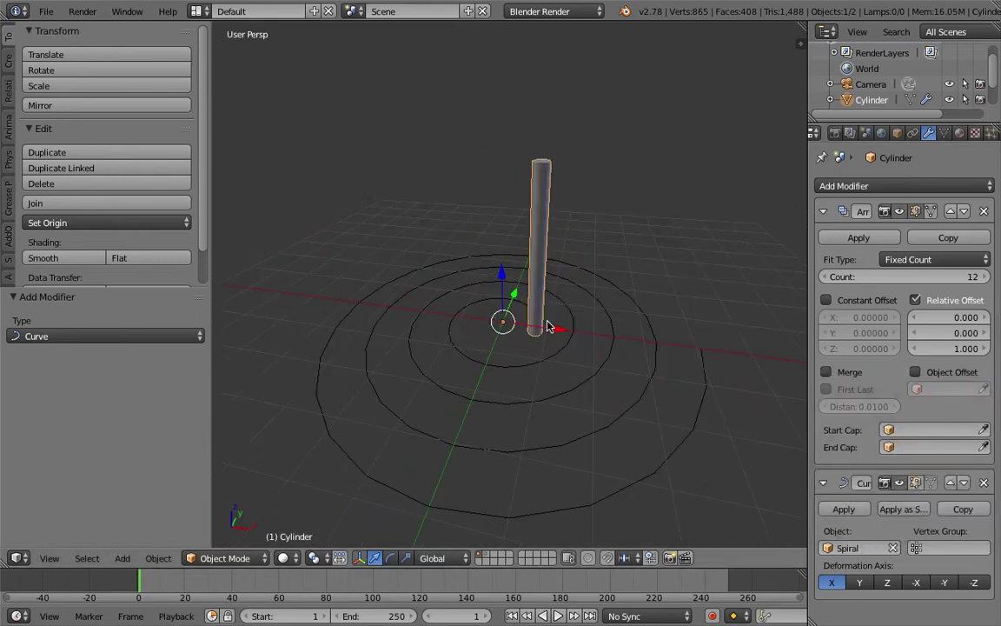
middle_click_drag(535, 167, 597, 279)
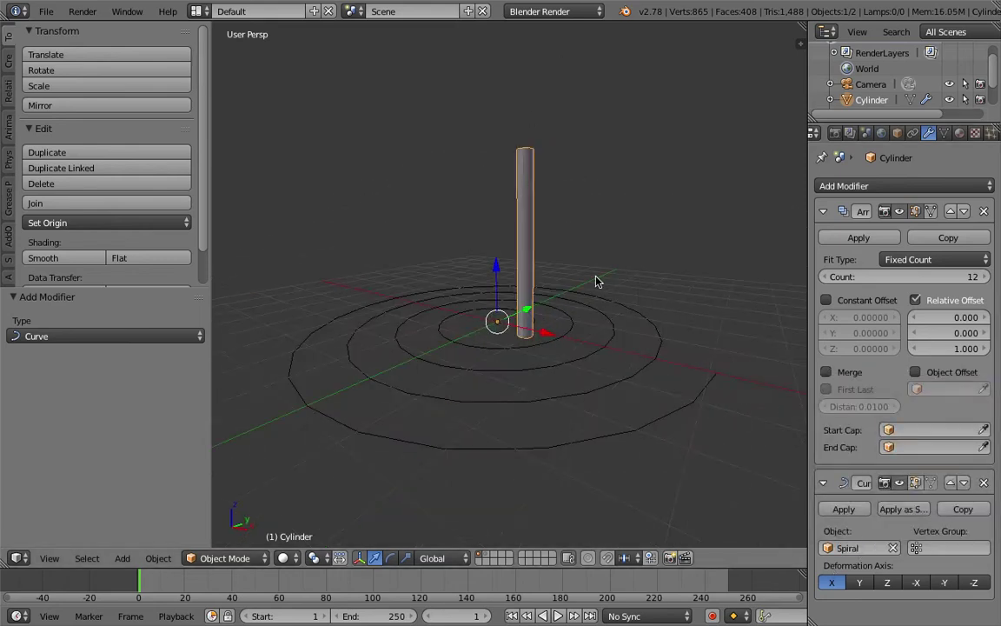
Step: Set the Curve modifier's deformation axis to Z and raise the cylinder's array count to 215
left_click(882, 586)
middle_click_drag(565, 312, 562, 413)
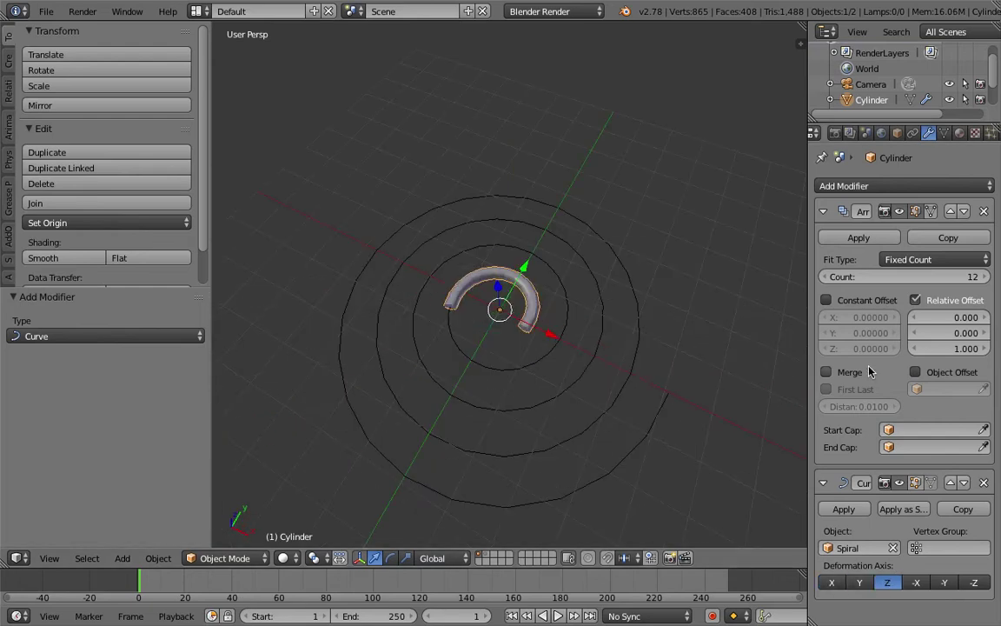
left_click_drag(928, 276, 1000, 276)
scroll(615, 356, "down", 4)
middle_click_drag(614, 355, 700, 279)
left_click_drag(930, 277, 904, 276)
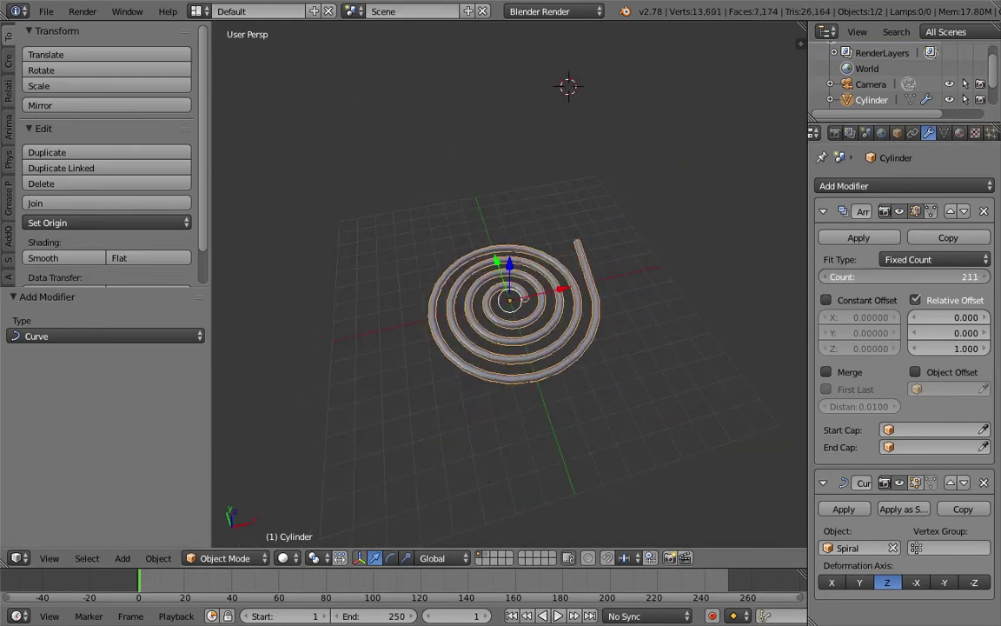
mouse_move(904, 276)
left_mouse_down()
mouse_move(934, 276)
mouse_move(904, 276)
mouse_move(915, 276)
left_mouse_up()
middle_click_drag(670, 285, 552, 328)
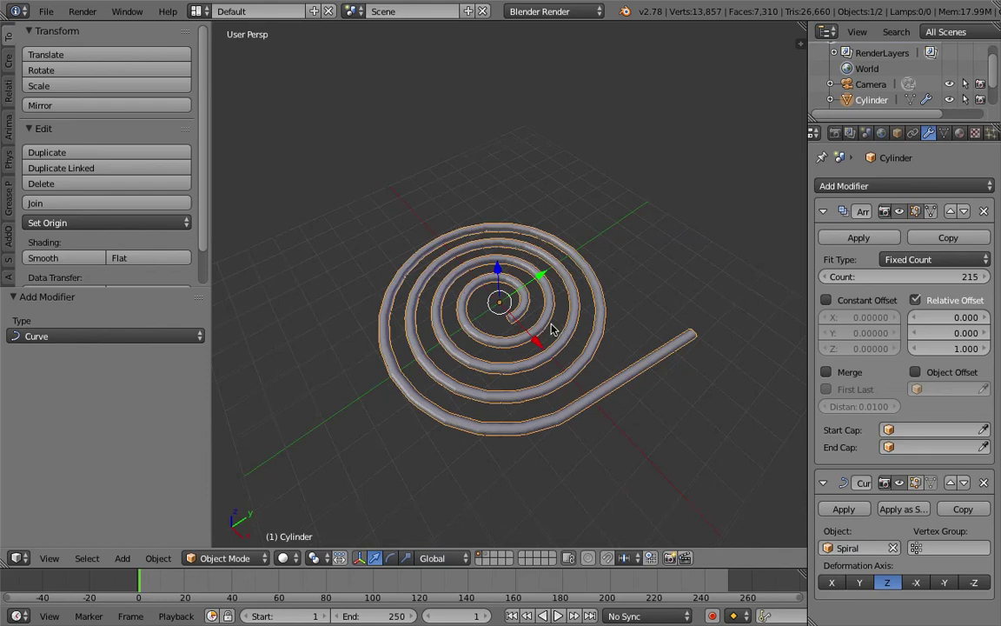
Step: Slide the cylinder along the global Z axis to test its travel along the spiral
middle_click_drag(503, 300, 510, 252)
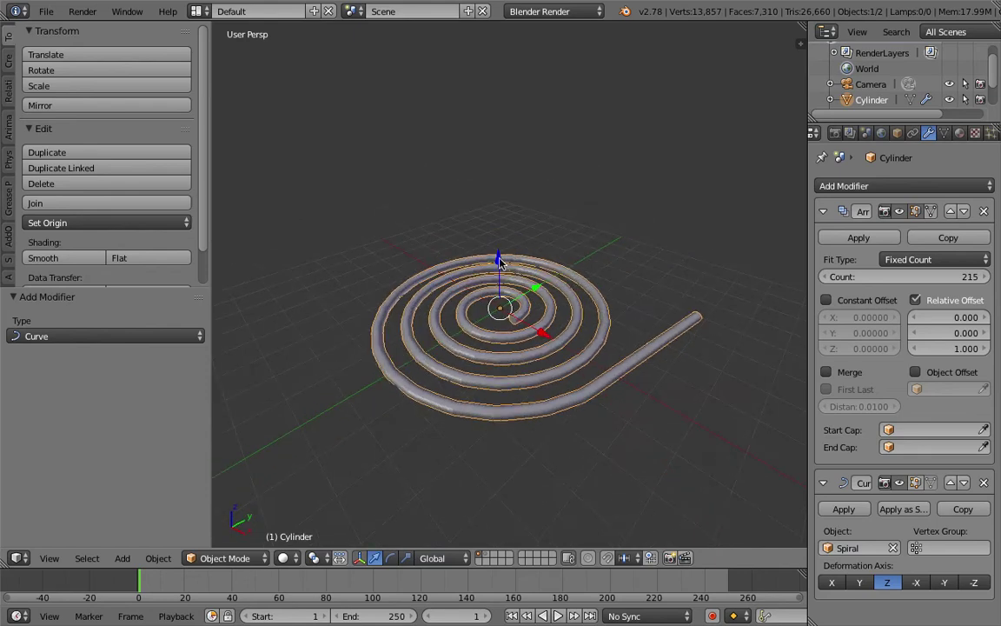
left_click_drag(500, 260, 500, 258)
left_click_drag(508, 172, 525, 34)
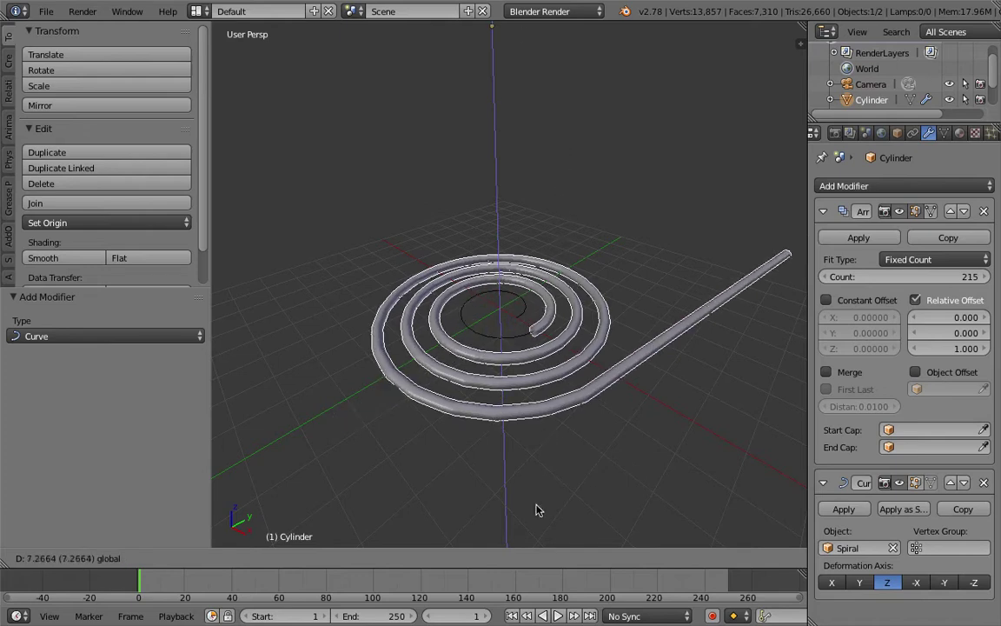
left_click_drag(563, 259, 585, 150)
left_click_drag(600, 248, 600, 255)
middle_click_drag(526, 236, 556, 287)
Step: Scale the cylinder uniformly to about 0.622 and increase its array count to 307
key("s")
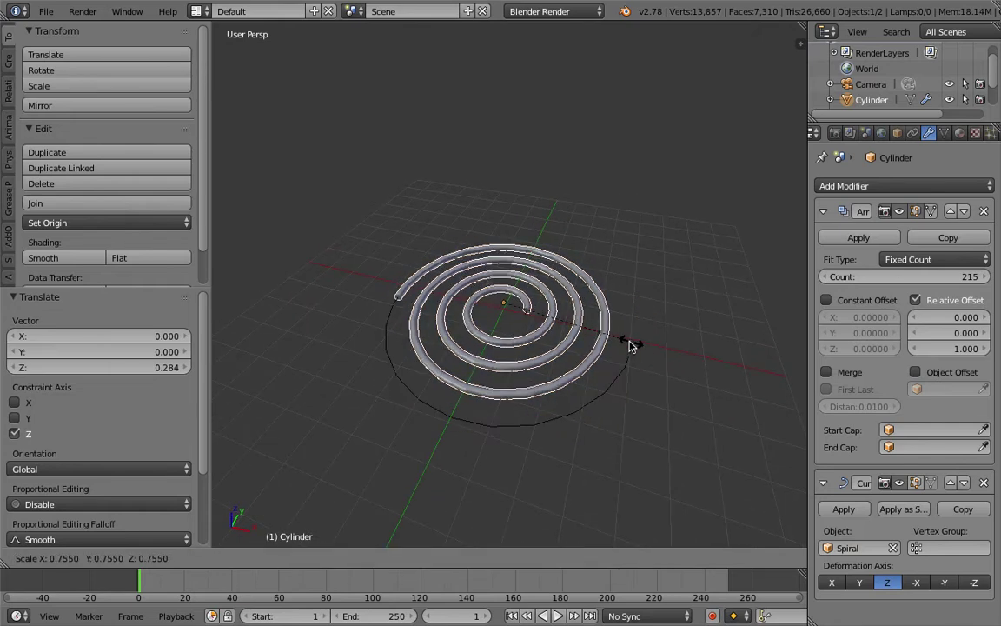
left_click(608, 338)
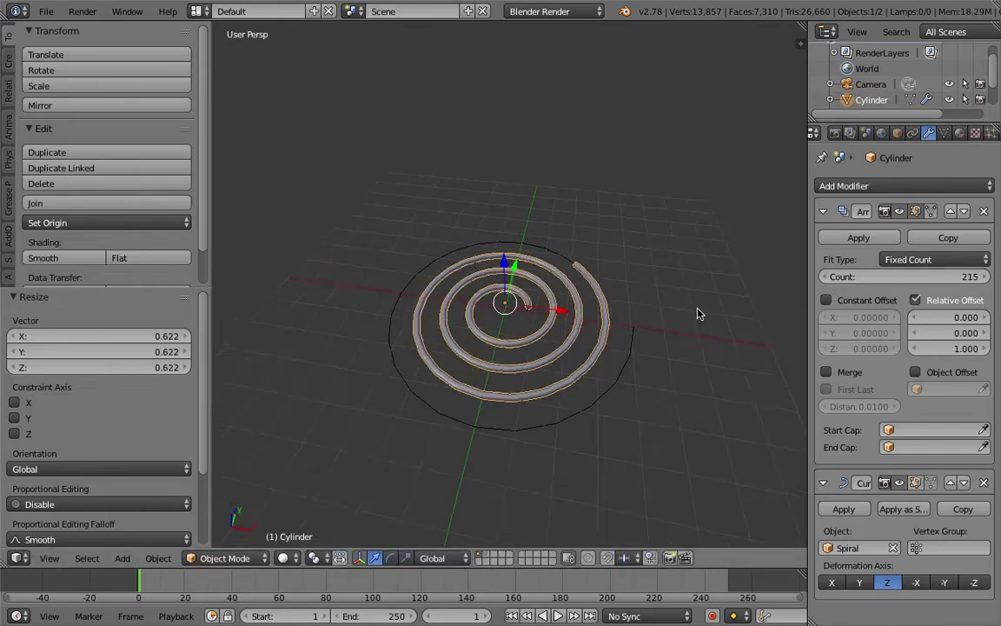
scroll(661, 298, "up", 2)
middle_click_drag(662, 297, 657, 282, "shift")
left_click_drag(975, 278, 989, 279)
middle_click_drag(534, 289, 522, 276)
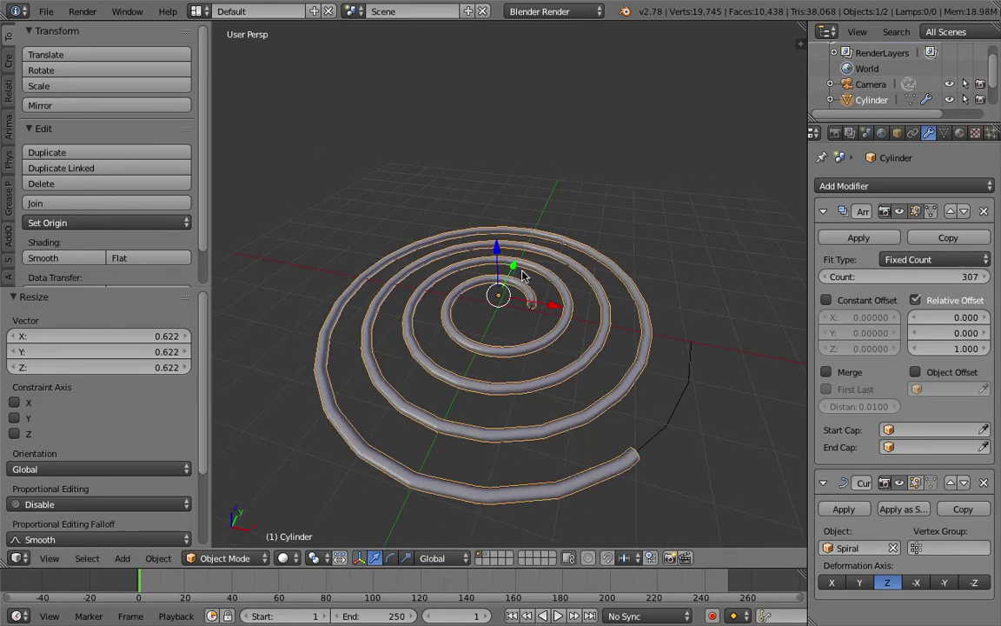
Step: Duplicate the coiled cylinder, offsetting the copy by about -0.385, 0.195, 0.375 on X, Y and Z
key("shift+d")
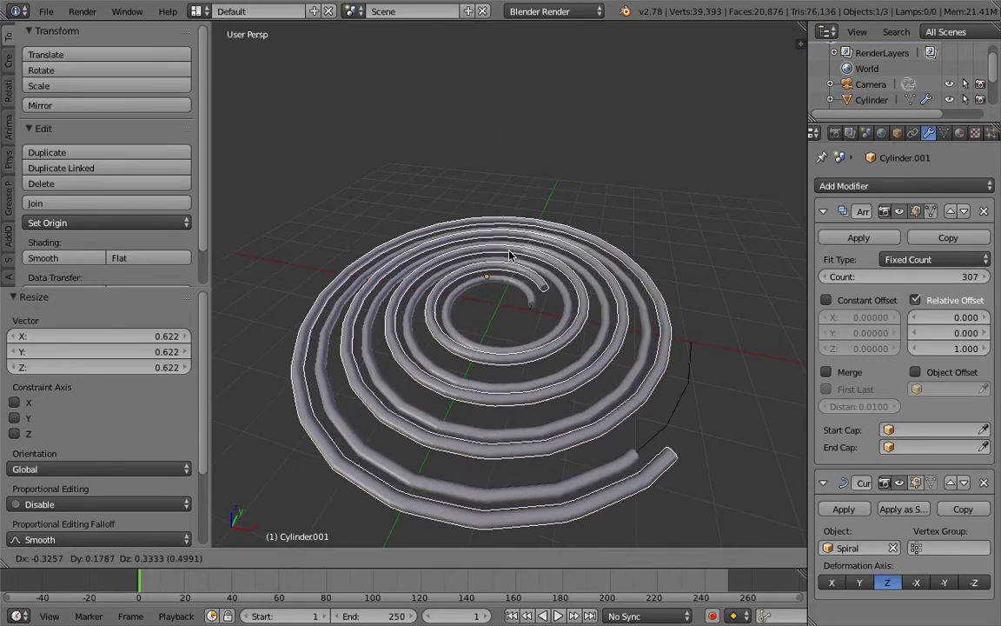
left_click(485, 343)
scroll(485, 343, "down", 2)
middle_click_drag(490, 331, 523, 322)
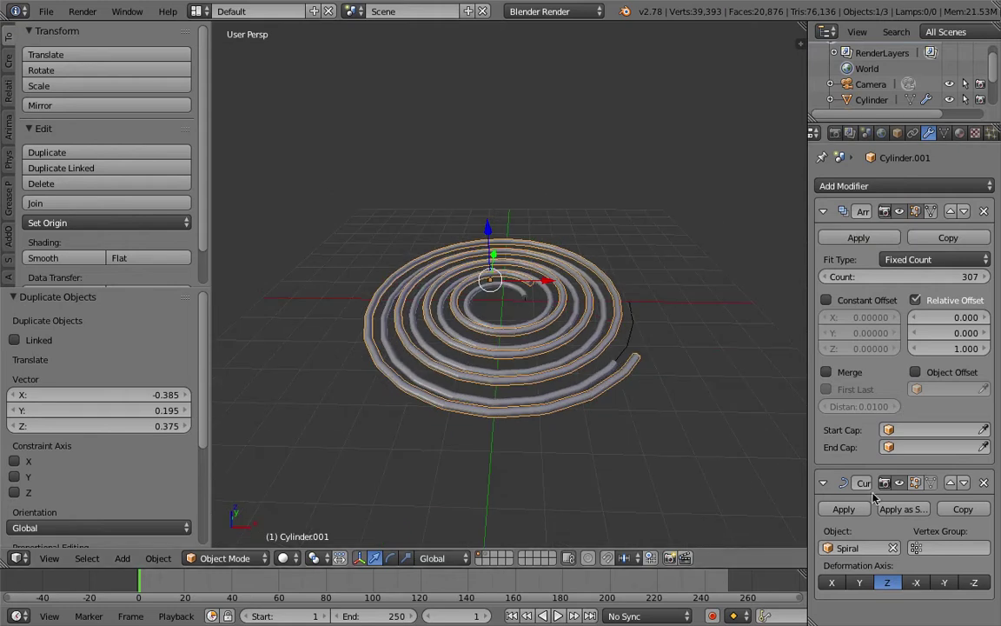
middle_click_drag(585, 296, 595, 293)
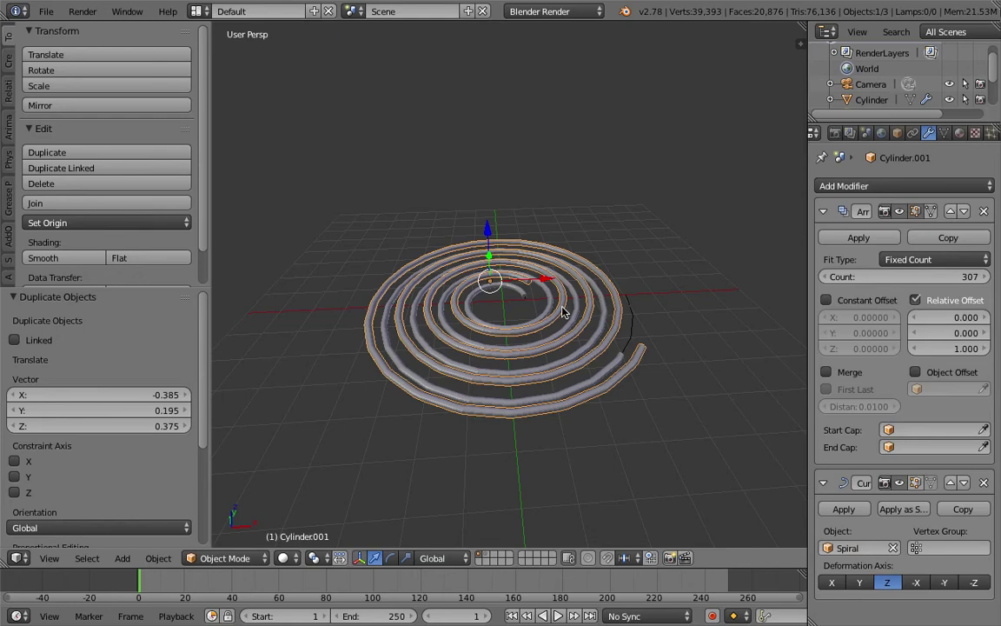
middle_click_drag(492, 334, 513, 276)
scroll(509, 275, "up", 2)
Step: Duplicate the coil 14 more times, placing each copy at a slightly different offset to build a bundle of lines
key("shift+d")
left_click(539, 253)
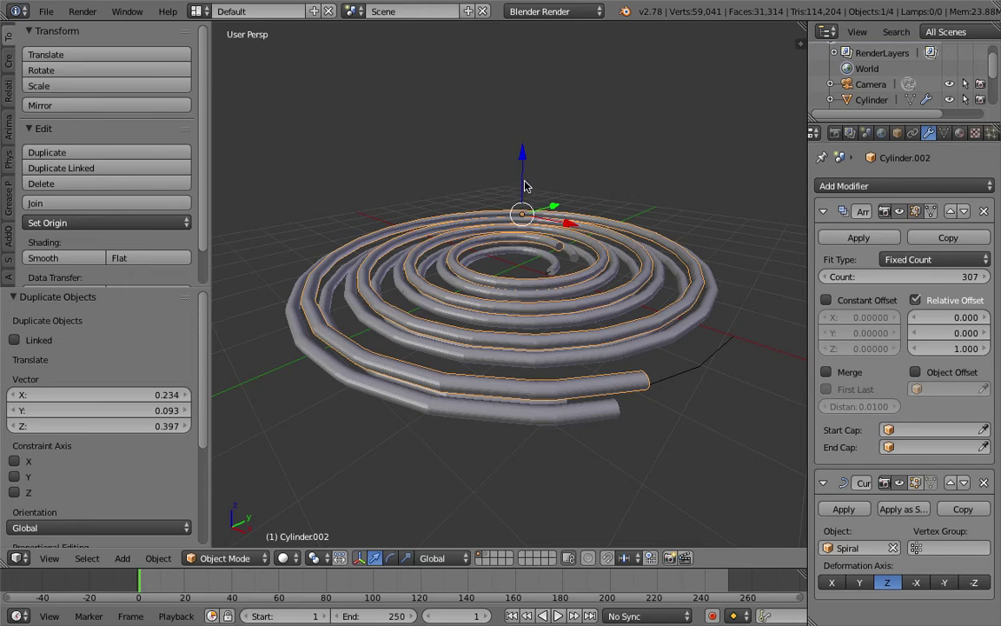
key("shift+d")
left_click(513, 171)
middle_click_drag(514, 171, 563, 228)
key("shift+d")
left_click(574, 214)
key("shift+d")
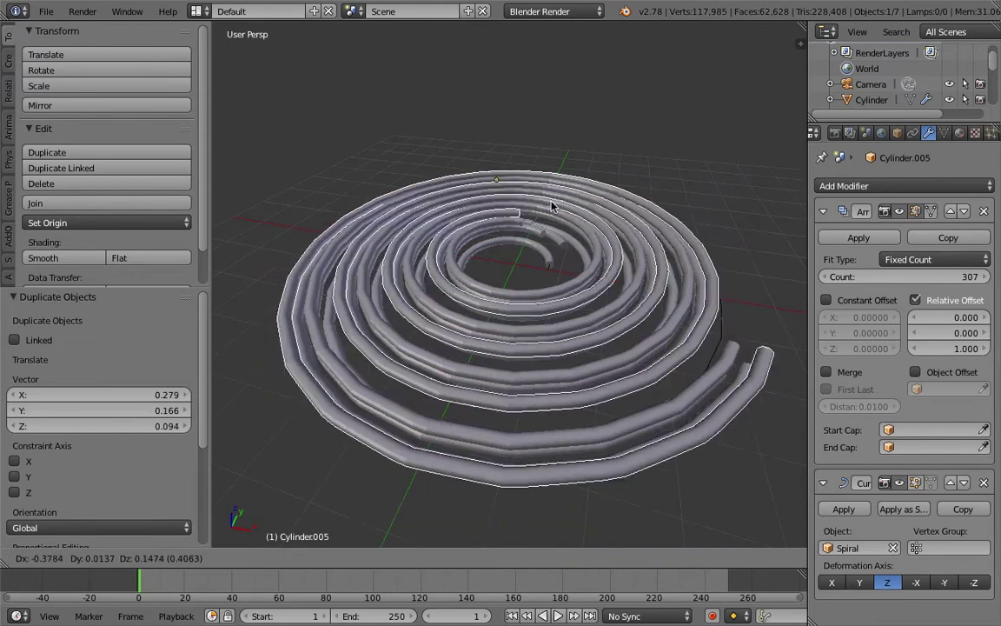
left_click(547, 206)
key("shift+d")
left_click(564, 213)
key("shift+d")
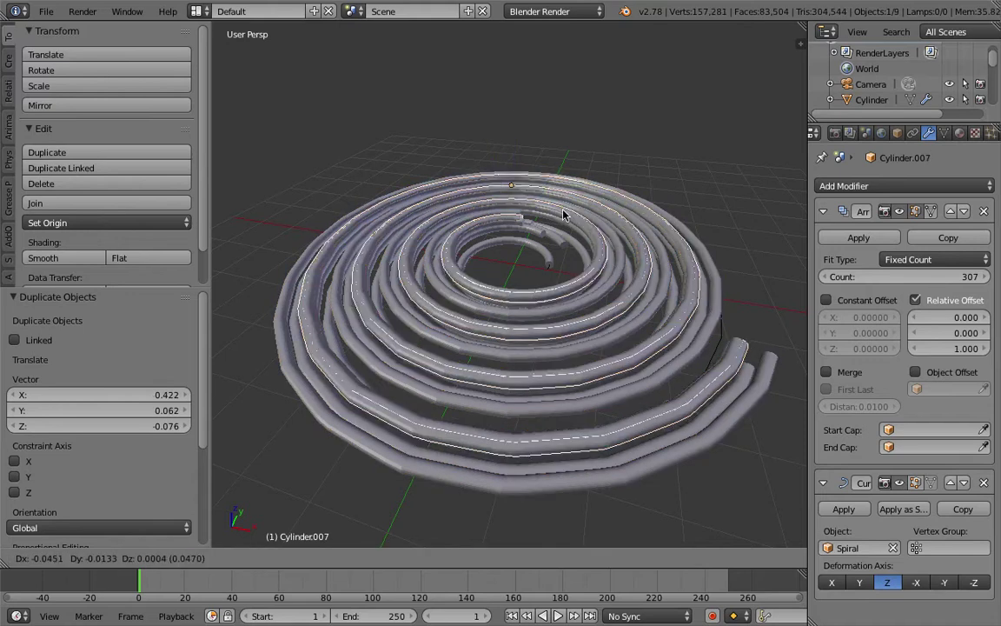
left_click(556, 207)
key("shift+d")
left_click(576, 206)
key("shift+d")
left_click(570, 206)
key("shift+d")
left_click(536, 216)
key("shift+d")
left_click(539, 223)
key("shift+d")
left_click(529, 236)
middle_click_drag(529, 237, 591, 287)
key("shift+d")
left_click(576, 180)
key("shift+d")
left_click(579, 172)
key("shift+d")
left_click(541, 224)
Step: Select all the objects and try to join them into one
key("a")
key("a")
scroll(576, 252, "down", 6)
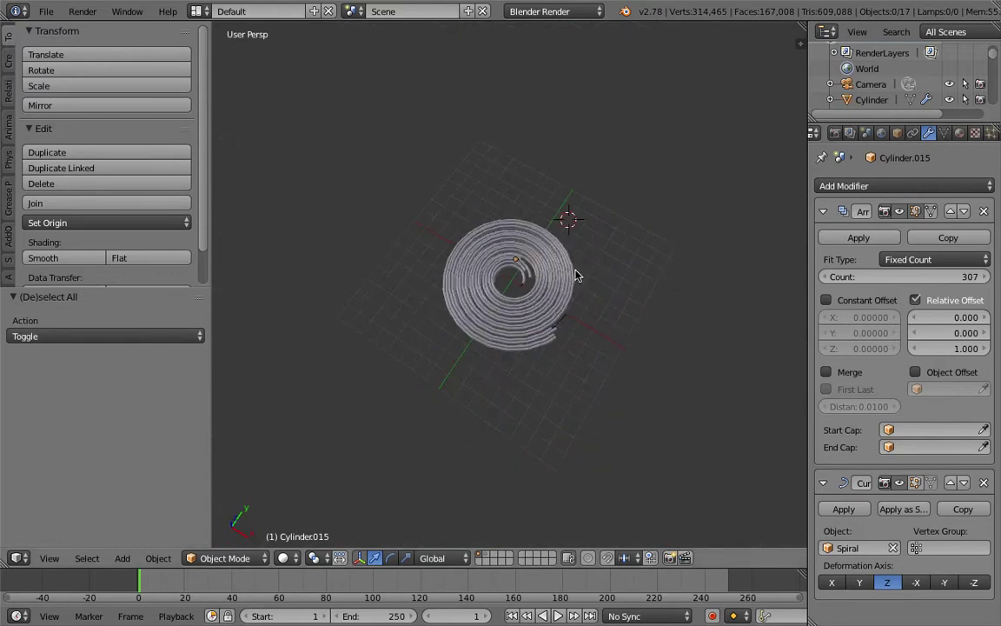
key("a")
key("ctrl+j")
Step: Undo the attempted join and the duplicated coils
key("ctrl+z")
key("ctrl+z")
key("ctrl+z")
key("ctrl+z")
key("ctrl+z")
key("ctrl+z")
key("ctrl+z")
key("ctrl+z")
key("ctrl+z")
scroll(574, 278, "up", 4)
key("ctrl+z")
key("ctrl+z")
key("ctrl+z")
Step: Delete the remaining coiled cylinder and select the spiral curve
scroll(575, 279, "up", 5)
middle_click_drag(575, 280, 524, 233)
key("x")
left_click(617, 264)
right_click(501, 208)
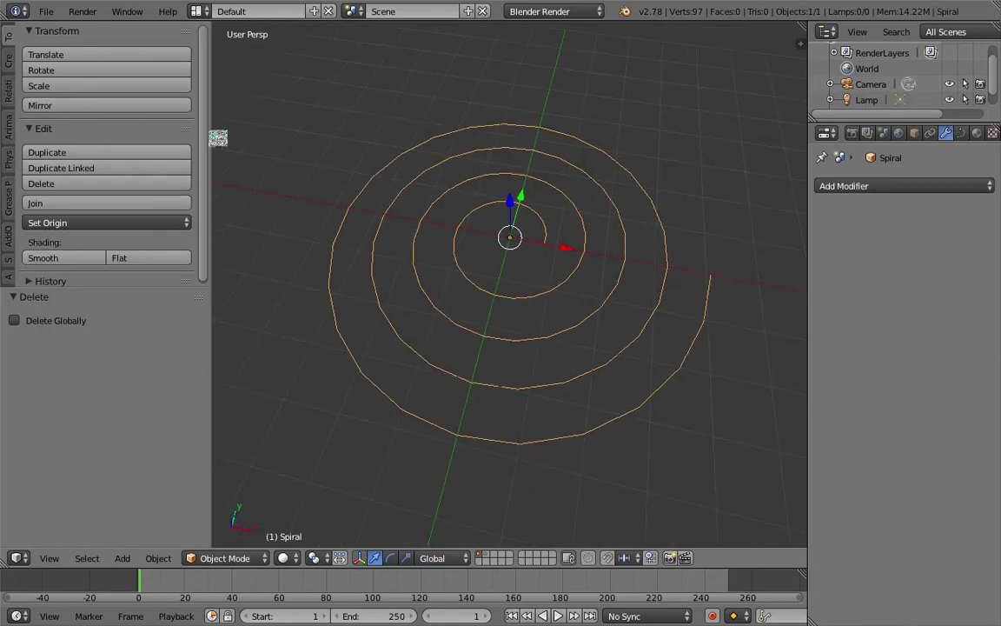
Step: Change the screen layout to Compositing with a taller 3D view and save over the current file
left_click(43, 13)
left_click(103, 132)
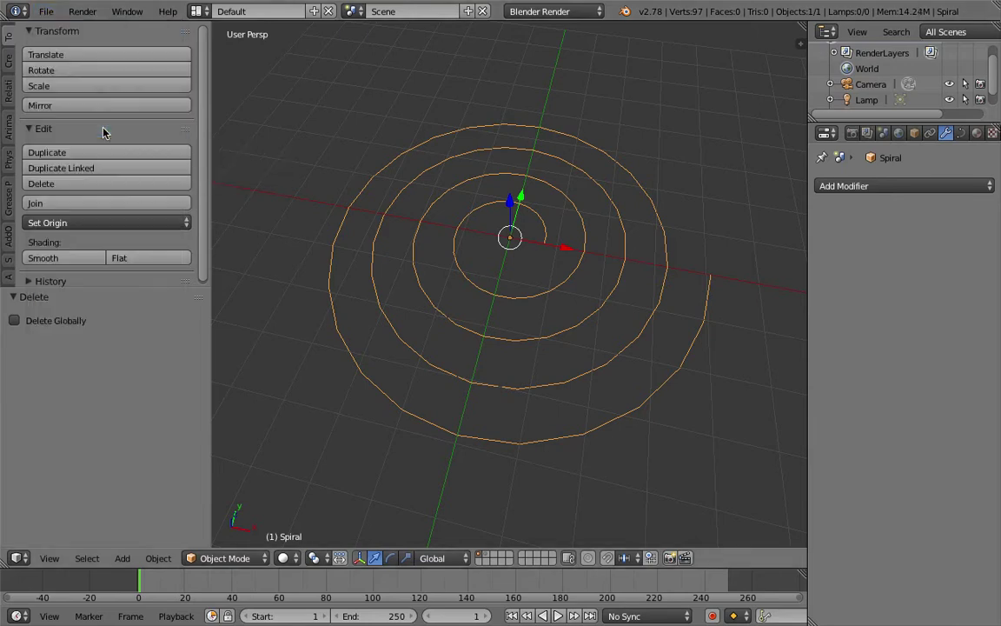
left_click(197, 12)
left_click(224, 66)
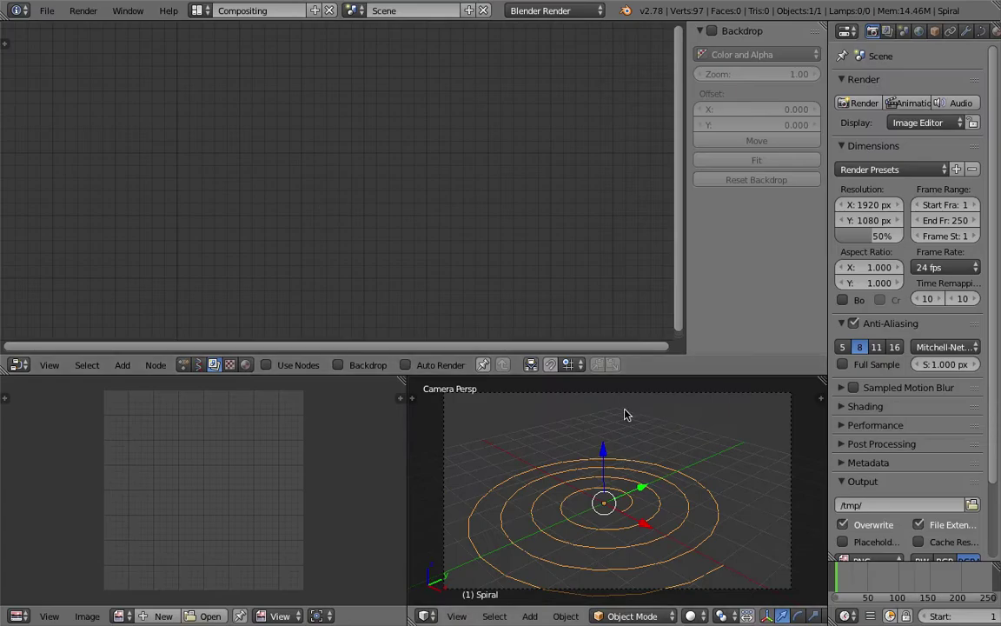
left_click_drag(630, 375, 624, 198)
middle_click_drag(624, 313, 623, 351)
scroll(623, 352, "up", 3)
key("ctrl+s")
left_click(624, 352)
Step: Create a new Sverchok node tree in an enlarged node editor and save over the file
left_click(198, 186)
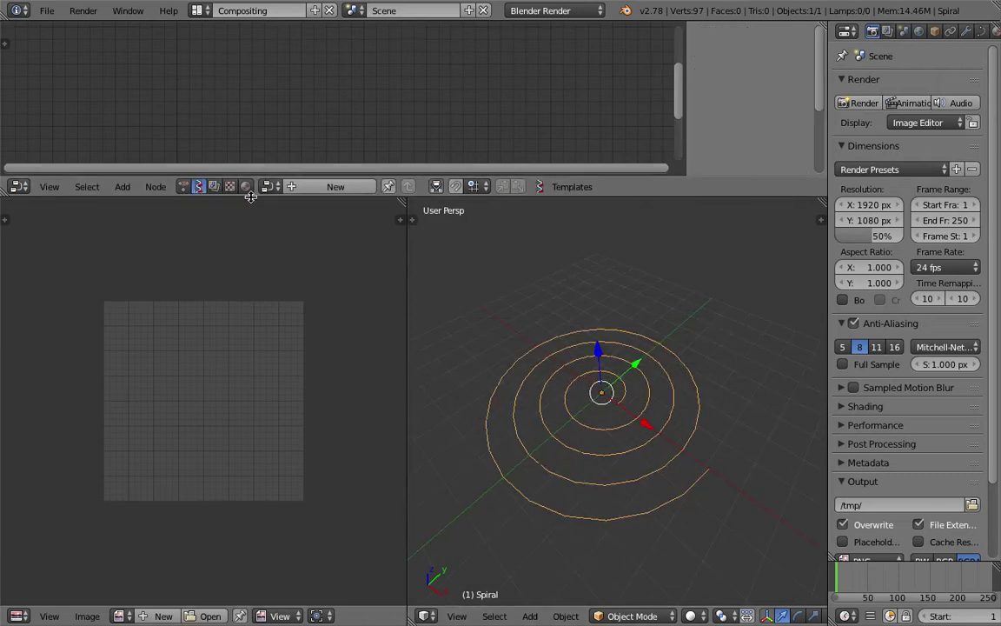
left_click_drag(247, 196, 327, 319)
left_click(323, 310)
key("ctrl+s")
left_click(344, 167)
Step: Add a Line node to the empty node tree
middle_click_drag(343, 232, 307, 178)
key("shift+a")
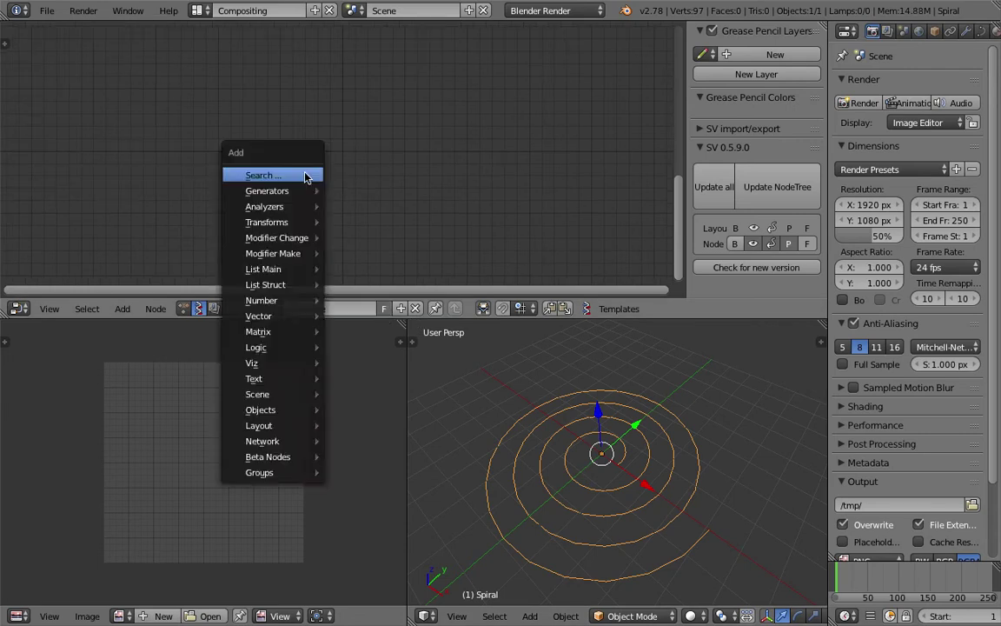
left_click(305, 174)
type("line")
key("Return")
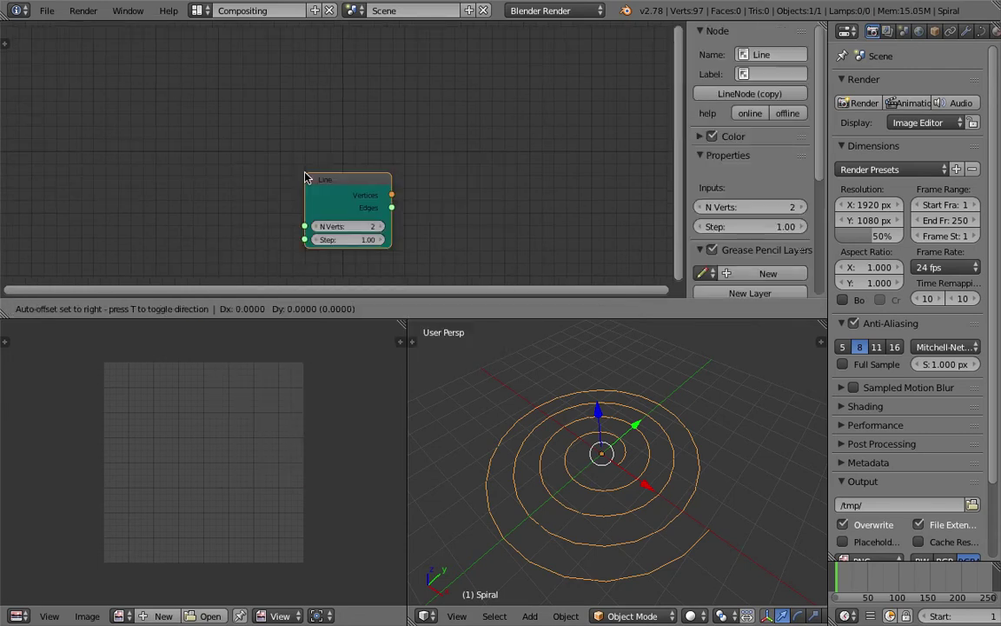
left_click(207, 114)
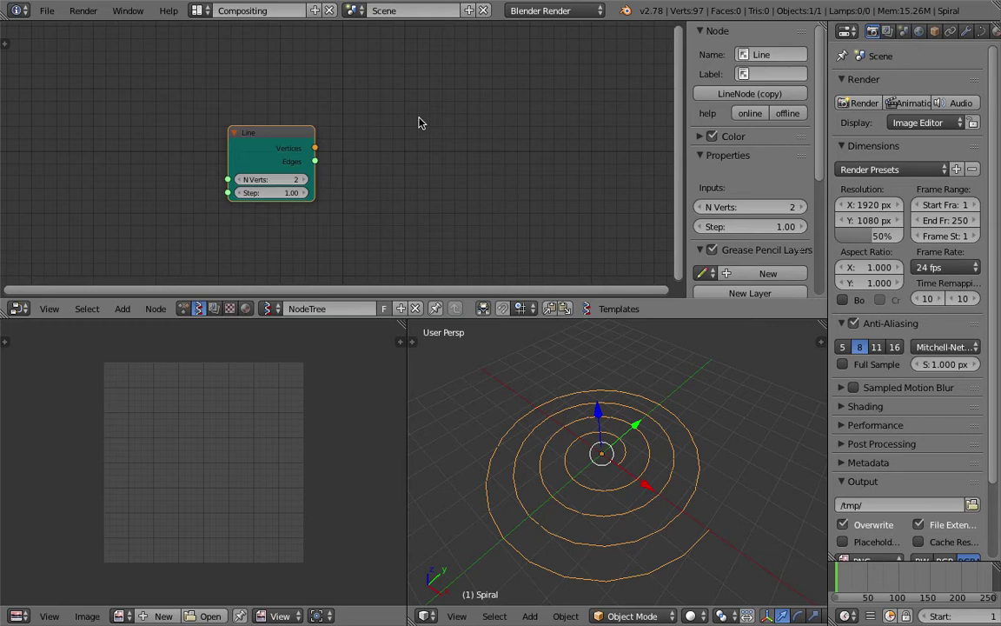
Step: Add a Viewer Draw node beyond the output side of the Line node
key("shift+a")
left_click(418, 123)
type("vi")
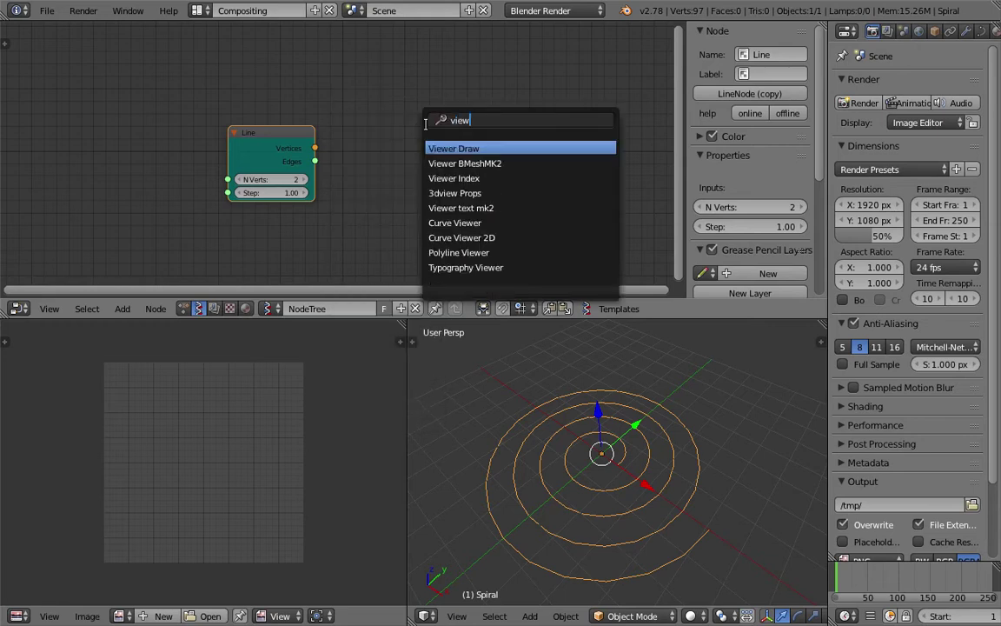
type("ew")
left_click(453, 149)
left_click(469, 138)
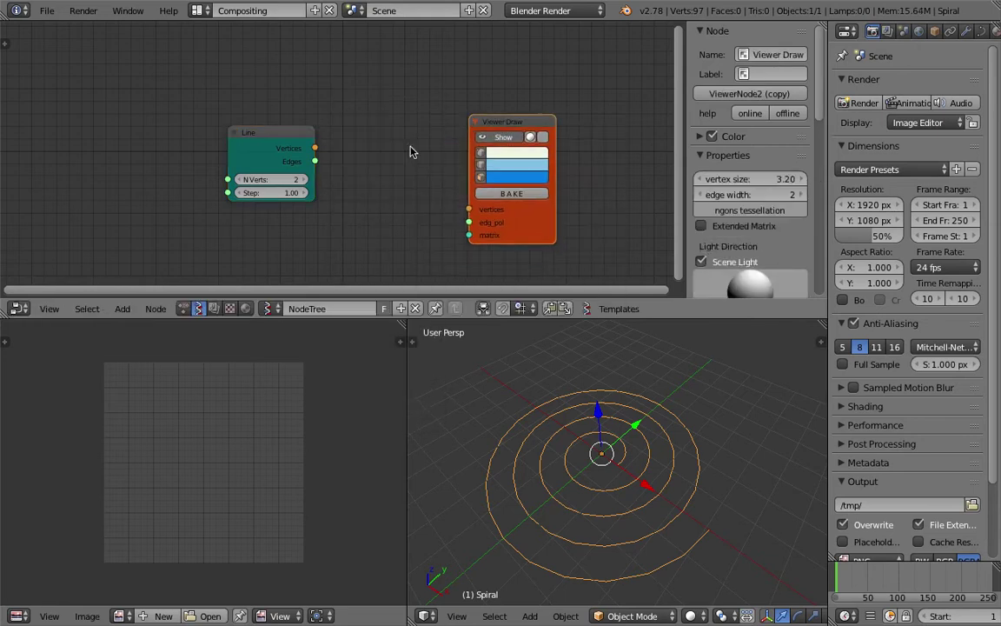
Step: Connect the Line node's Vertices and Edges to Viewer Draw's vertices and edg_pol inputs, and set N Verts to 9
mouse_move(287, 131)
left_mouse_down()
mouse_move(170, 137)
mouse_move(468, 210)
mouse_move(195, 167)
mouse_move(228, 190)
left_mouse_up()
middle_click_drag(815, 553, 745, 467)
middle_click_drag(298, 152, 316, 151)
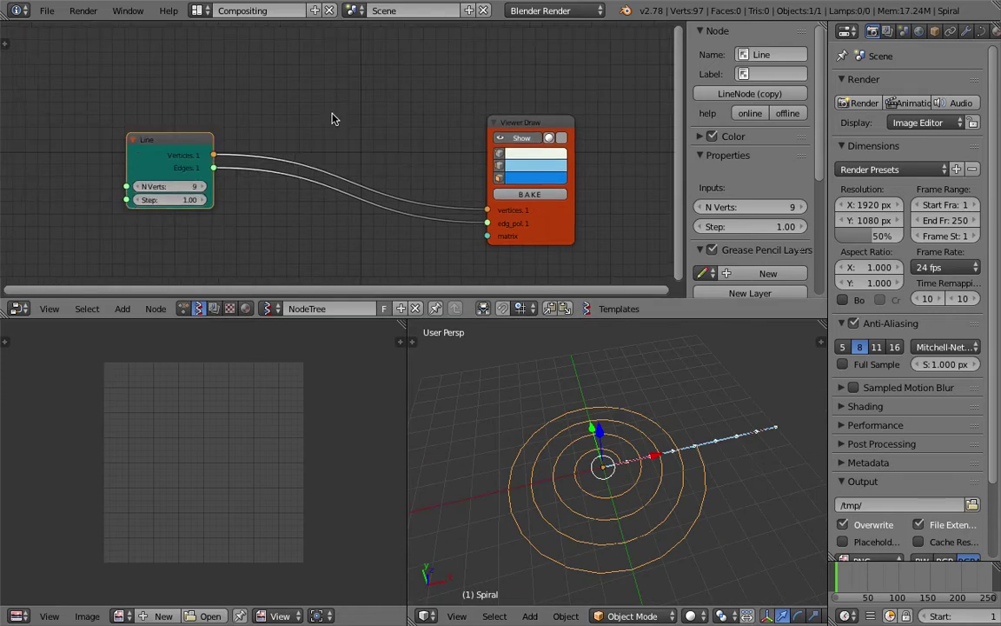
Step: Insert a Vector in node on the vertices link between Line and Viewer Draw
key("space")
type("vec")
key("Down")
key("Return")
left_click(261, 98)
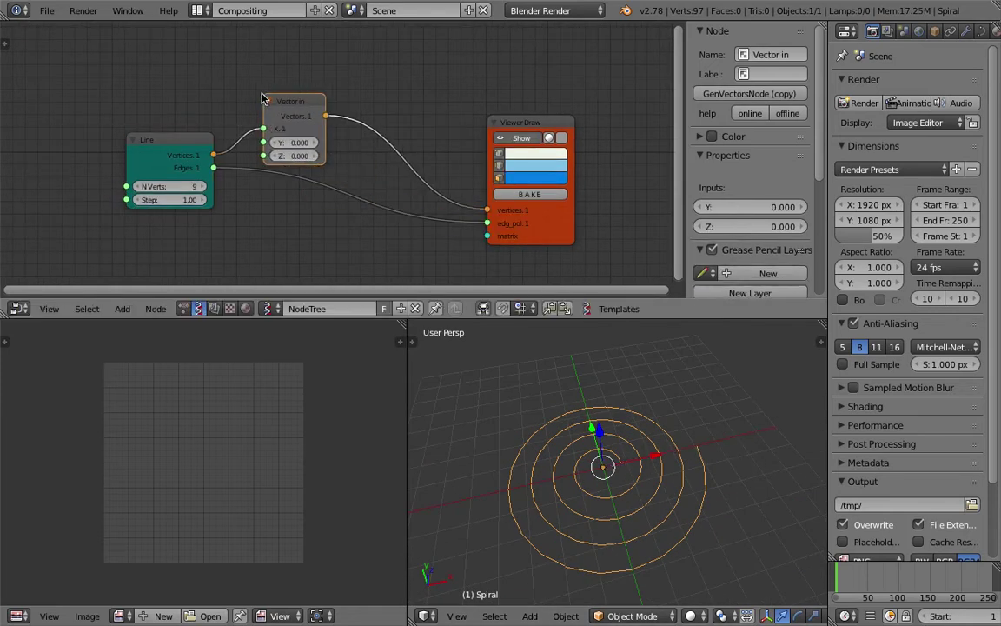
Step: Insert a second Vector in node before Viewer Draw and link the first node's Vectors output to its Z input
key("space")
type("v")
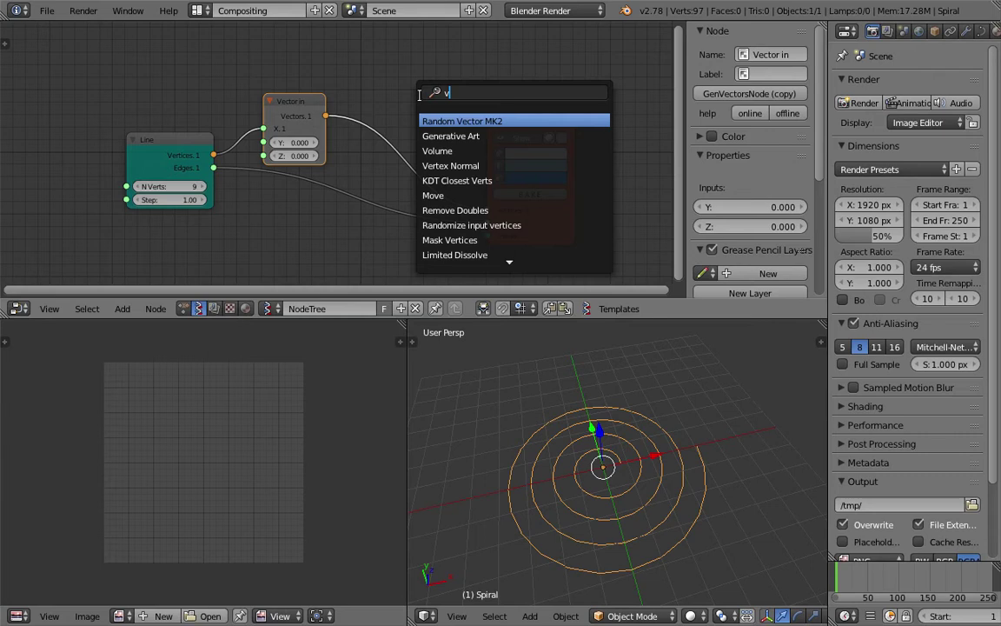
type("ector i")
key("Return")
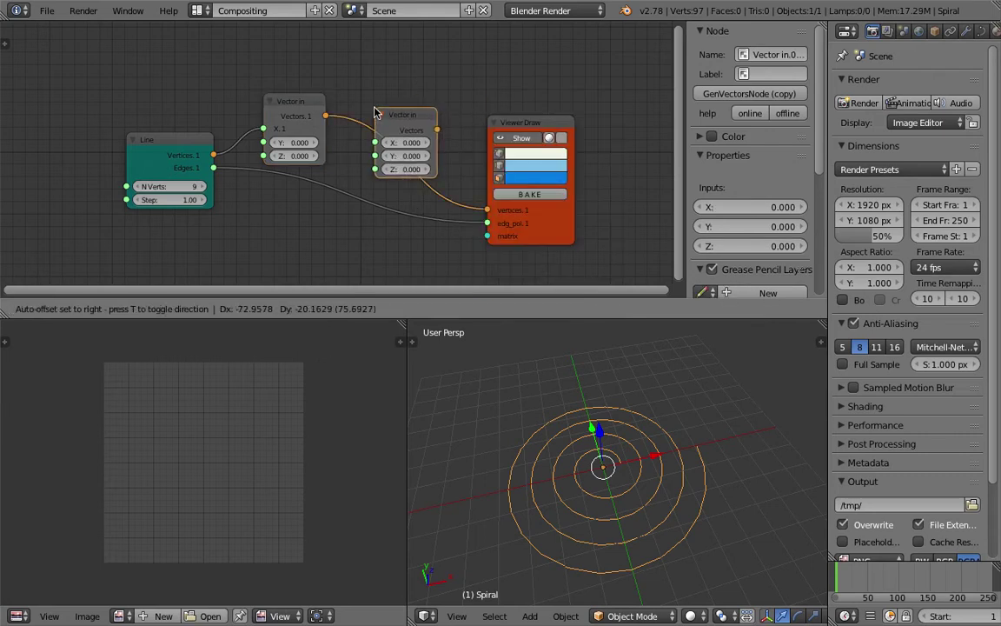
left_click(375, 113)
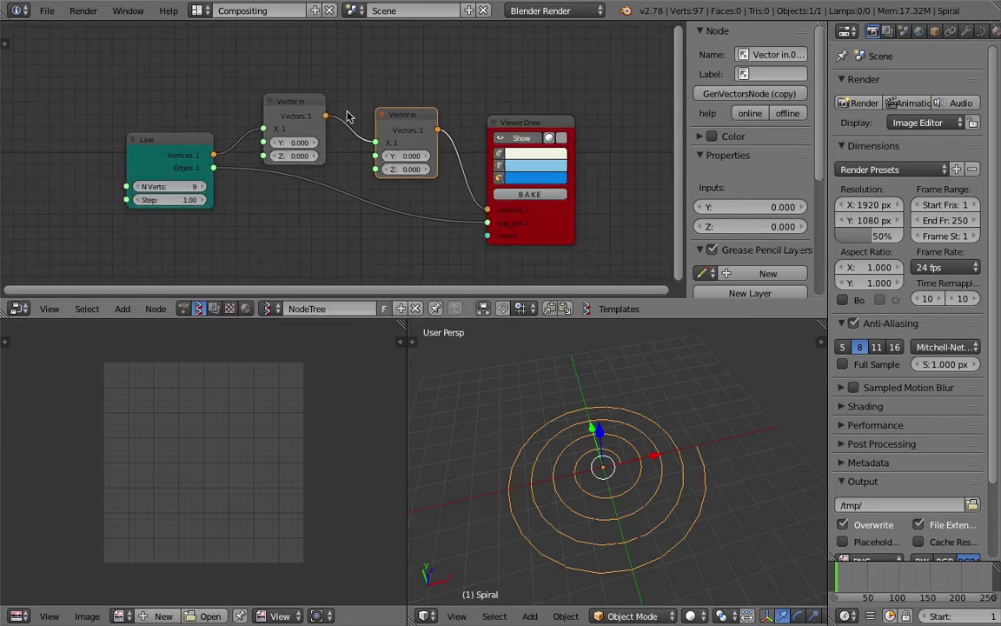
mouse_move(326, 117)
left_mouse_down()
mouse_move(369, 171)
mouse_move(368, 129)
left_mouse_up()
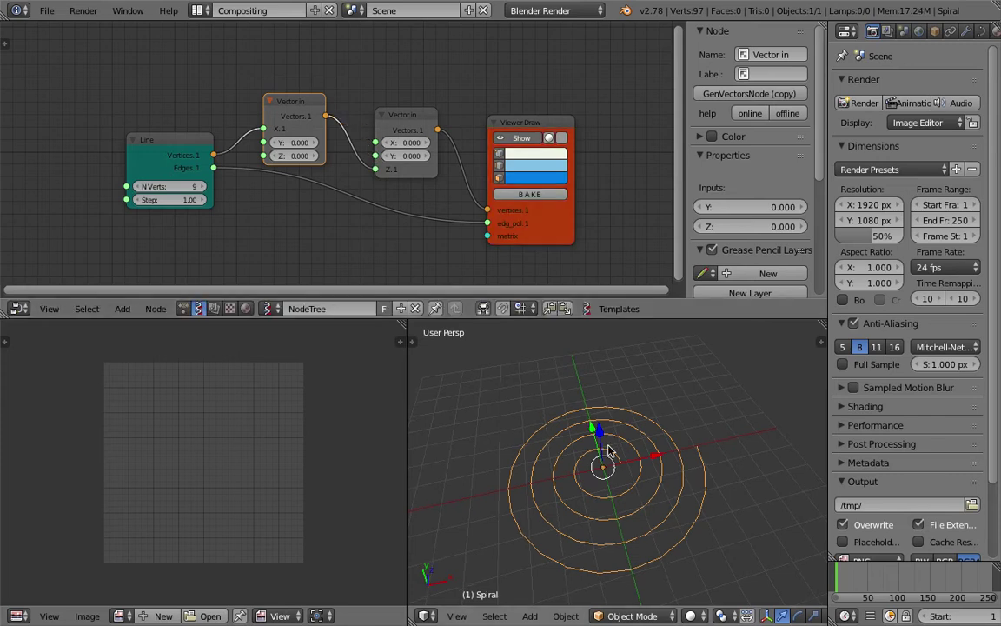
middle_click_drag(608, 451, 567, 434)
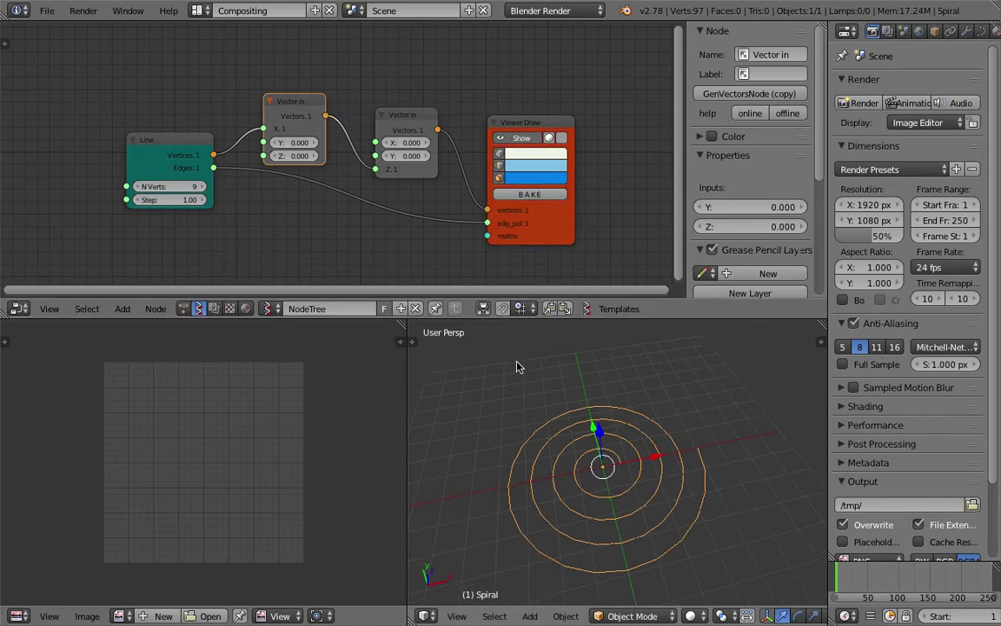
Step: Replace the first Vector in node with a Vector out node
left_click_drag(305, 114, 291, 111)
left_click(400, 115)
key("x")
key("shift+a")
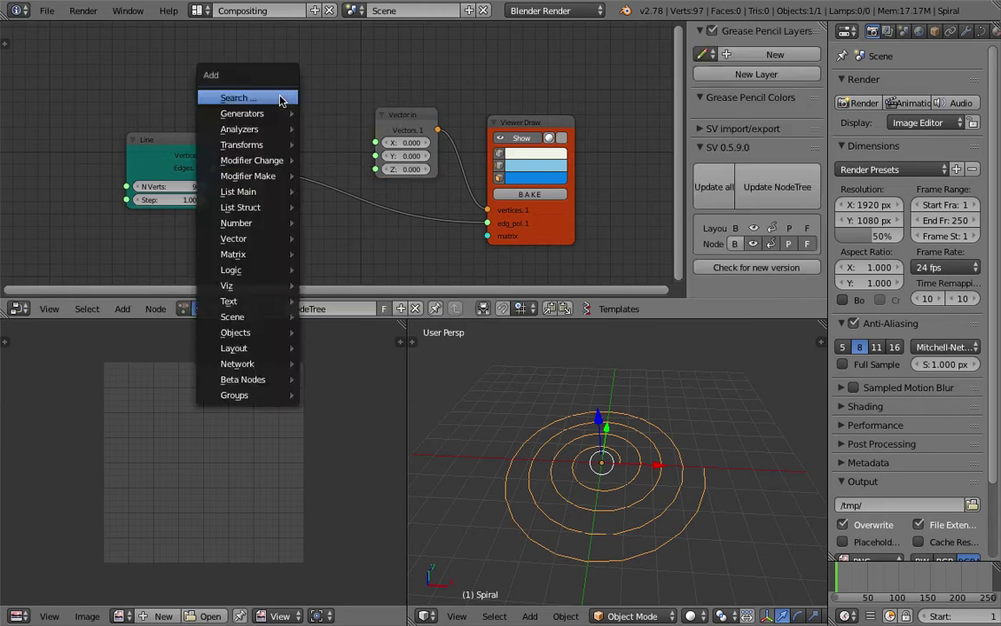
left_click(276, 100)
type("vec")
left_click(309, 155)
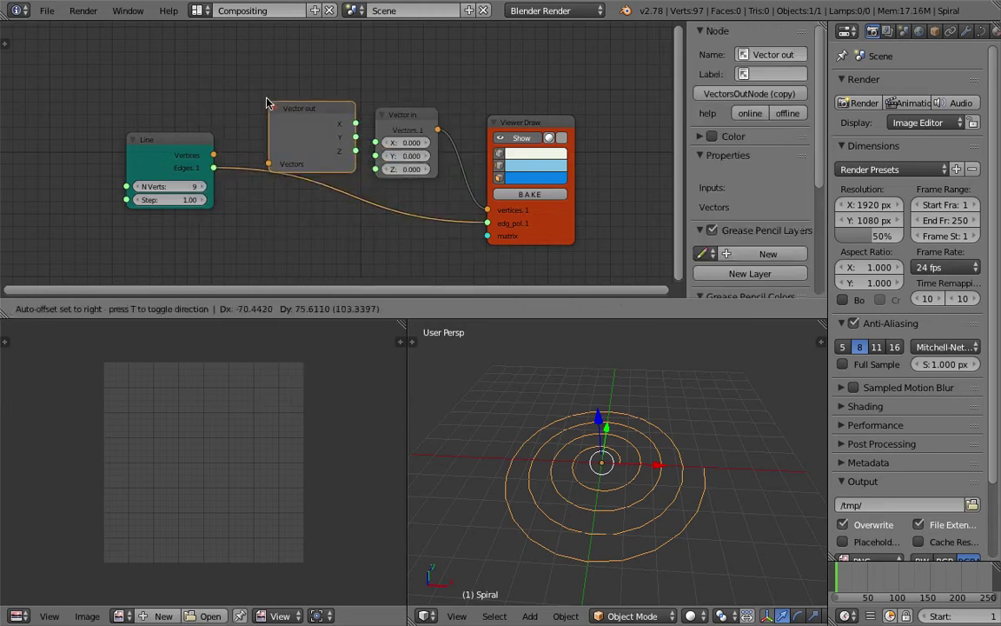
left_click(224, 106)
Step: Link Line's Vertices through Vector out, with its X output feeding Vector in's Z input, and save the file
left_click_drag(215, 156, 257, 147)
left_click_drag(345, 106, 375, 170)
middle_click_drag(623, 417, 567, 414)
mouse_move(568, 415)
middle_mouse_down("shift")
mouse_move(595, 472)
mouse_move(631, 435)
mouse_move(691, 456)
mouse_move(626, 430)
mouse_move(711, 472)
middle_mouse_up("shift")
left_click_drag(396, 126, 368, 104)
middle_click_drag(599, 409, 537, 454)
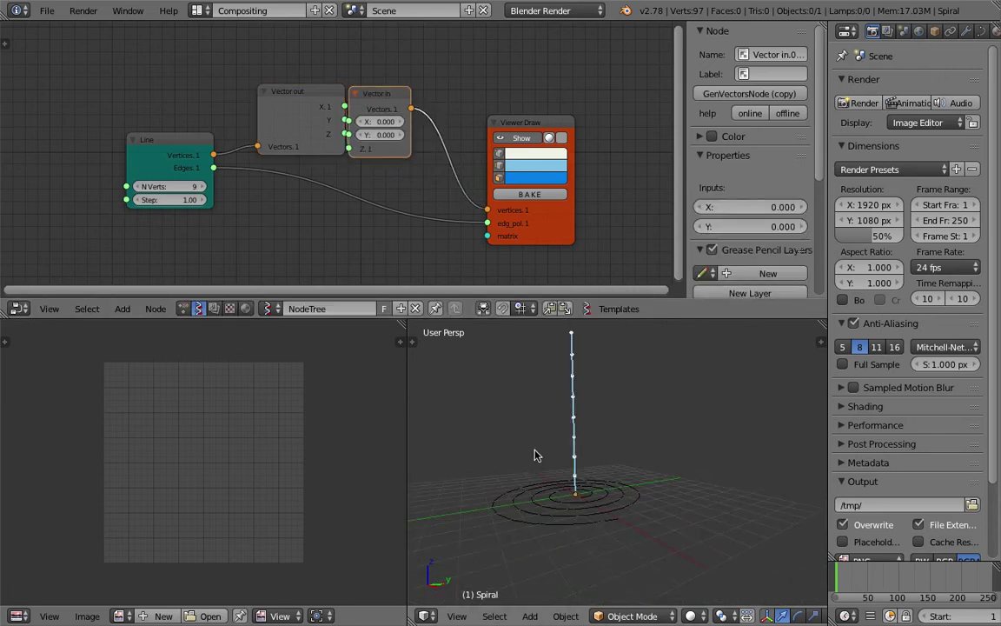
key("ctrl+s")
left_click(556, 441)
Step: Toggle the Viewer Draw display off and on, and arrange the Viewer Draw, Vector in and Vector out nodes more neatly
left_click(519, 139)
left_click(519, 139)
left_click_drag(521, 122, 474, 69)
left_click_drag(390, 101, 393, 82)
left_click_drag(309, 95, 291, 81)
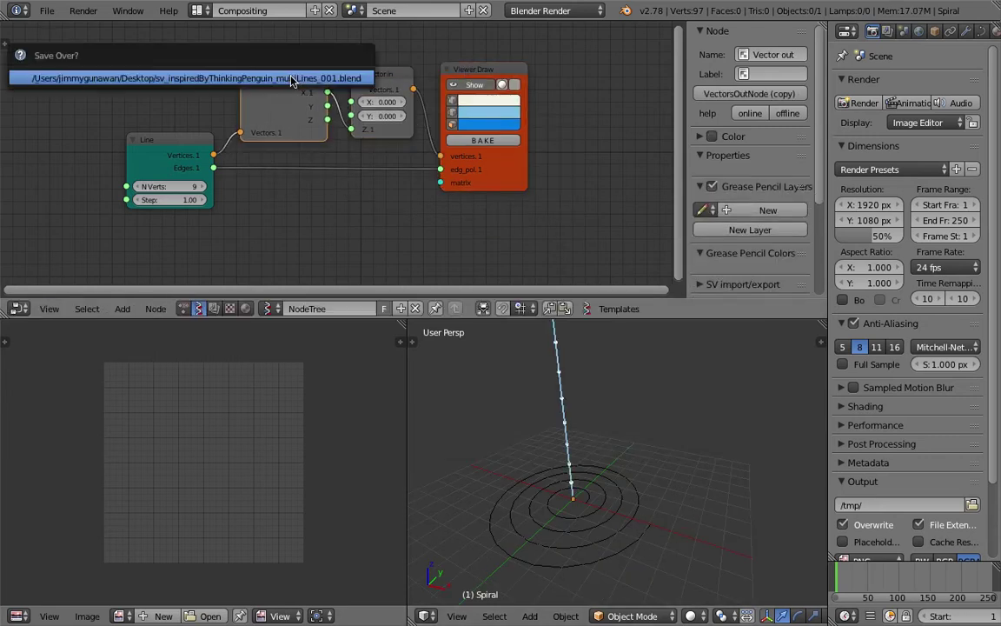
Step: Turn off the Viewer Draw display and add a Viewer BMeshMK2 node below it
left_click(488, 87)
scroll(483, 237, "down", 1)
key("shift+a")
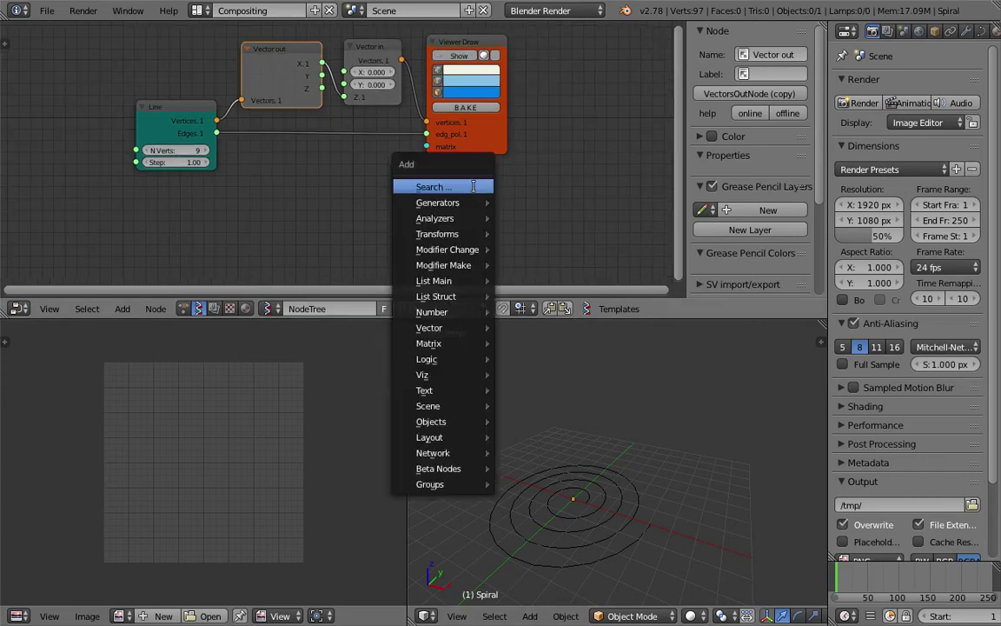
left_click(474, 186)
type("bm")
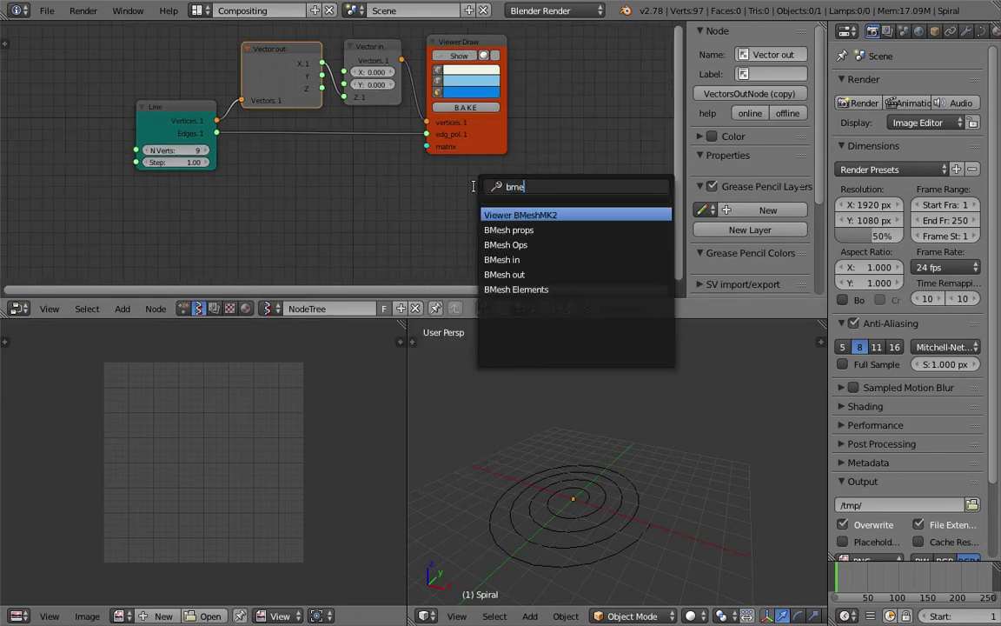
type("e")
key("Return")
left_click(474, 186)
scroll(469, 151, "down", 1)
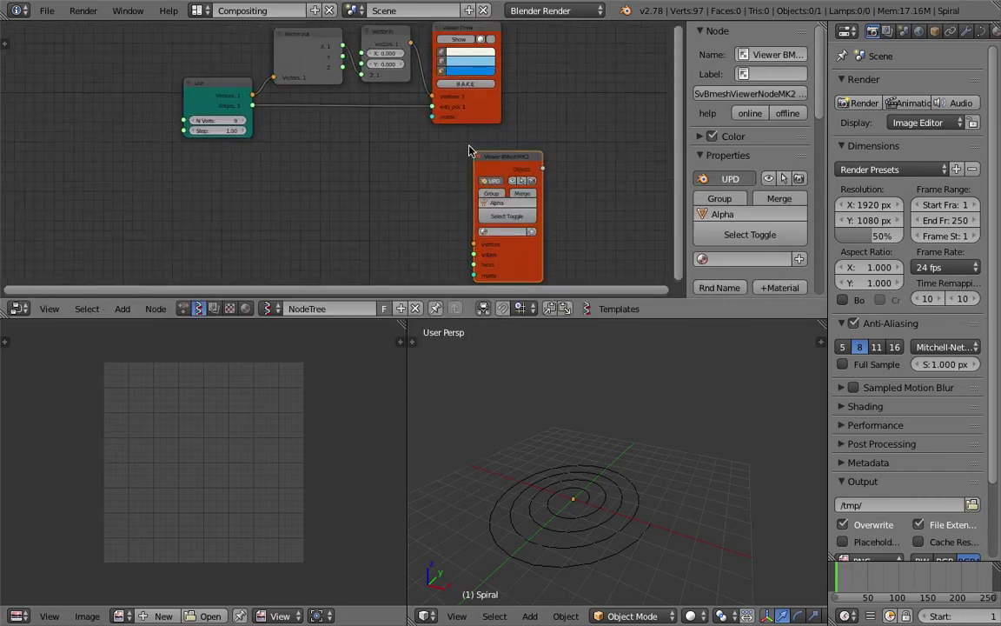
Step: Link Vector in's Vectors output and Line's Edges output to the vertices and edges inputs of Viewer BMeshMK2
left_click_drag(252, 94, 473, 244)
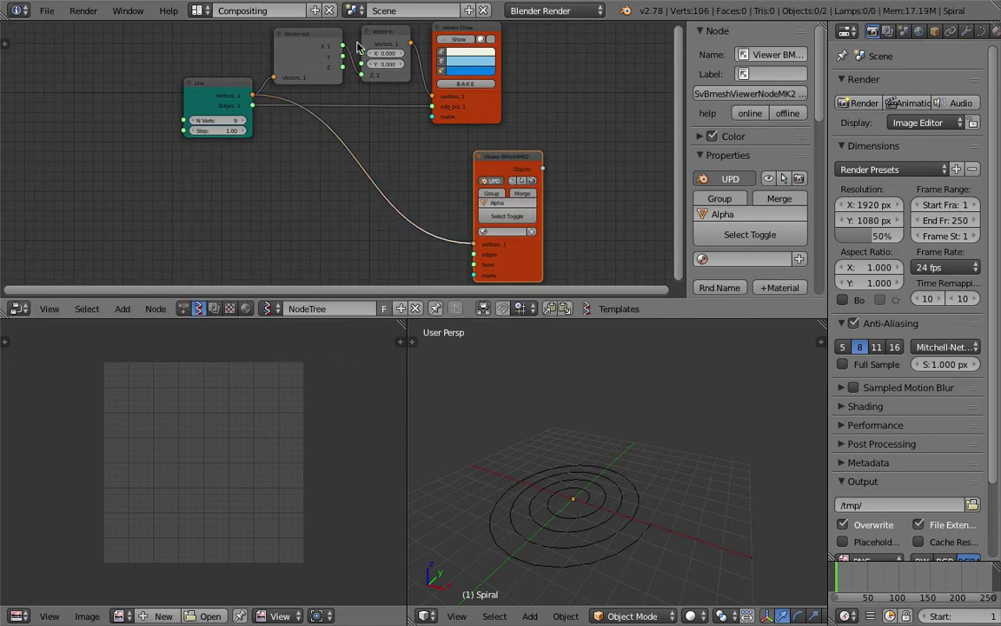
left_click_drag(411, 45, 474, 245)
left_click_drag(253, 106, 474, 254)
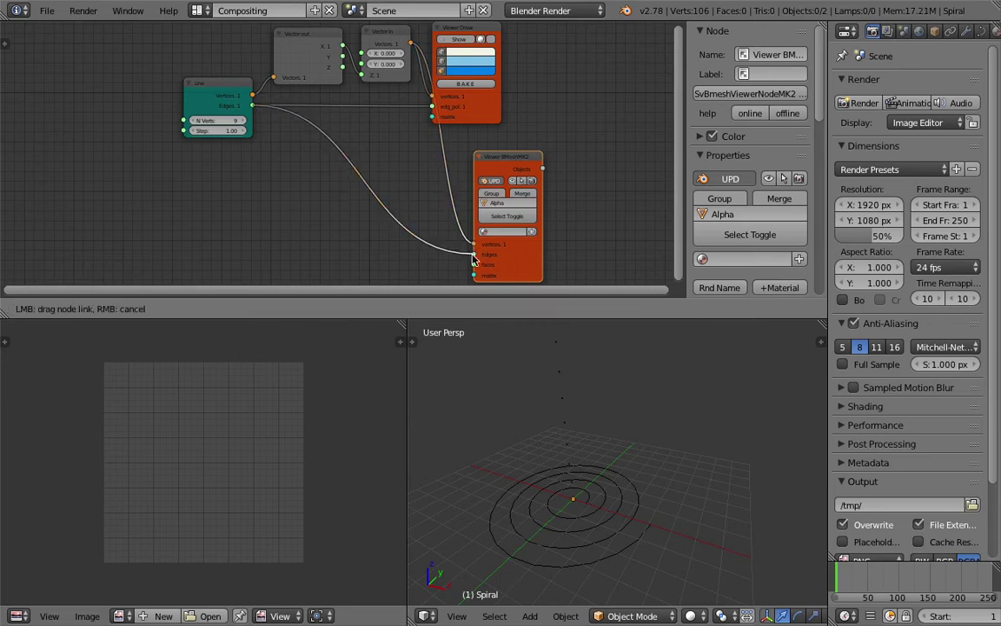
Step: Save the file over with the generated line selected, and move Viewer Draw further away from Vector in
right_click(623, 443)
middle_click_drag(629, 427, 609, 435)
key("ctrl+s")
left_click(635, 453)
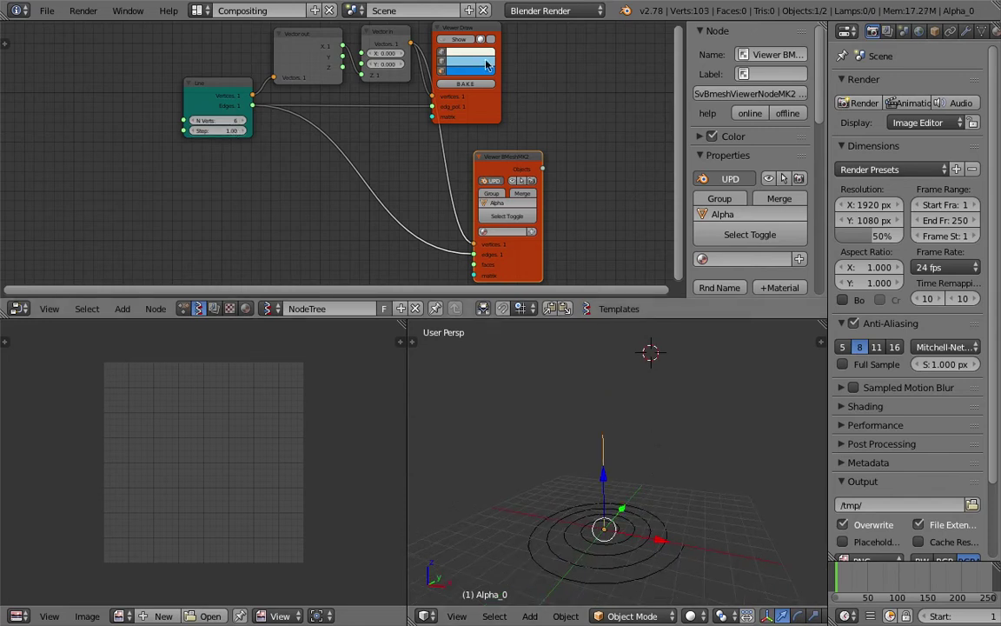
left_click(488, 59)
left_click_drag(488, 59, 533, 61)
Step: Add a Curve modifier to the generated line, with Spiral as its object and Z as the deformation axis
mouse_move(684, 436)
middle_mouse_down()
mouse_move(705, 437)
mouse_move(628, 474)
middle_mouse_up()
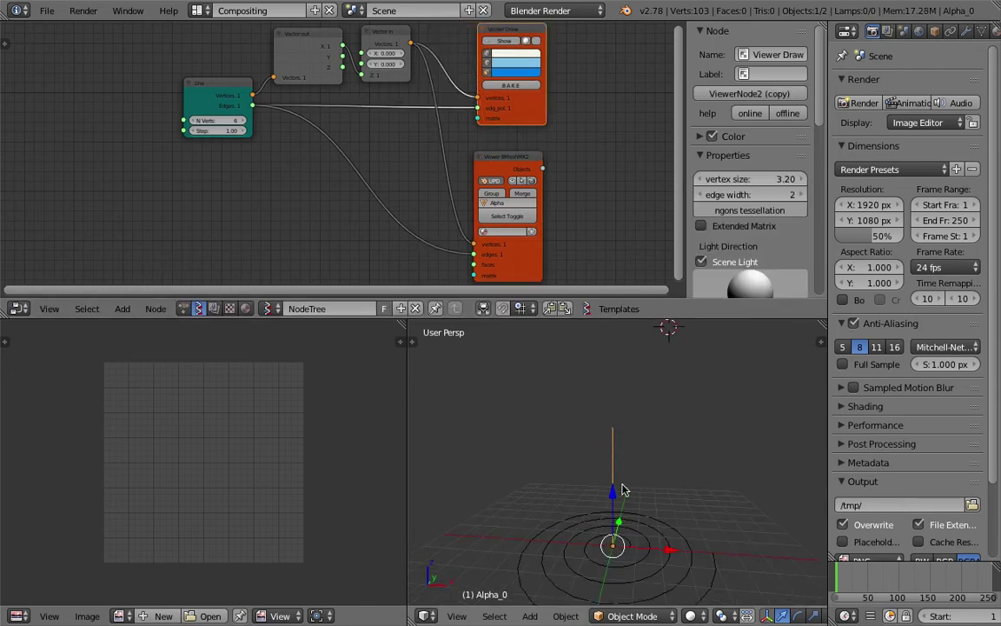
left_click(967, 33)
left_click(860, 84)
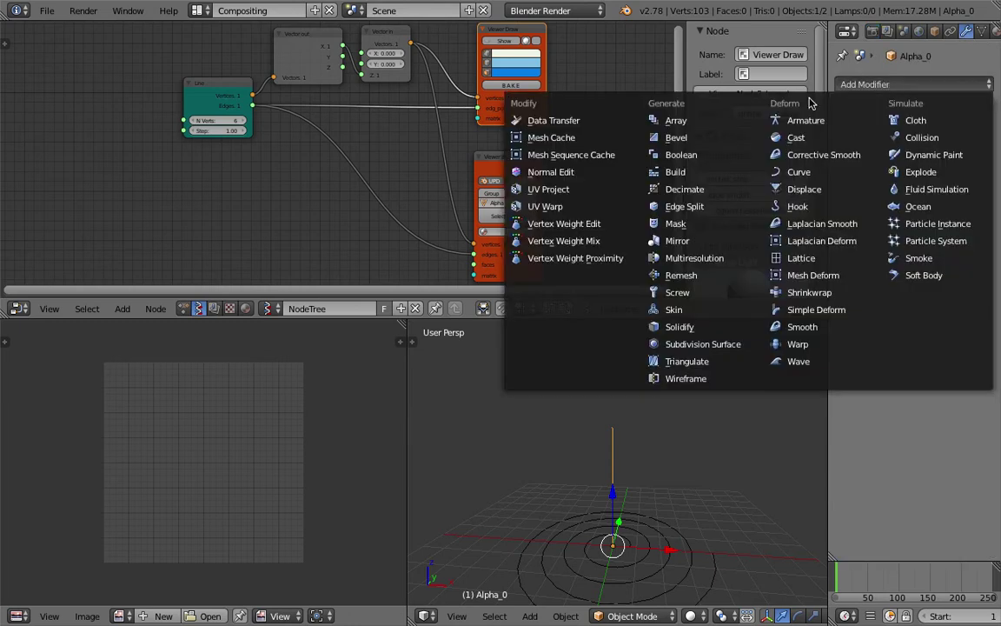
left_click(797, 172)
left_click(867, 174)
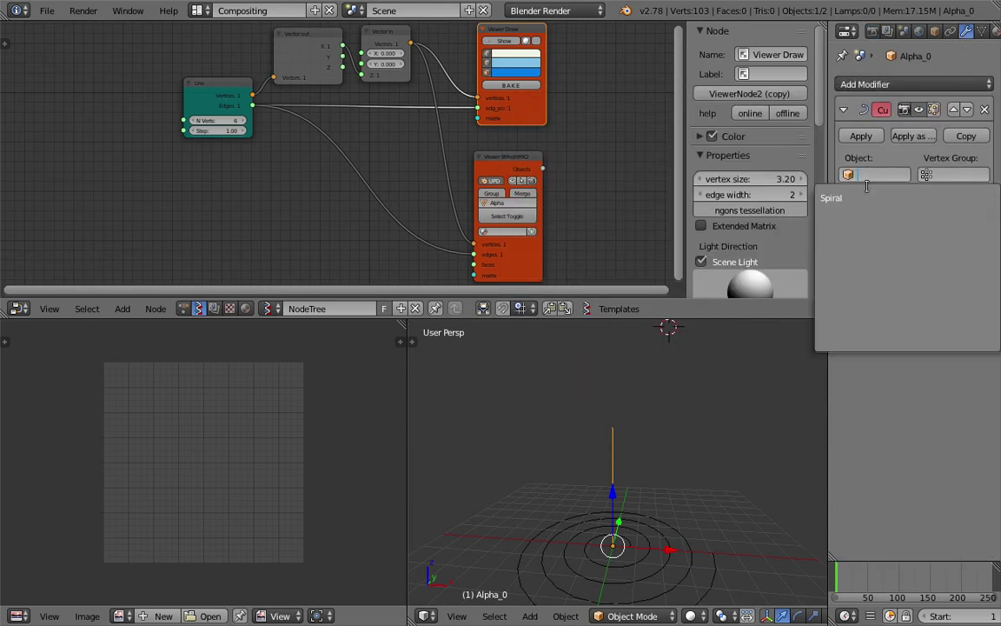
left_click(871, 199)
middle_click_drag(698, 407, 661, 426)
left_click(899, 210)
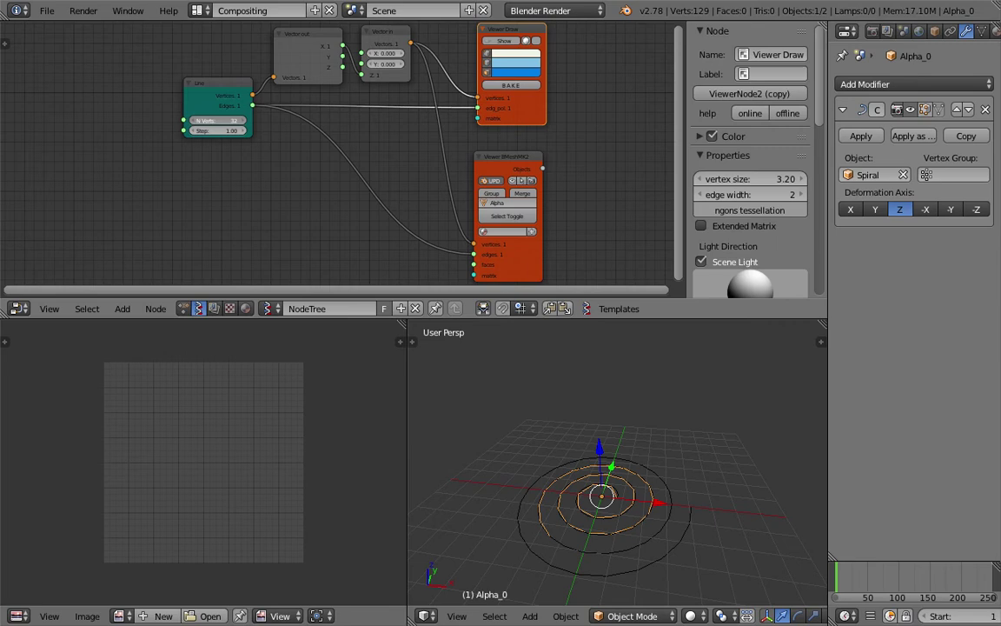
Step: Set the Line node's N Verts to 64 and save the file over
mouse_move(218, 121)
left_mouse_down()
mouse_move(239, 121)
mouse_move(200, 121)
mouse_move(228, 121)
left_mouse_up()
middle_click_drag(683, 474, 648, 451)
key("ctrl+s")
left_click(648, 452)
Step: Enlarge the node editor area, narrow its properties region, and move Viewer BMeshMK2 away from the other nodes
middle_click_drag(415, 259, 426, 247)
left_click_drag(561, 319, 566, 364)
left_click_drag(687, 236, 751, 228)
left_click_drag(565, 172, 596, 164)
middle_click_drag(570, 171, 595, 147)
scroll(472, 193, "up", 2)
middle_click_drag(462, 192, 424, 195)
Step: Add a Matrix in node and link its Matrix output to the matrix input of Viewer BMeshMK2
key("shift+a")
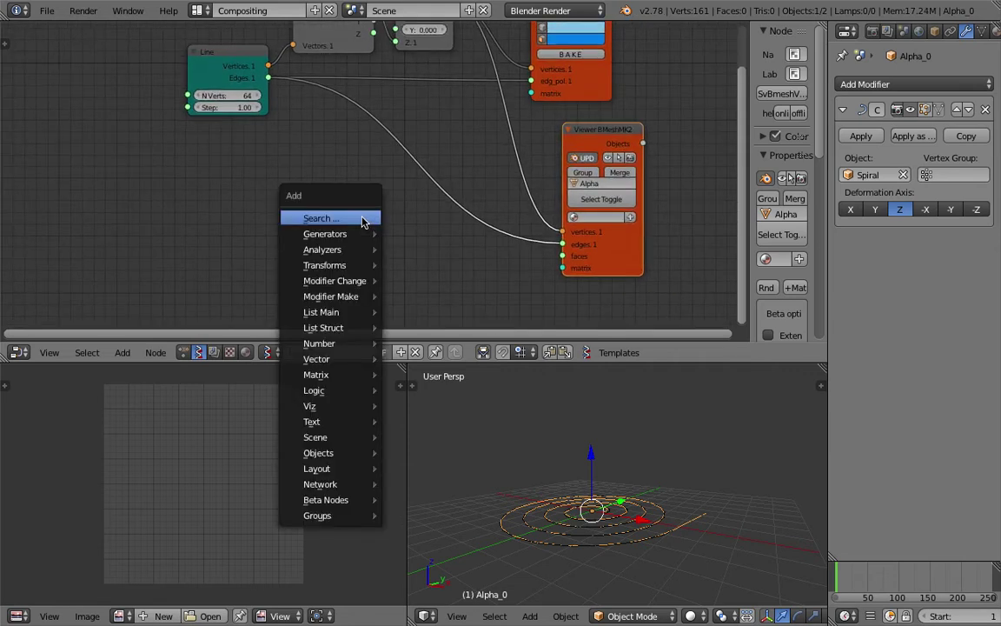
left_click(330, 217)
type("matrix i")
key("Return")
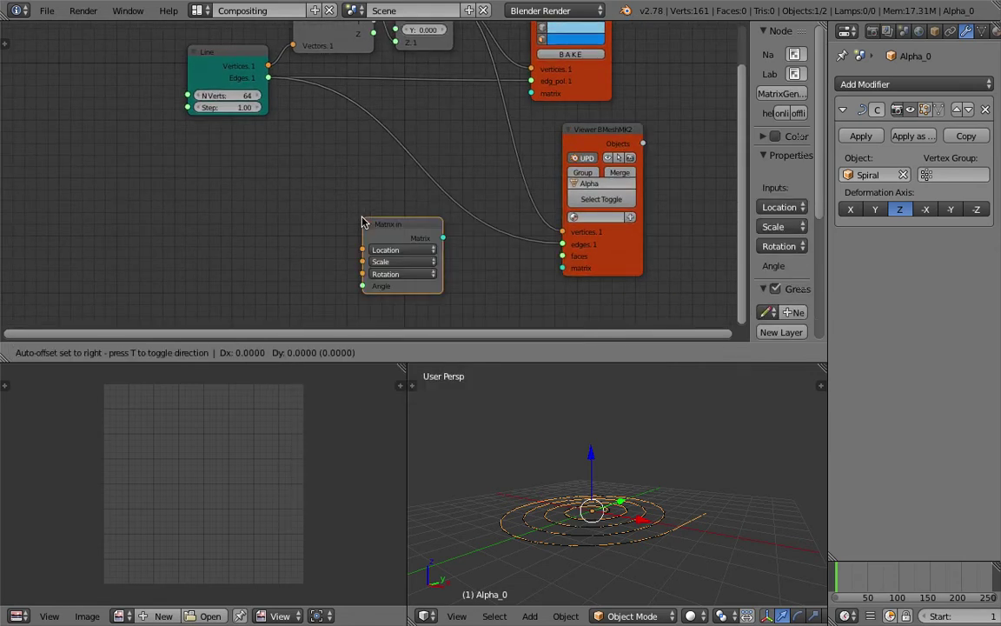
left_click(392, 248)
middle_click_drag(309, 219, 375, 224)
left_click_drag(517, 256, 606, 253)
Step: Add a Random Vector MK2 node and link its Random output to Matrix in's Location input
key("shift+a")
left_click(293, 201)
type("random")
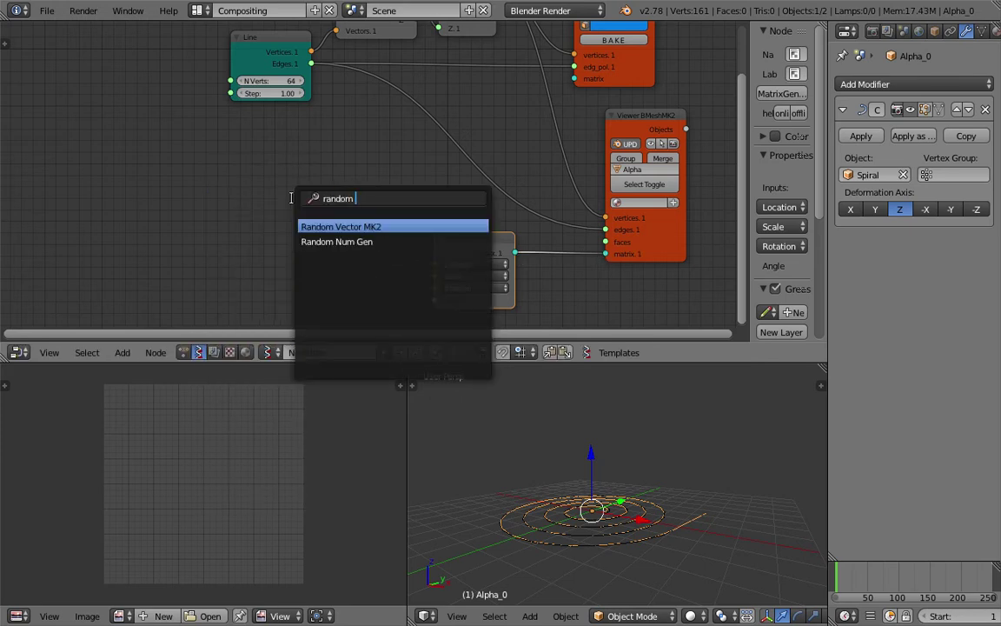
key("Return")
left_click(295, 224)
left_click_drag(376, 241, 433, 263)
Step: Set the Random Vector node's Count to 5
left_click(369, 252)
left_click(370, 252)
left_click(370, 252)
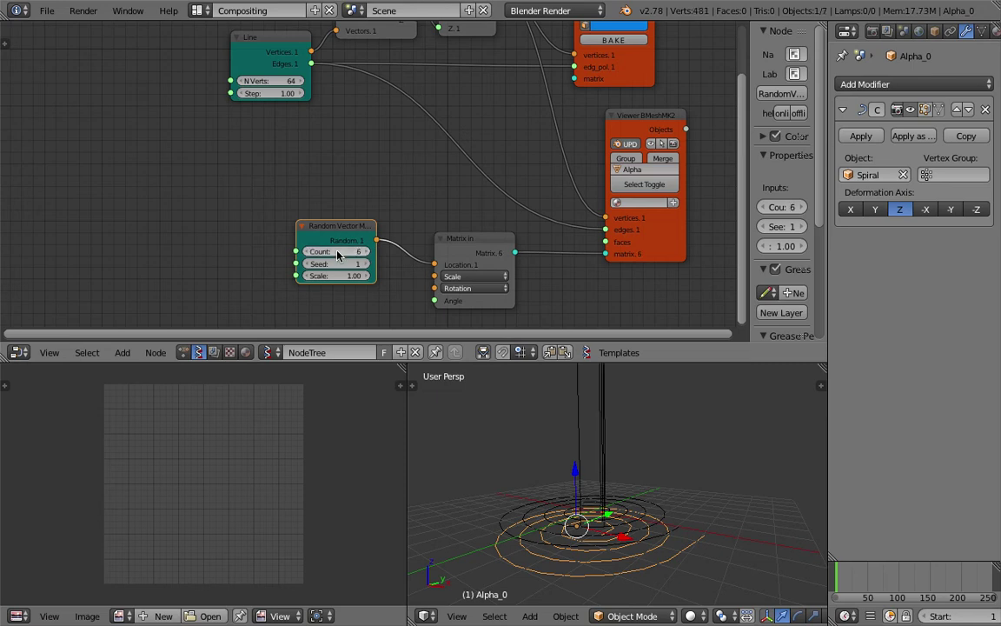
middle_click_drag(615, 463, 634, 476)
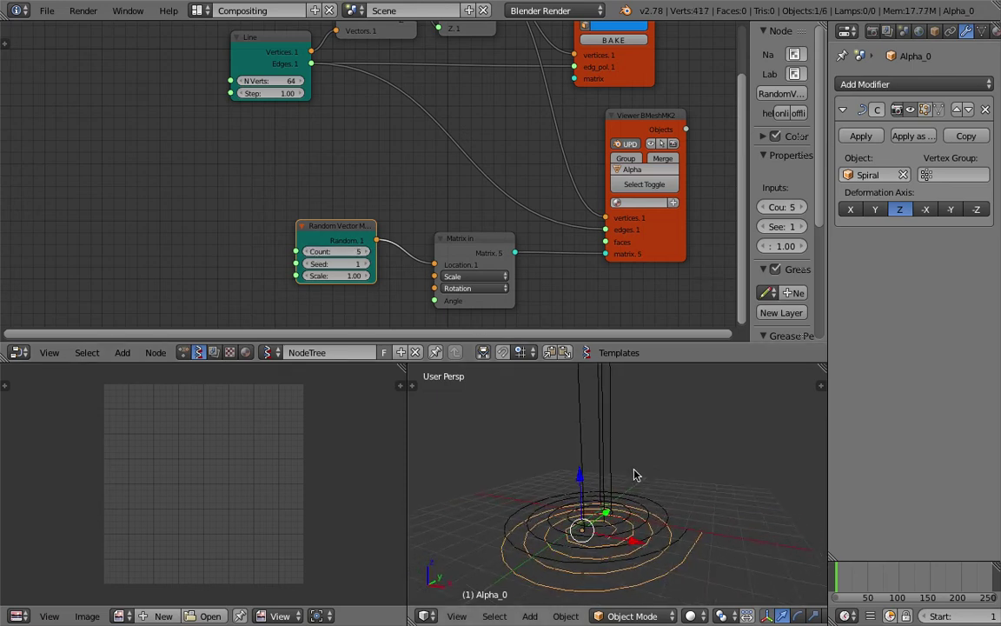
middle_click_drag(583, 435, 599, 436)
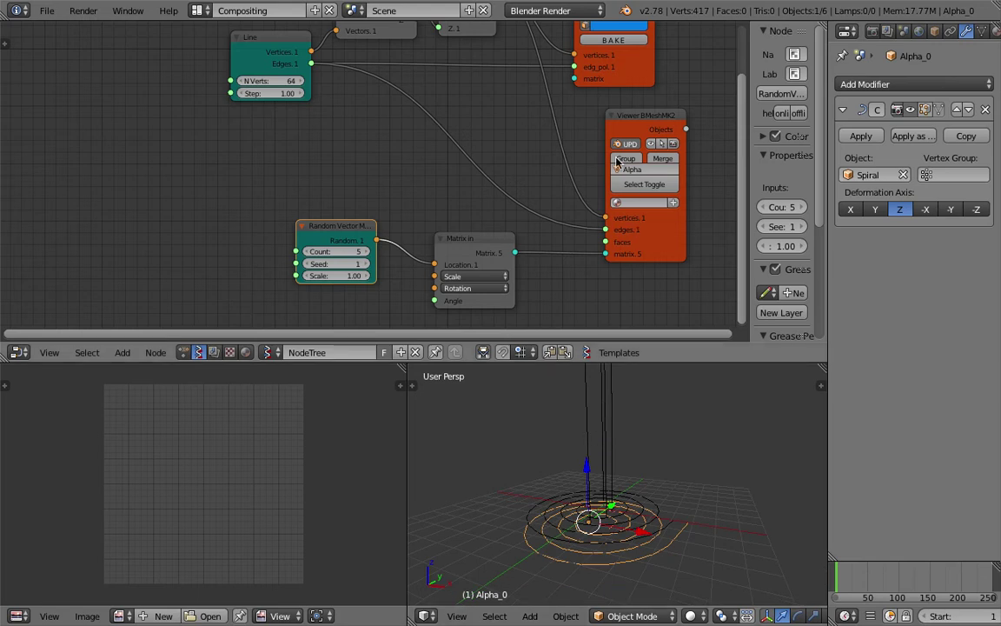
Step: Select individual generated line copies in the 3D view to check whether they have the Curve modifier
middle_click_drag(617, 163, 553, 164)
right_click(606, 431)
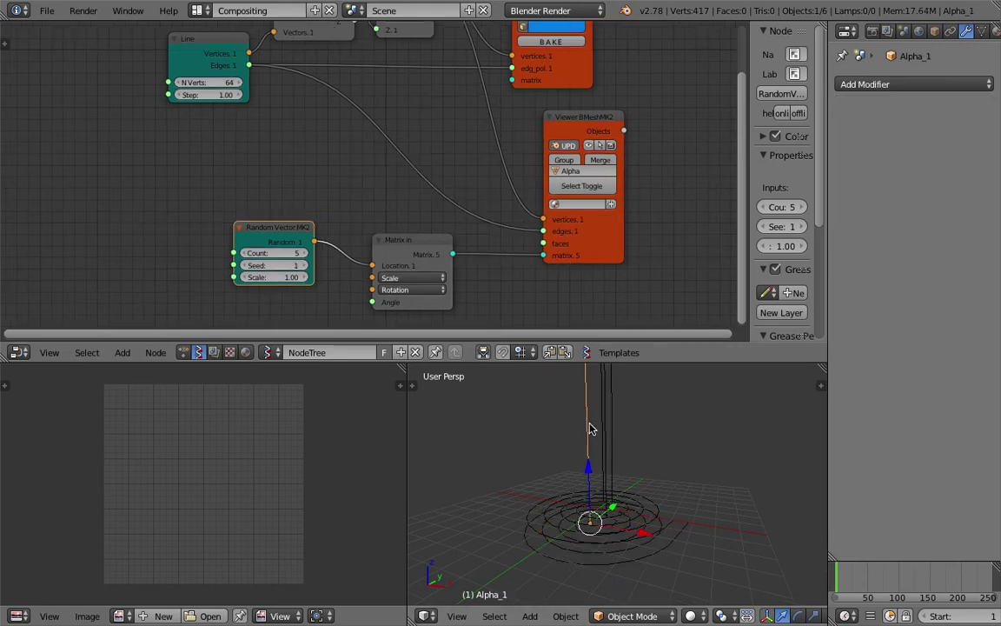
right_click(598, 433)
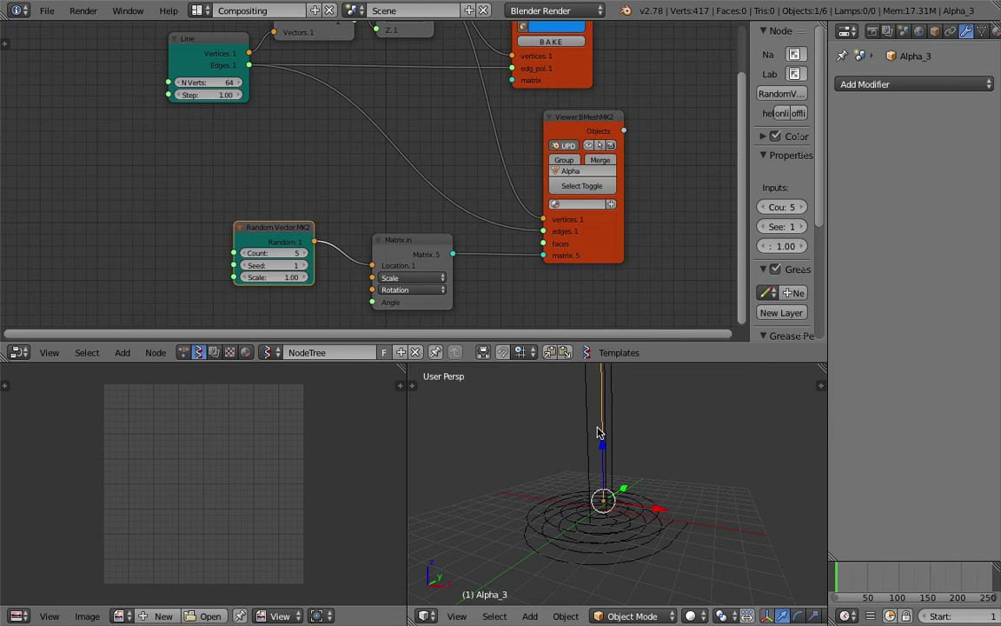
middle_click_drag(453, 179, 392, 161)
scroll(391, 161, "down", 2)
scroll(358, 148, "up", 1)
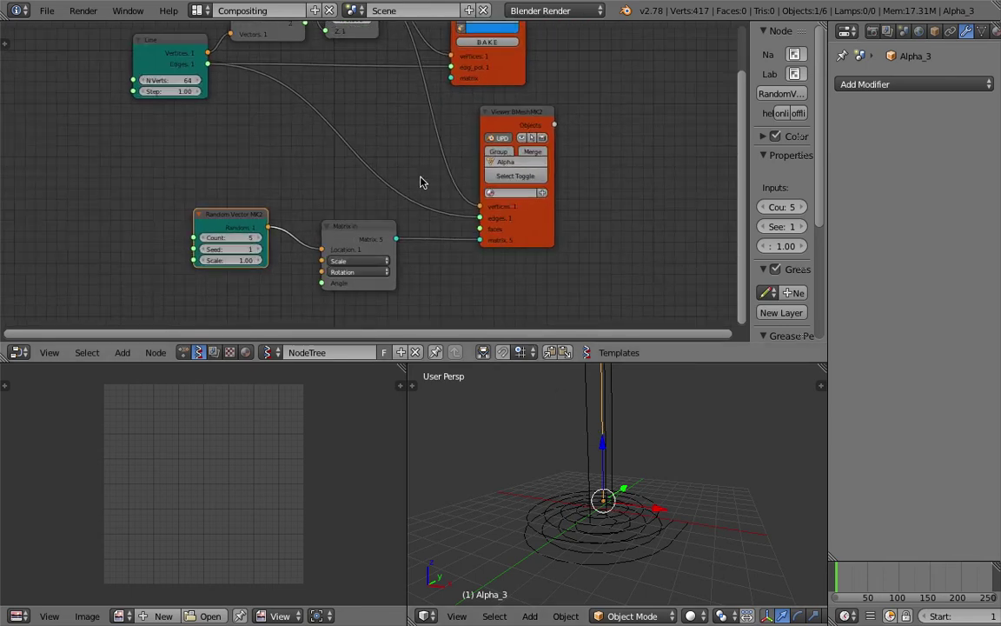
middle_click_drag(438, 204, 446, 199)
middle_click_drag(535, 184, 461, 184)
key("shift+a")
left_click(590, 182)
type("ins")
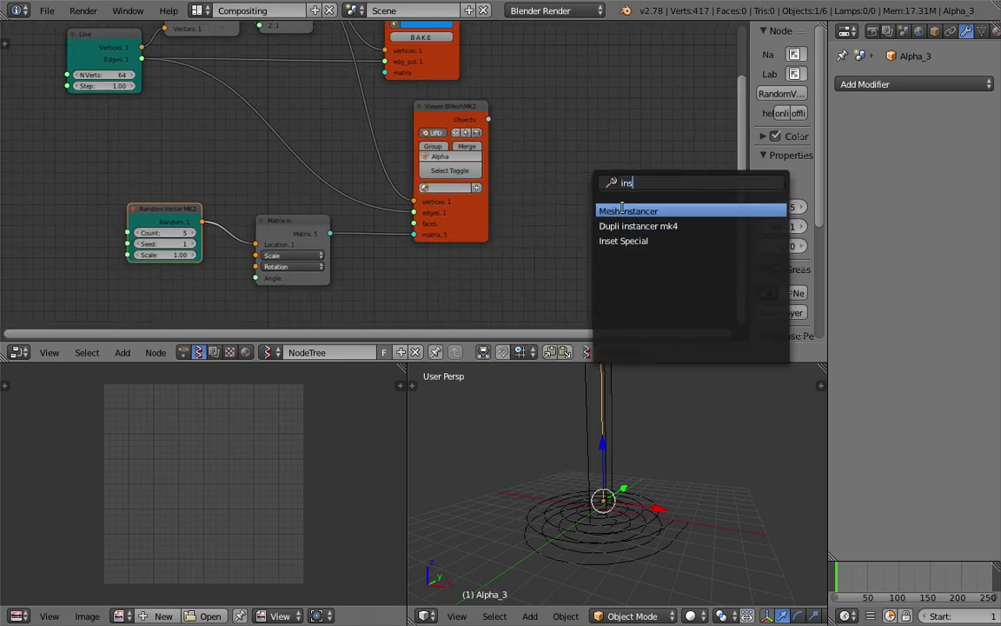
key("Escape")
middle_click_drag(425, 186, 514, 186)
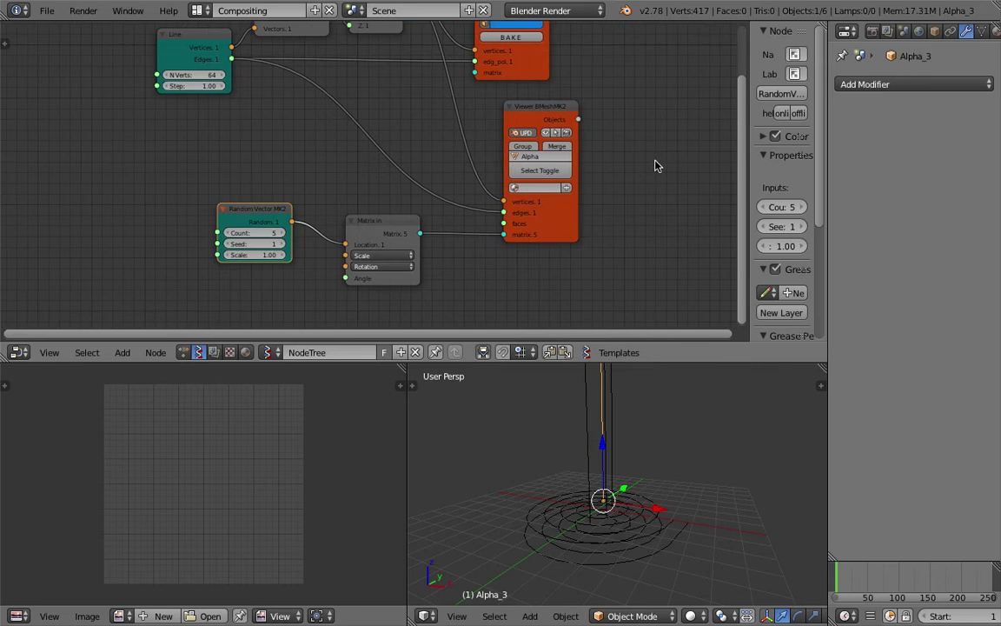
Step: Enable Merge on Viewer BMeshMK2, space it out from Matrix in, and select the merged spiral object
left_click_drag(405, 231, 414, 227)
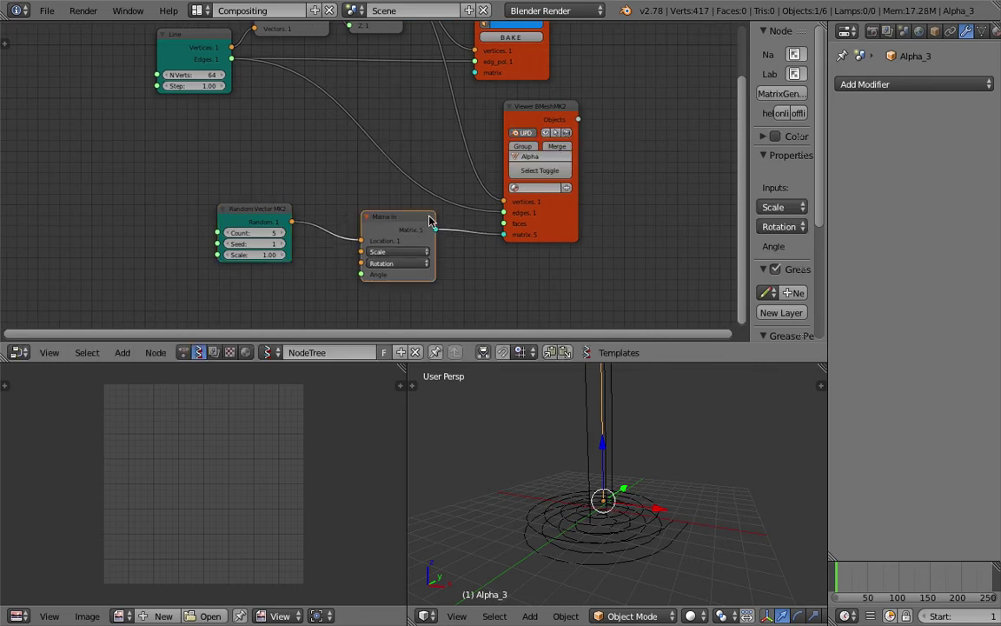
scroll(426, 222, "up", 1)
scroll(478, 221, "up", 1)
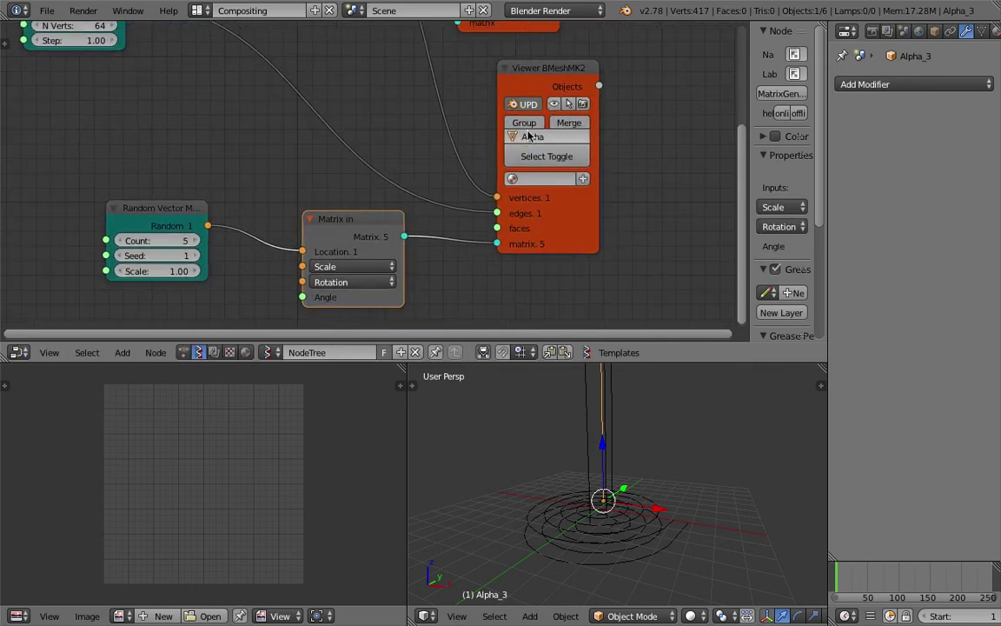
left_click(565, 123)
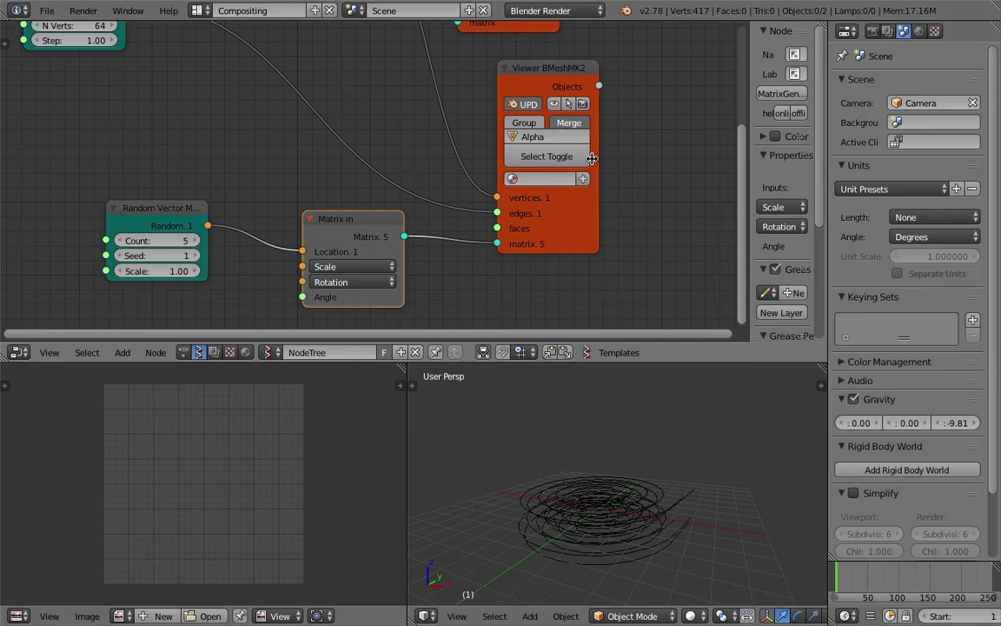
left_click_drag(521, 68, 557, 79)
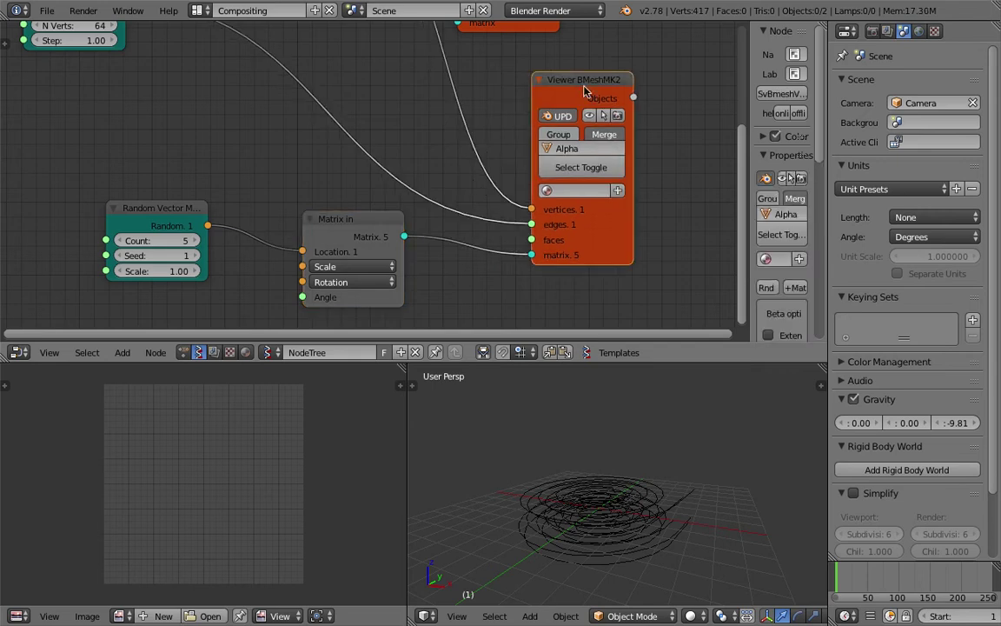
right_click(689, 492)
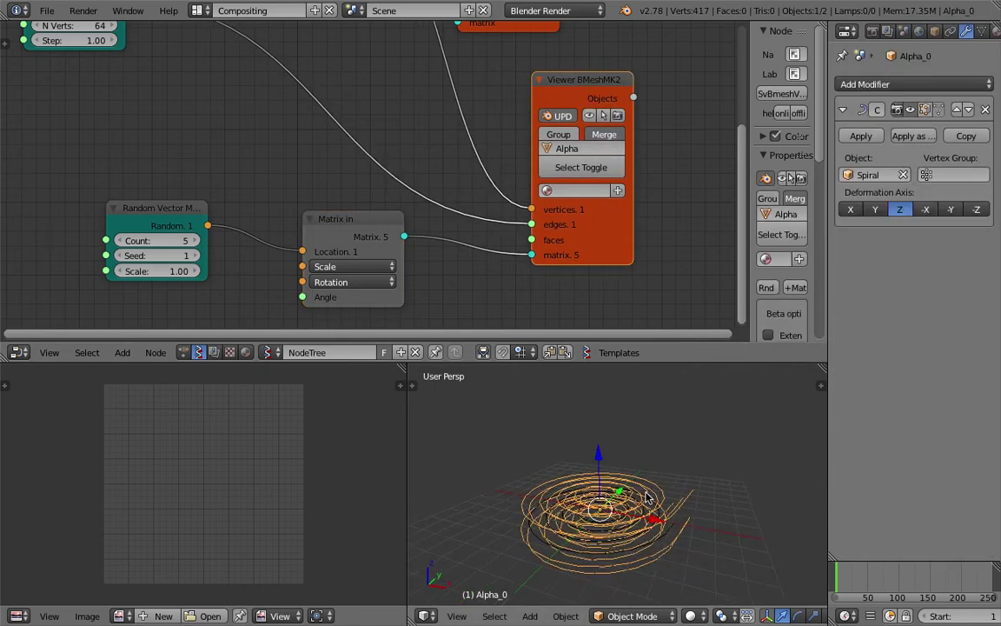
Step: Set the Random Vector node's Scale to 0.37 and its Count to 135
middle_click_drag(682, 499, 595, 487)
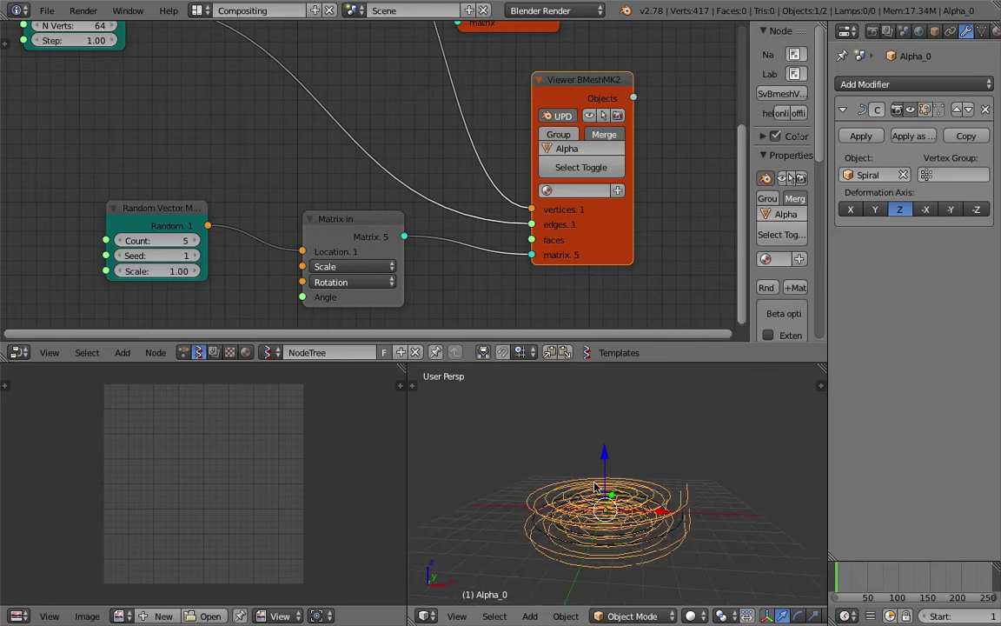
middle_click_drag(609, 538, 562, 517)
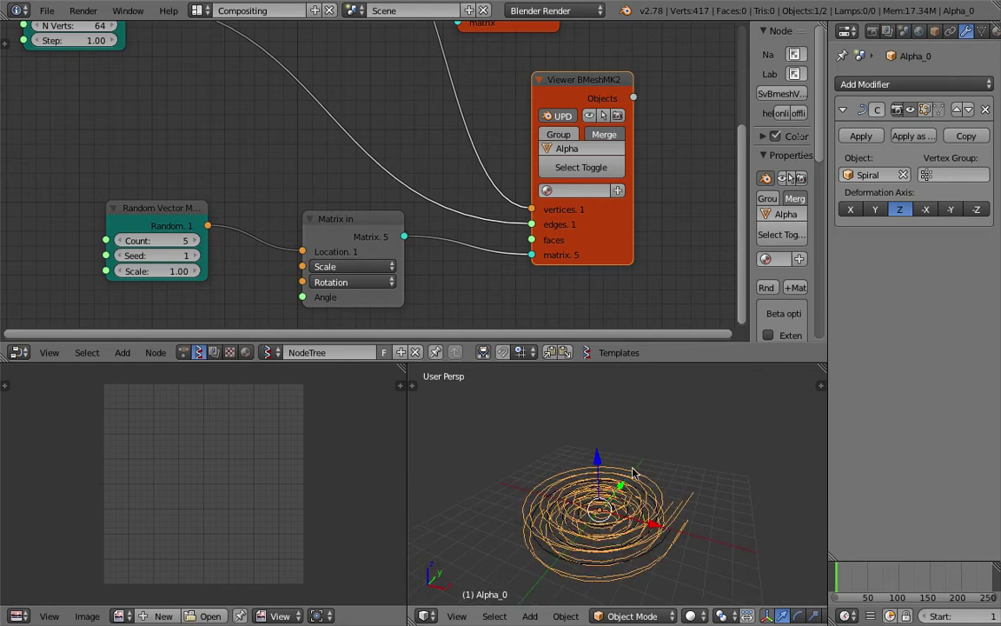
middle_click_drag(686, 465, 695, 440, "shift")
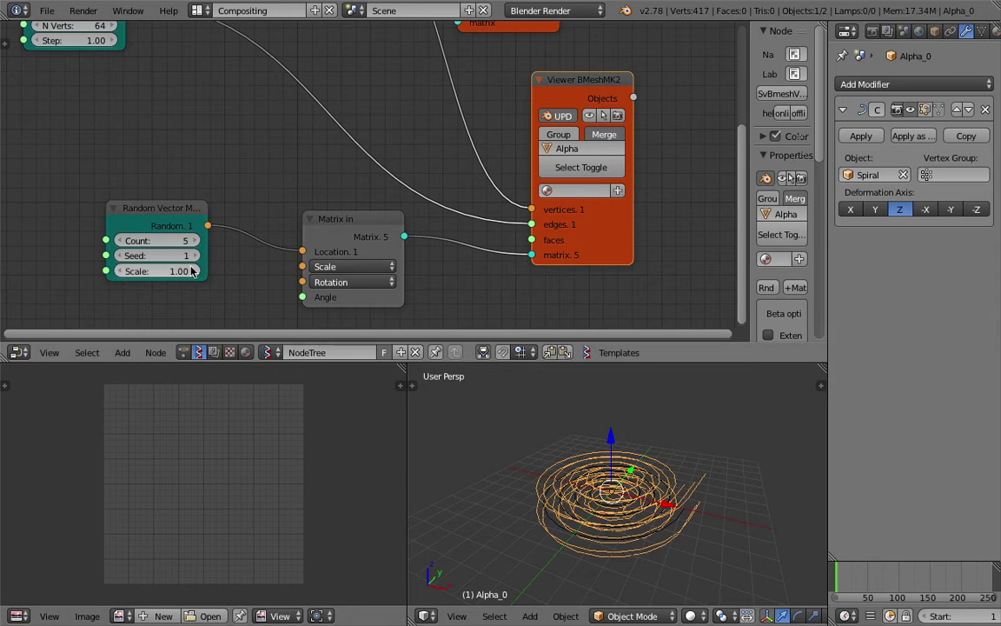
mouse_move(580, 471)
middle_mouse_down()
mouse_move(612, 420)
mouse_move(581, 466)
middle_mouse_up()
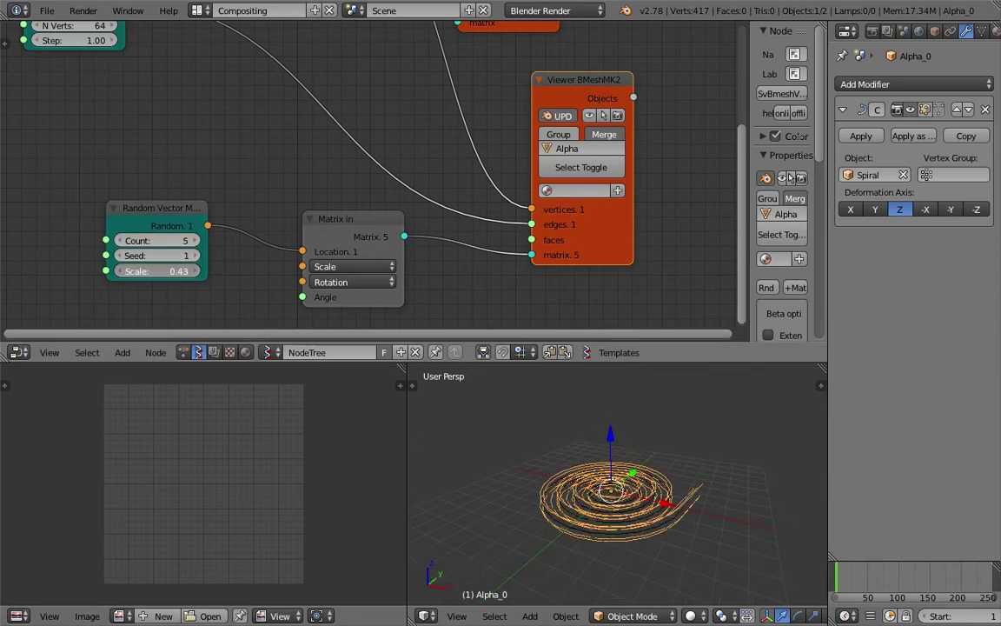
left_click_drag(170, 270, 182, 242)
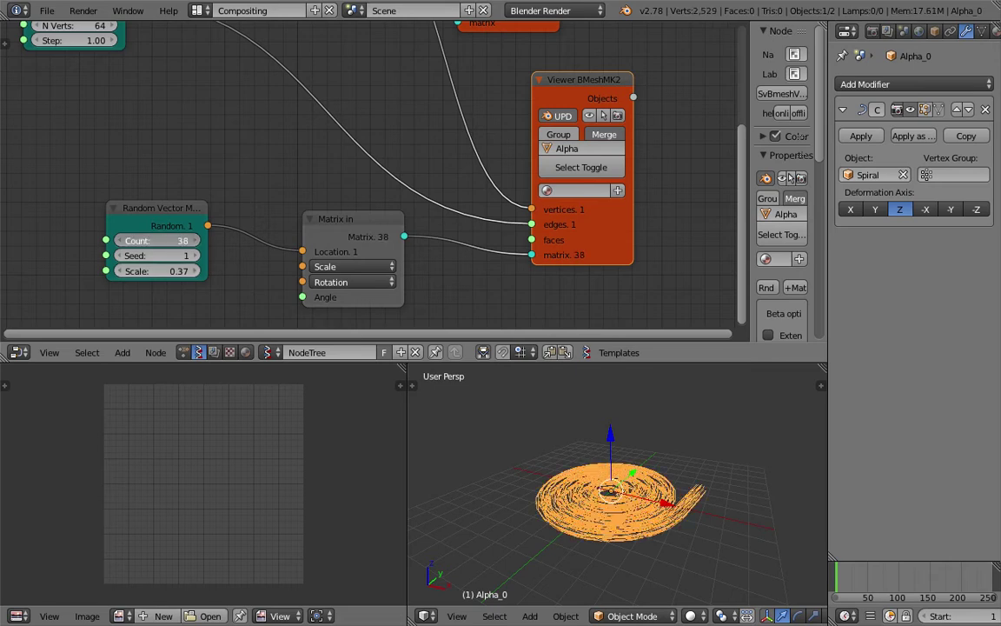
left_click_drag(175, 244, 177, 243)
middle_click_drag(676, 507, 604, 497)
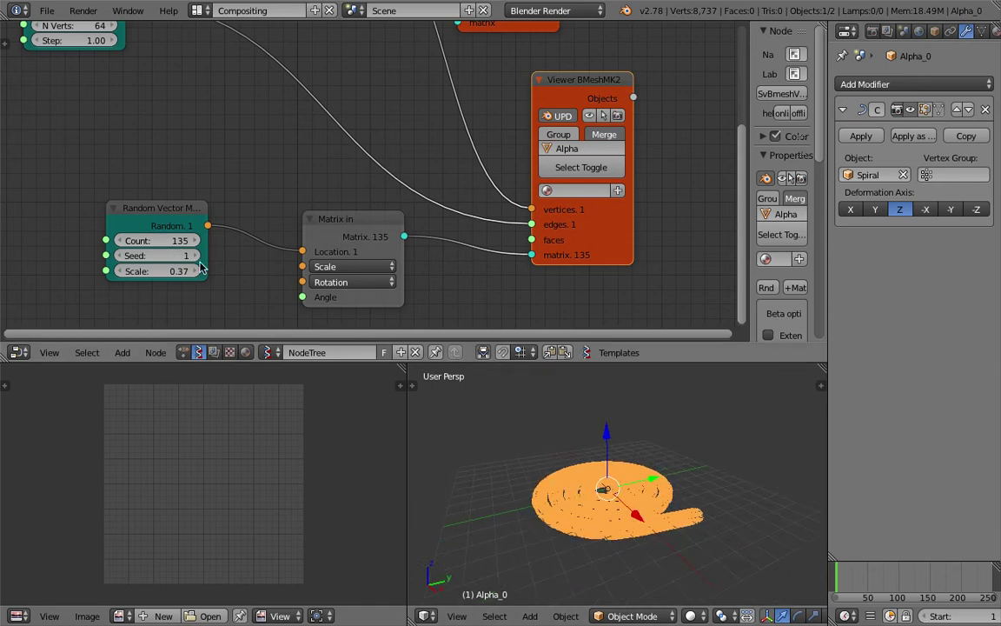
Step: Set the Random Vector node's Count to 59
left_click(172, 240)
type("59")
key("Return")
middle_click_drag(532, 463, 556, 487)
middle_click_drag(513, 448, 434, 387)
Step: Set the Line node's Step to 0.16 and N Verts to 454 for a smoother spiral
middle_click_drag(120, 142, 220, 219)
scroll(220, 219, "down", 1)
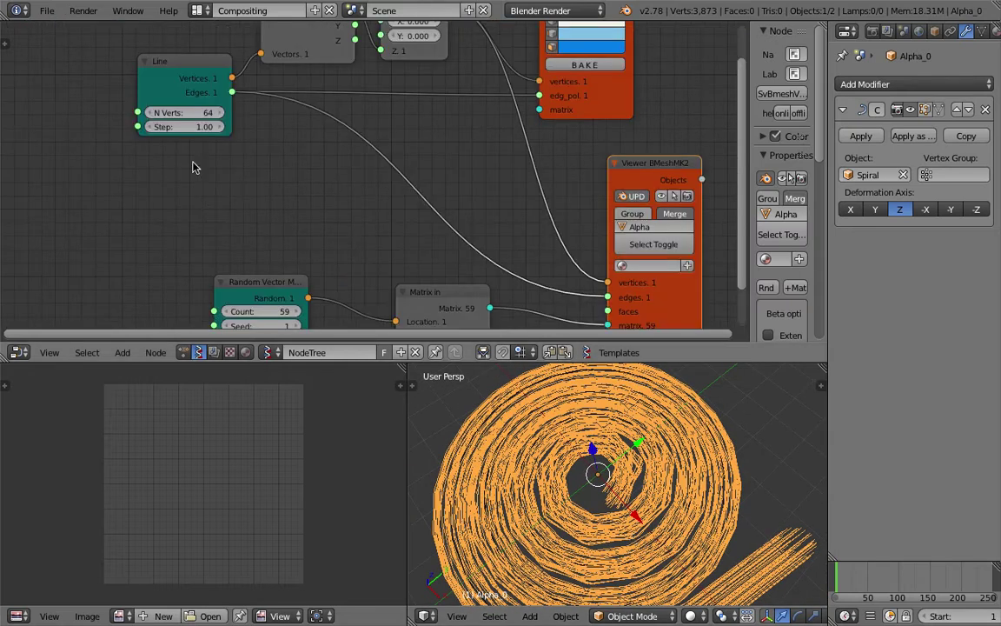
left_click_drag(192, 127, 120, 127)
left_click_drag(207, 113, 369, 113)
middle_click_drag(582, 399, 686, 519)
Step: Save the file over and move Viewer Draw further from Vector in to make room between them
middle_click_drag(484, 162, 452, 215)
key("ctrl+s")
left_click(447, 229)
left_click_drag(571, 150, 704, 156)
middle_click_drag(590, 151, 561, 129)
middle_click_drag(513, 40, 510, 107)
Step: Insert a Randomize input vertices node between the Vector in and Viewer Draw nodes
key("shift+a")
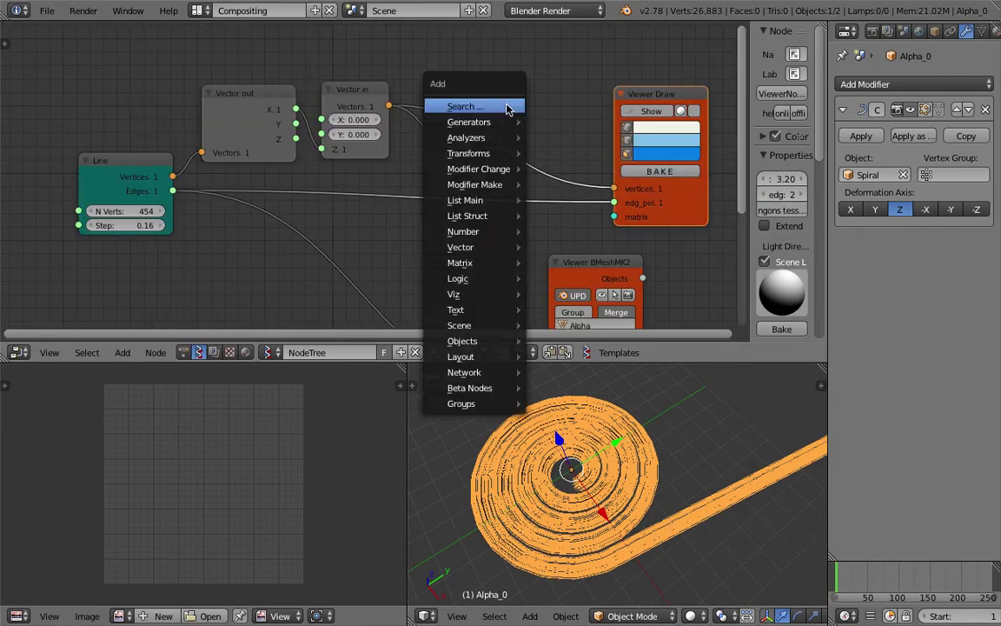
left_click(507, 107)
key("BackSpace")
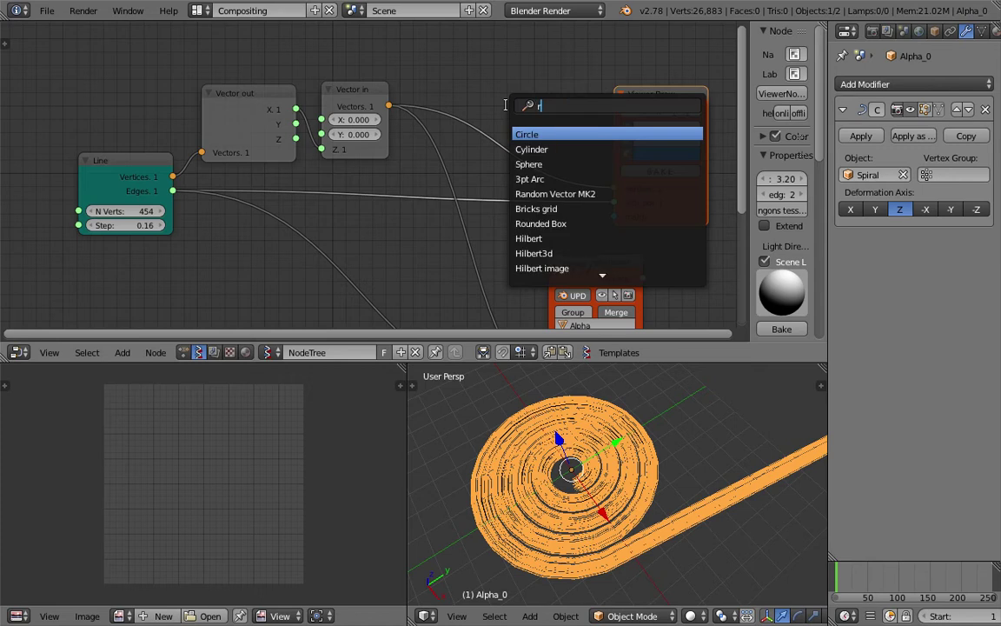
type("random")
key("Down")
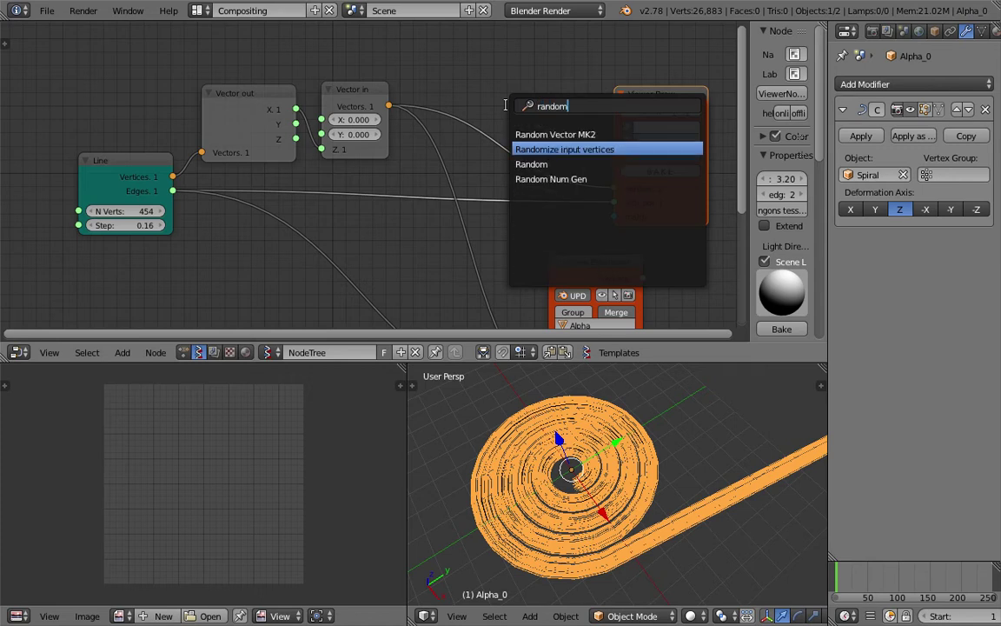
key("Return")
left_click(487, 77)
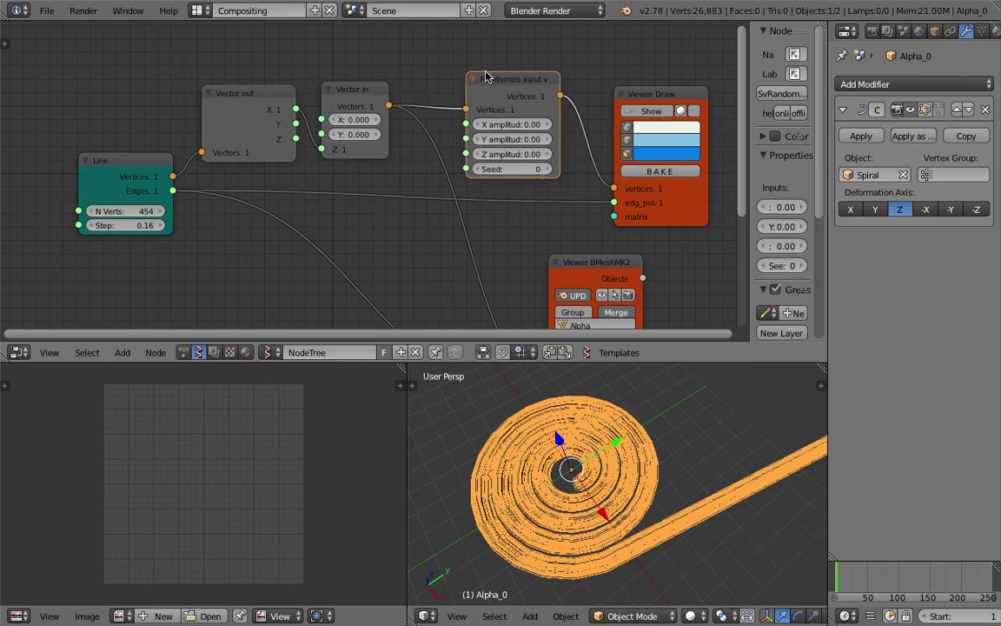
Step: Set the Randomize node's X, Y and Z amplitudes to 0.06, 0.51 and 1.26 and link its output to Viewer BMeshMK2's vertices
left_click_drag(521, 125, 537, 153)
scroll(539, 213, "down", 3)
middle_click_drag(539, 206, 523, 142)
left_click_drag(504, 49, 495, 275)
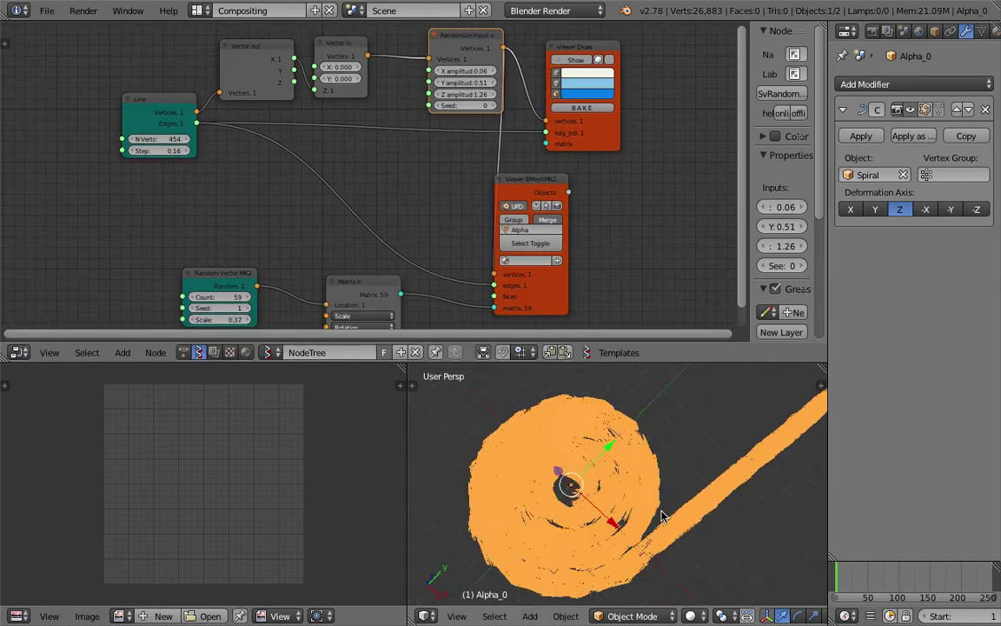
scroll(661, 454, "down", 2)
middle_click_drag(590, 494, 692, 452, "shift")
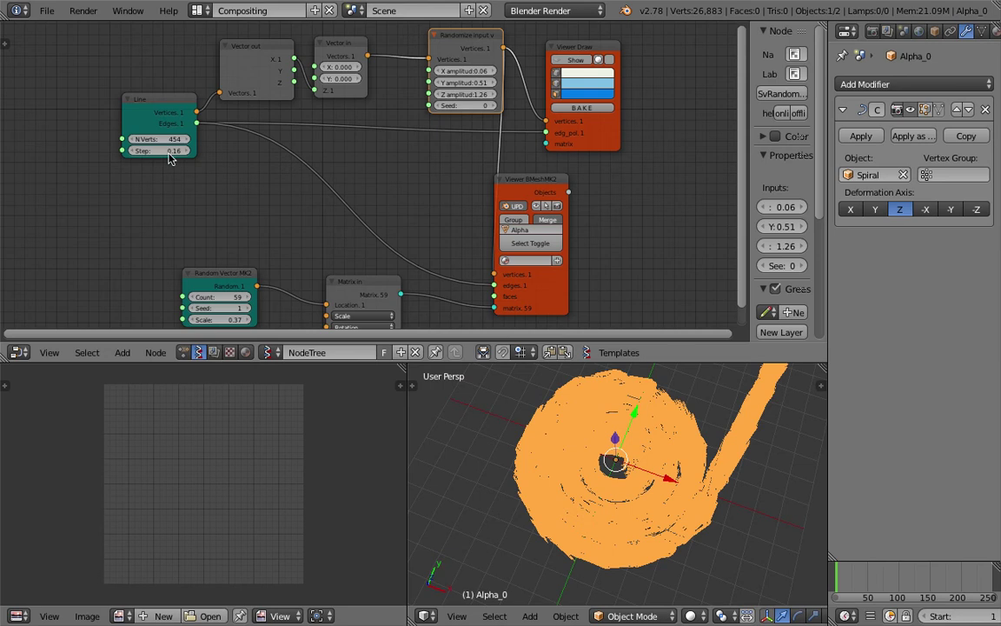
Step: Set the Random Vector node's Count to 20 and the Line node's N Verts to 458
scroll(165, 151, "up", 1)
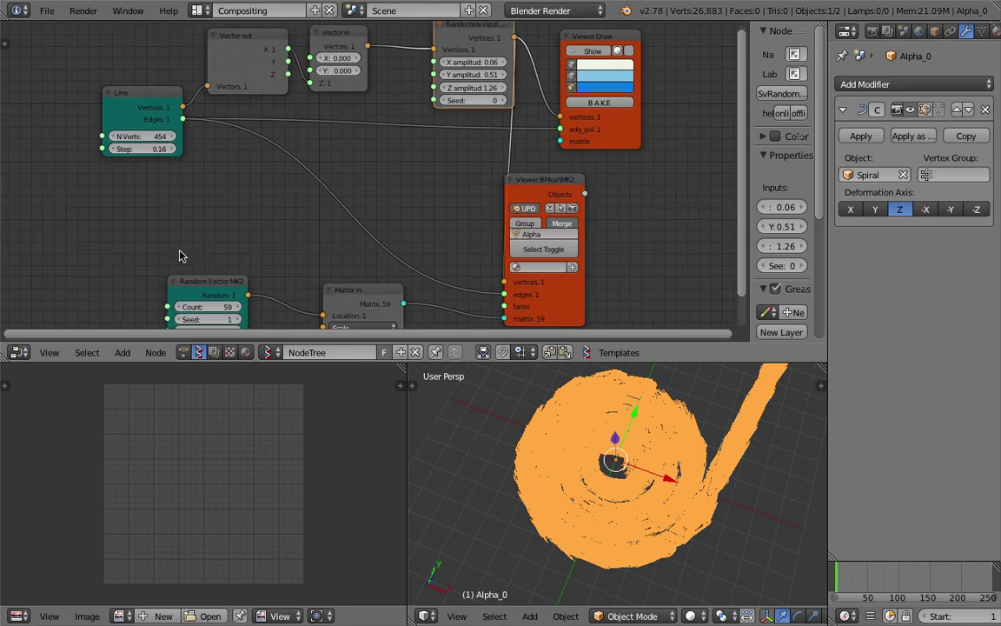
middle_click_drag(163, 233, 167, 209)
left_click(206, 280)
type("20")
key("Return")
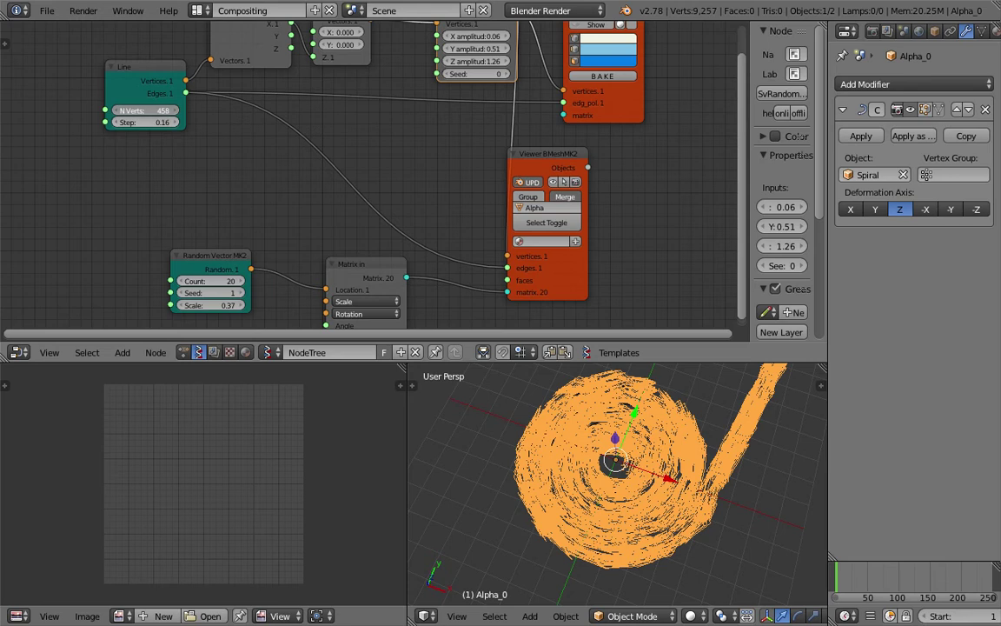
Step: Set the Randomize node's X amplitude to 0.36 and its Y amplitude to 0.00
middle_click_drag(447, 128, 433, 191)
left_click_drag(467, 100, 422, 112)
middle_click_drag(600, 443, 614, 469)
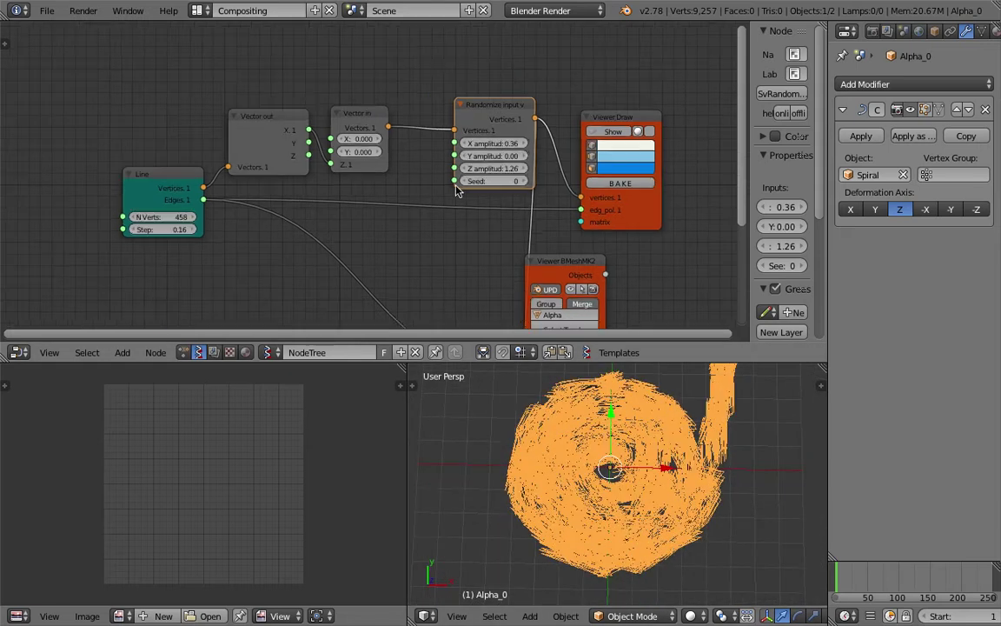
Step: Add a Range Int node above the Vector out and Vector in nodes
key("shift+a")
left_click(346, 95)
type("range")
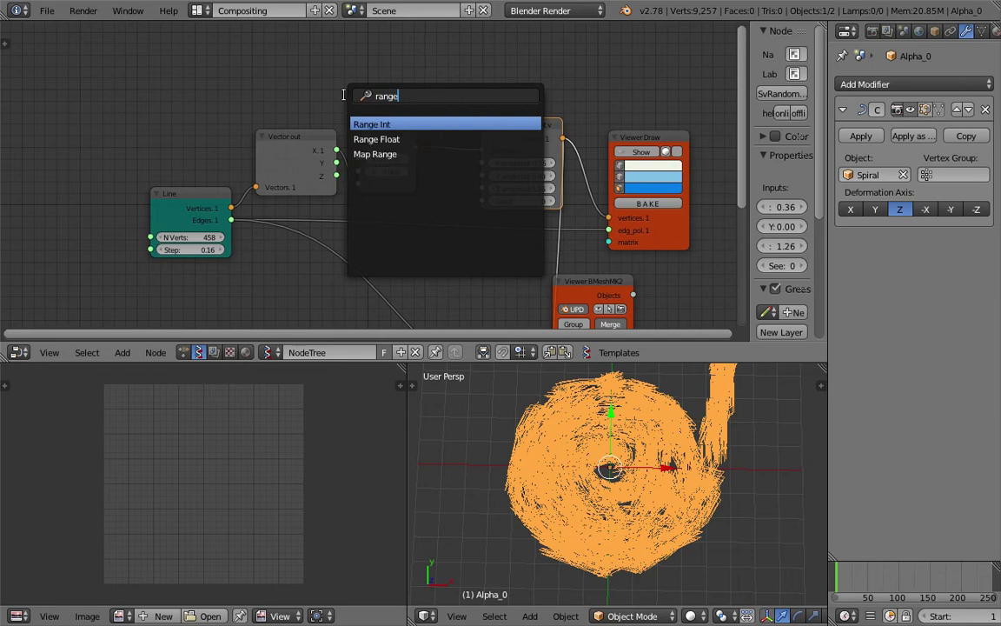
type(" i")
key("Return")
left_click(348, 57)
left_click(359, 61)
Step: Set the Range Int node's count to 20 and link its Range output to the Randomize node's Seed
middle_click_drag(364, 286, 336, 174)
scroll(228, 165, "up", 1)
mouse_move(228, 166)
middle_mouse_down()
mouse_move(230, 208)
mouse_move(239, 151)
middle_mouse_up()
middle_click_drag(275, 231, 264, 311)
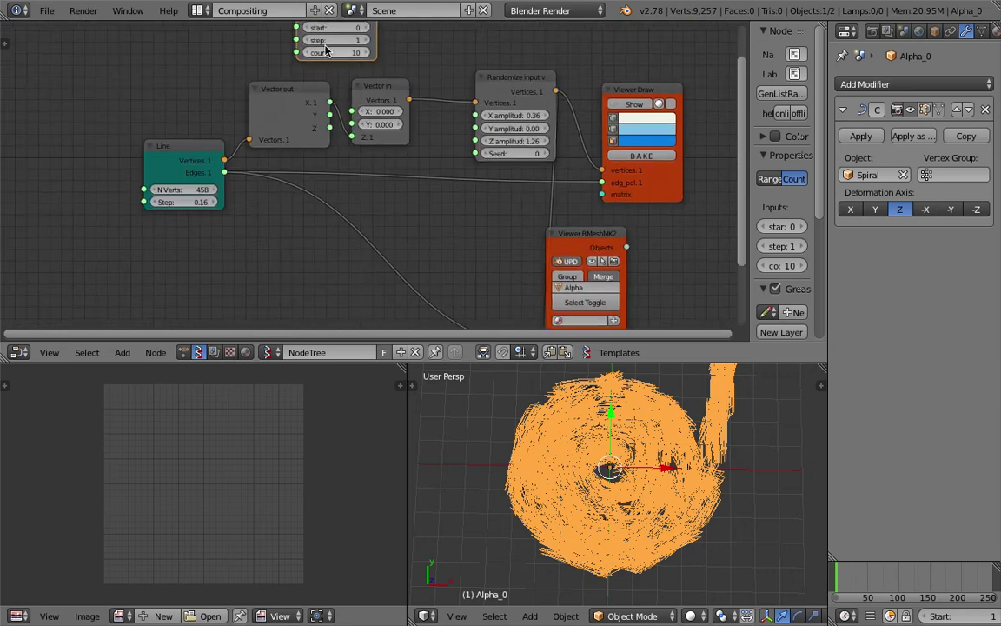
middle_click_drag(296, 81, 280, 137)
left_click(322, 108)
type("20")
key("Return")
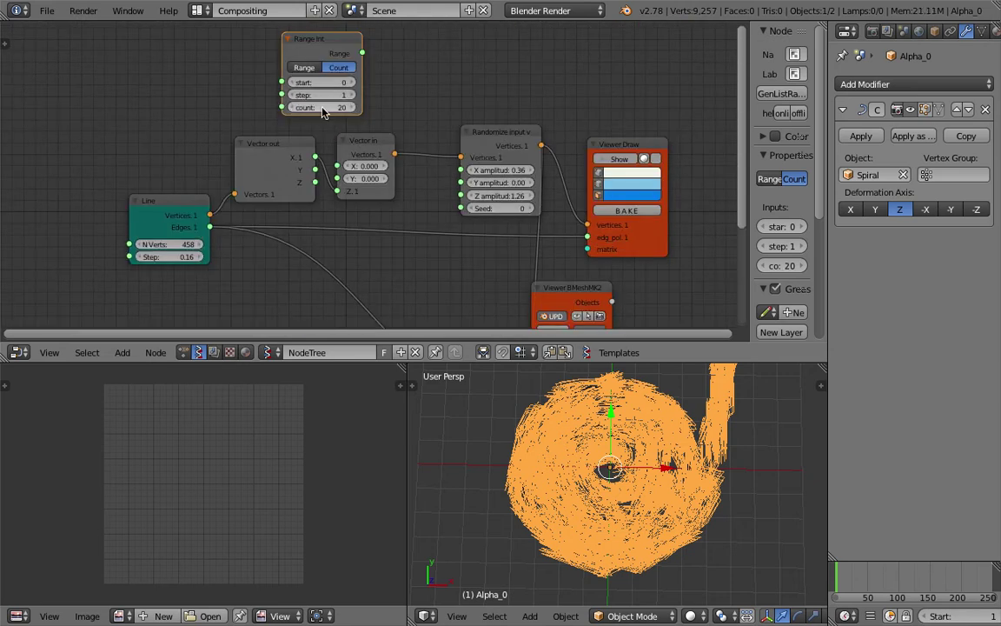
left_click_drag(362, 53, 461, 208)
middle_click_drag(613, 487, 574, 408)
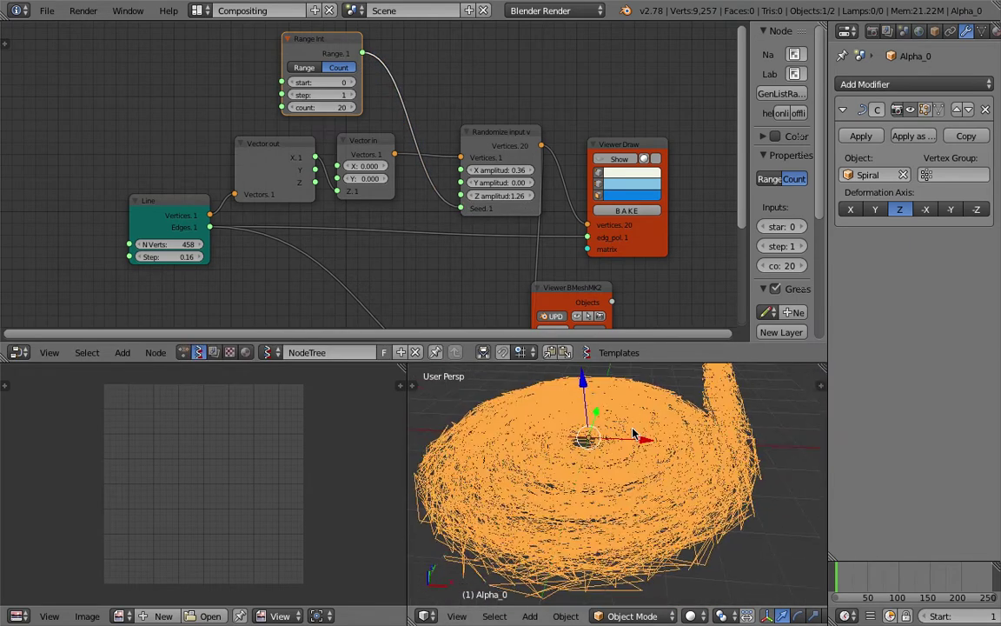
Step: Set the Randomize node's X, Y and Z amplitudes all to 0.02 and enlarge the 3D viewport upward
left_click_drag(518, 173, 517, 196)
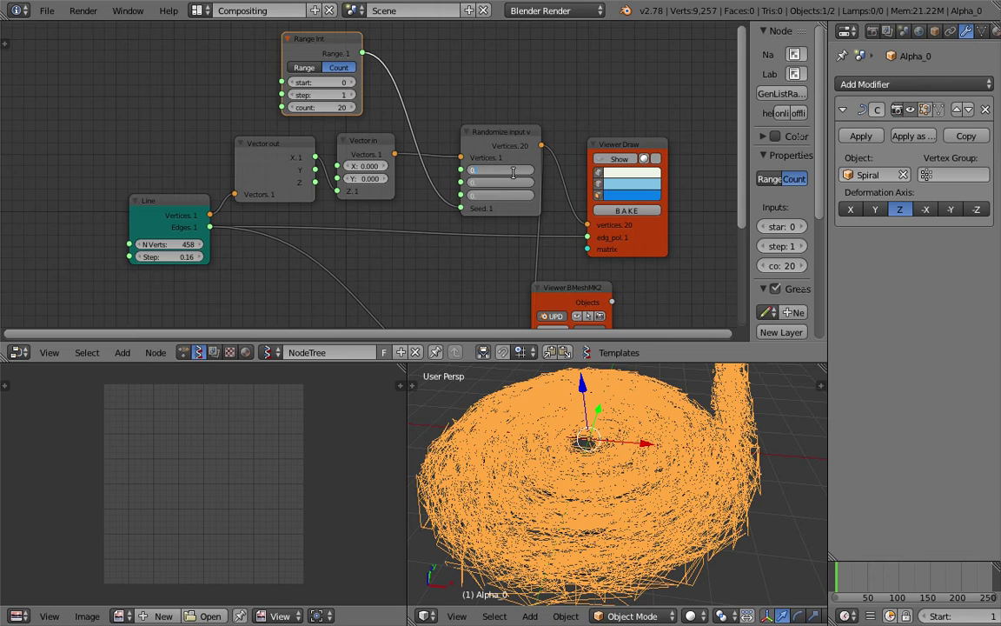
key("Return")
middle_click_drag(676, 509, 668, 548)
middle_click_drag(639, 431, 663, 474)
left_click_drag(671, 364, 670, 233)
middle_click_drag(653, 336, 580, 404)
Step: Duplicate the Alpha_0 spiral line mesh in place
key("shift+d")
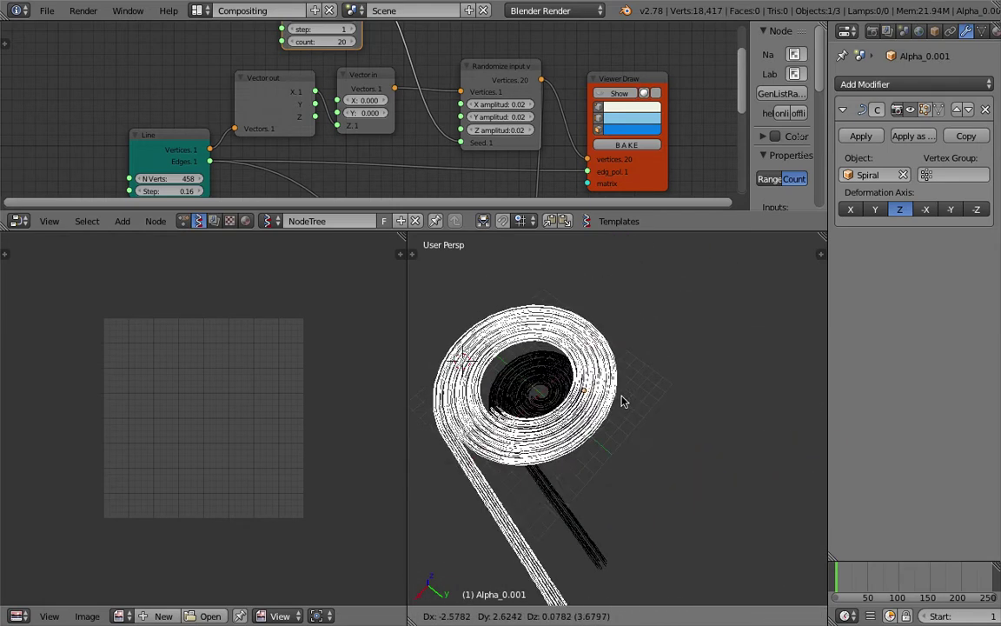
right_click(618, 404)
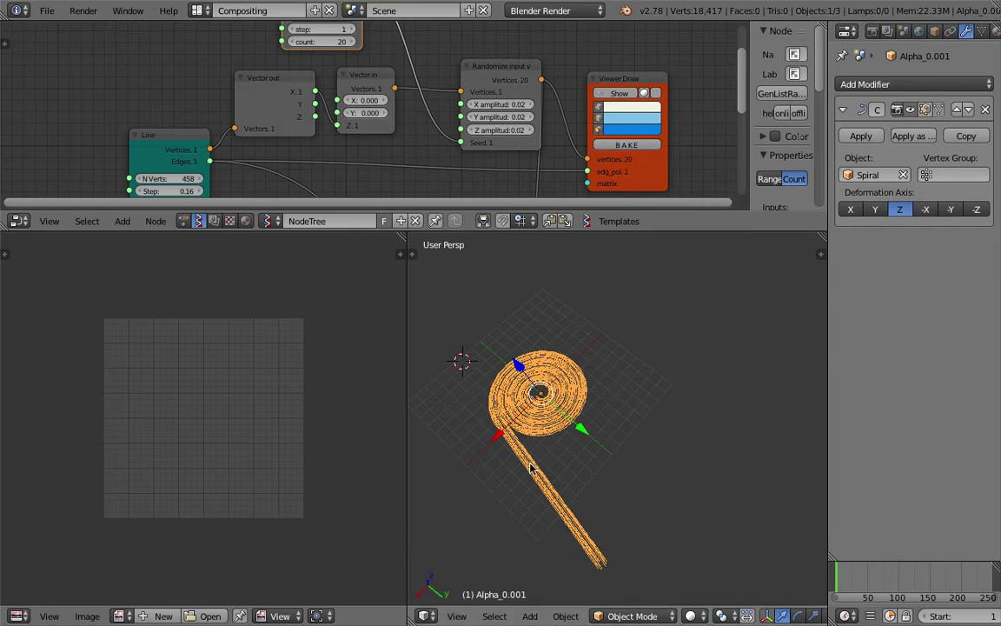
middle_click_drag(563, 449, 567, 441)
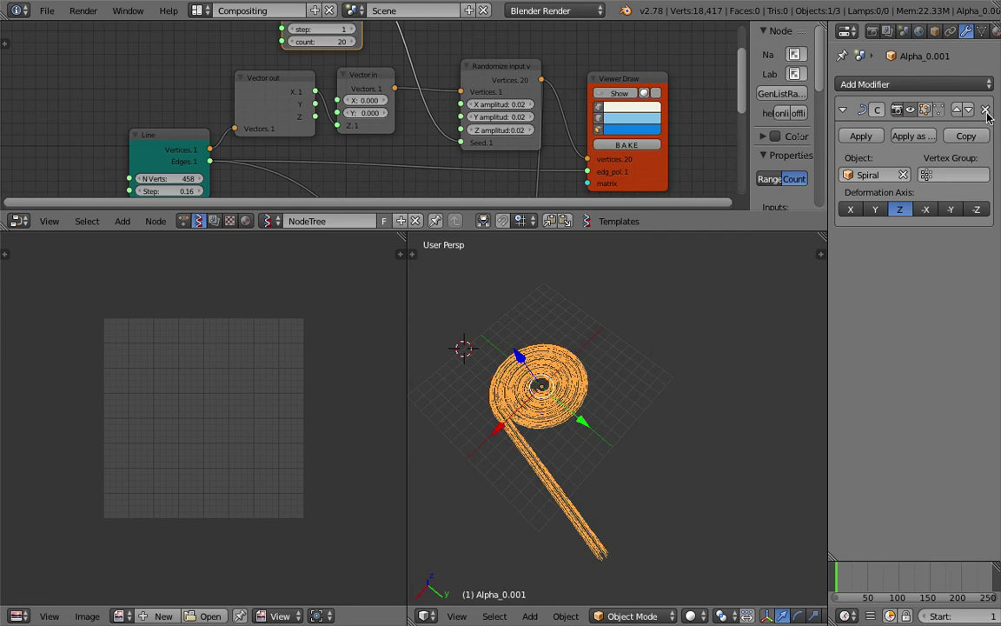
Step: Apply the Curve modifier on the duplicated spiral and move the copy clear of the original
left_click(866, 139)
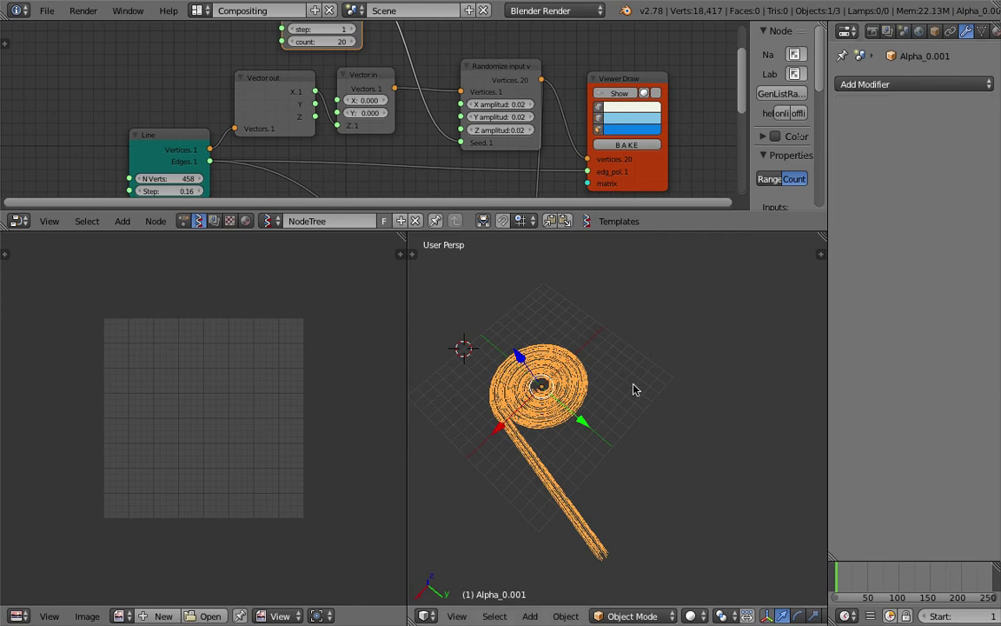
key("g")
left_click(710, 344)
scroll(658, 358, "up", 3)
Step: Convert the duplicated spiral mesh to a curve with Convert to
key("space")
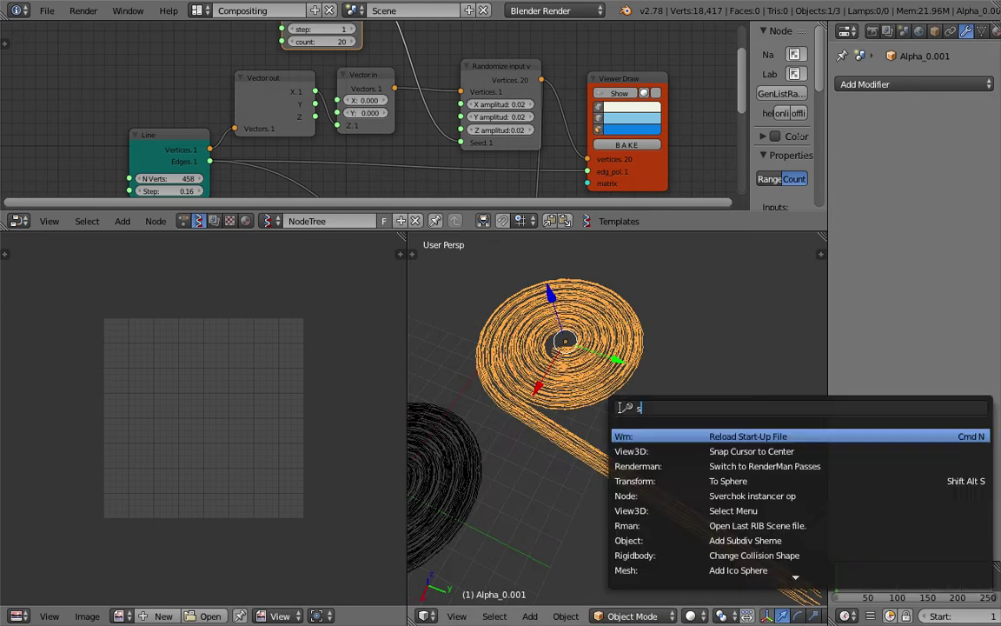
type("s")
key("BackSpace")
type("conv")
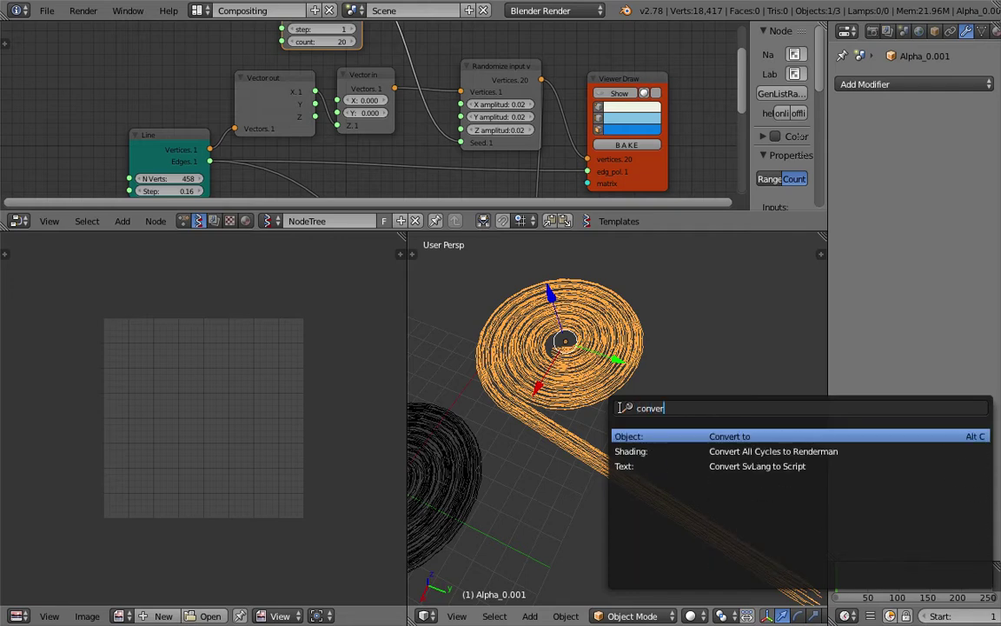
type("er")
key("Return")
left_click(616, 409)
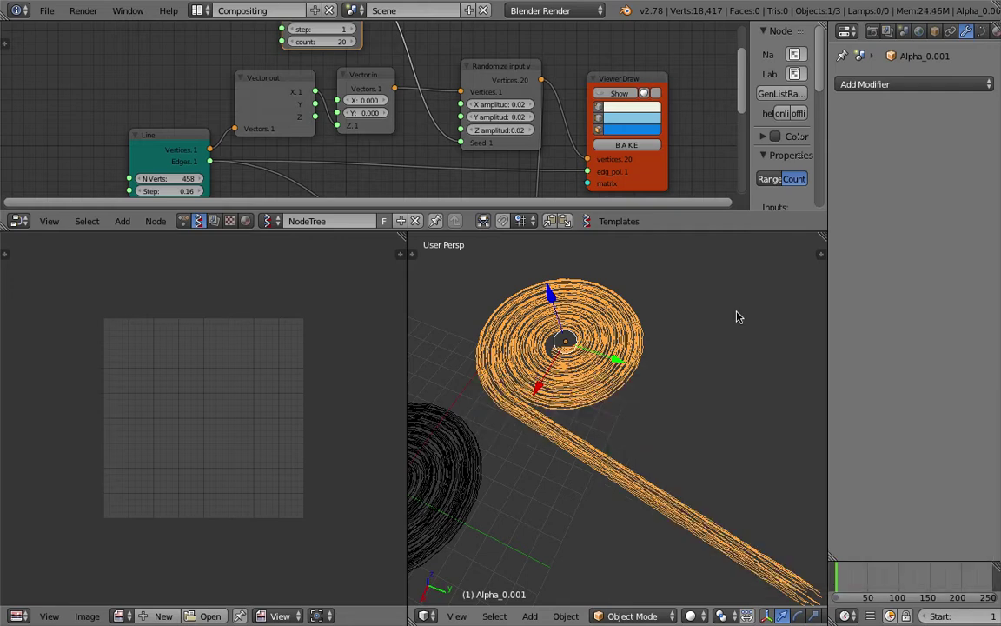
Step: Increase the Extrude value in the converted curve's geometry settings
left_click(981, 30)
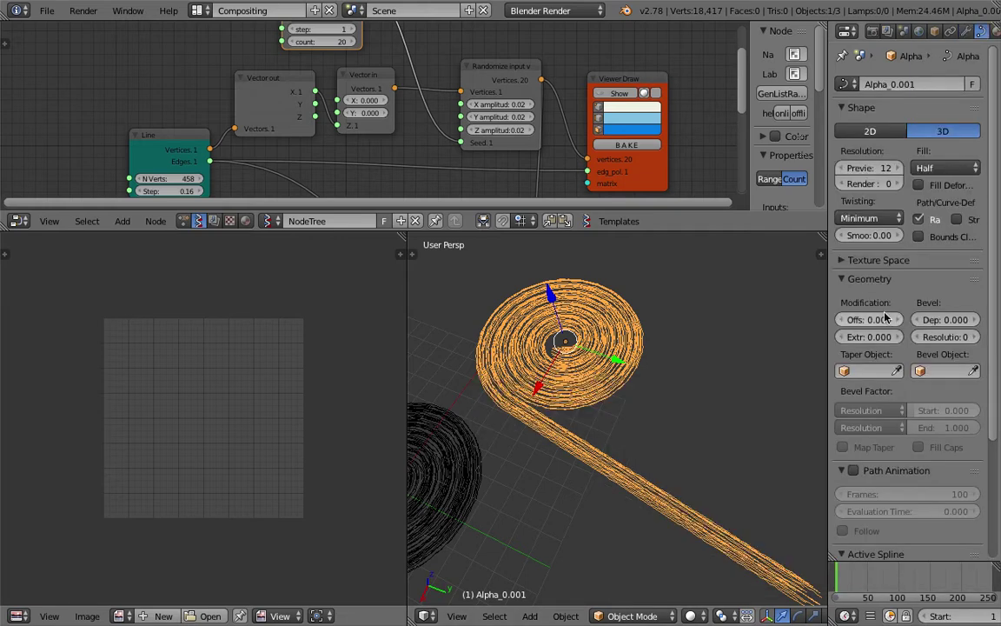
left_click_drag(880, 339, 917, 336)
key("a")
middle_click_drag(626, 389, 690, 392)
Step: Expand the 3D viewport over the image editor's area and inspect the extruded spiral strands up close
left_click_drag(403, 235, 171, 273)
middle_click_drag(269, 334, 545, 355)
key("a")
scroll(532, 365, "up", 3)
middle_click_drag(487, 413, 371, 438)
scroll(469, 457, "down", 6)
Step: Delete the converted curve copy, keeping the original spiral of lines
key("x")
left_click(371, 438)
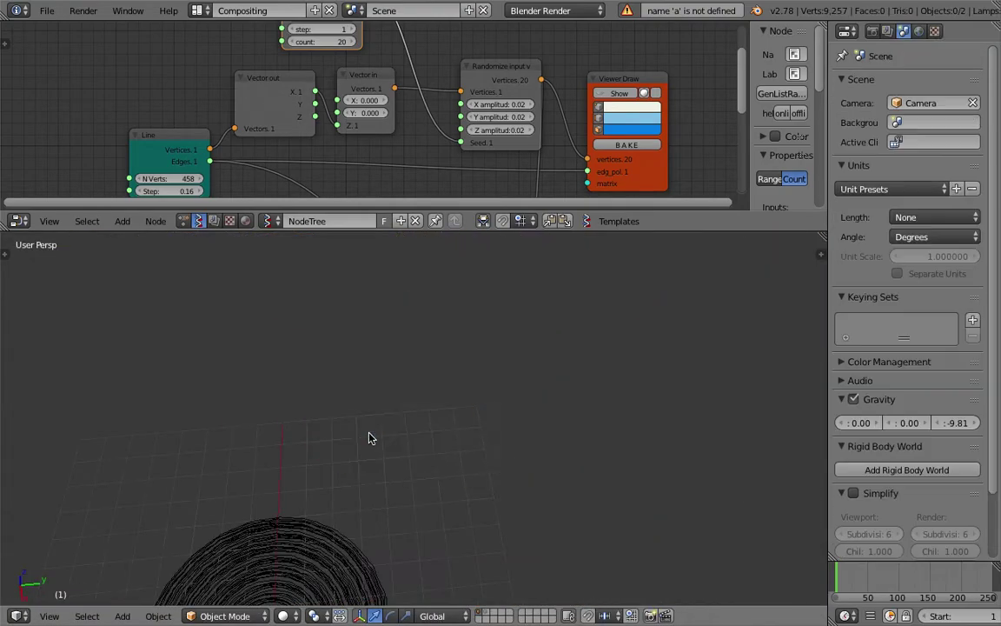
middle_click_drag(300, 587, 412, 467, "shift")
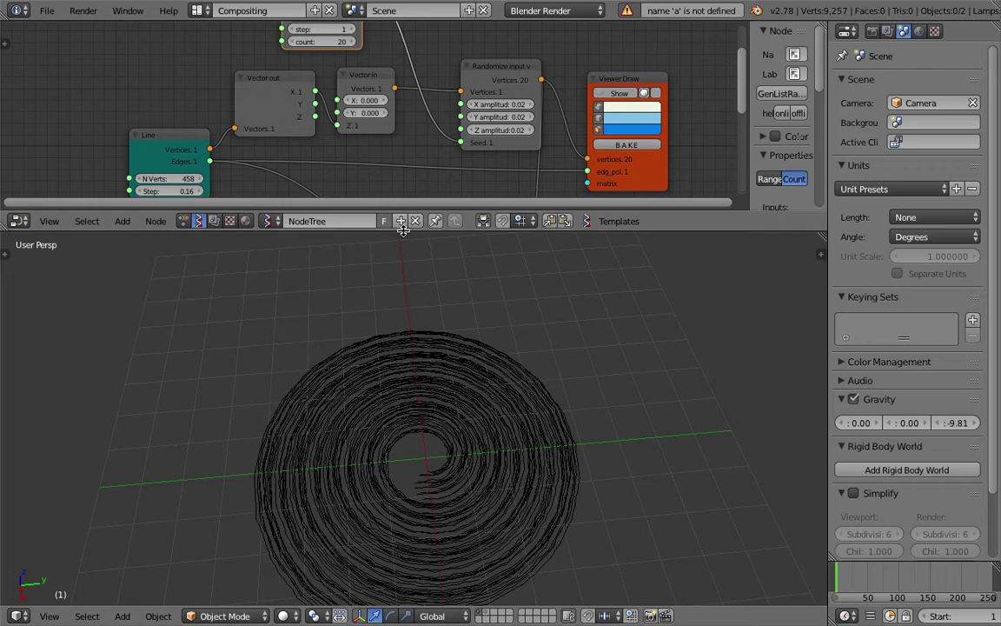
Step: Enlarge the node editor and delete the Viewer Draw node
left_click_drag(402, 229, 408, 396)
scroll(394, 242, "down", 2)
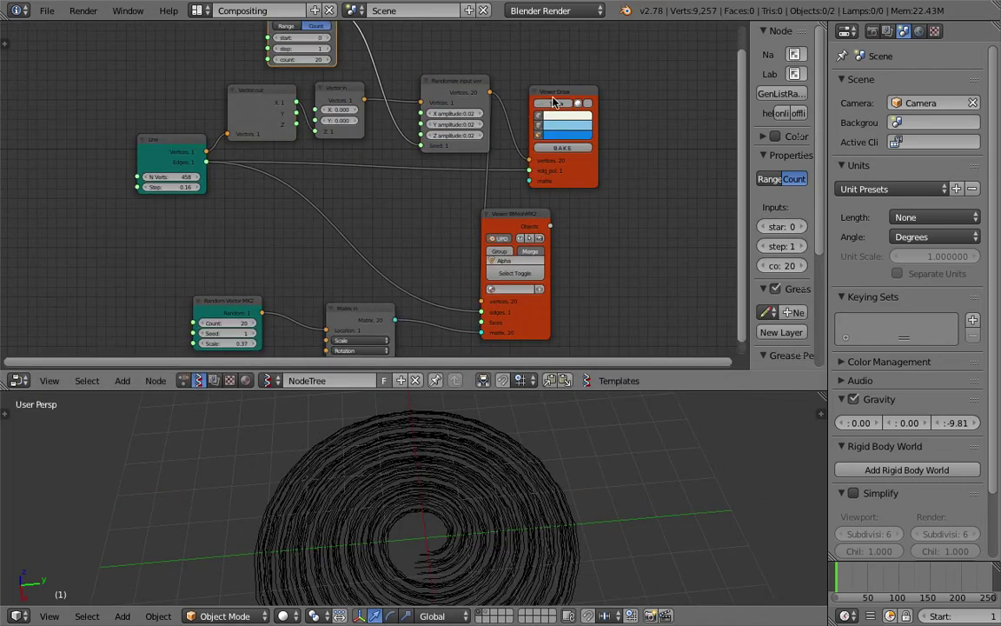
left_click_drag(557, 93, 663, 75)
key("x")
Step: Move the Viewer BMeshMK2 node further away from the Randomize input vertices node
middle_click_drag(529, 195, 554, 207)
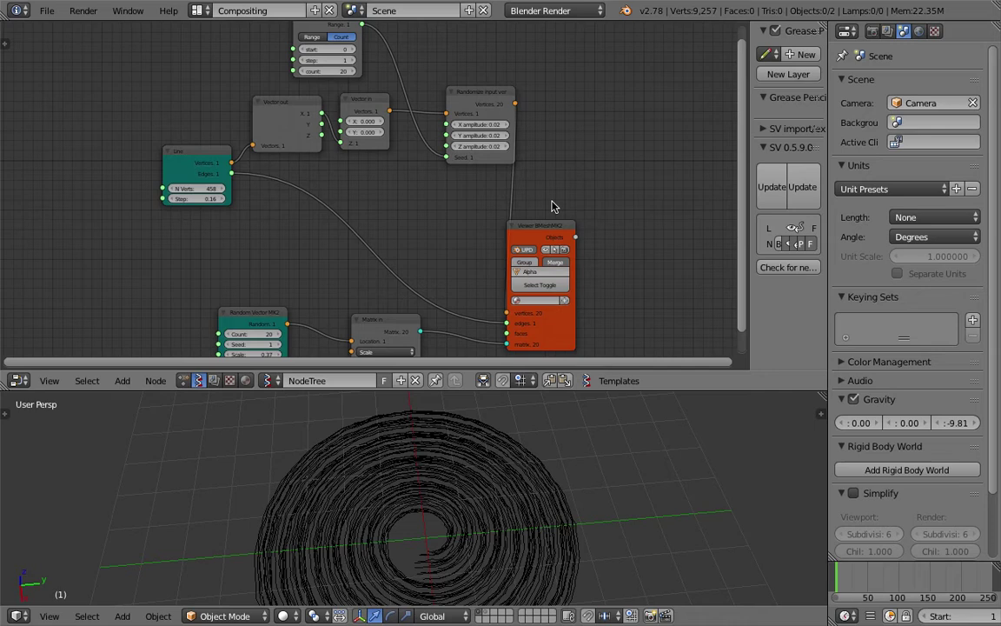
left_click_drag(543, 225, 628, 178)
middle_click_drag(269, 143, 238, 155)
scroll(232, 155, "up", 3)
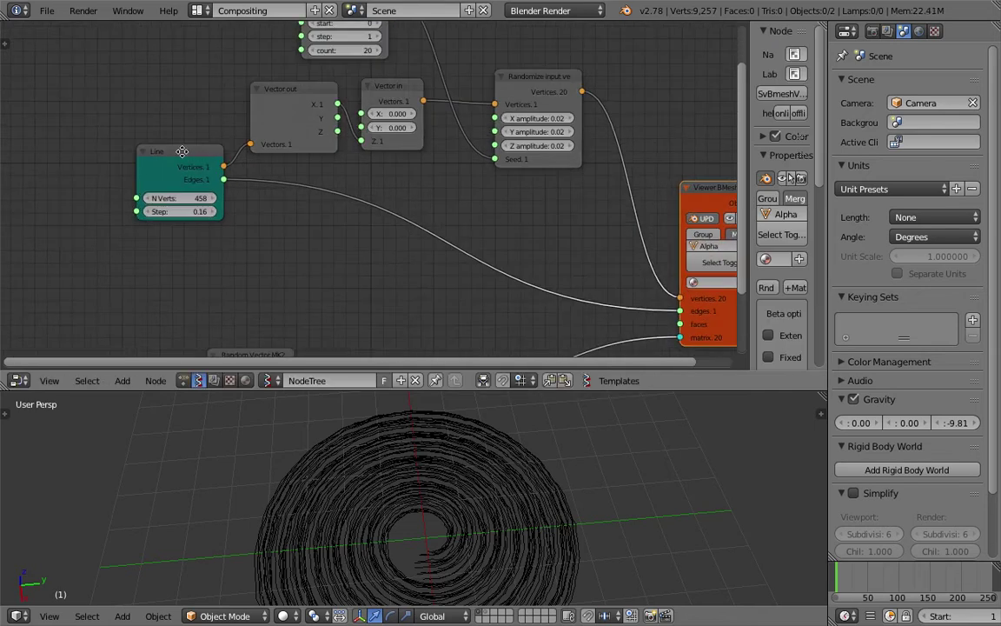
Step: Save the project as the next numbered version of sv_inspiredByThinkingPenguin_multiLines_001.blend
left_click(46, 11)
left_click(95, 134)
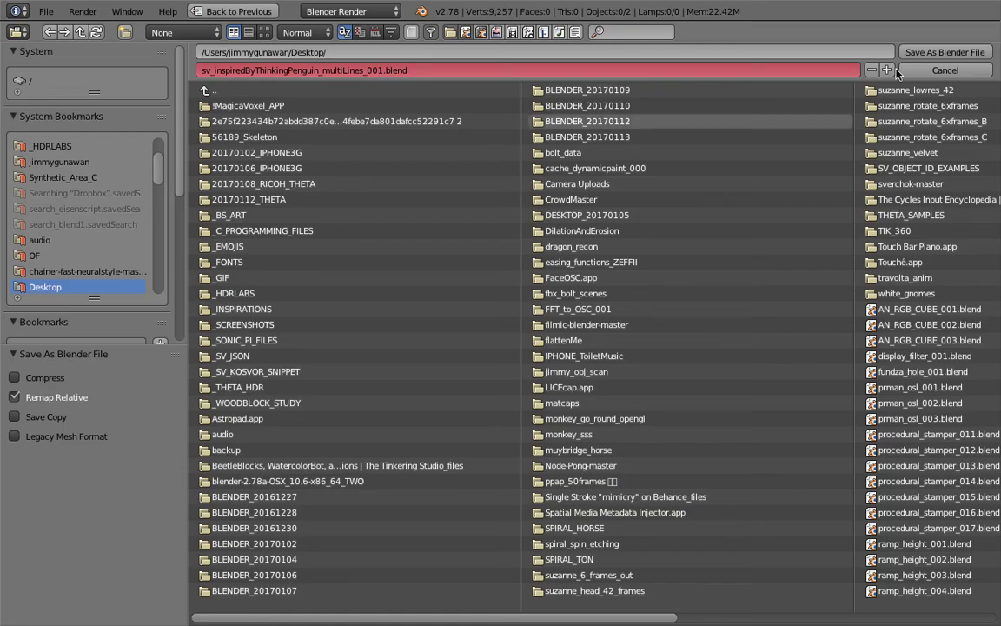
left_click(888, 68)
left_click(918, 54)
Step: Delete the Line node from the node tree
middle_click_drag(411, 170, 374, 177)
scroll(354, 183, "down", 1)
middle_click_drag(199, 192, 270, 166)
scroll(274, 198, "down", 1)
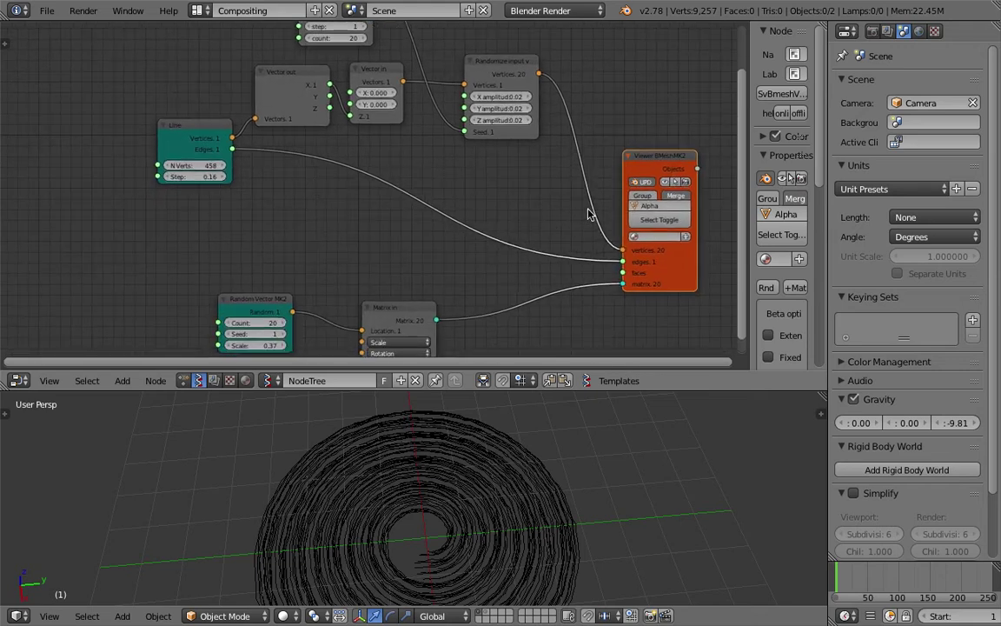
scroll(595, 209, "down", 1)
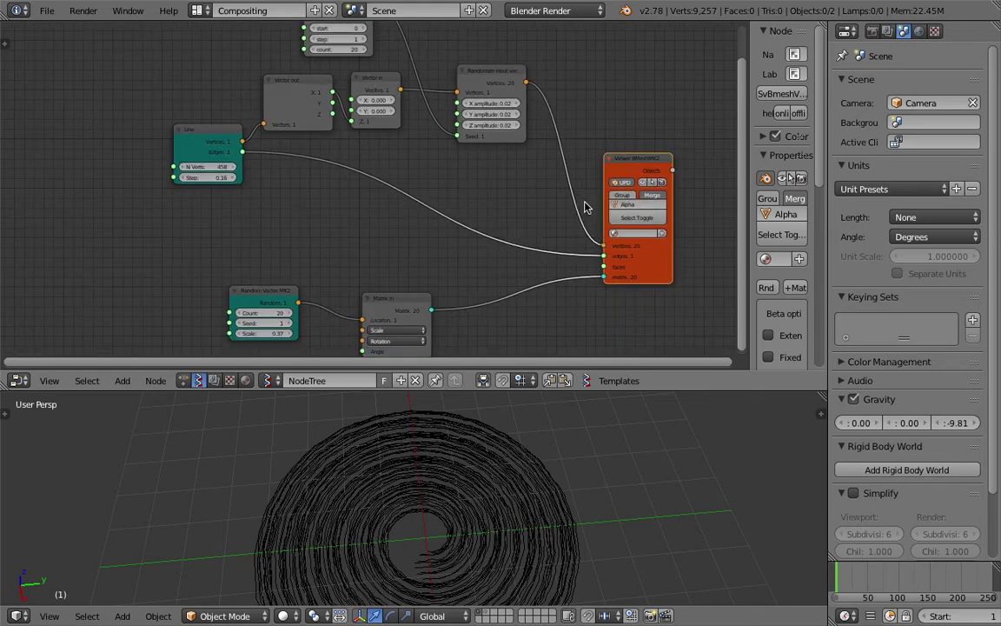
middle_click_drag(262, 130, 299, 137)
right_click(252, 139)
key("x")
Step: Add a Cylinder node where the Line node was
key("shift+a")
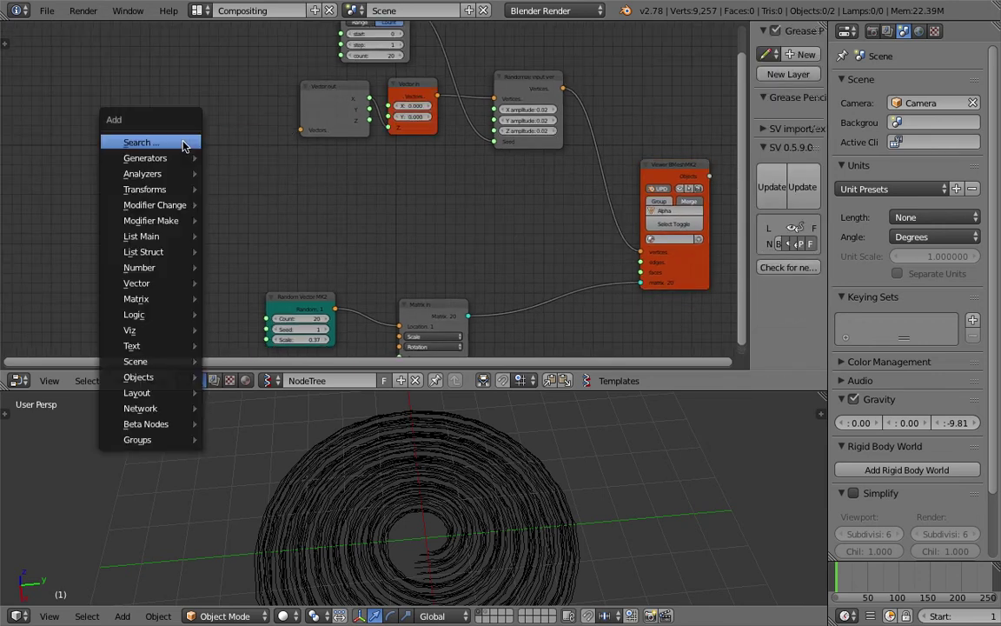
left_click(188, 143)
type("Range Int")
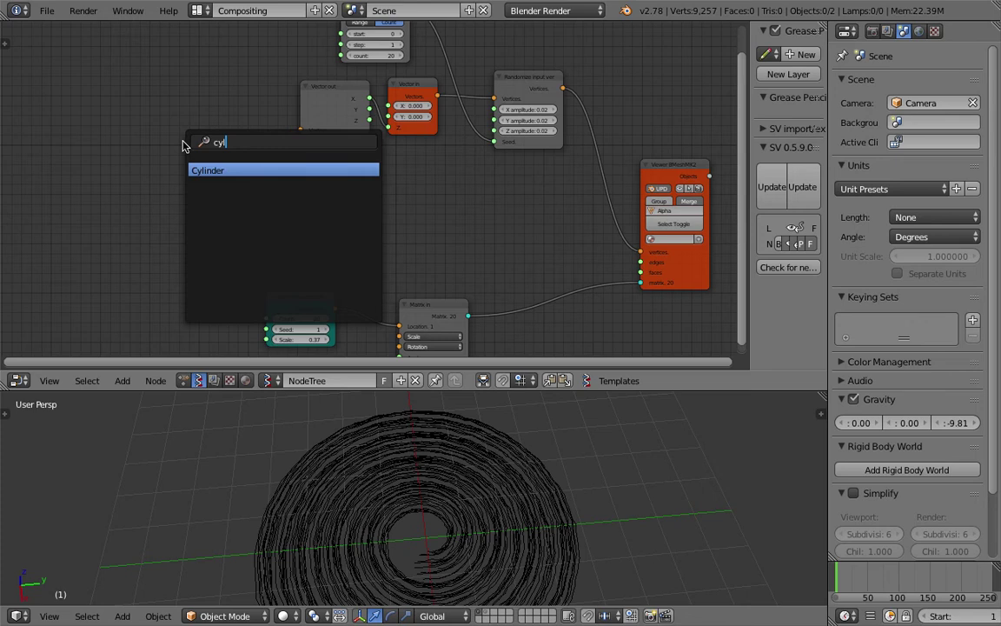
key("Return")
left_click(164, 143)
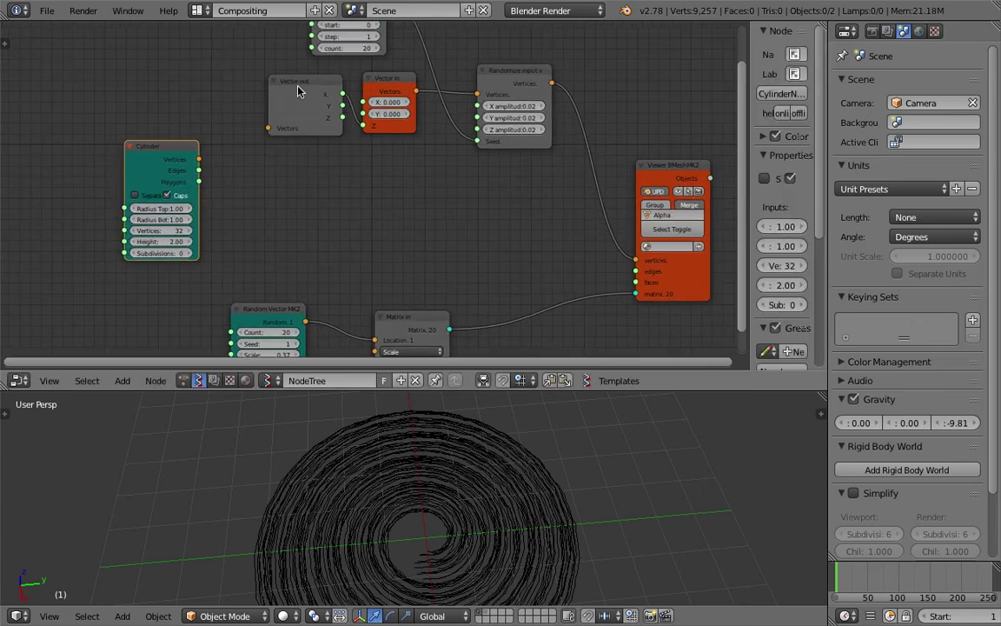
Step: Delete the Vector out and Vector in nodes
left_click_drag(298, 91, 278, 104)
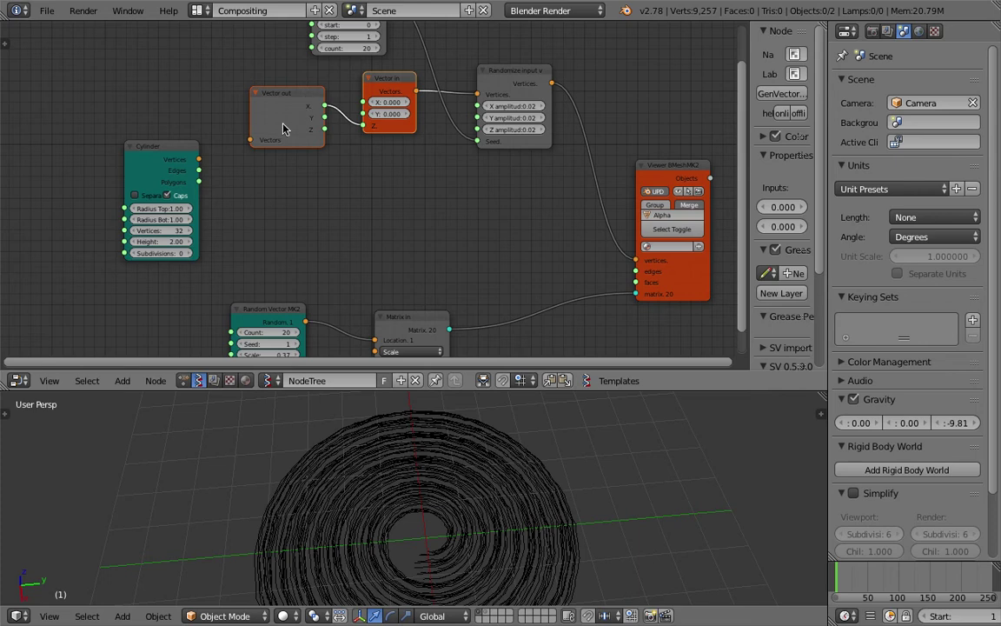
key("x")
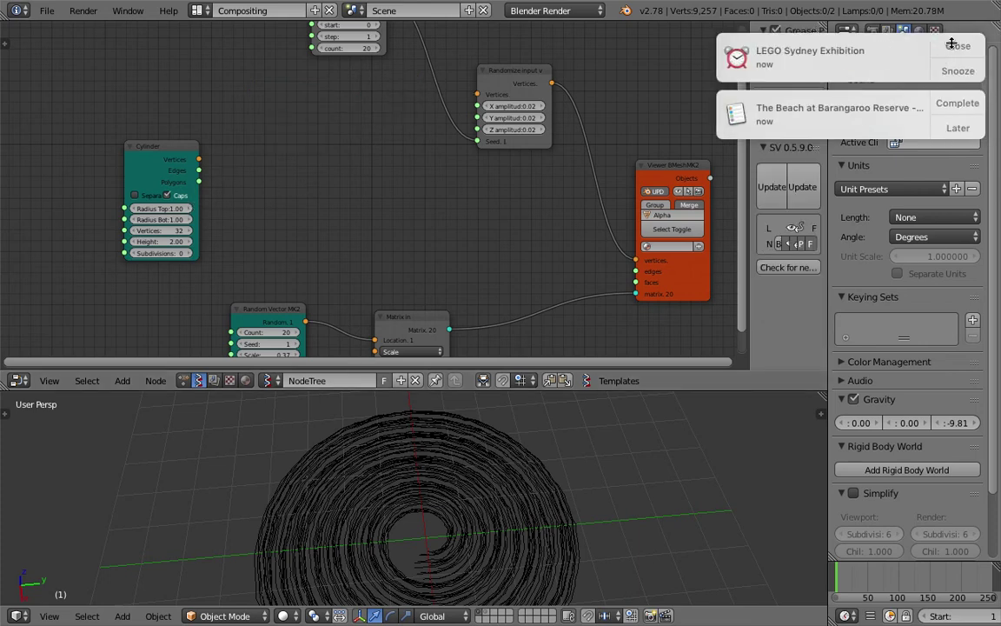
Step: Dismiss the two reminder notifications and cut the link between the Randomize Input Vectors node and the Viewer BMesh node
left_click(955, 46)
left_click(958, 49)
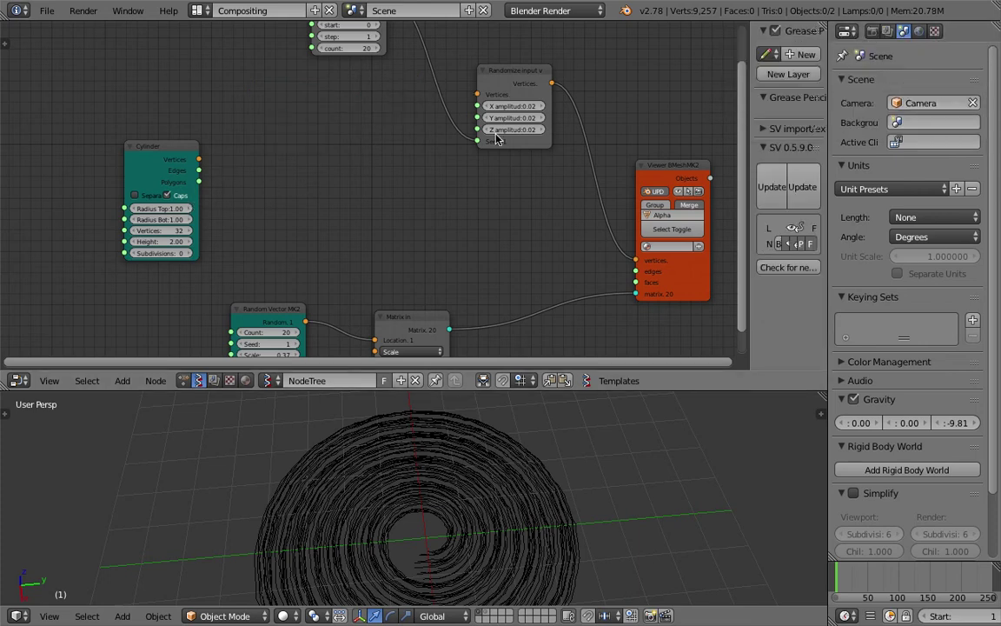
left_click_drag(199, 160, 534, 252)
left_click_drag(511, 71, 448, 73)
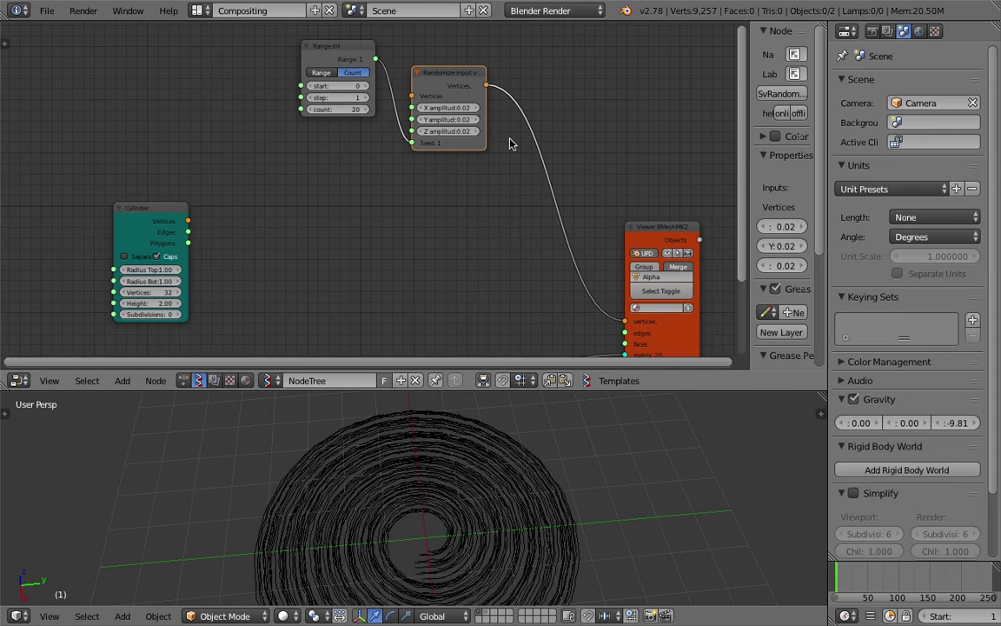
left_click_drag(517, 153, 539, 105, "ctrl")
middle_click_drag(464, 209, 409, 126)
scroll(396, 161, "down", 1)
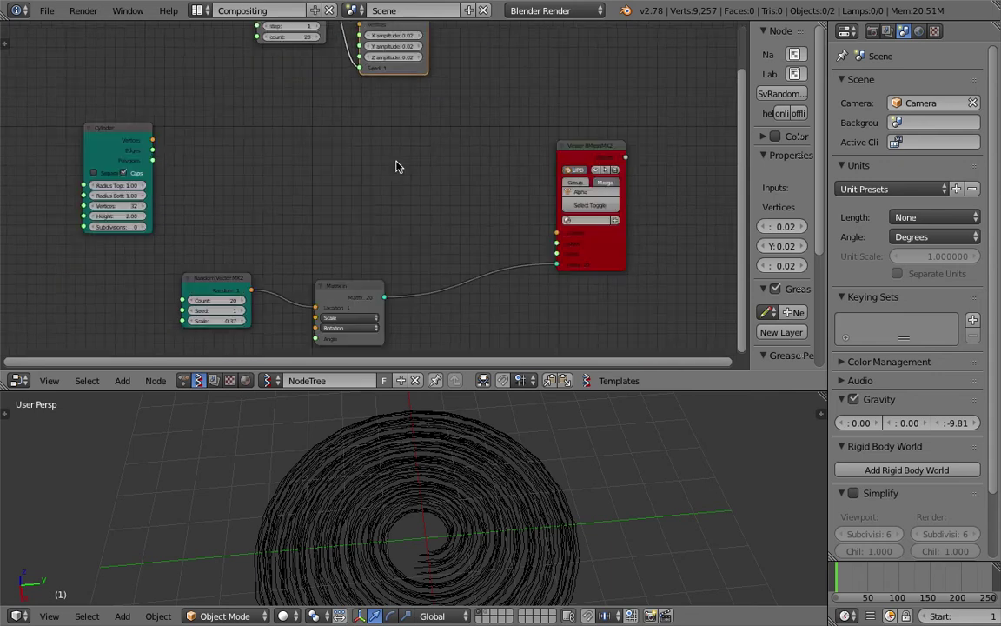
Step: Move the Cylinder node closer to the Viewer BMesh node and connect its vertices and polygons to the viewer's vertices and faces
left_click_drag(124, 128, 398, 150)
middle_click_drag(362, 146, 356, 145)
left_click_drag(421, 163, 550, 233)
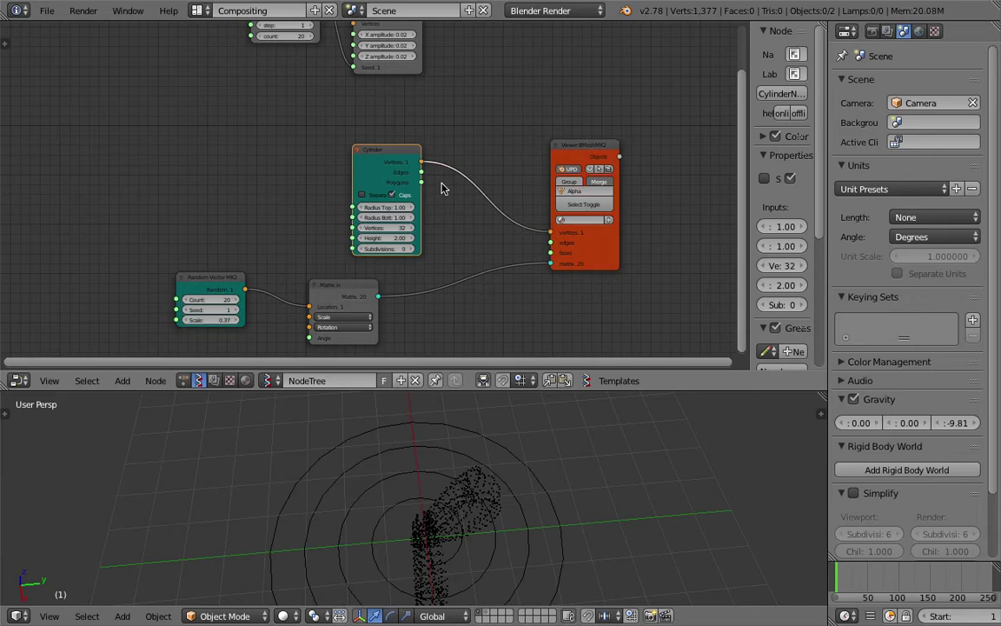
left_click_drag(422, 182, 553, 252)
middle_click_drag(533, 487, 555, 461)
scroll(555, 461, "down", 1)
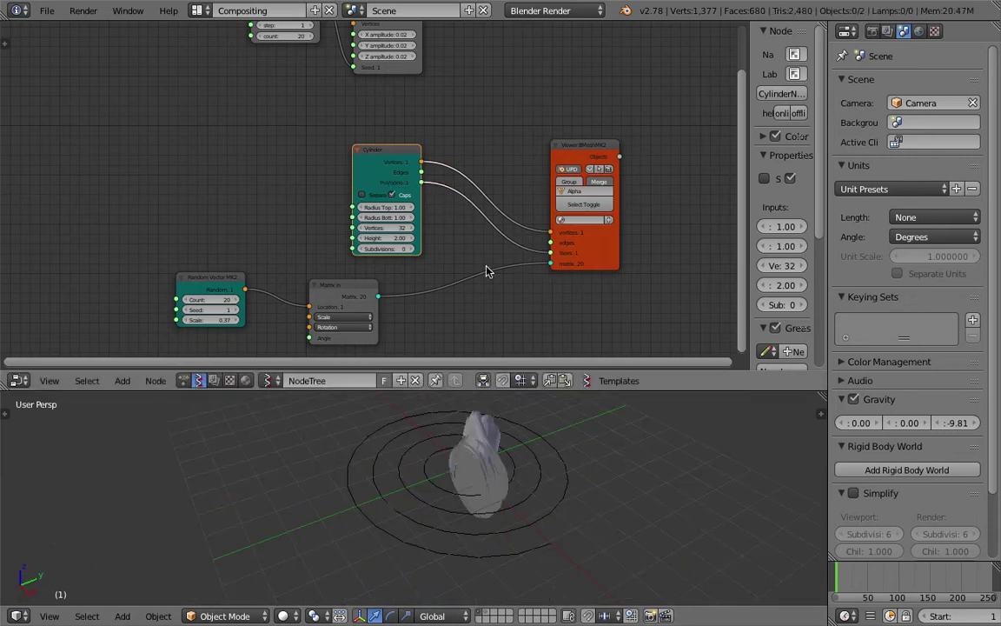
Step: Select the Alpha_0 mesh and show its Curve modifier settings in a widened properties area
right_click(480, 469)
left_click(966, 31)
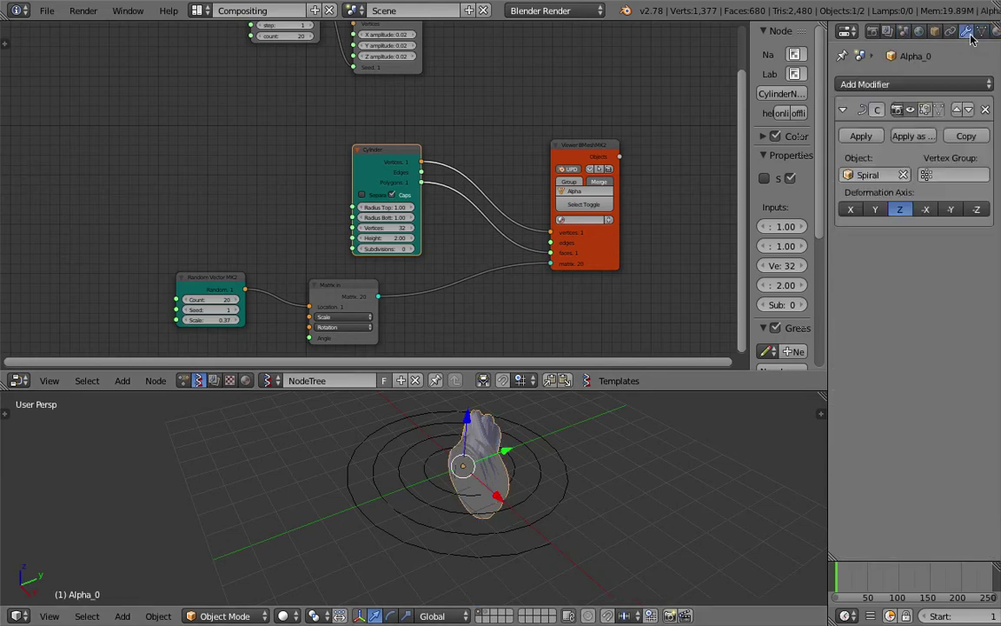
left_click_drag(828, 149, 752, 149)
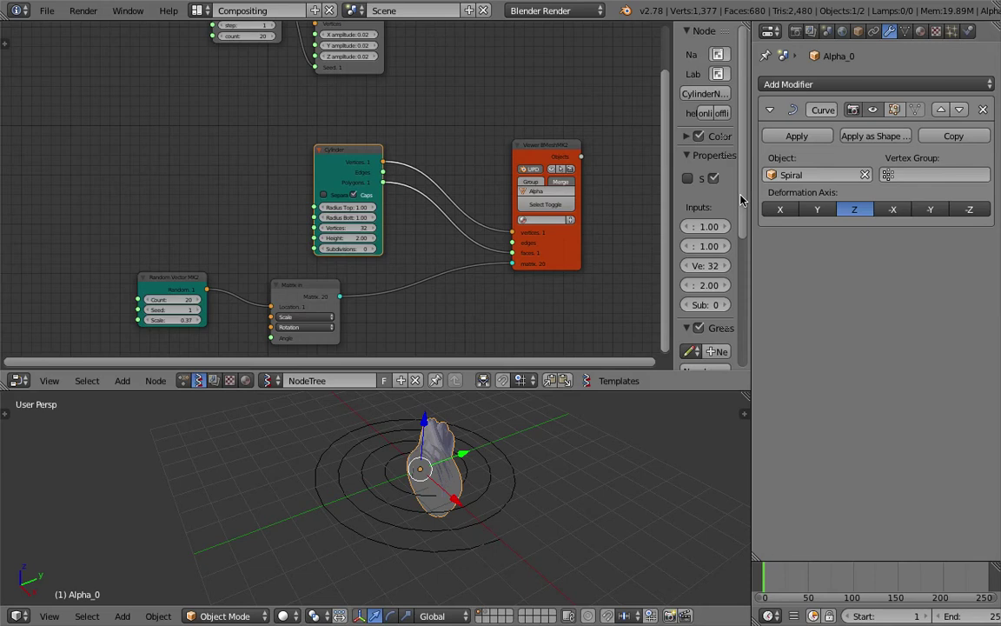
Step: Reduce the Cylinder node's top radius to 0.22 and its bottom radius to 0.13
scroll(566, 193, "up", 2)
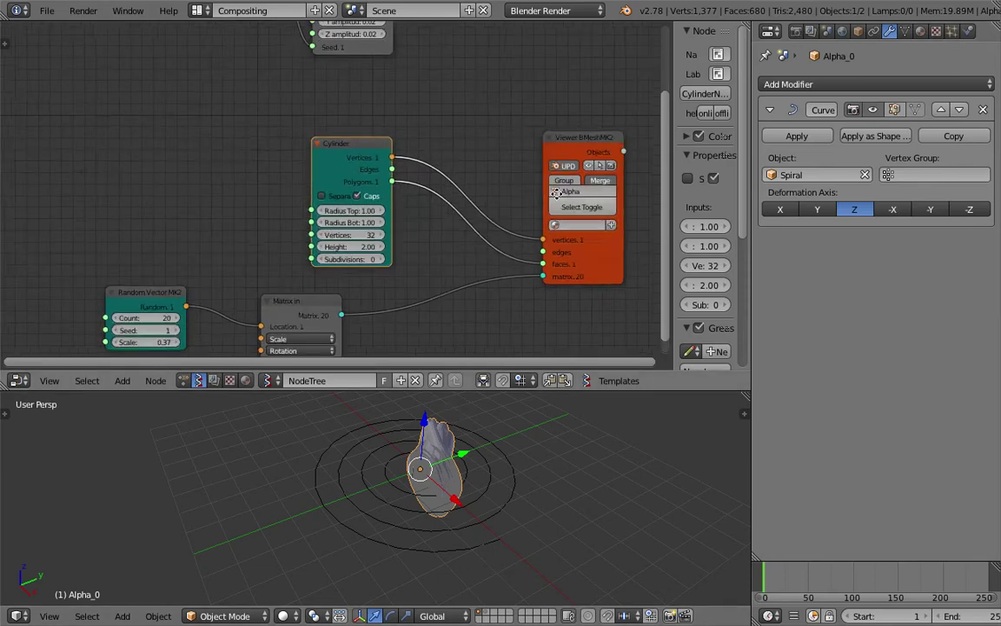
middle_click_drag(568, 199, 527, 185)
middle_click_drag(497, 449, 478, 458)
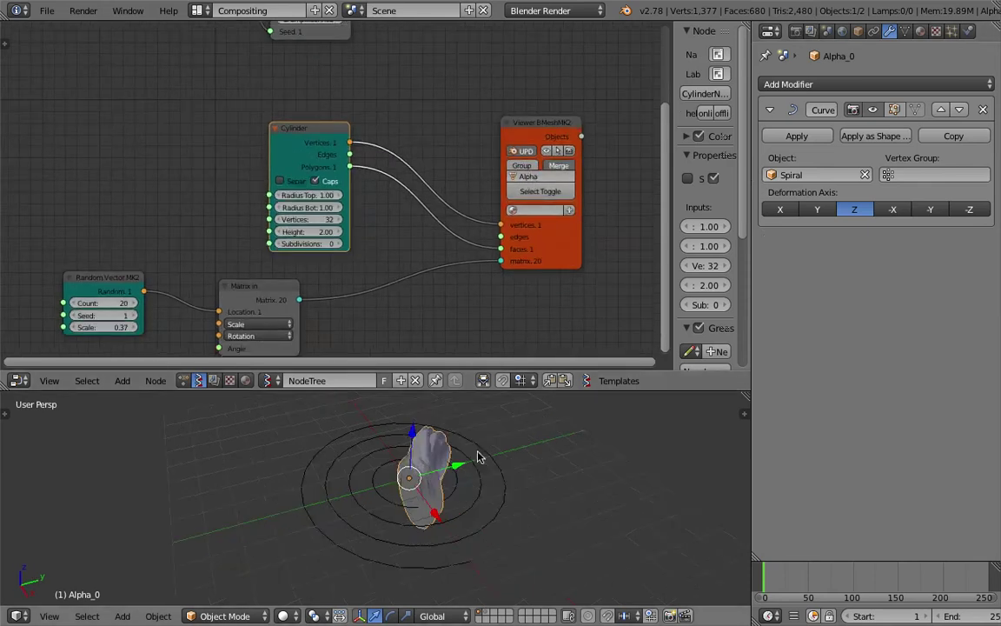
scroll(362, 252, "up", 2)
middle_click_drag(356, 231, 364, 227)
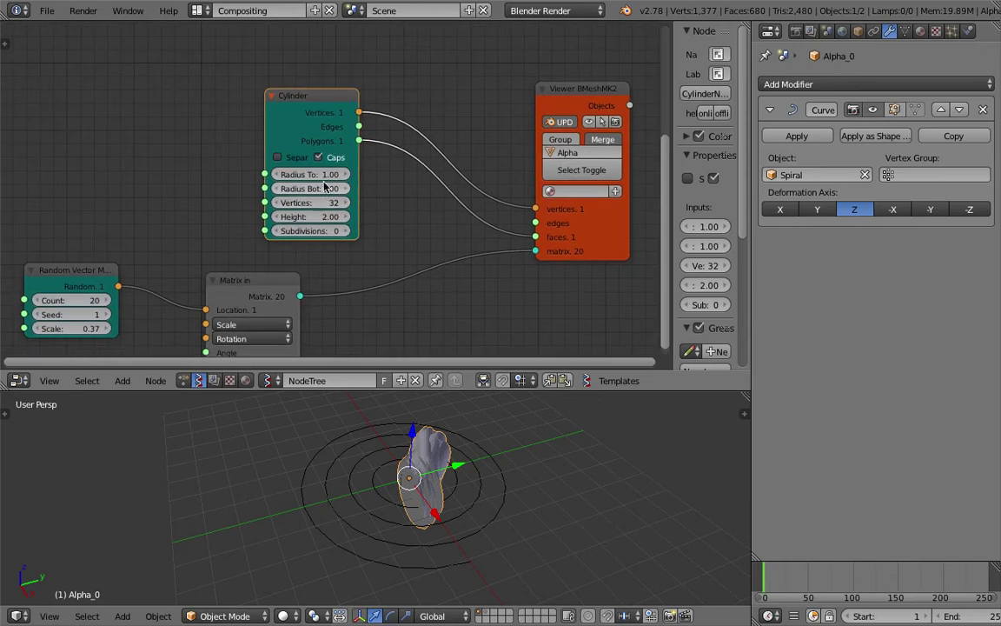
left_click_drag(310, 175, 281, 174)
scroll(378, 299, "up", 2)
middle_click_drag(456, 456, 434, 431)
scroll(427, 471, "up", 5)
left_click_drag(305, 208, 350, 226)
Step: Set the Cylinder node to 13 vertices, a height of 21.17 and 22 subdivisions
left_click(351, 247)
left_click(351, 247)
left_click(351, 248)
left_click(351, 248)
left_click(351, 247)
scroll(421, 244, "down", 1)
middle_click_drag(420, 245, 423, 197)
left_click_drag(306, 185, 331, 182)
scroll(312, 197, "down", 3)
middle_click_drag(313, 198, 351, 182)
left_click_drag(361, 181, 385, 181)
left_click_drag(360, 167, 639, 168)
middle_click_drag(288, 159, 331, 152)
Step: Add an Int node left of the Cylinder node and set its value to 22
key("ctrl+f")
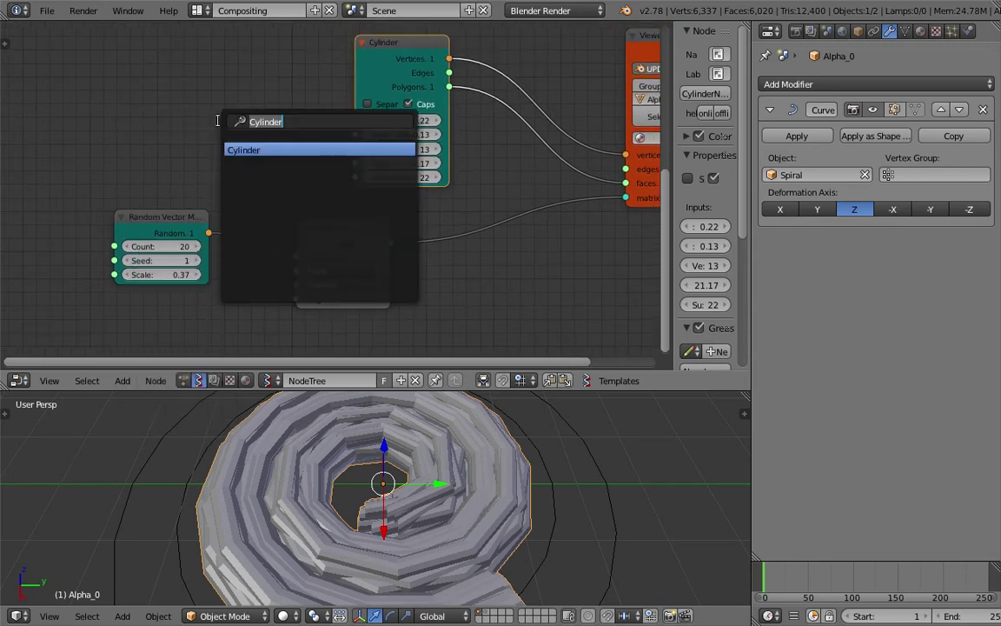
type("int")
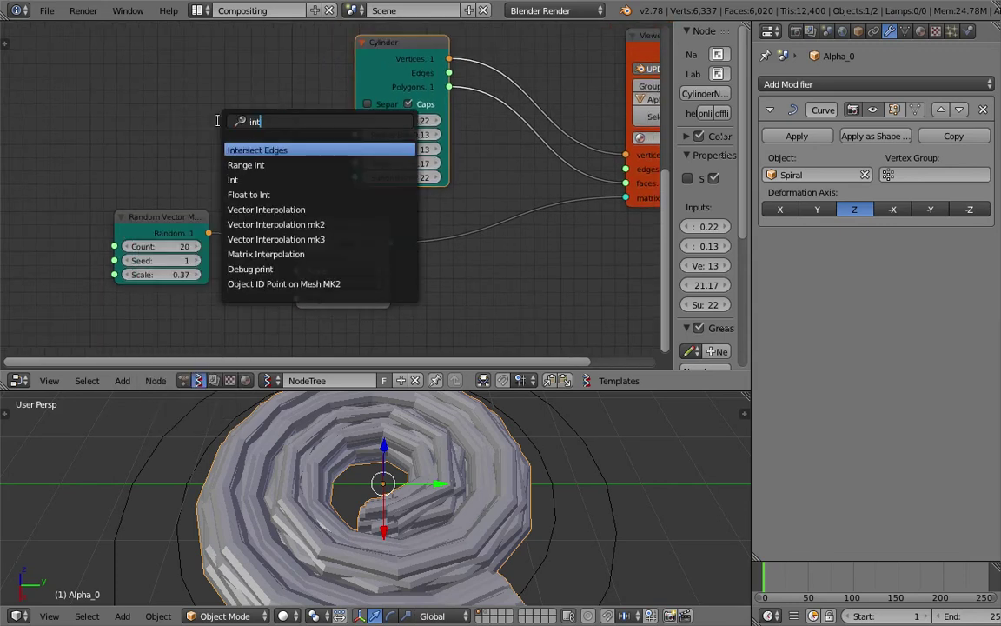
key("Down")
key("Down")
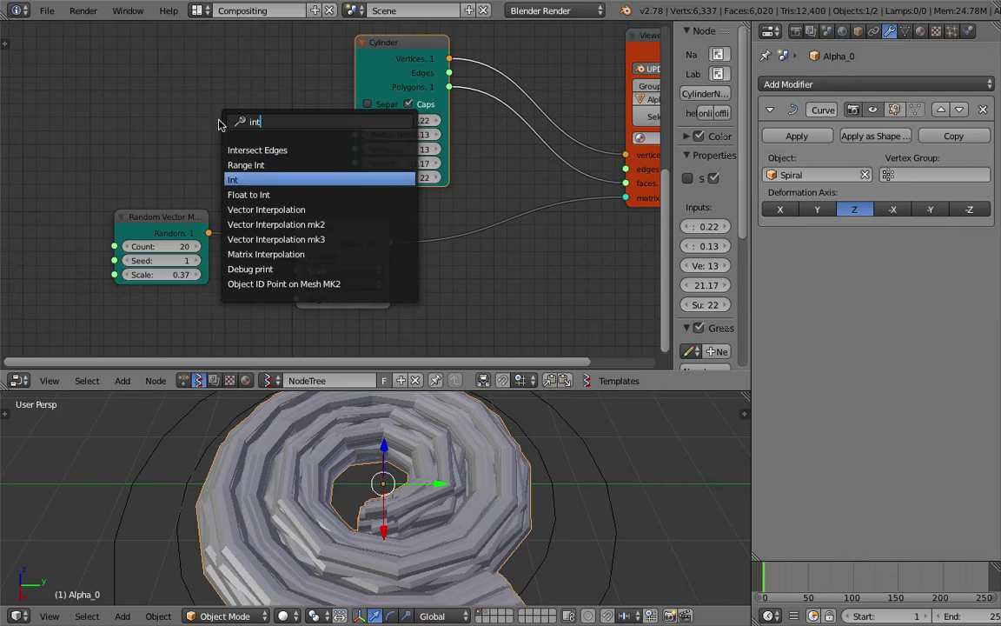
key("Return")
left_click(57, 130)
left_click(85, 162)
type("22")
key("Return")
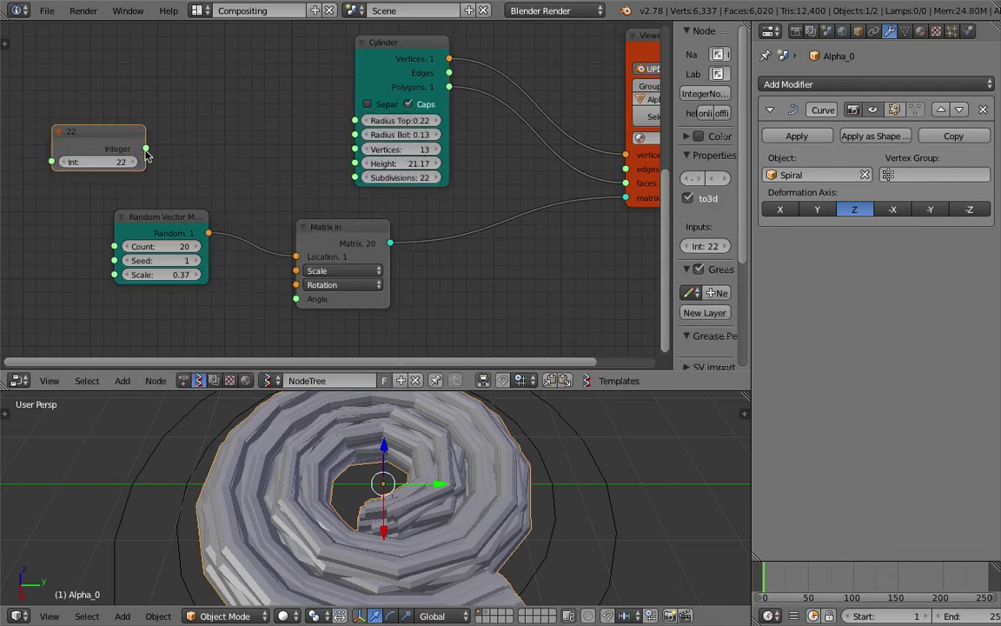
Step: Connect the Int node to the cylinder's Height and Subdivisions inputs and raise the integer to 51
left_click_drag(146, 149, 354, 165)
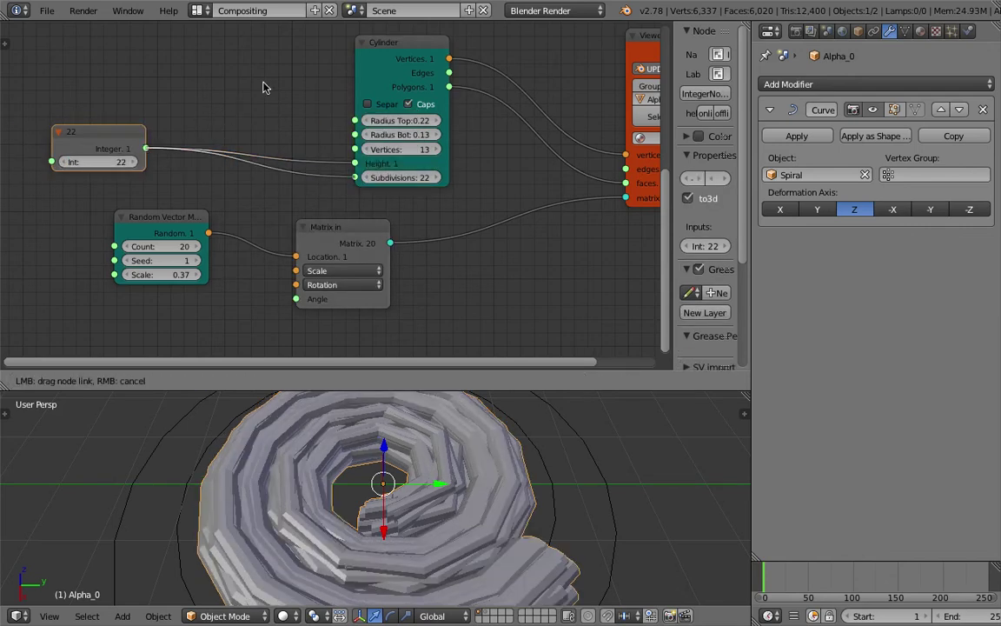
scroll(249, 129, "down", 2)
middle_click_drag(250, 123, 247, 83)
left_click_drag(175, 133, 224, 131)
Step: Set both the top and bottom radius of the Cylinder node to 0.02
scroll(390, 91, "up", 3)
left_click(360, 110)
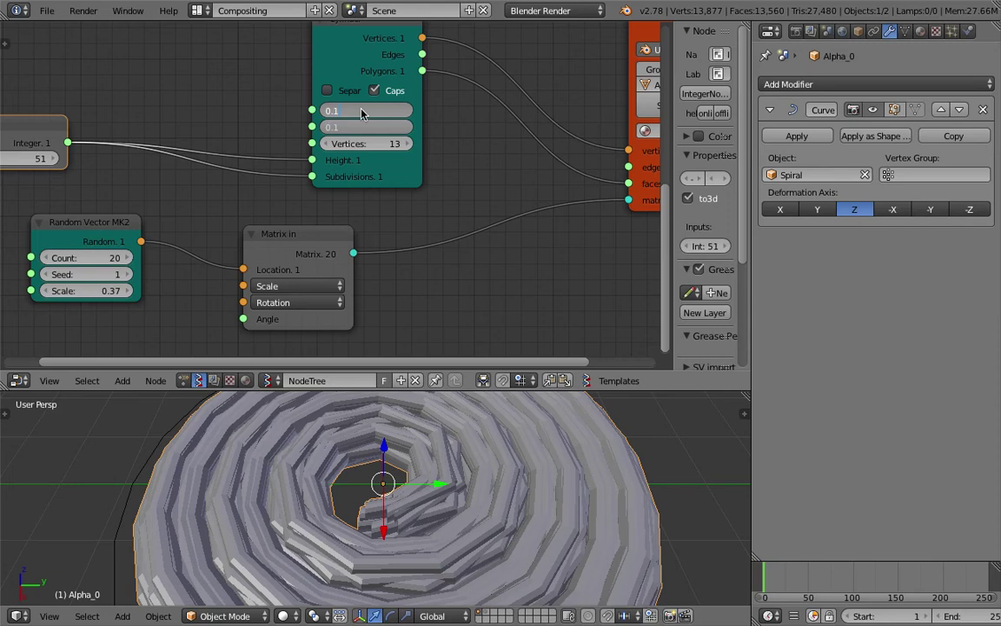
key("Return")
scroll(482, 489, "down", 3)
middle_click_drag(483, 490, 494, 495)
left_click_drag(383, 111, 384, 127)
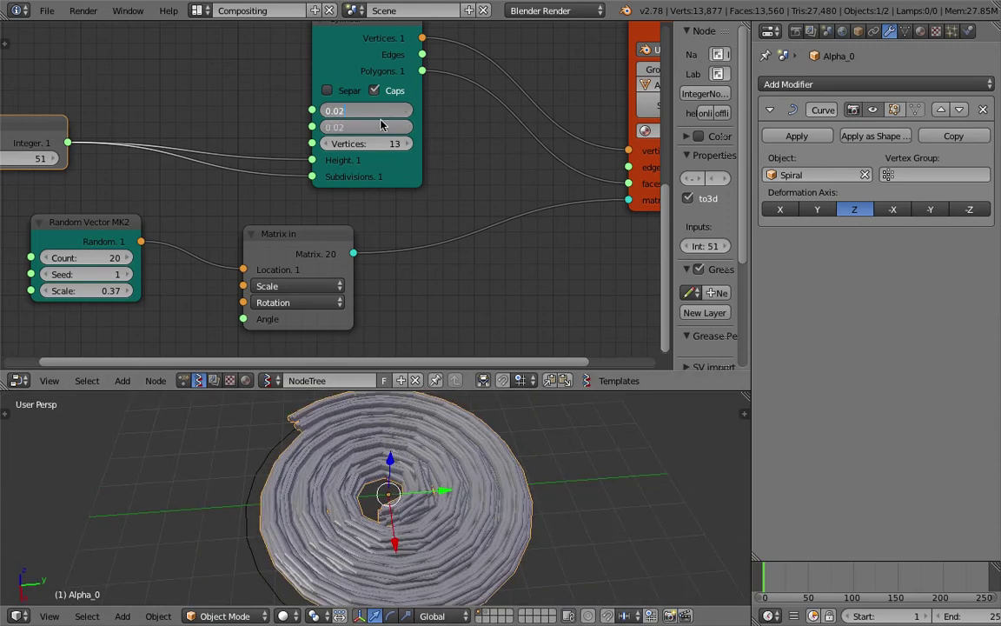
key("Return")
Step: Increase the Int node's value to 57 so the cylinders extend further along the spiral
middle_click_drag(90, 162, 172, 157)
left_click(135, 153)
left_click(136, 153)
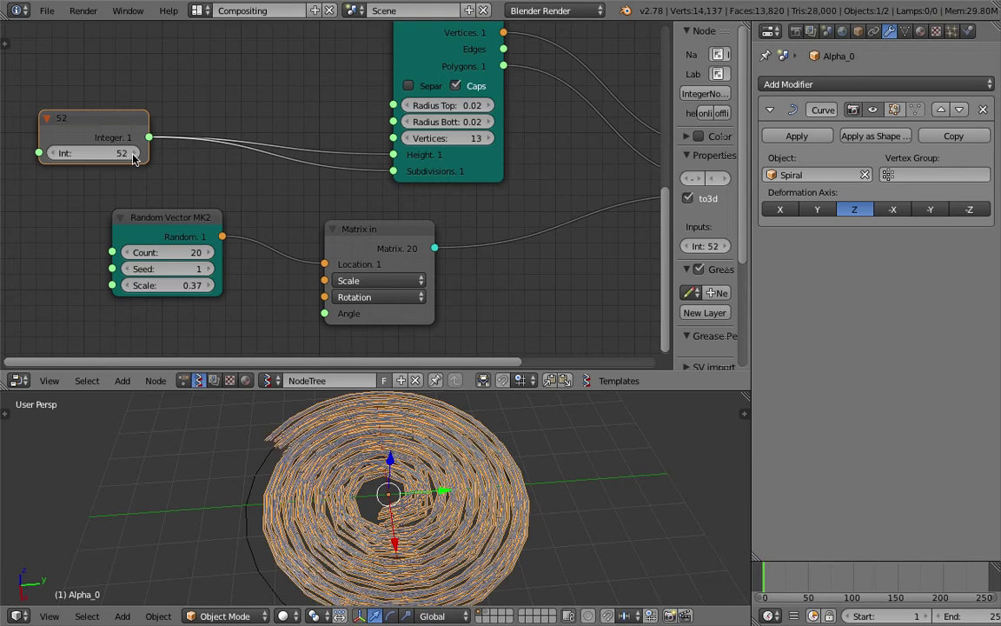
left_click(136, 153)
left_click(135, 153)
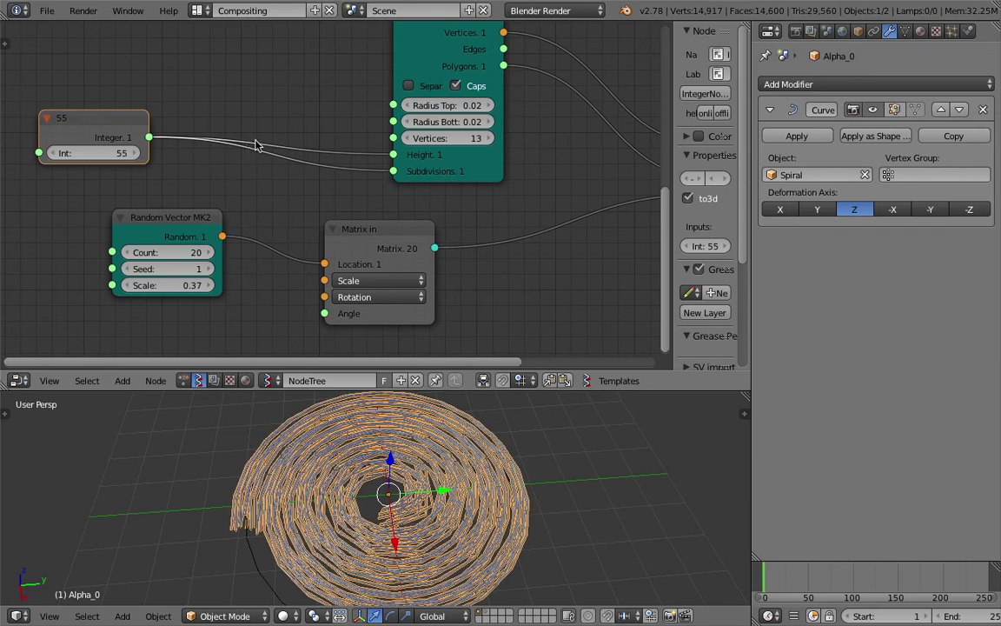
middle_click_drag(275, 131, 290, 128)
middle_click_drag(395, 418, 391, 489)
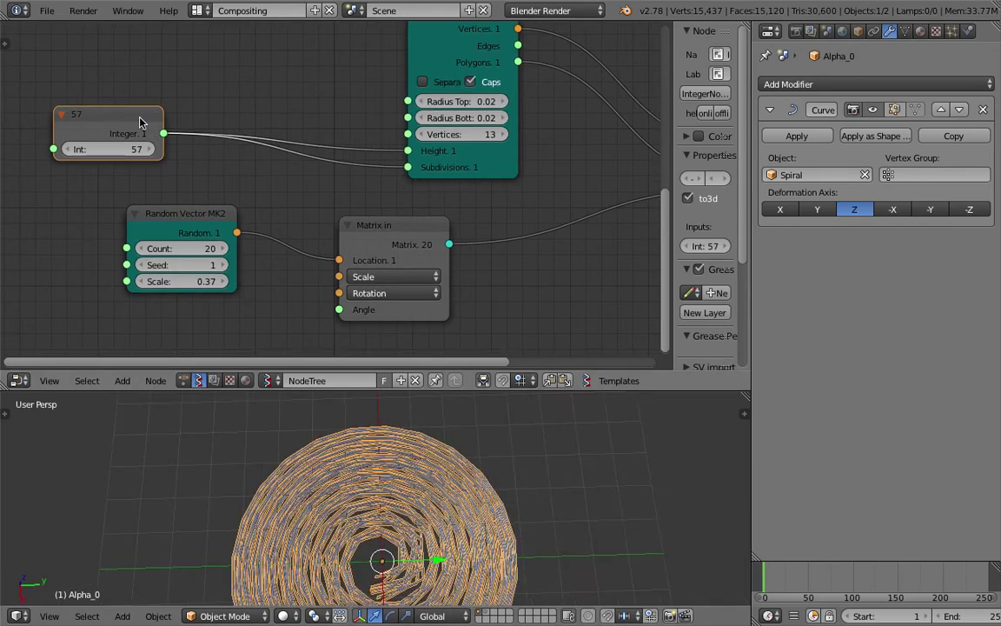
Step: Move the Int node higher in the node tree and save the project over the existing file
left_click_drag(140, 120, 134, 65)
middle_click_drag(208, 100, 218, 105)
key("ctrl+s")
left_click(218, 105)
Step: Cut the link to the cylinder's Subdivisions input and place a new Math node between the Int and Cylinder nodes
middle_click_drag(353, 147, 389, 137)
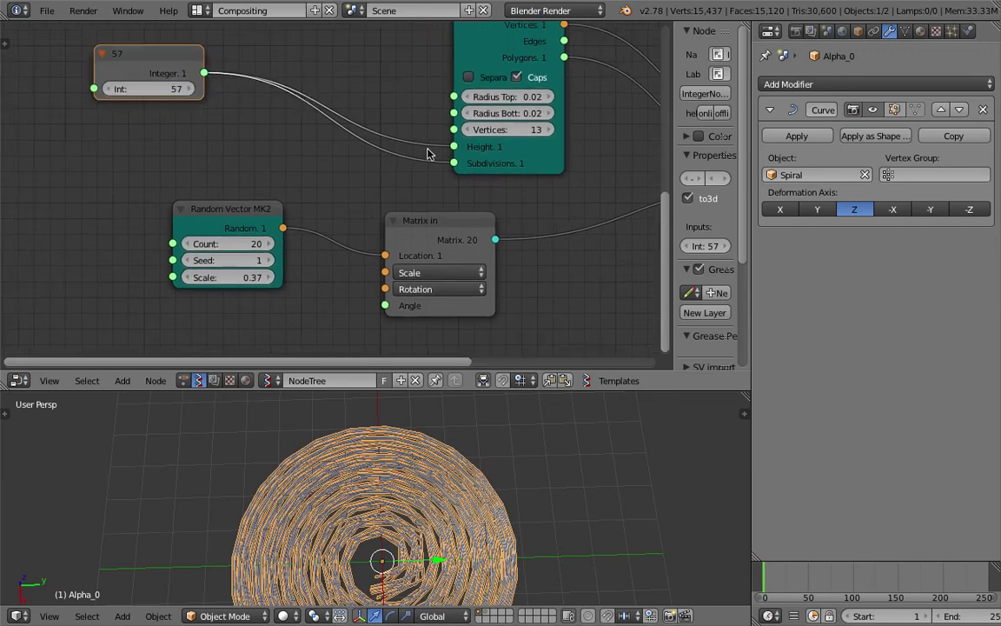
left_click_drag(375, 139, 354, 176, "ctrl")
key("space")
type("math")
key("Down")
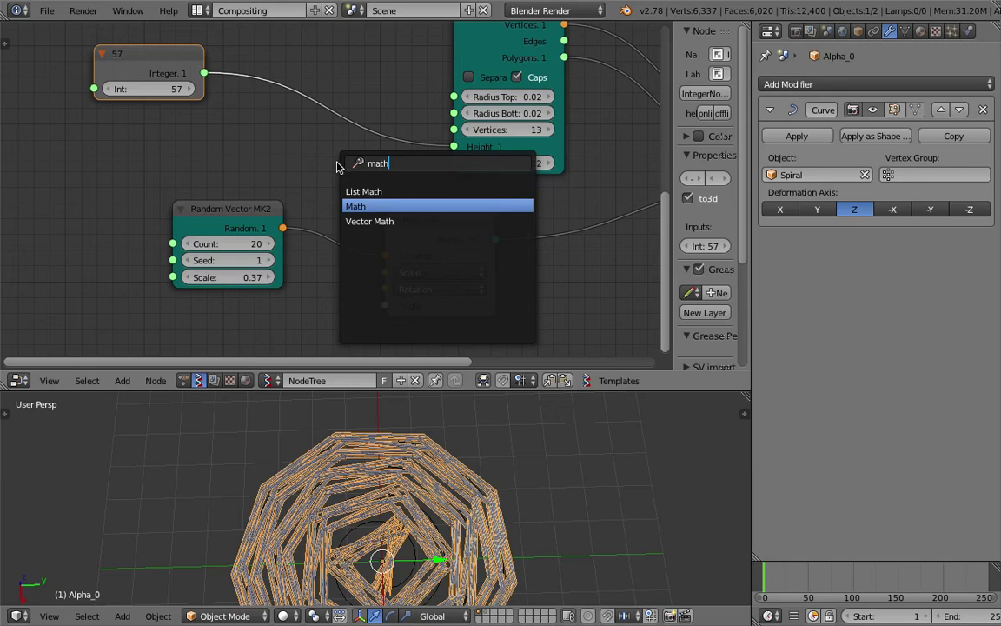
key("Return")
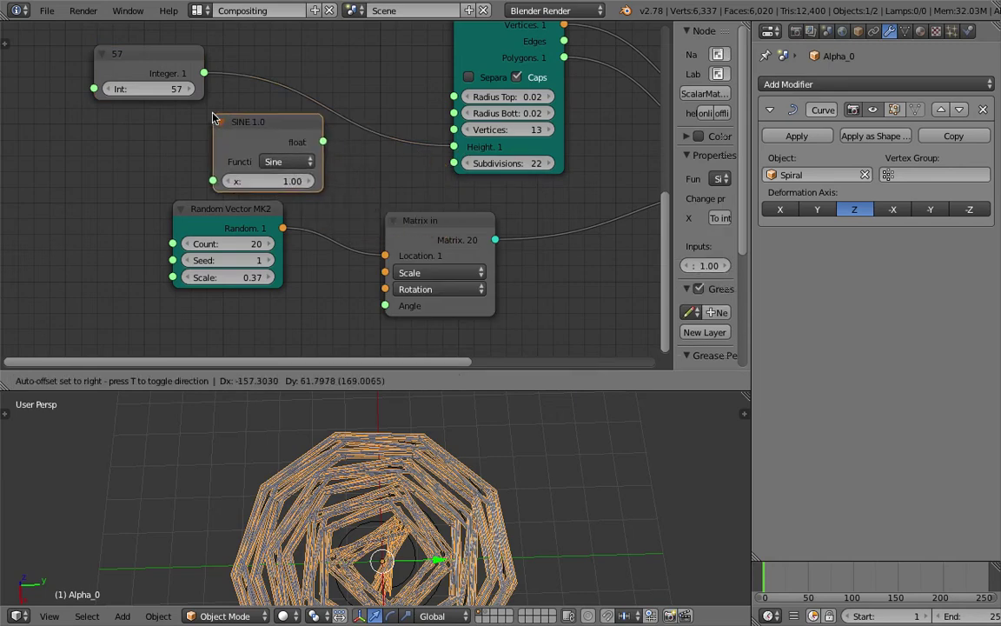
left_click(187, 120)
Step: Set the Math node to multiply the integer and connect its result to the cylinder's Subdivisions input
left_click_drag(152, 54, 126, 51)
left_click_drag(178, 70, 187, 182)
left_click(261, 161)
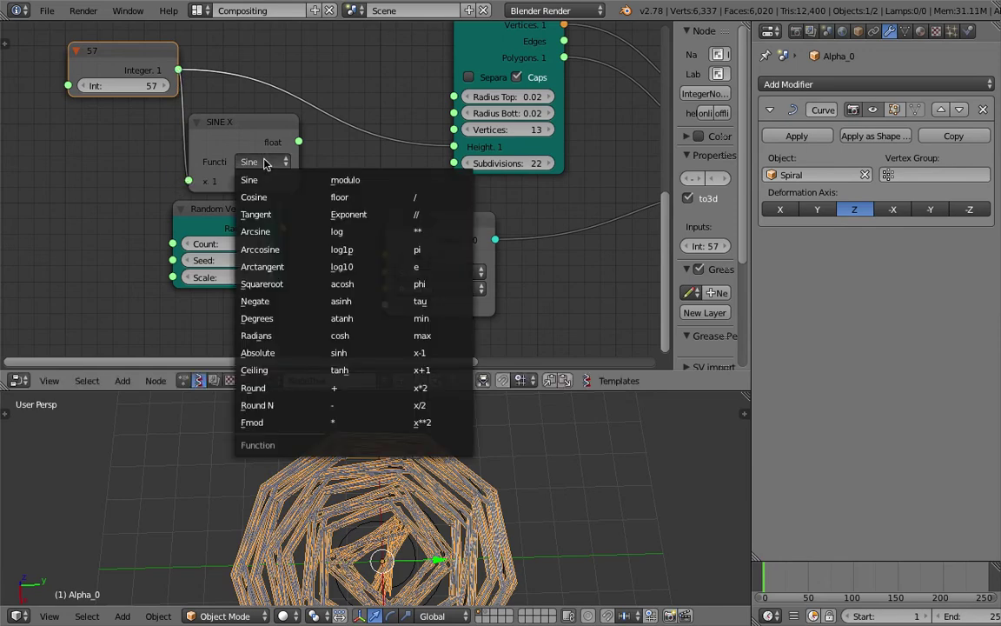
left_click(365, 422)
left_click_drag(298, 142, 454, 164)
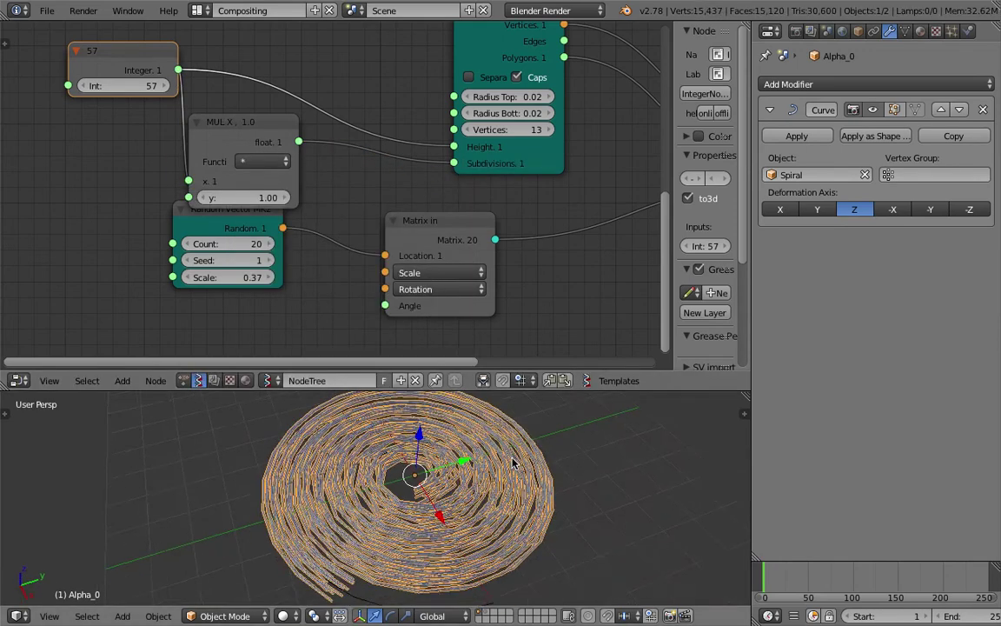
Step: Deselect the mesh and set the Math node's y multiplier to 3
key("a")
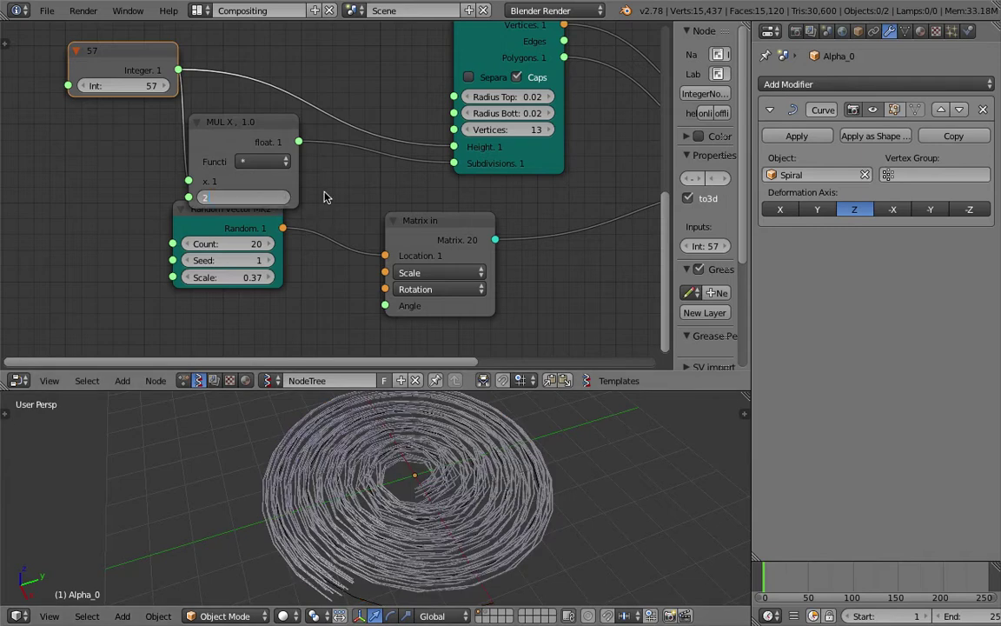
key("Return")
middle_click_drag(414, 452, 407, 454)
double_click(250, 197)
type("3")
key("Return")
middle_click_drag(480, 502, 411, 532)
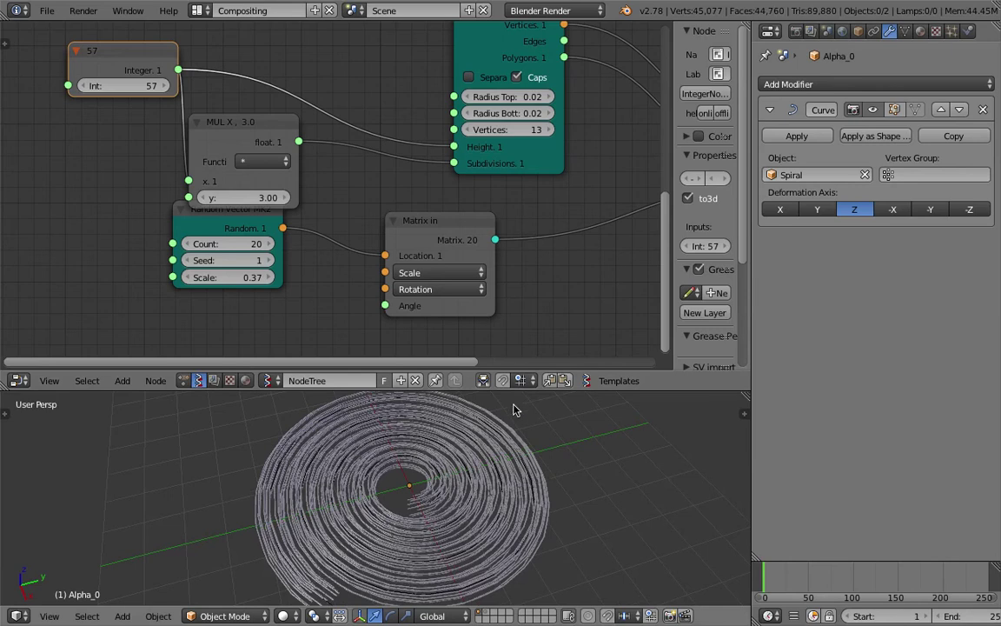
Step: Enlarge the 3D viewport and inspect the bent cylinders up close, leaving the multiplier at 3
left_click_drag(513, 391, 514, 286)
scroll(497, 393, "up", 6)
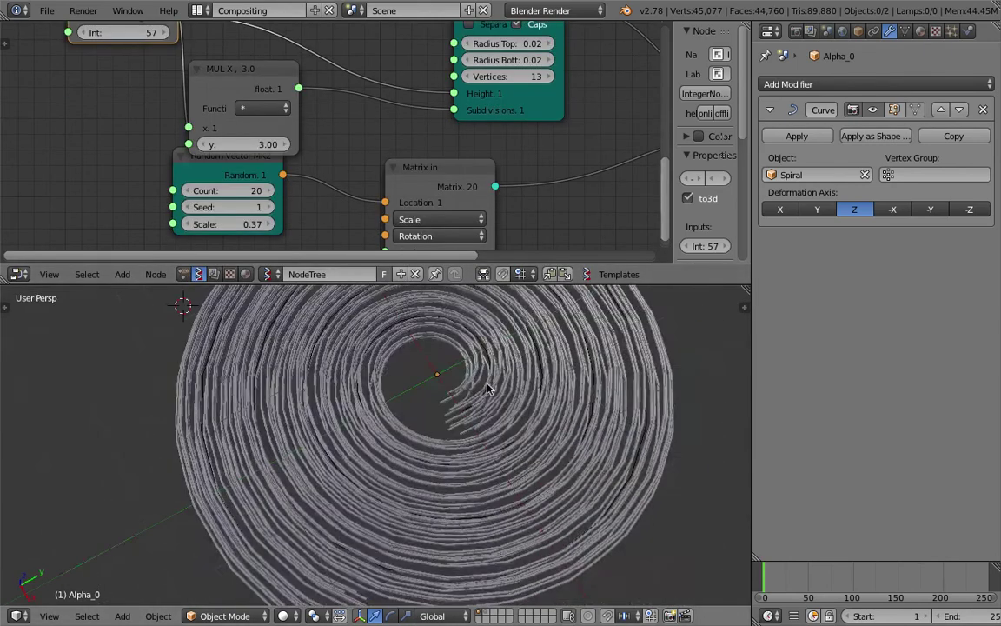
double_click(243, 144)
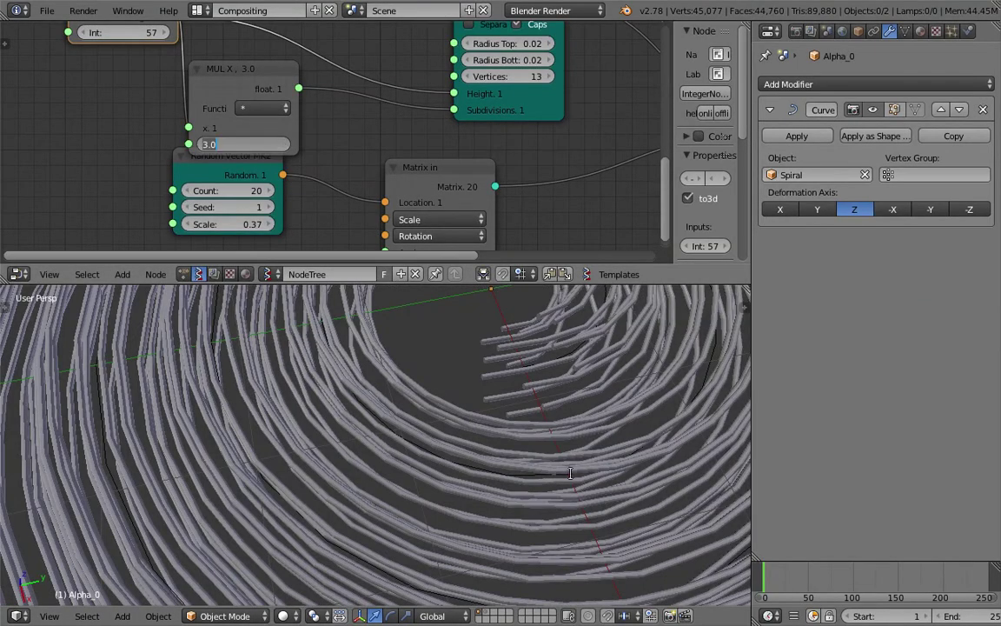
key("Return")
scroll(492, 431, "down", 6)
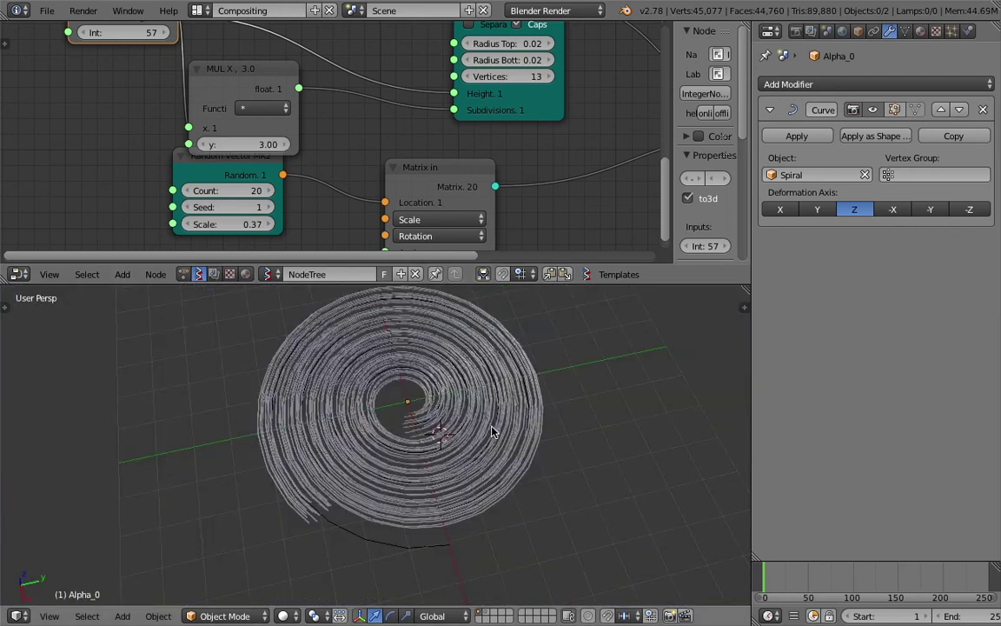
Step: Shift the multiply node slightly and delete the Int node from the node tree
middle_click_drag(225, 52, 266, 129)
scroll(247, 122, "down", 1)
left_click_drag(283, 138, 288, 131)
left_click(170, 76)
middle_click_drag(171, 83, 178, 87)
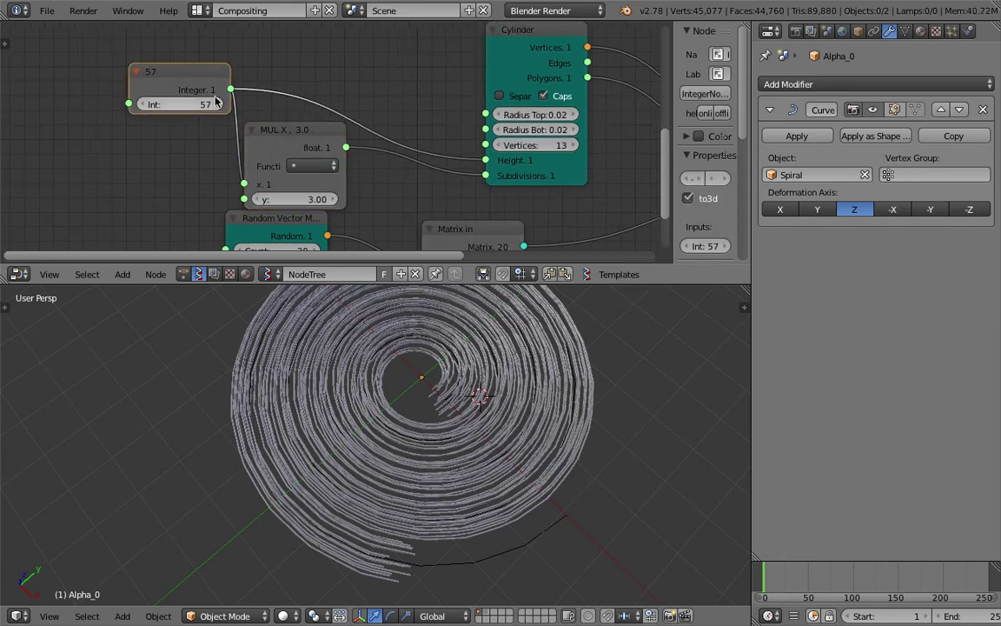
key("x")
Step: Add a Float node in place of the integer and connect it to the cylinder's Height and the multiply node's x input
key("space")
type("float")
key("Down")
key("Return")
left_click(170, 113)
left_click_drag(189, 111, 485, 160)
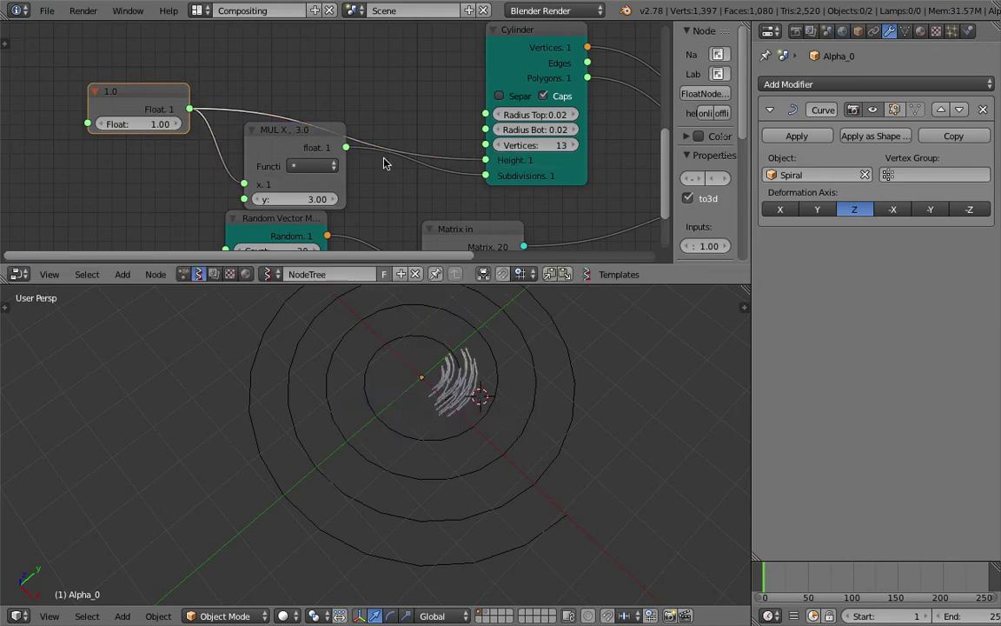
Step: Raise the Float node's value to 26.32 and lower the Random Vector node's scale to 0.31
left_click_drag(137, 124, 365, 124)
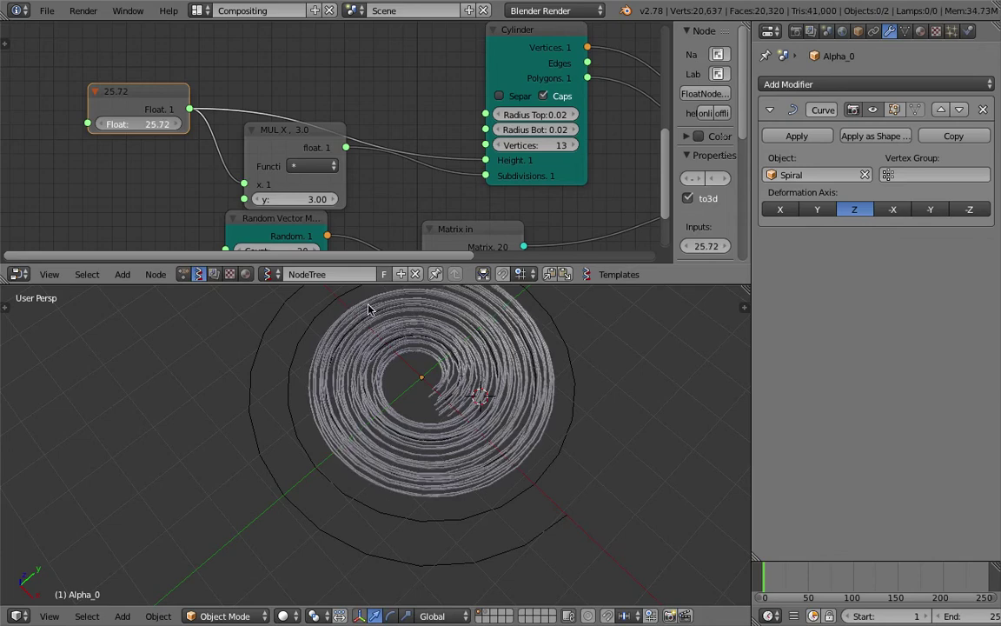
middle_click_drag(481, 421, 500, 406)
middle_click_drag(334, 200, 315, 131)
mouse_move(271, 214)
left_mouse_down()
mouse_move(244, 214)
mouse_move(267, 213)
left_mouse_up()
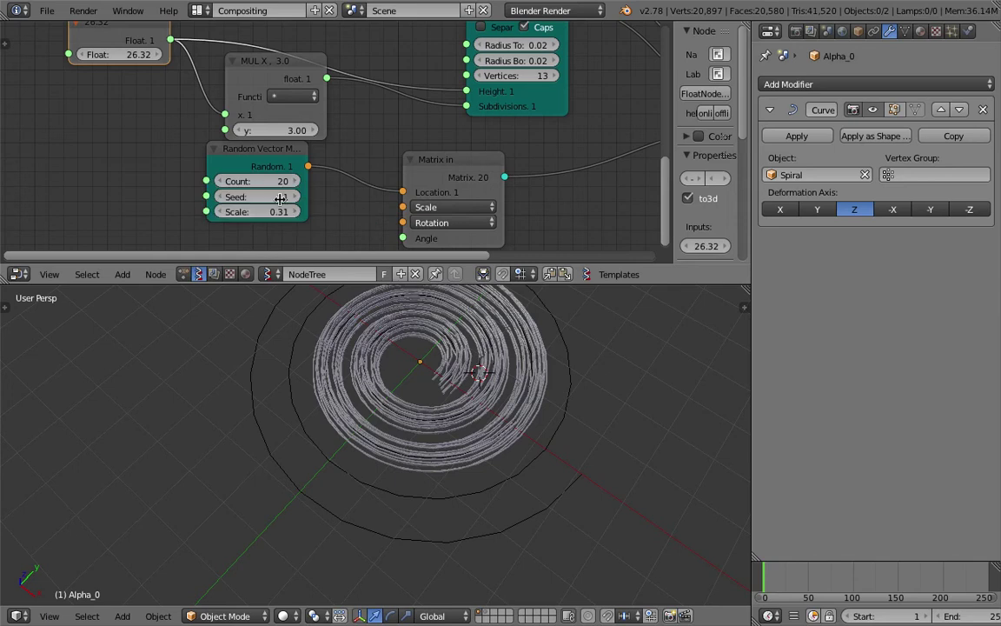
right_click(399, 307)
Step: Save the project over the existing file and clear the selection in the 3D viewport
middle_click_drag(406, 326, 513, 381)
key("ctrl+s")
left_click(515, 398)
key("a")
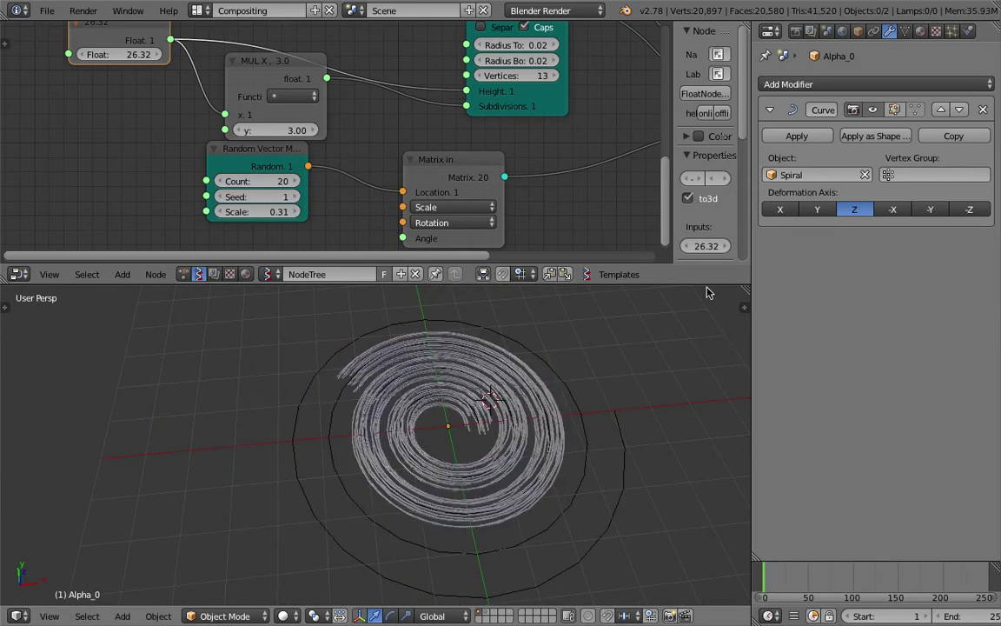
Step: Split the properties area in two, turn the upper part into an Outliner, and select Alpha_0 in it
left_click_drag(995, 26, 982, 227)
left_click(772, 32)
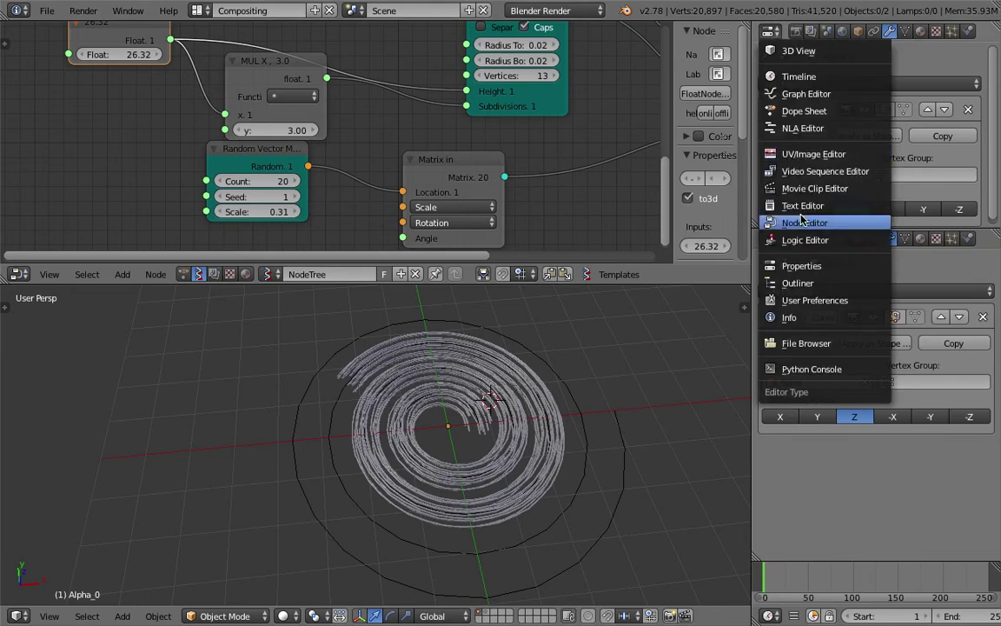
left_click(798, 284)
left_click(815, 92)
left_click(815, 77)
Step: Examine the spiral strands of Alpha_0 up close and from several angles
middle_click_drag(609, 522, 533, 421)
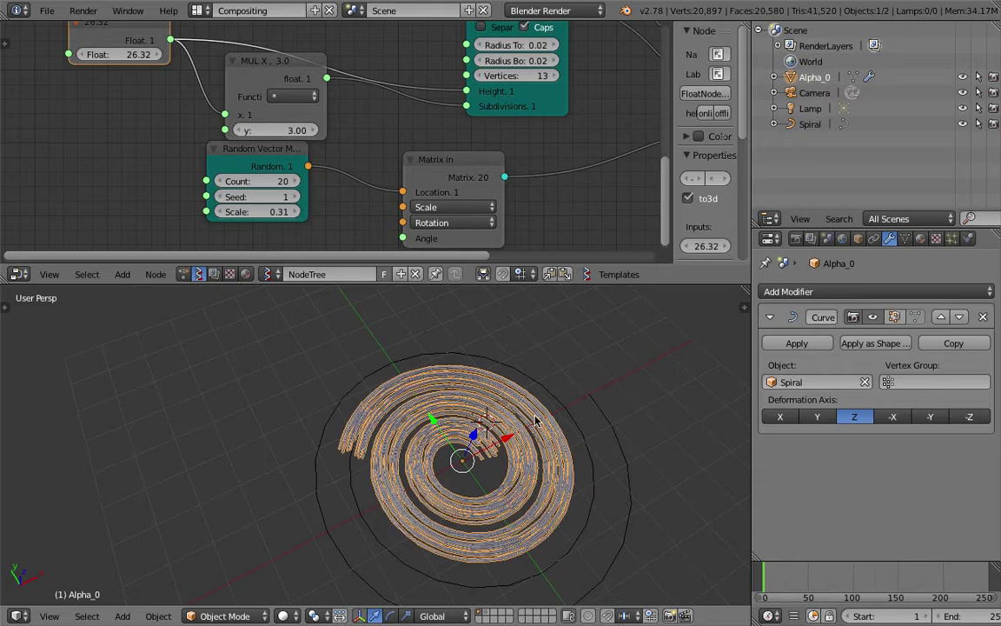
scroll(494, 470, "up", 5)
middle_click_drag(493, 472, 346, 434)
scroll(346, 434, "up", 5)
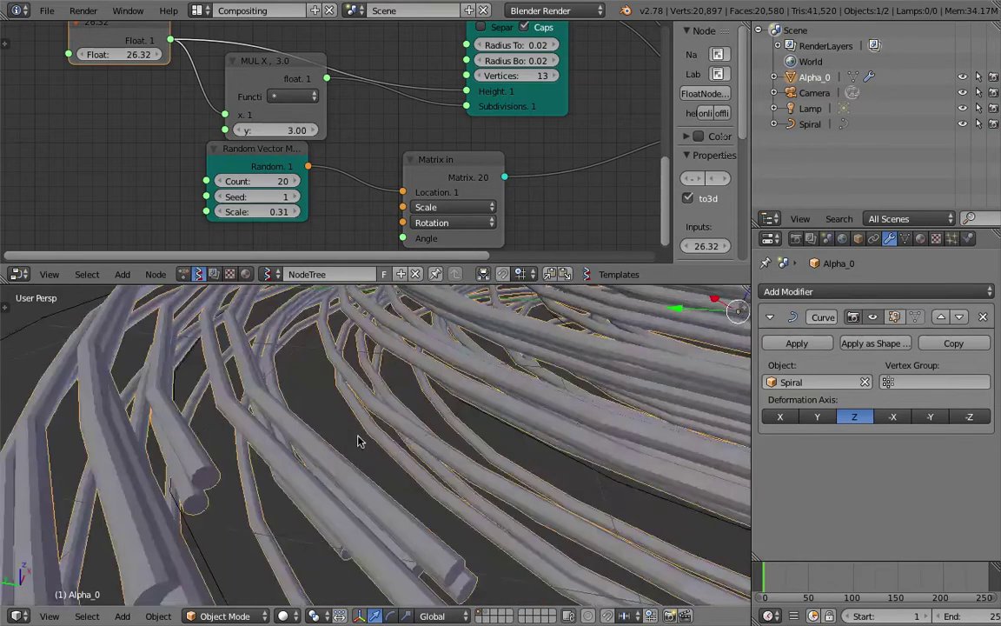
scroll(346, 434, "down", 6)
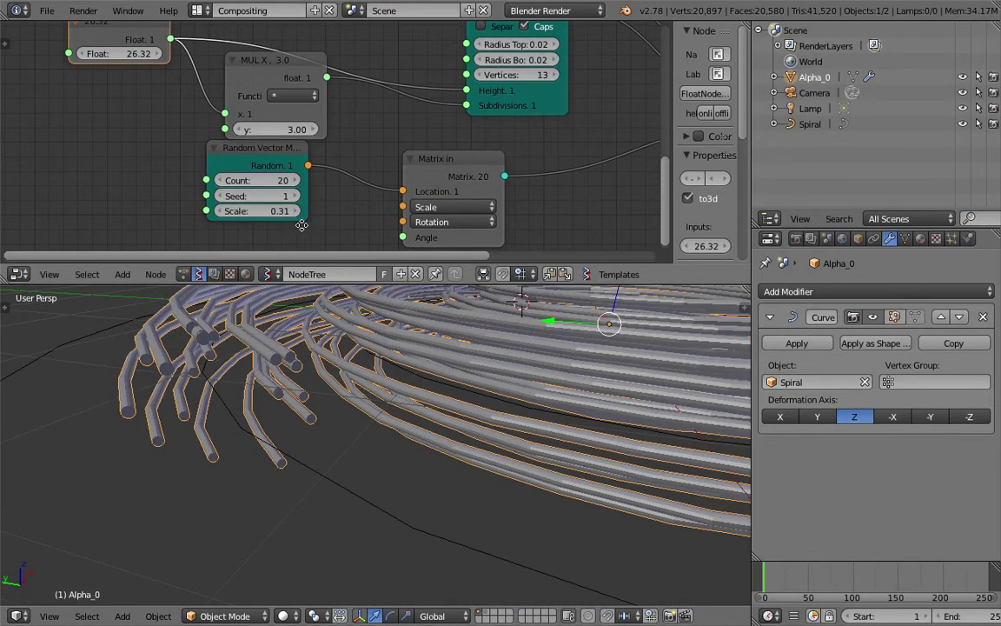
middle_click_drag(301, 225, 295, 211)
scroll(469, 380, "down", 4)
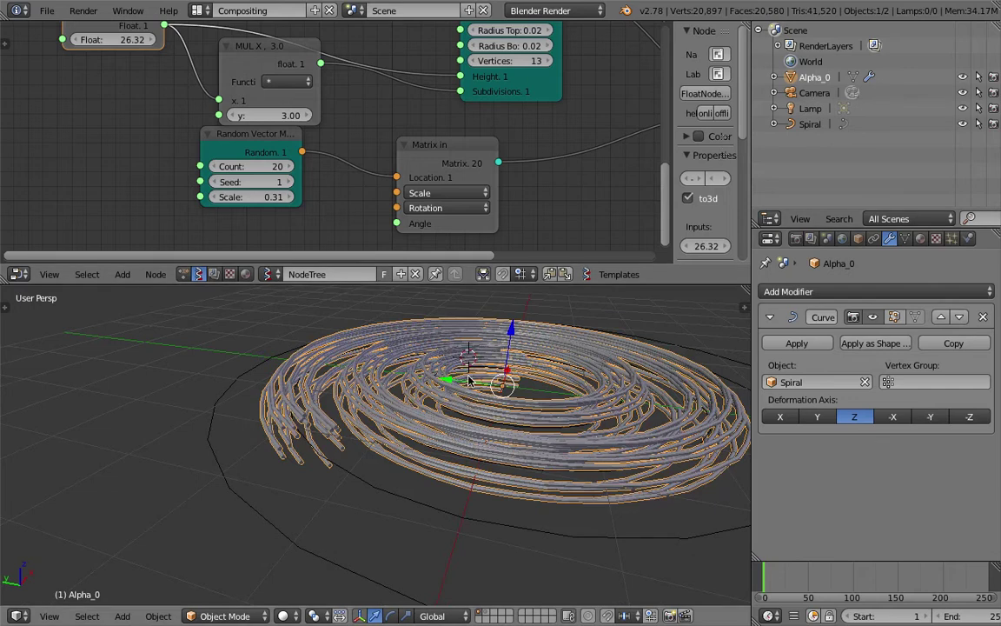
middle_click_drag(383, 417, 356, 388)
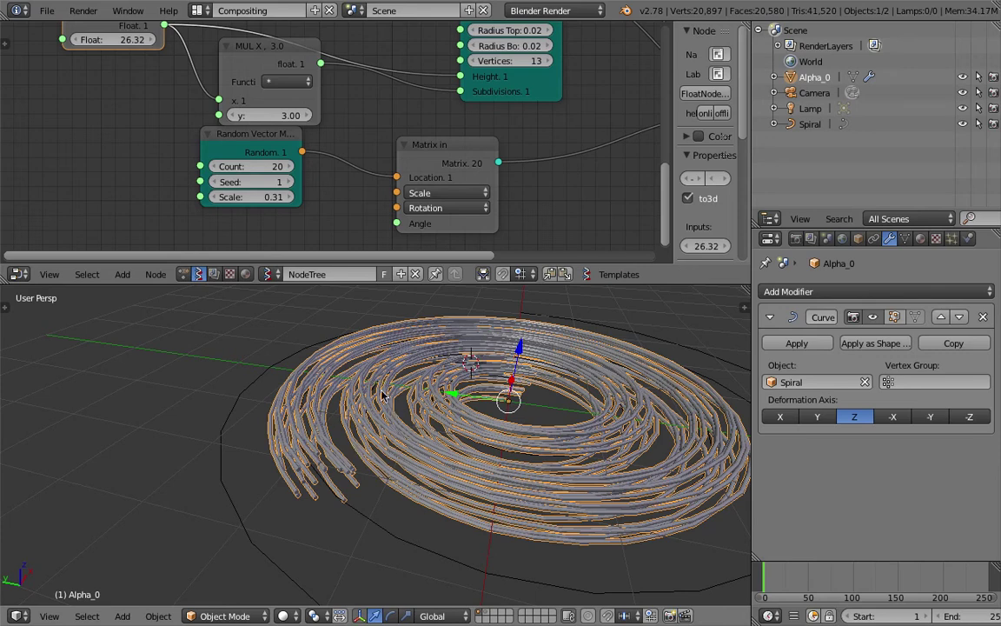
middle_click_drag(397, 422, 400, 429)
middle_click_drag(273, 135, 282, 155)
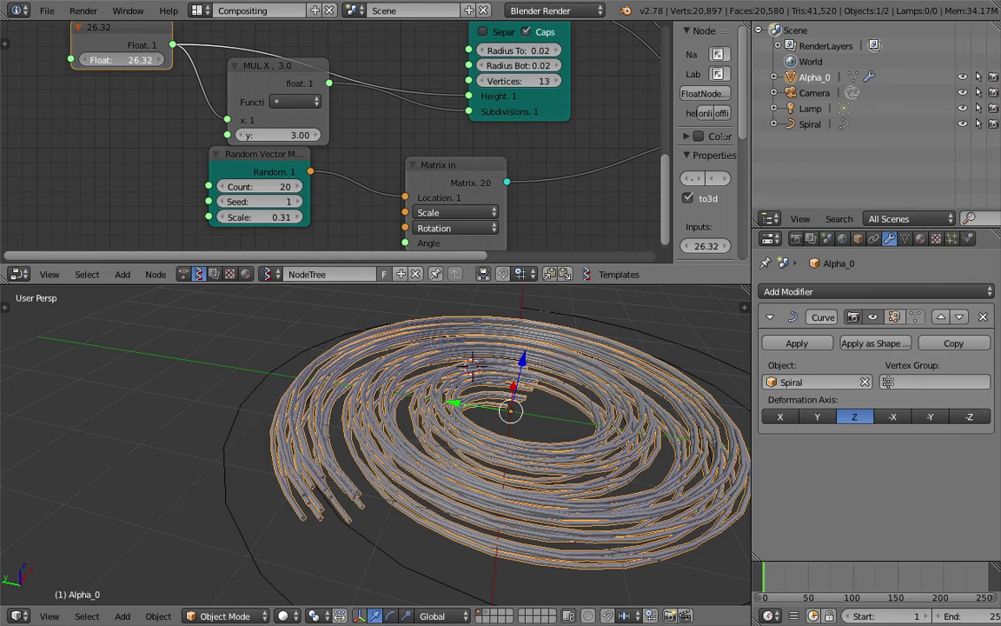
Step: Raise the Float node's value to 32.65 to lengthen the strands along the spiral
left_click(159, 60)
left_click(159, 60)
scroll(373, 404, "down", 4)
middle_click_drag(374, 404, 354, 437)
left_click_drag(126, 60, 224, 60)
Step: Move the Matrix in and Random Vector nodes into clear space below the cylinder and save over the existing file
middle_click_drag(488, 184, 332, 161)
scroll(332, 161, "down", 3)
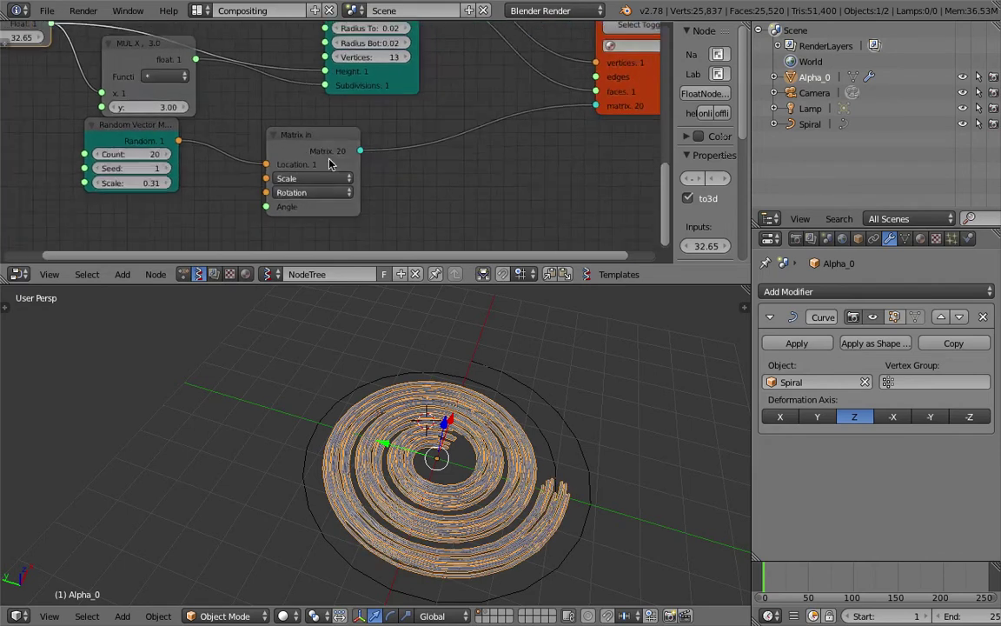
left_click_drag(310, 146, 382, 161)
left_click_drag(171, 139, 267, 167)
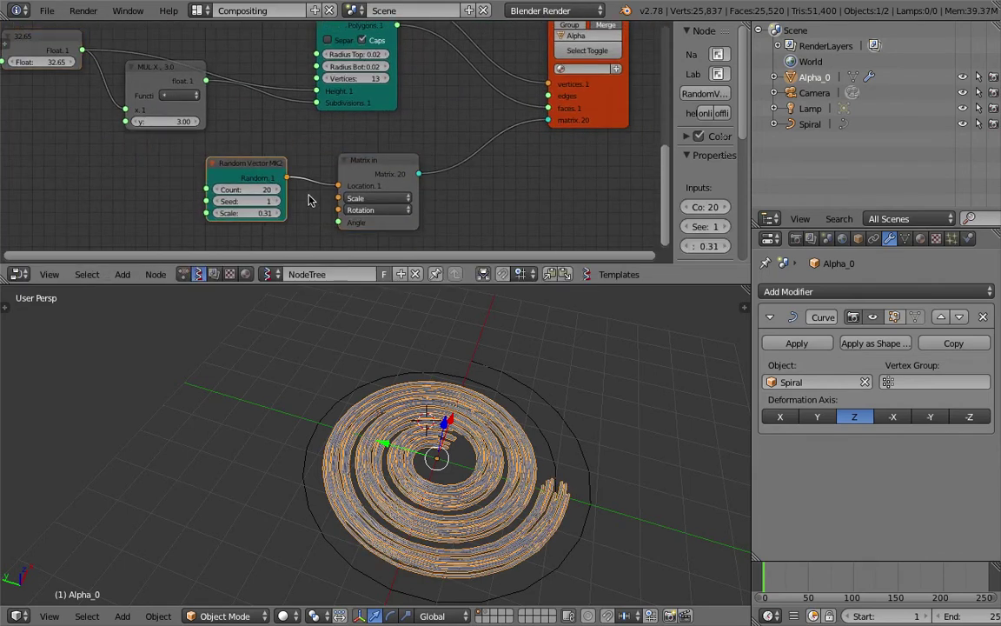
middle_click_drag(333, 153, 308, 207)
key("ctrl+s")
left_click(308, 210)
Step: Spread the Cylinder and Viewer BMesh nodes further apart and save the project over the existing file
middle_click_drag(333, 114, 269, 183)
left_click_drag(289, 113, 253, 104)
key("ctrl+s")
left_click(255, 108)
middle_click_drag(475, 163, 469, 160)
left_click_drag(472, 102, 507, 104)
left_click_drag(241, 120, 229, 116)
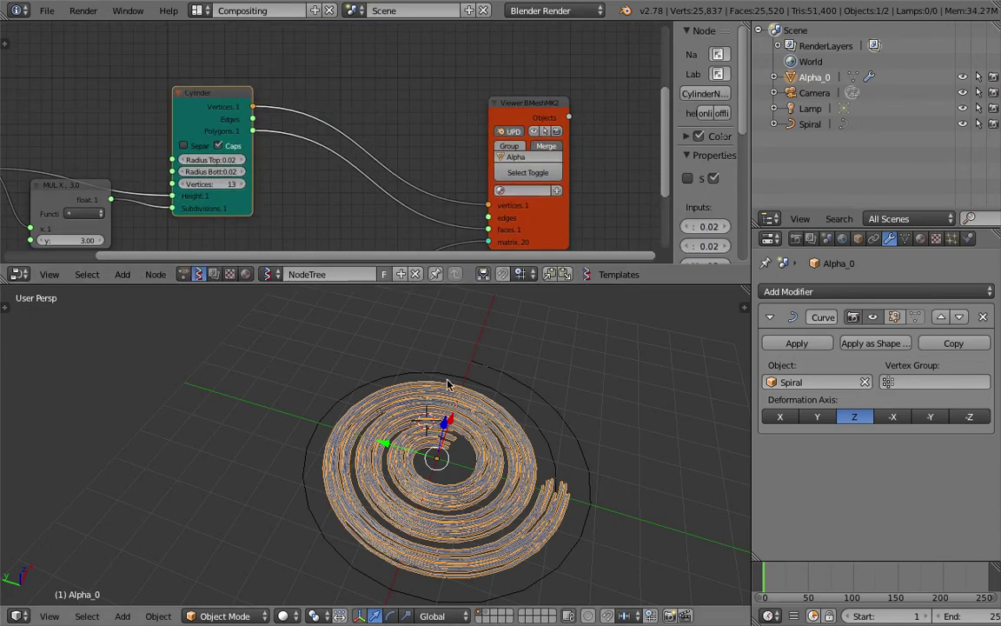
middle_click_drag(572, 540, 452, 503)
scroll(453, 504, "up", 3)
key("ctrl+s")
left_click(451, 501)
scroll(287, 196, "up", 2)
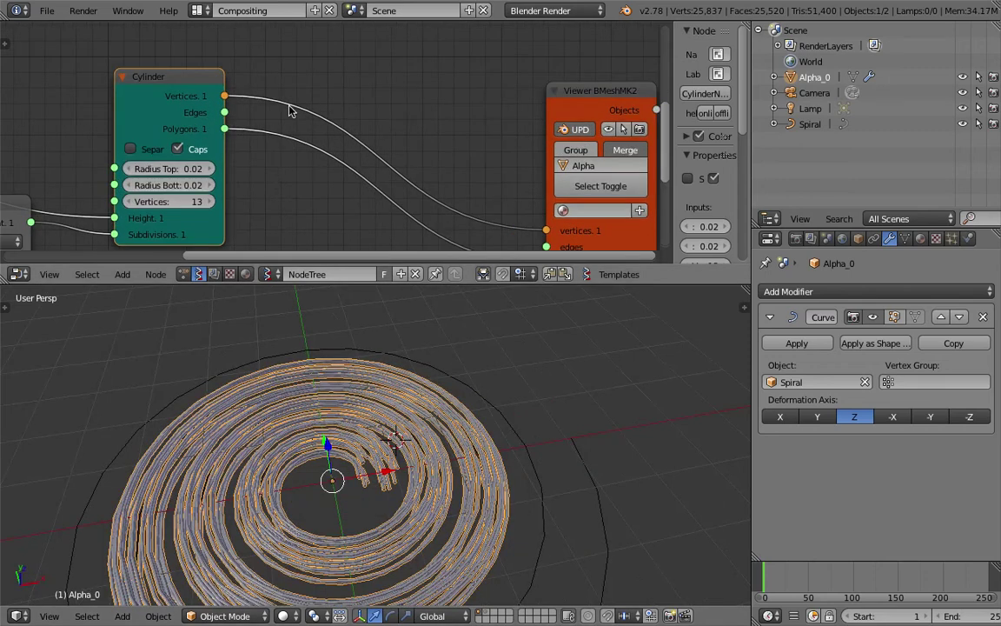
Step: Add a Vector Noise MK2 node and place it, unconnected, above the links between the Cylinder and viewer nodes
key("shift+a")
left_click(336, 87)
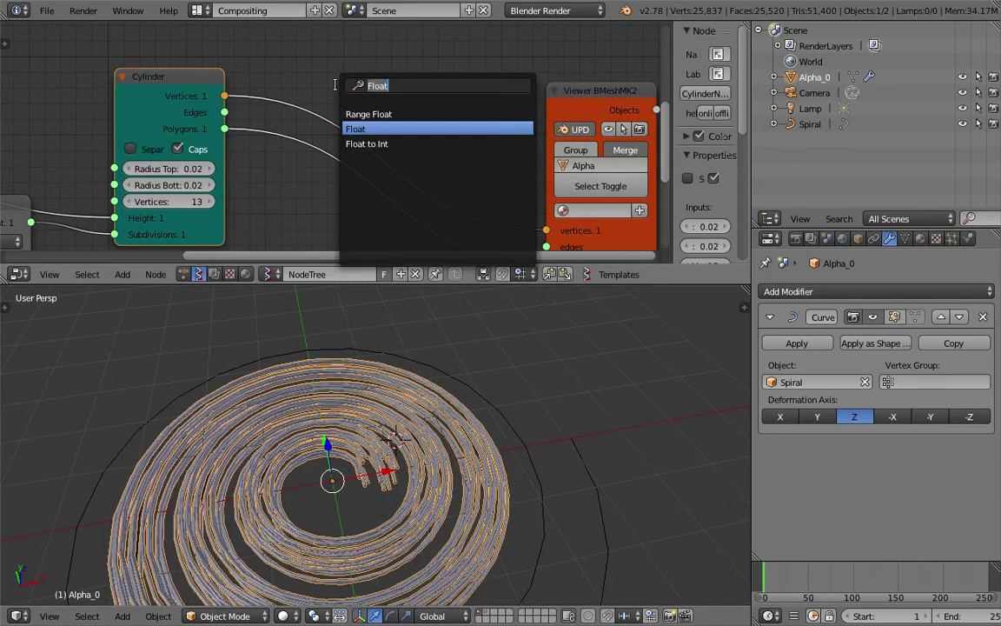
type("vector ")
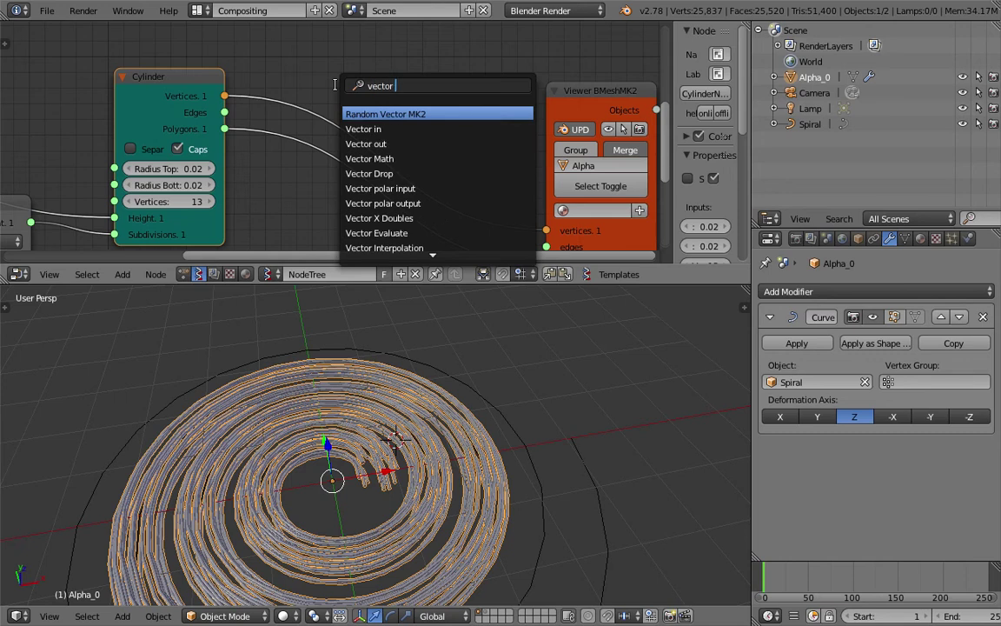
type("no")
key("Return")
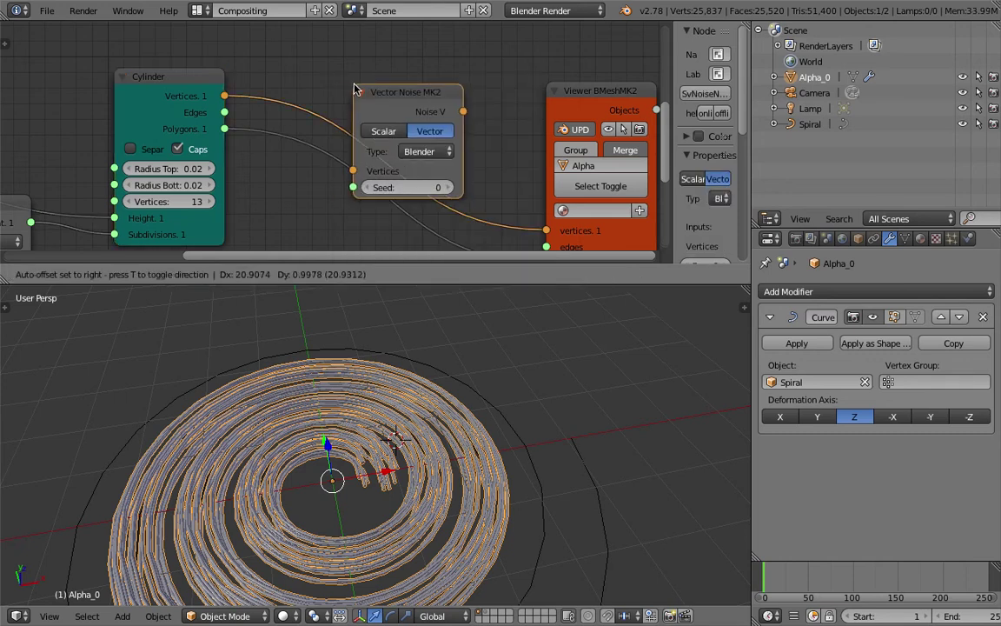
left_click(365, 31)
Step: Sketch wavy strands, a row of small loops and a brace above them with Grease Pencil beside the spiral
scroll(550, 337, "down", 3)
middle_click_drag(578, 415, 510, 450, "shift")
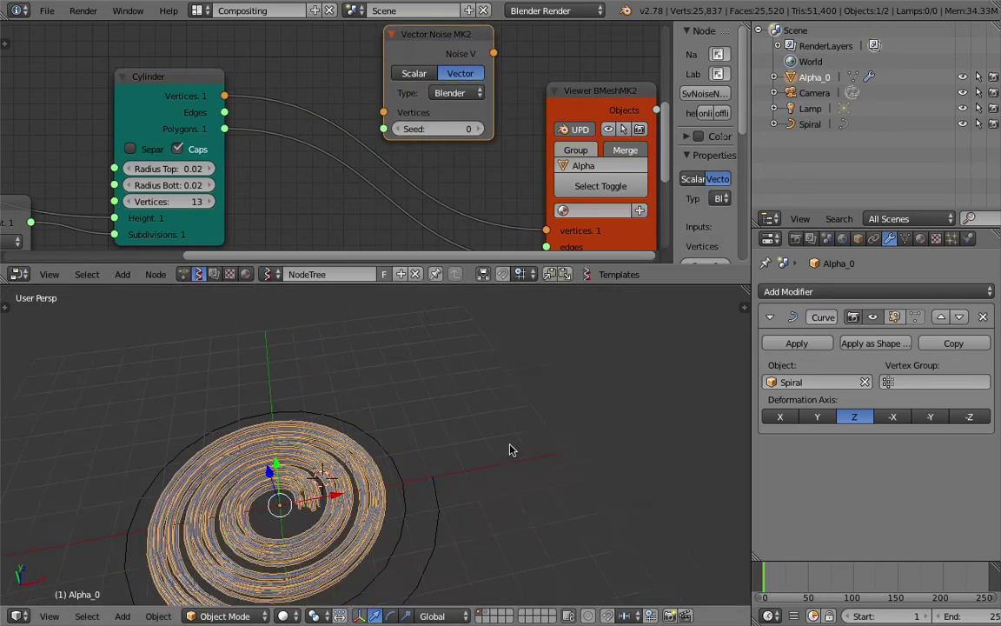
left_click_drag(550, 525, 566, 384)
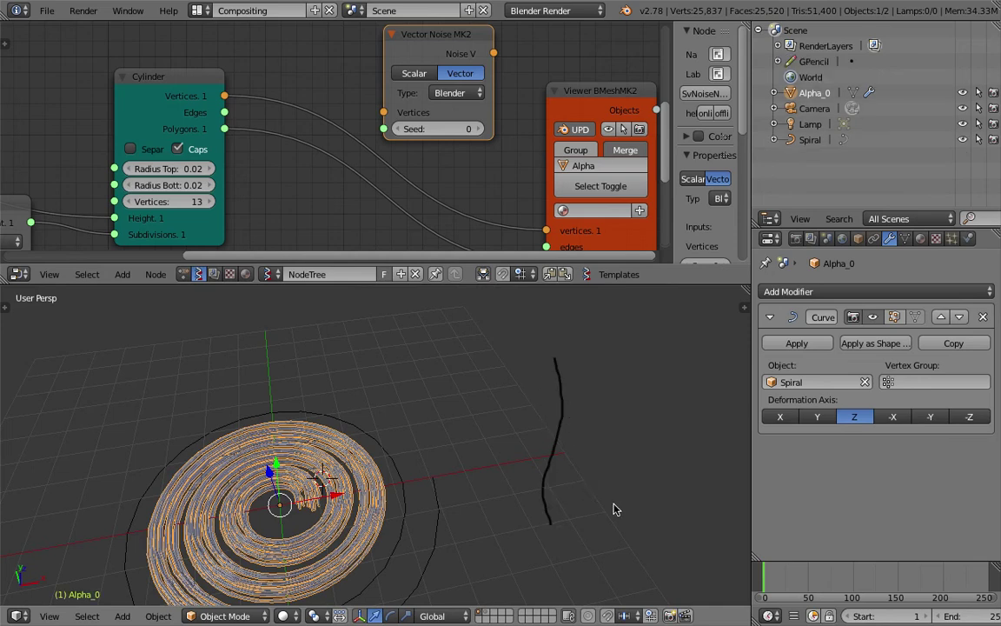
left_click_drag(595, 507, 592, 508)
left_click_drag(586, 445, 598, 426)
left_click_drag(648, 521, 630, 348)
mouse_move(672, 518)
left_mouse_down()
mouse_move(658, 386)
mouse_move(638, 346)
left_mouse_up()
mouse_move(548, 348)
left_mouse_down()
mouse_move(590, 319)
mouse_move(634, 340)
left_mouse_up()
Step: Sketch a straight narrow tube with closed ends and a single wavy line beside it with Grease Pencil
middle_click_drag(635, 340, 442, 384)
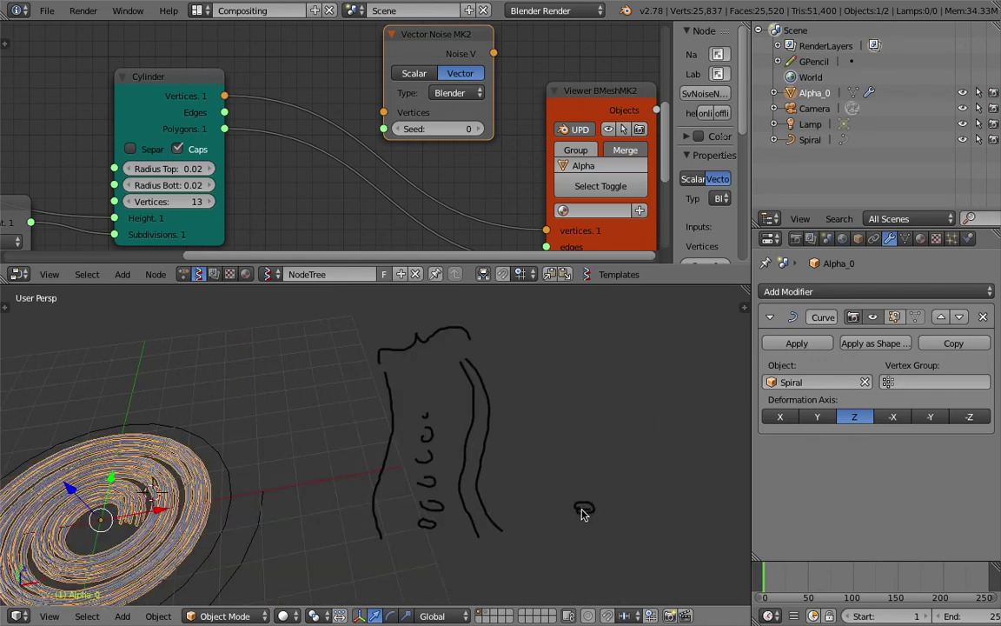
mouse_move(581, 509)
left_mouse_down()
mouse_move(572, 335)
mouse_move(582, 502)
left_mouse_up()
left_click_drag(587, 419, 596, 496)
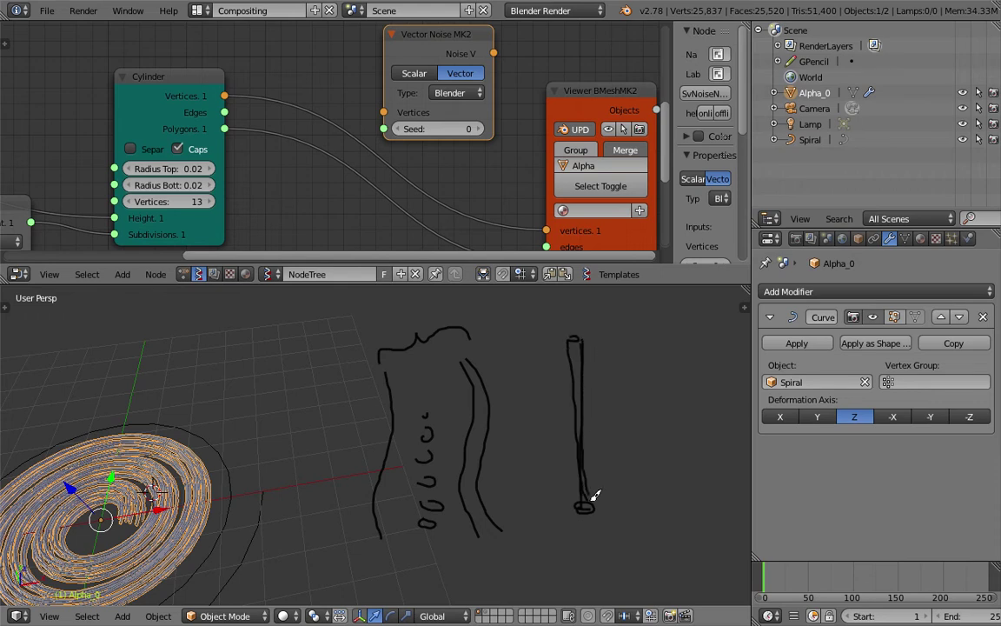
left_click_drag(658, 494, 665, 347)
scroll(264, 156, "down", 3)
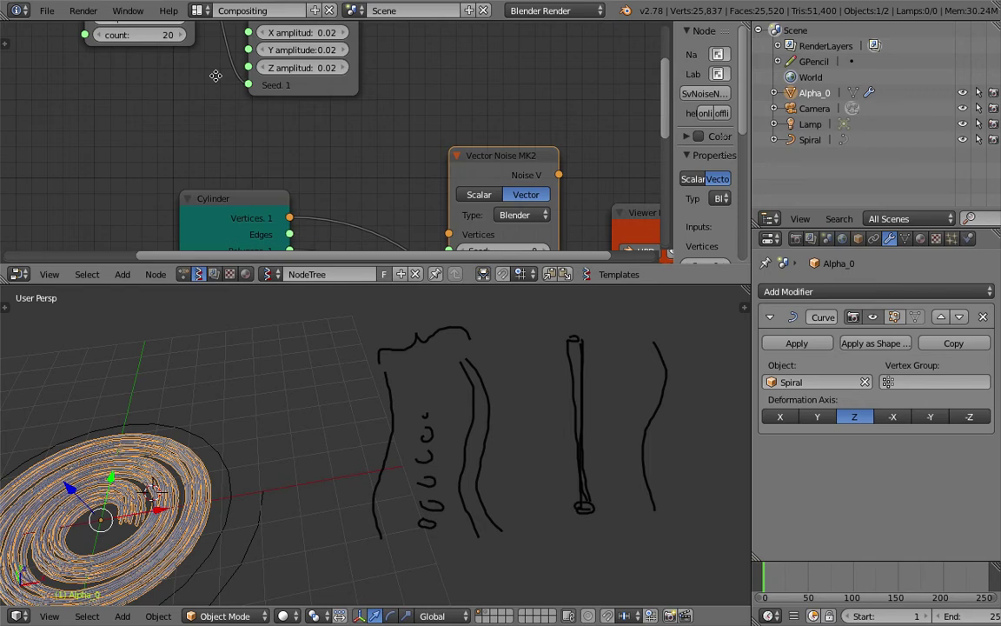
middle_click_drag(109, 180, 143, 177)
key("shift+a")
left_click(182, 154)
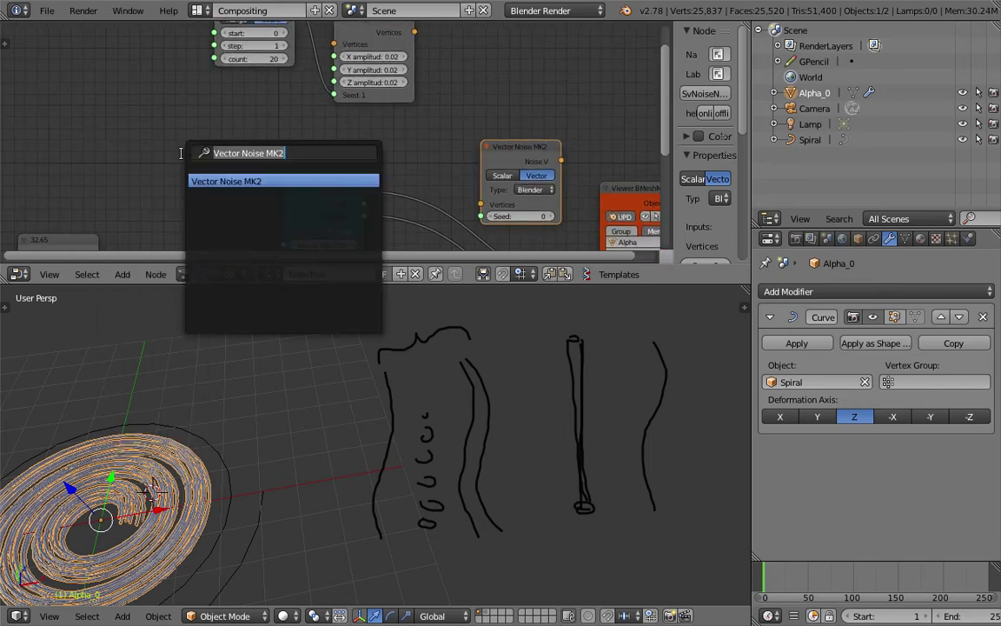
type("scae")
left_click(160, 133)
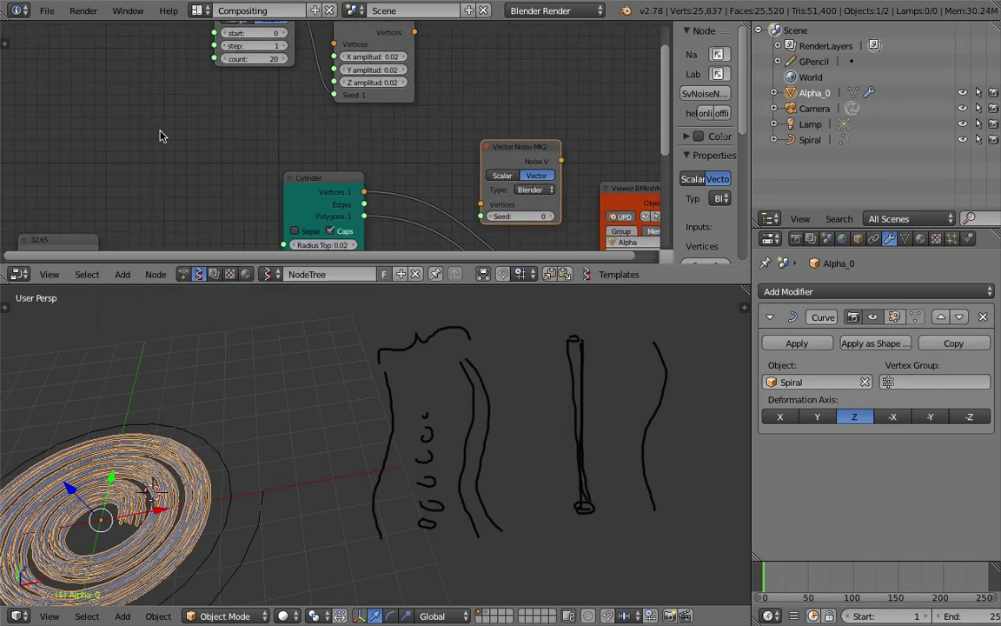
Step: Enlarge the node editor and connect the Cylinder's Vertices output to the repositioned Vector Noise node's Vertices input
scroll(276, 195, "down", 2)
middle_click_drag(277, 196, 253, 157)
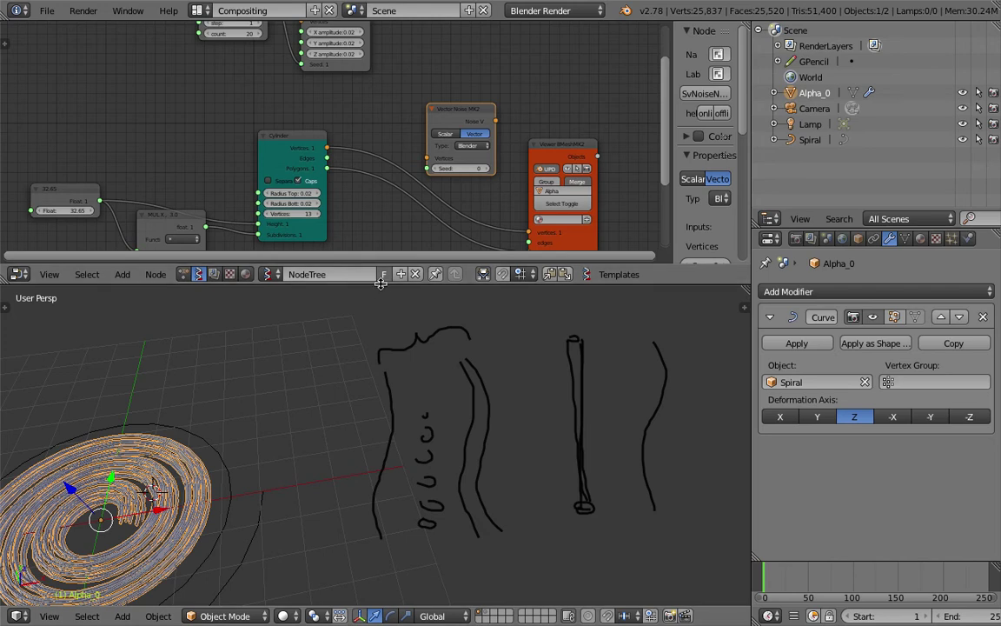
left_click_drag(379, 284, 379, 392)
scroll(440, 322, "up", 1)
middle_click_drag(441, 322, 405, 361)
middle_click_drag(387, 259, 400, 140)
left_click_drag(471, 101, 459, 72)
scroll(339, 132, "up", 1)
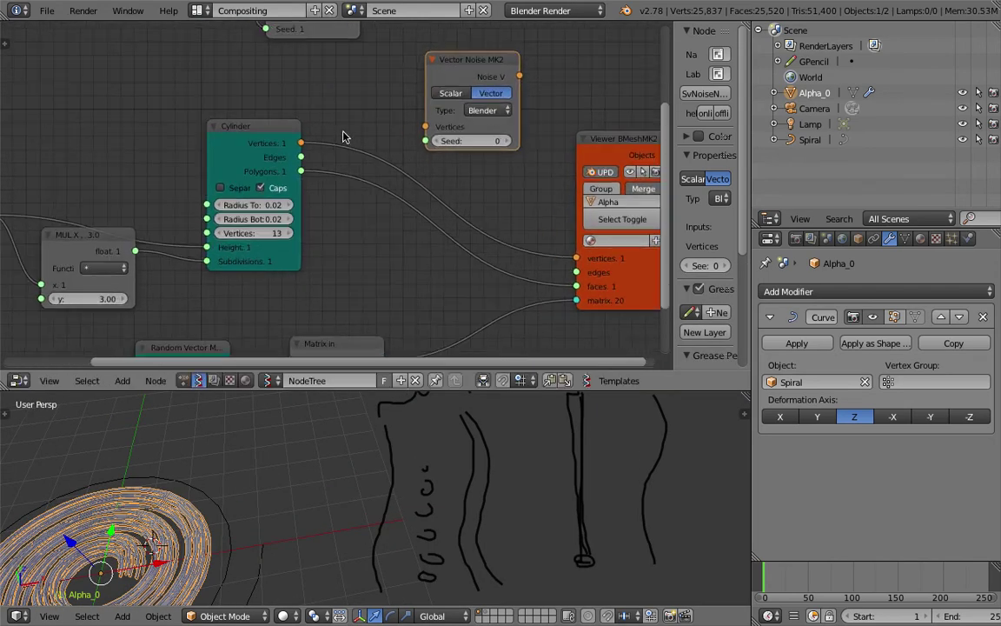
left_click_drag(301, 143, 421, 131)
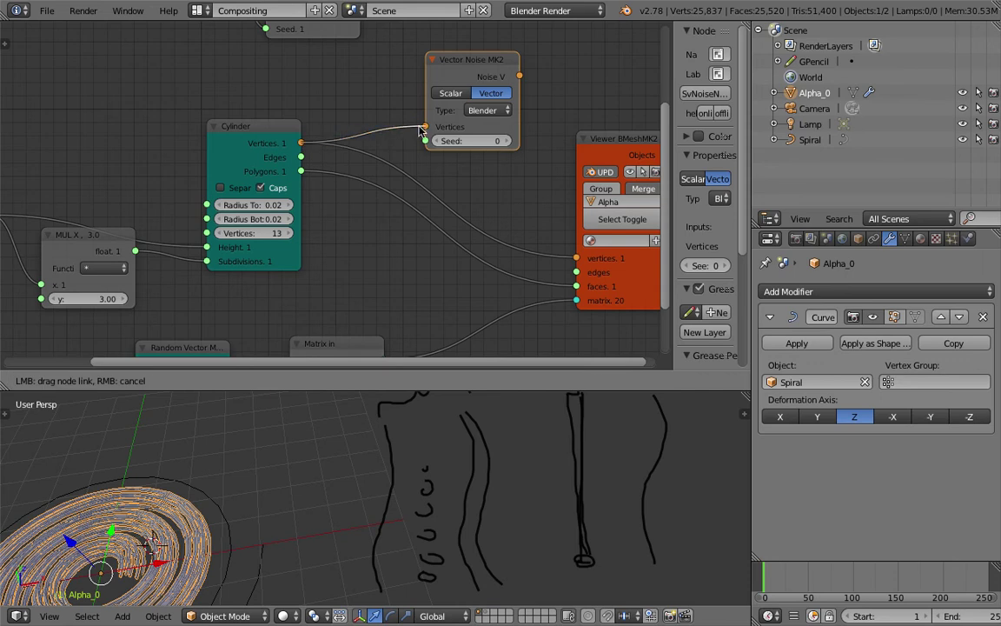
left_click_drag(472, 67, 439, 52)
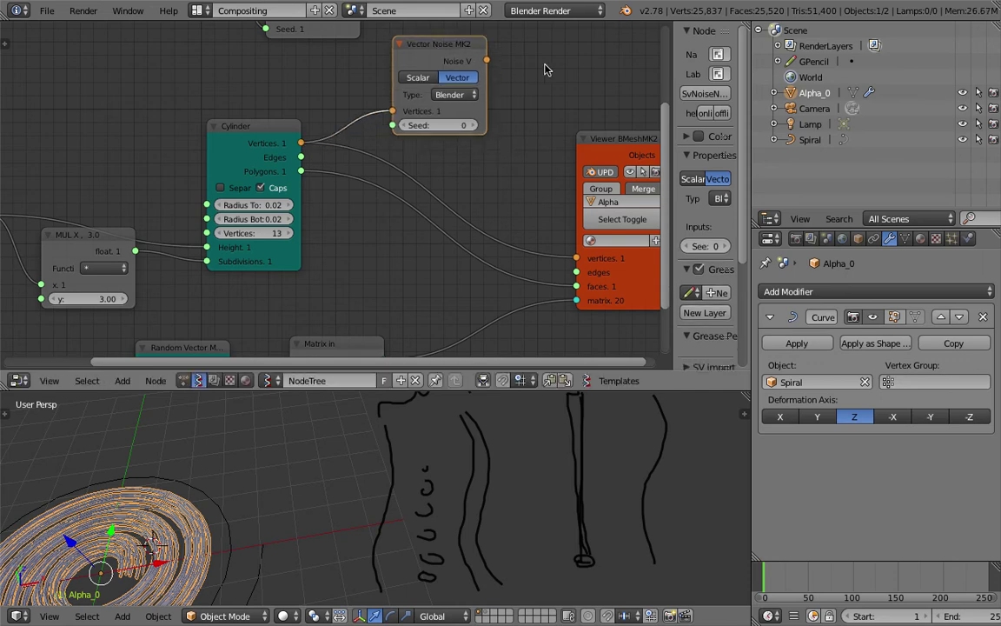
Step: Add a Vector Math node set to Add, with the noise output in U and the Cylinder's vertices in V
key("shift+a")
left_click(542, 68)
type("vec")
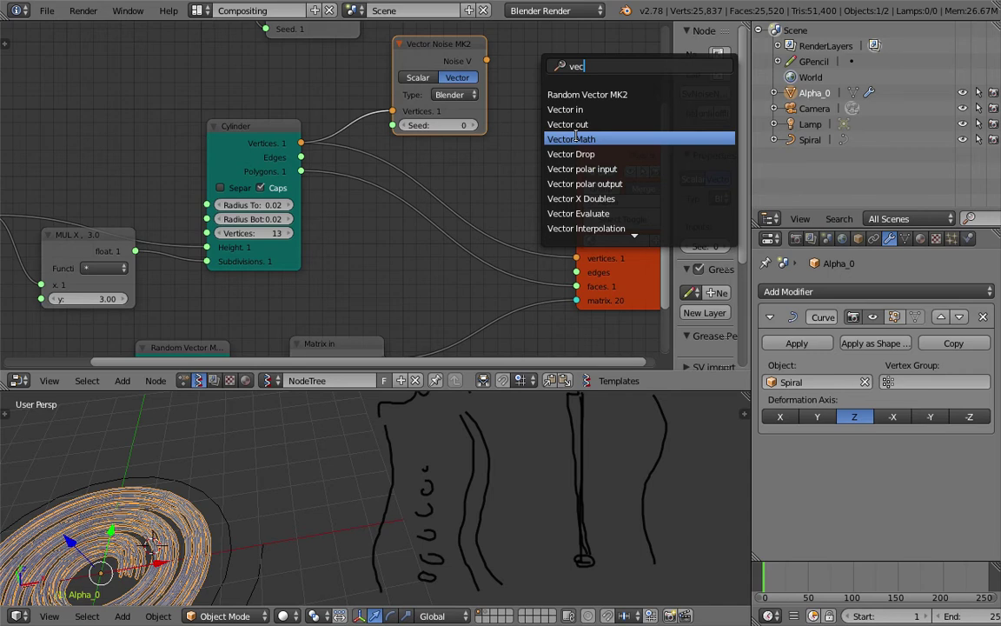
left_click(575, 139)
left_click_drag(486, 60, 306, 149)
left_click(577, 94)
left_click(574, 128)
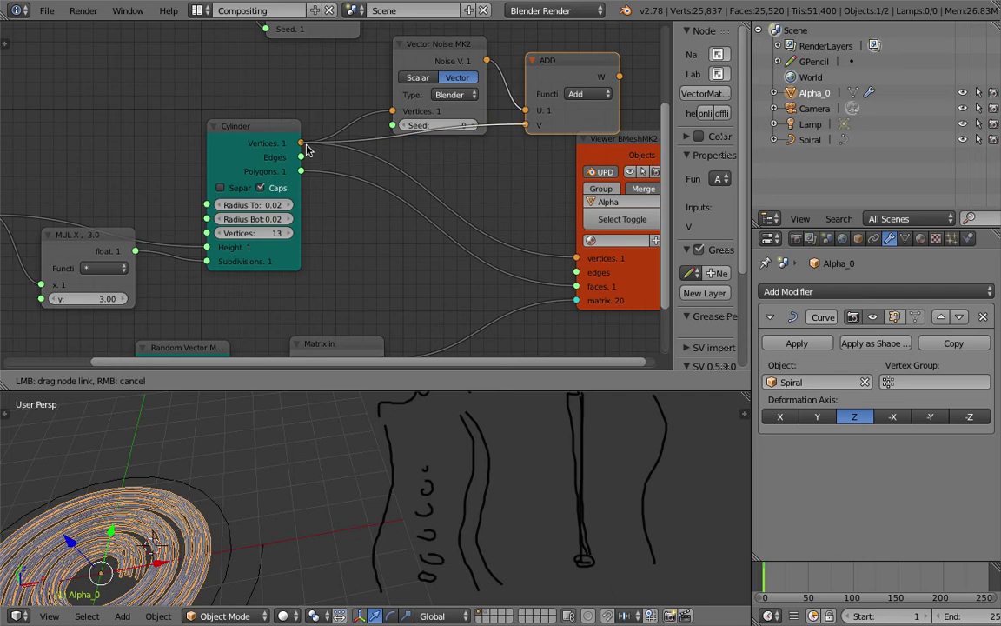
left_click_drag(394, 116, 392, 111)
Step: Connect the Add node's W output to the viewer's vertices input and inspect the resulting mesh
left_click_drag(620, 77, 574, 258)
middle_click_drag(231, 485, 452, 393, "shift")
middle_click_drag(383, 471, 354, 496)
middle_click_drag(427, 492, 454, 519)
middle_click_drag(430, 196, 347, 113)
mouse_move(382, 518)
middle_mouse_down()
mouse_move(375, 443)
mouse_move(380, 497)
mouse_move(397, 521)
middle_mouse_up()
middle_click_drag(376, 96, 364, 201)
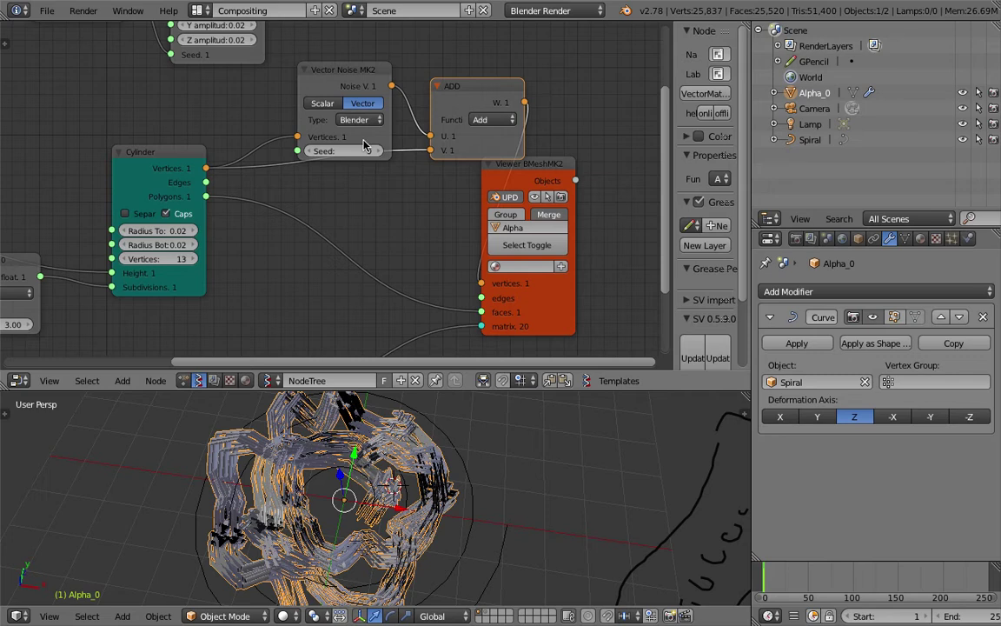
Step: Spread out the Vector Noise, Add and Viewer BMesh nodes to make room between them
left_click_drag(473, 86, 486, 84)
left_click_drag(546, 165, 650, 179)
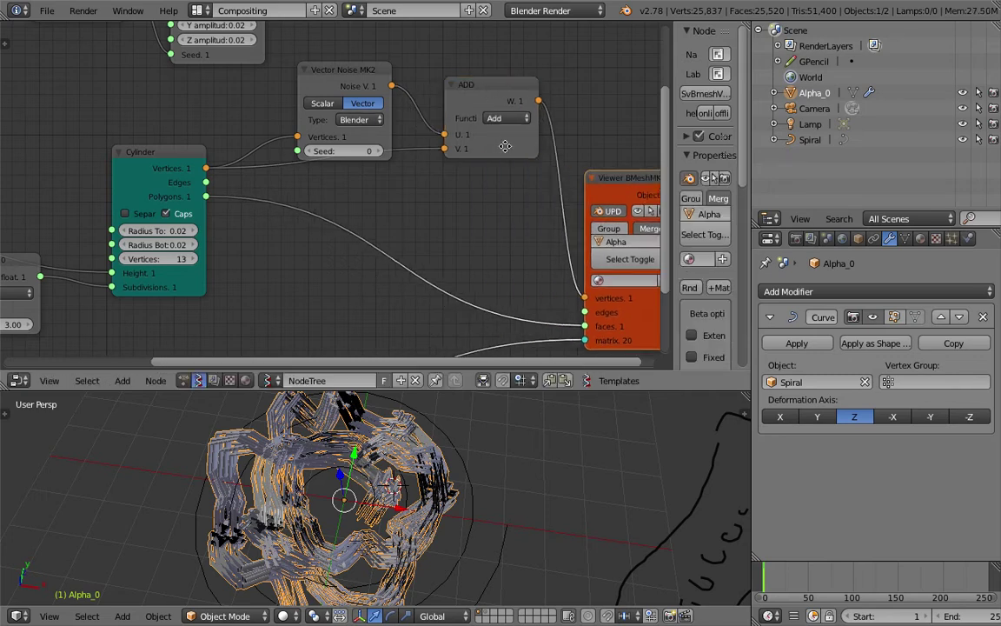
middle_click_drag(505, 146, 512, 166)
left_click_drag(373, 96, 346, 75)
middle_click_drag(427, 98, 432, 135)
left_click_drag(472, 140, 501, 156)
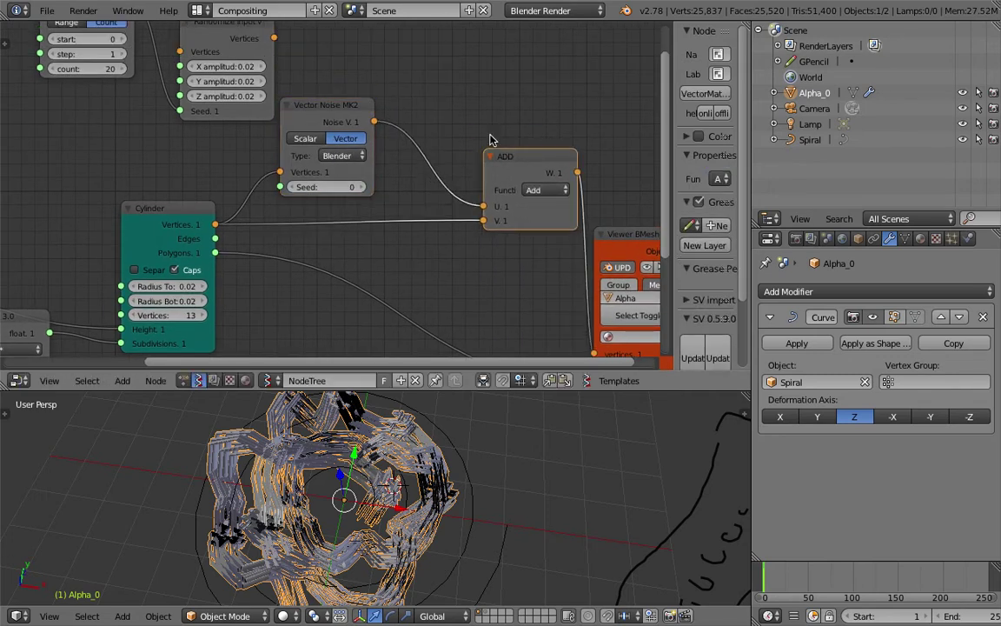
Step: Delete the unused Randomize input vertices and Range Int nodes
middle_click_drag(231, 39, 246, 123)
left_click(246, 122)
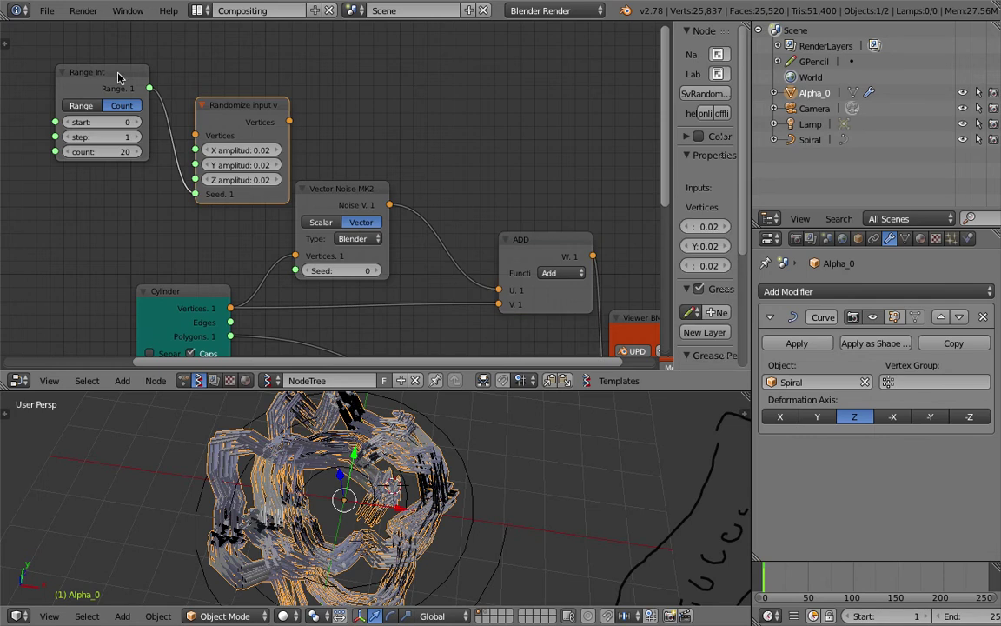
key("x")
left_click(118, 77)
key("x")
Step: Duplicate the Add node above the original and set the copy's function to Multiply Scalar
left_click(551, 243)
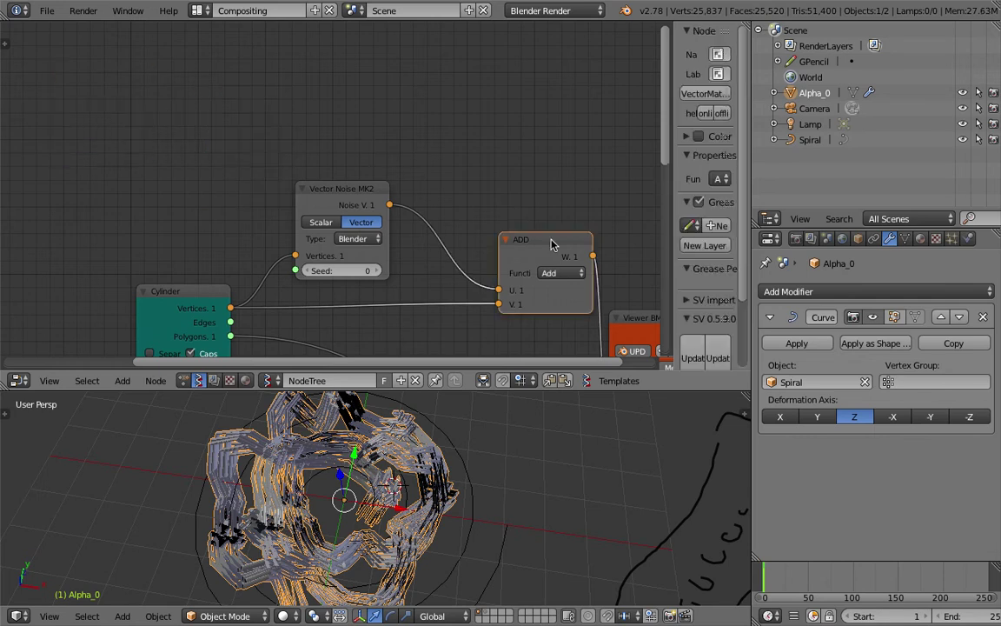
key("shift+a")
key("Escape")
key("shift+d")
left_click(494, 144)
left_click(509, 167)
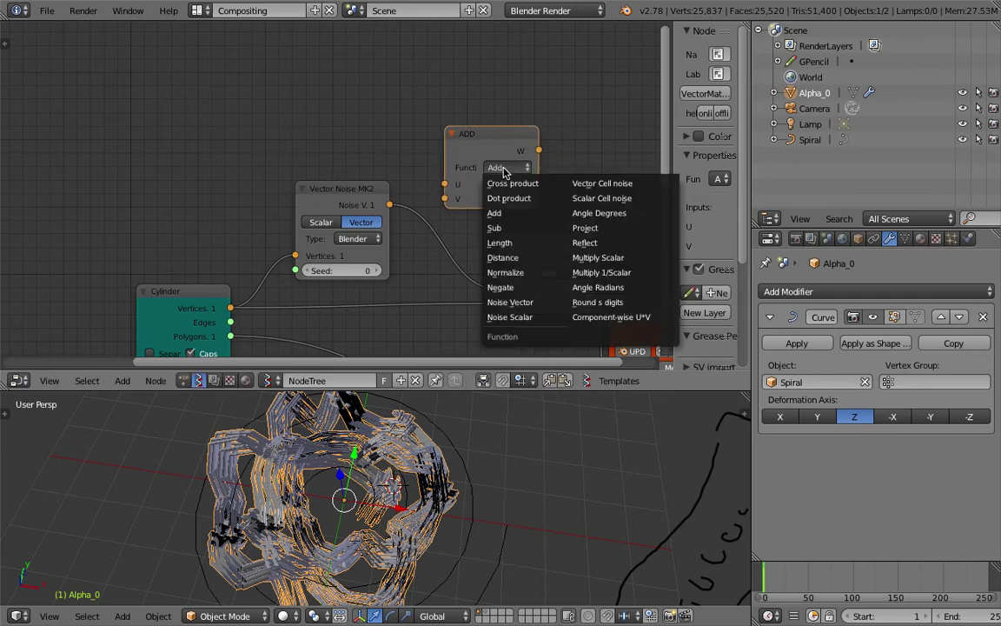
left_click(611, 258)
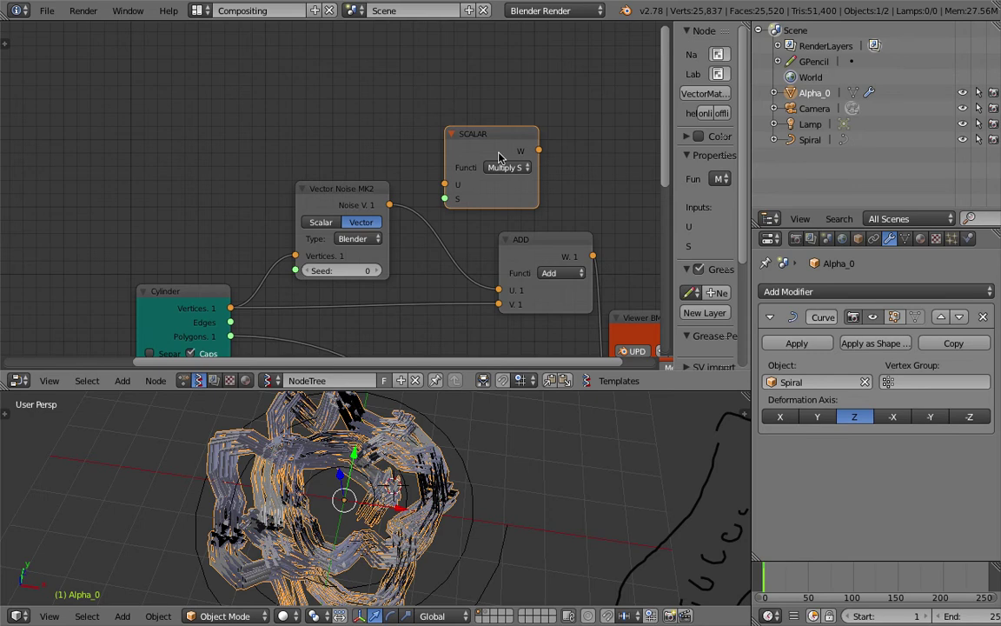
Step: Insert the Multiply Scalar node between Vector Noise and Add, and feed its S input from a new Float node
left_click_drag(490, 140, 467, 176)
key("shift+a")
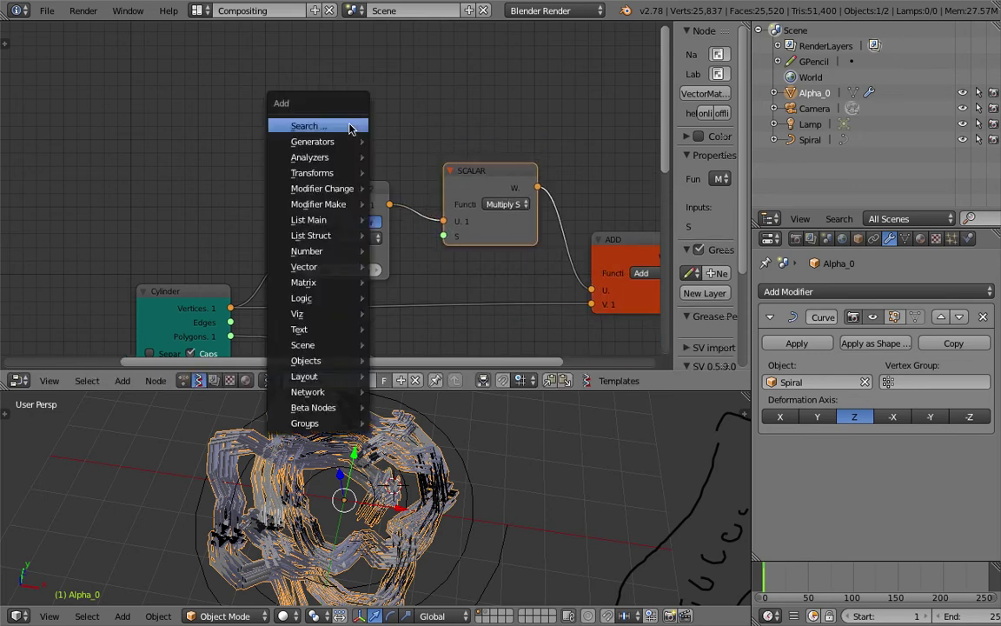
left_click(353, 126)
type("flo")
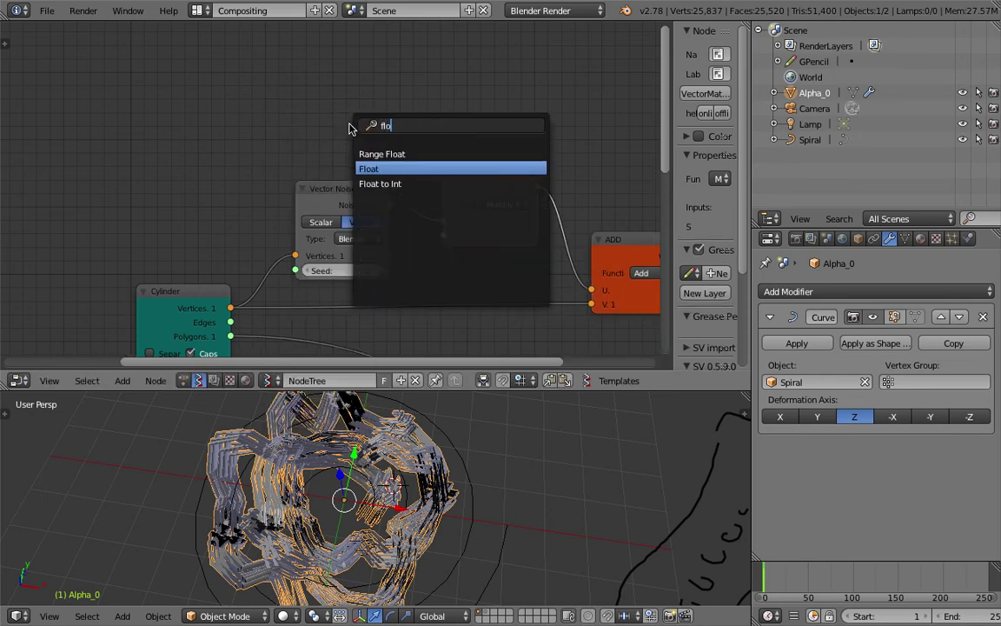
key("Return")
left_click(278, 75)
left_click_drag(372, 99, 442, 237)
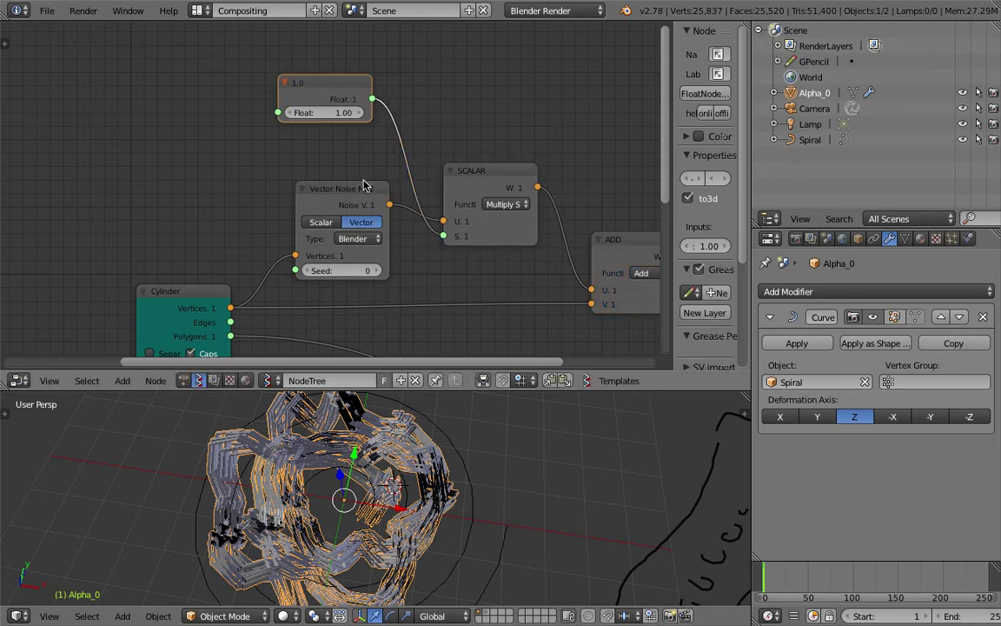
Step: Set the noise-scaling Float node to 0.10 and inspect the distorted spiral strands, leaving the mesh deselected
left_click_drag(324, 113, 204, 113)
left_click_drag(413, 391, 410, 184)
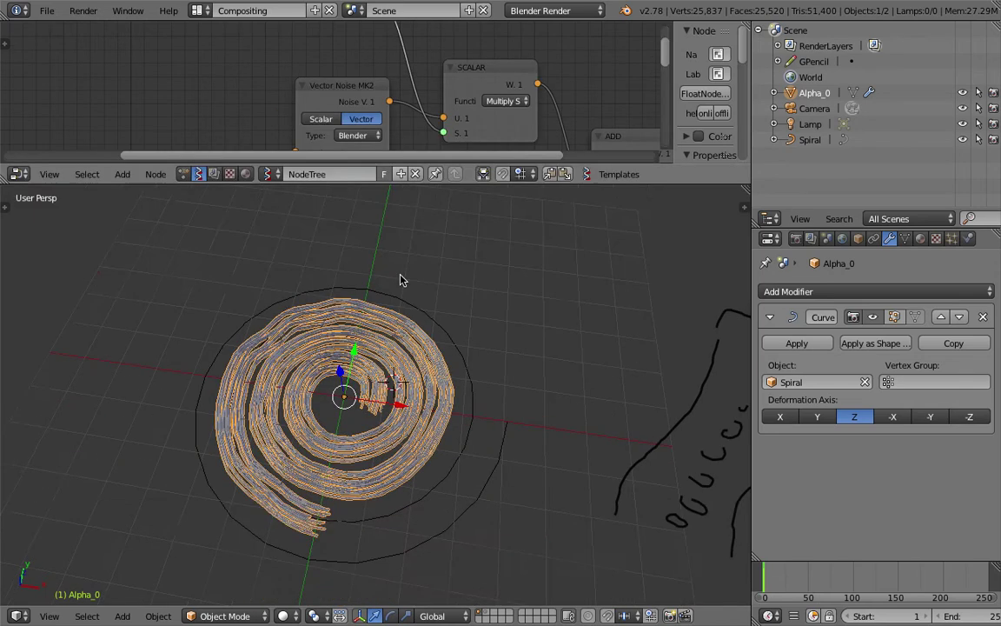
scroll(402, 279, "up", 4)
middle_click_drag(402, 279, 475, 453)
scroll(377, 361, "down", 5)
key("a")
scroll(498, 466, "down", 2)
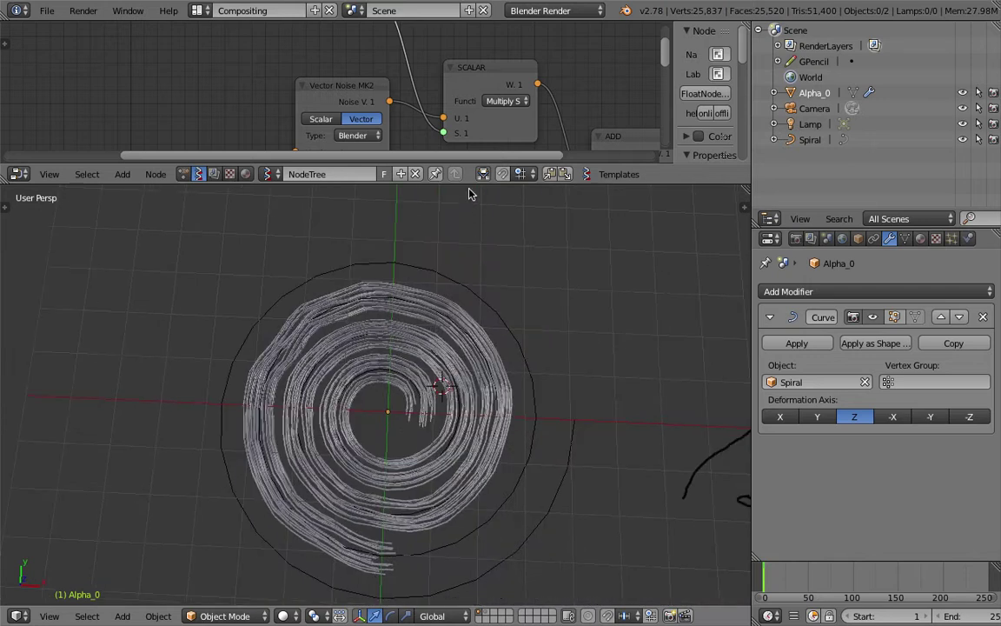
Step: Enlarge the node editor area and save the Blender file over the existing version
left_click_drag(467, 180, 461, 296)
key("ctrl+s")
key("Return")
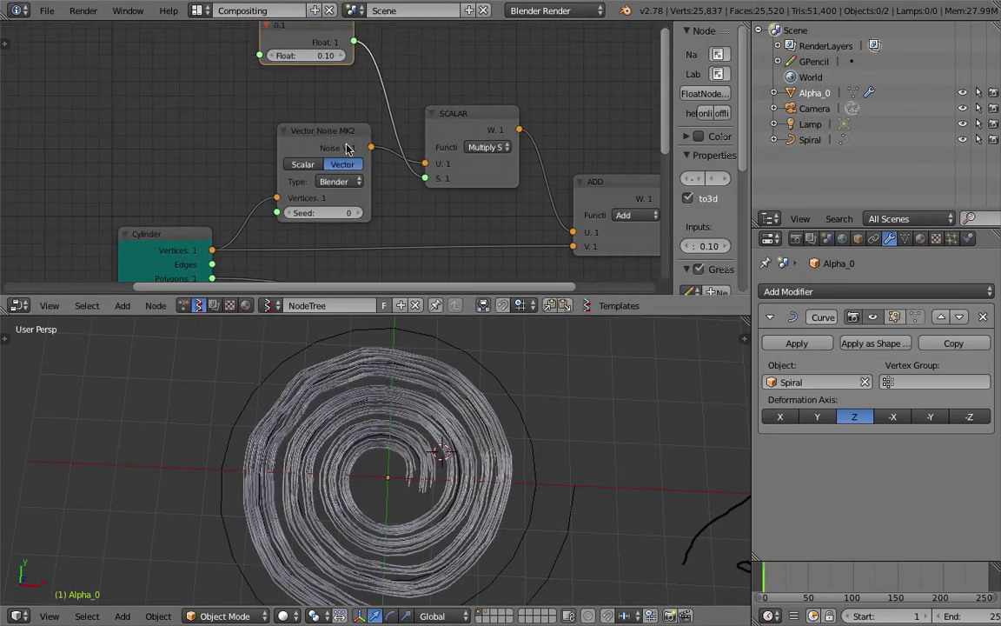
Step: Set the Vector Noise node's seed to 1
middle_click_drag(291, 133, 334, 121)
middle_click_drag(281, 160, 308, 158)
scroll(403, 211, "up", 1)
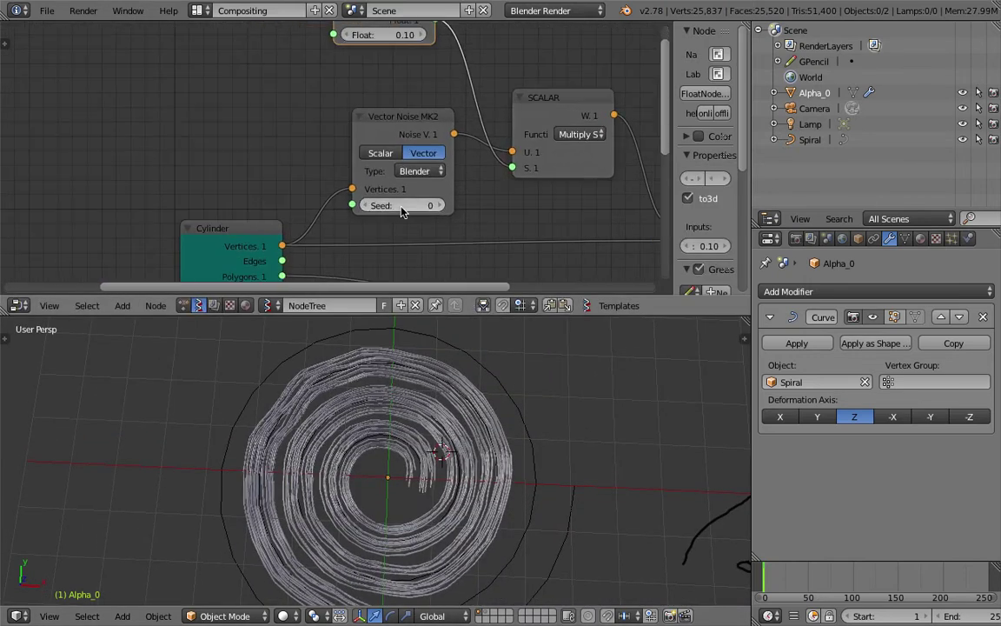
left_click(439, 205)
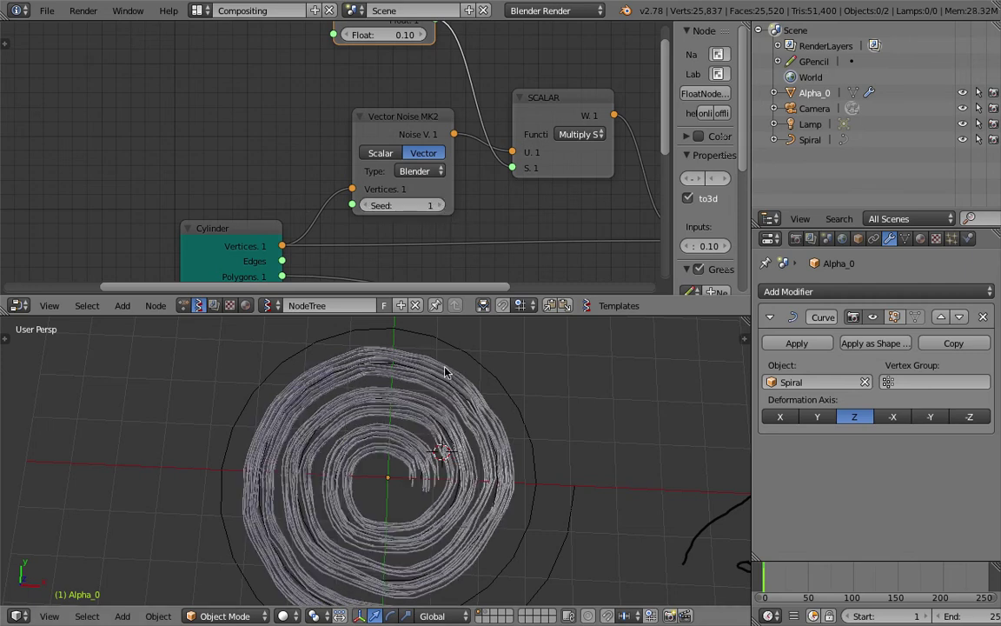
Step: Add a Range Int node above the Cylinder node, switch it to Count mode and set the count to 20
middle_click_drag(218, 159, 216, 148)
key("shift+a")
left_click(215, 148)
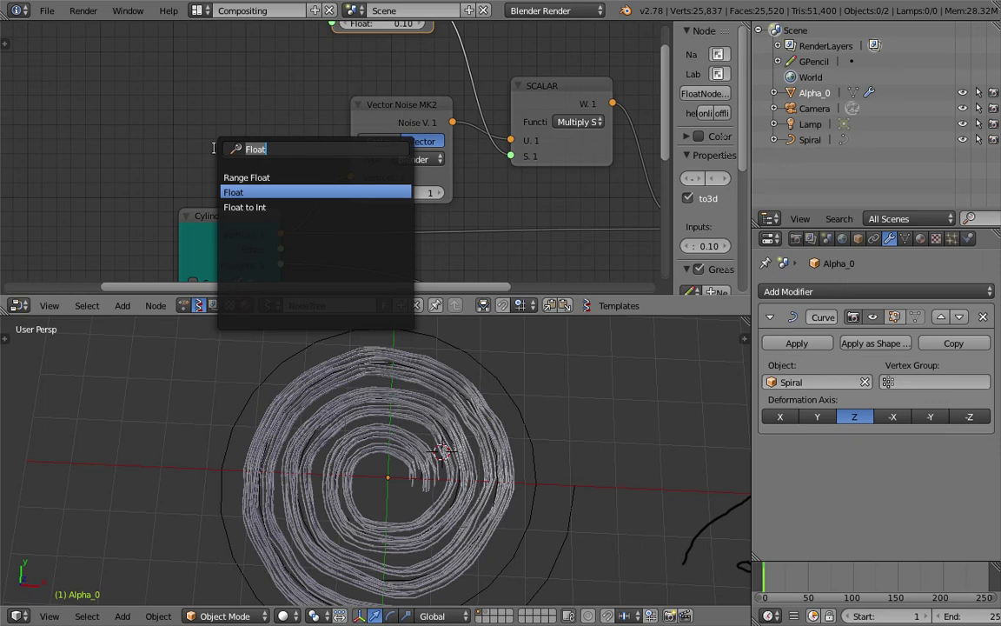
type("range i")
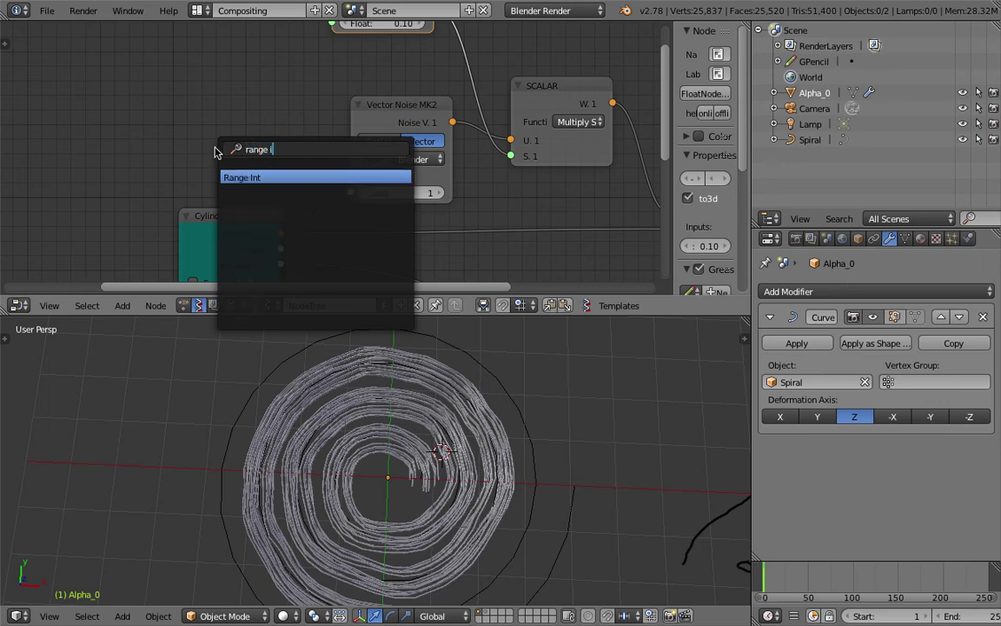
key("Return")
left_click(179, 83)
left_click(247, 122)
left_click(224, 141)
left_click(234, 172)
type("20")
key("Return")
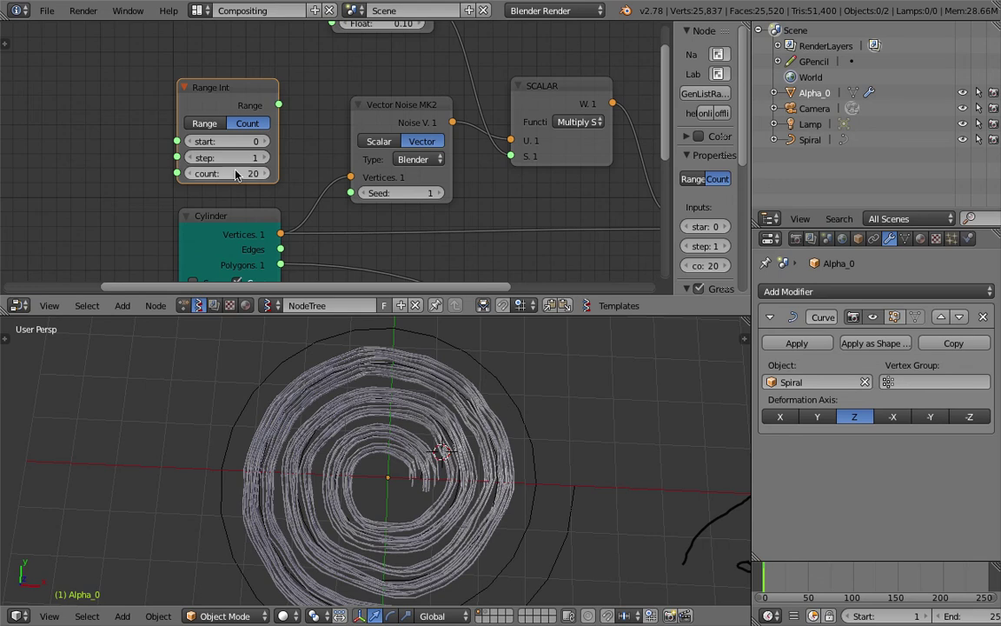
Step: Connect the Range Int output to the Vector Noise node's Seed input and inspect the individually distorted strands
left_click_drag(279, 105, 350, 193)
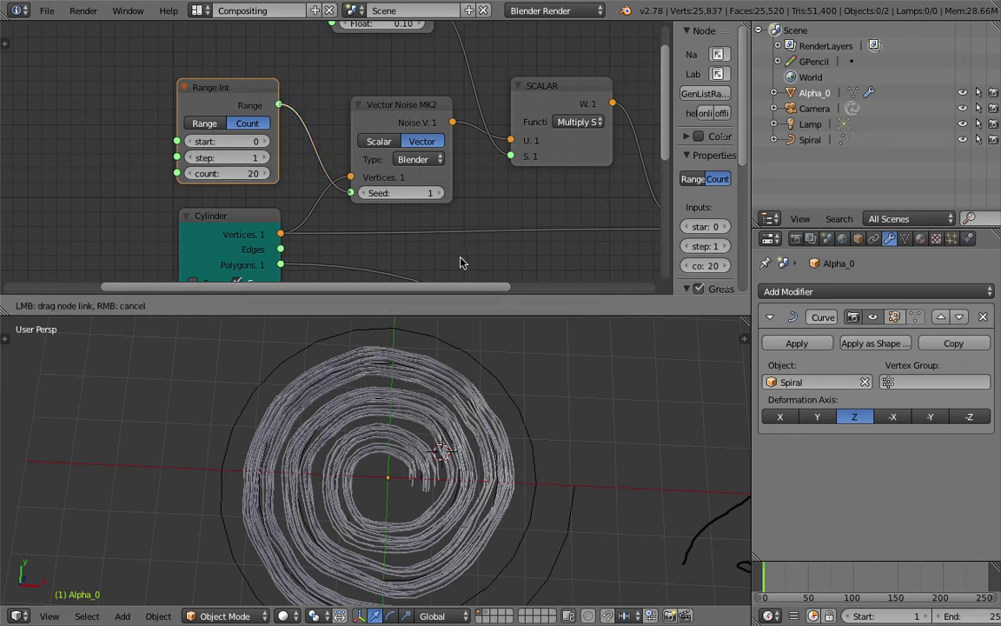
scroll(521, 478, "down", 1)
middle_click_drag(520, 478, 492, 457)
scroll(373, 494, "up", 3)
middle_click_drag(373, 494, 359, 450)
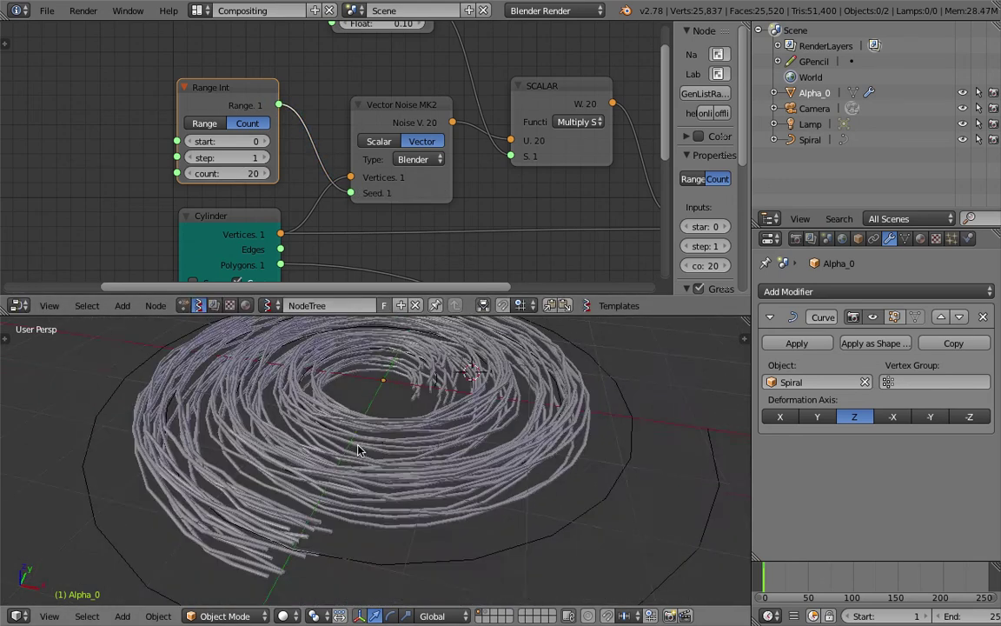
scroll(339, 233, "down", 1)
Step: Increase the Float value driving the Cylinder's height and subdivisions to about 53.21, checking the strands along the spiral
middle_click_drag(340, 226, 309, 118)
middle_click_drag(280, 187, 550, 128)
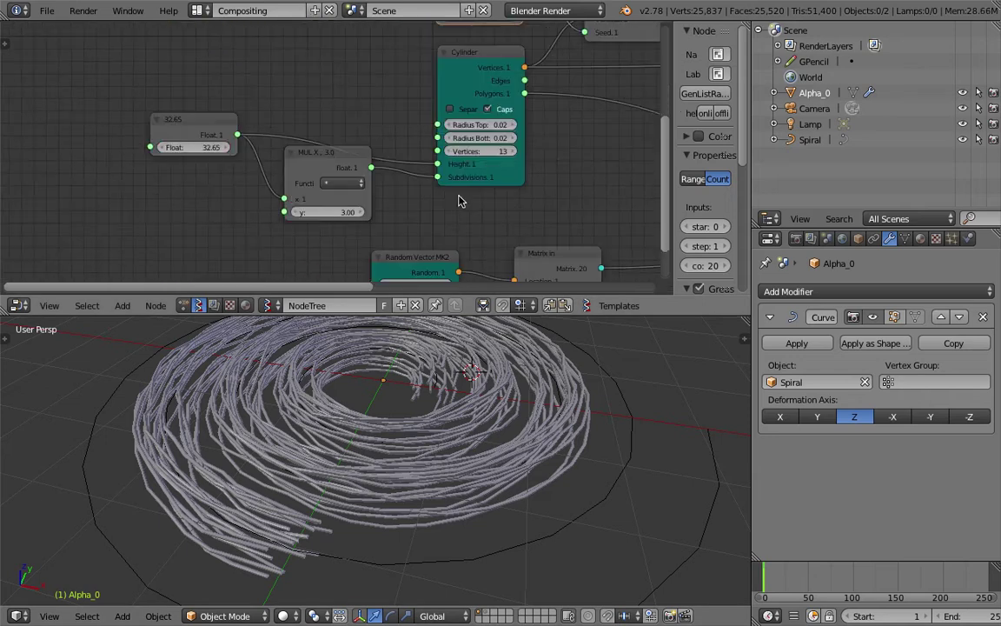
scroll(459, 201, "down", 1)
left_click_drag(495, 316, 493, 365)
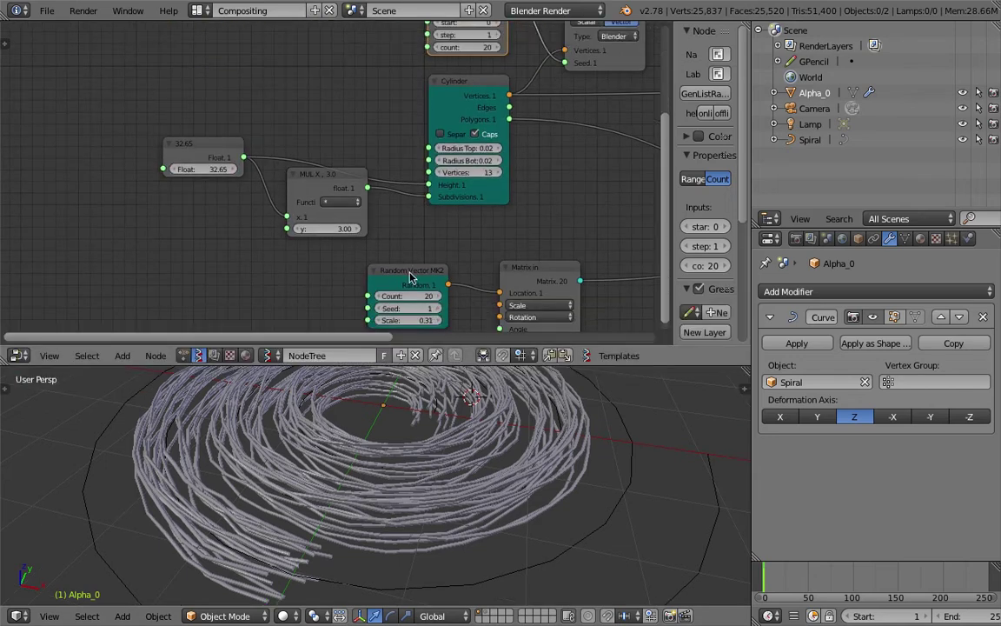
scroll(411, 276, "down", 2)
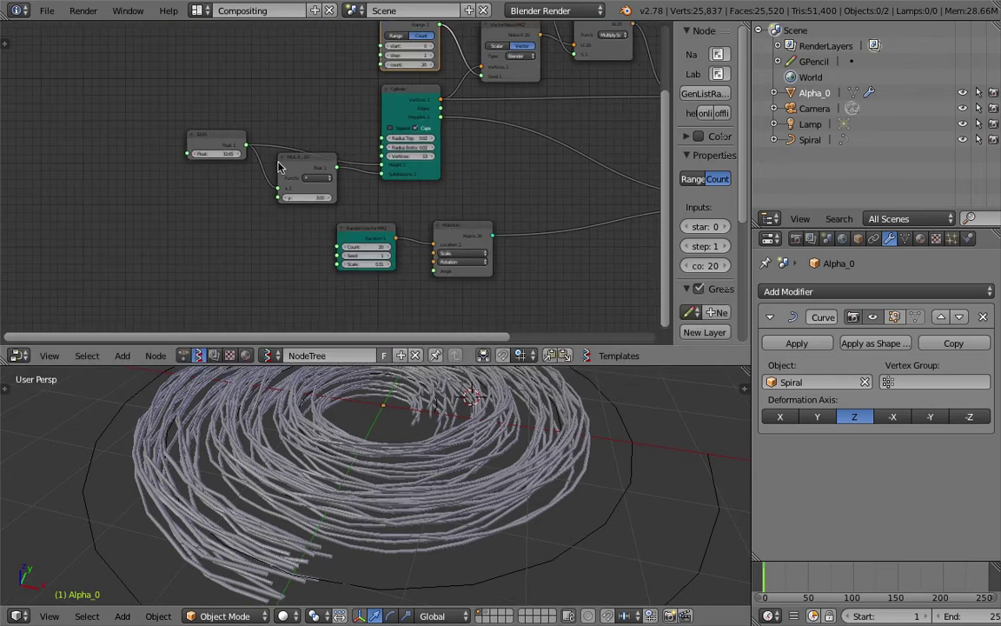
middle_click_drag(510, 503, 565, 565)
left_click(216, 154)
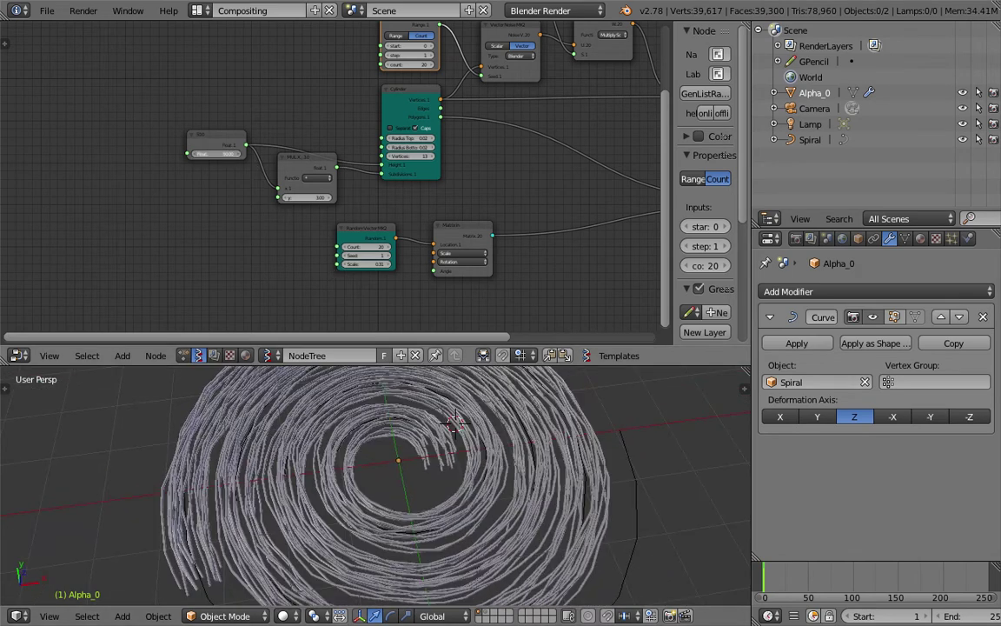
left_click_drag(215, 153, 229, 154)
middle_click_drag(576, 477, 482, 468)
scroll(254, 169, "up", 1)
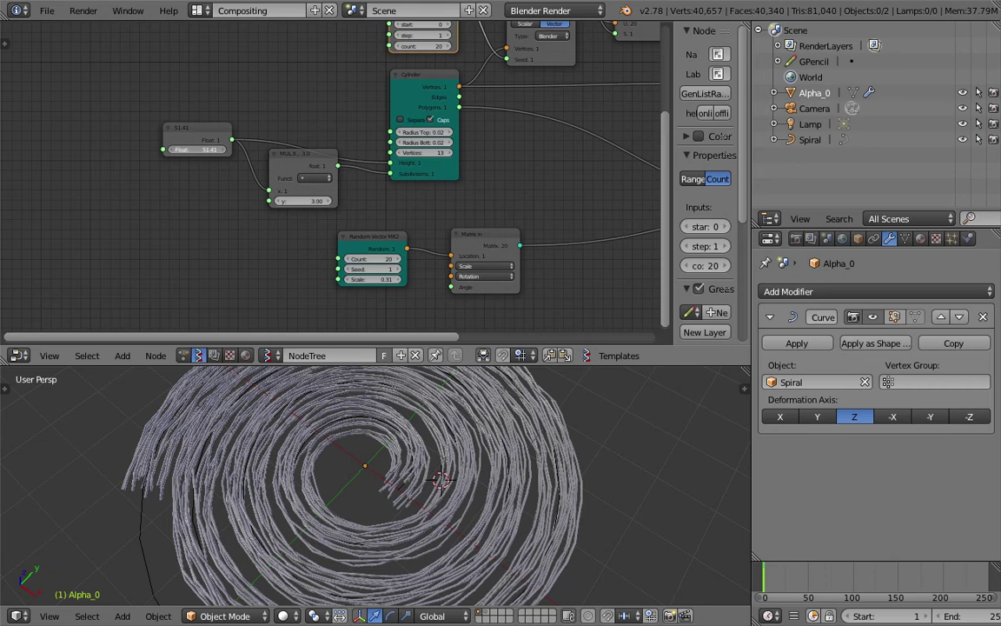
left_click_drag(205, 150, 209, 149)
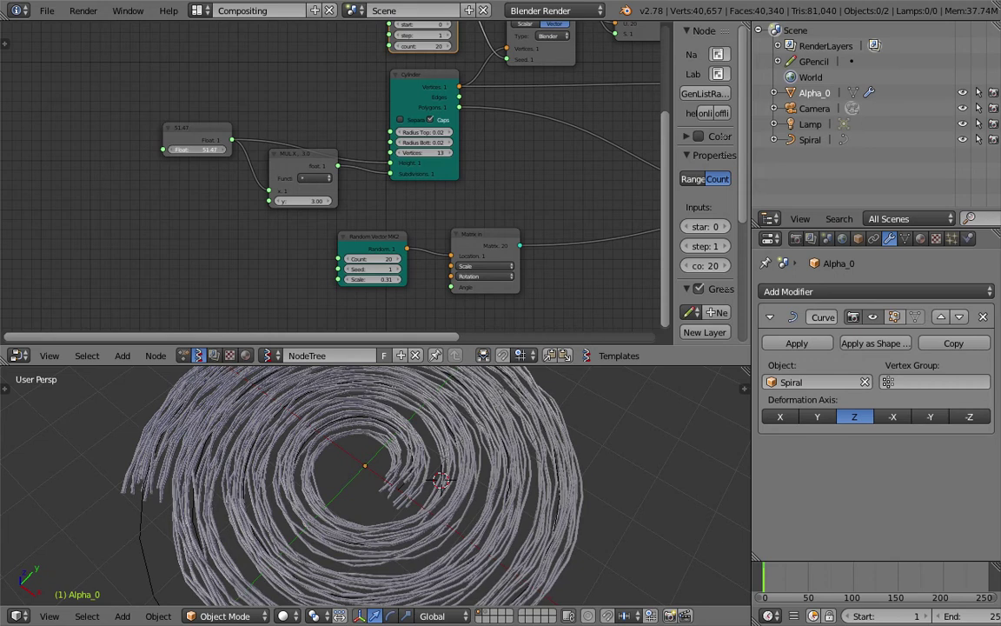
middle_click_drag(447, 412, 539, 396)
scroll(473, 213, "down", 3)
Step: Rearrange the node layout, bringing the Random Vector and Matrix in nodes close to the Viewer BMesh node
middle_click_drag(473, 213, 319, 212)
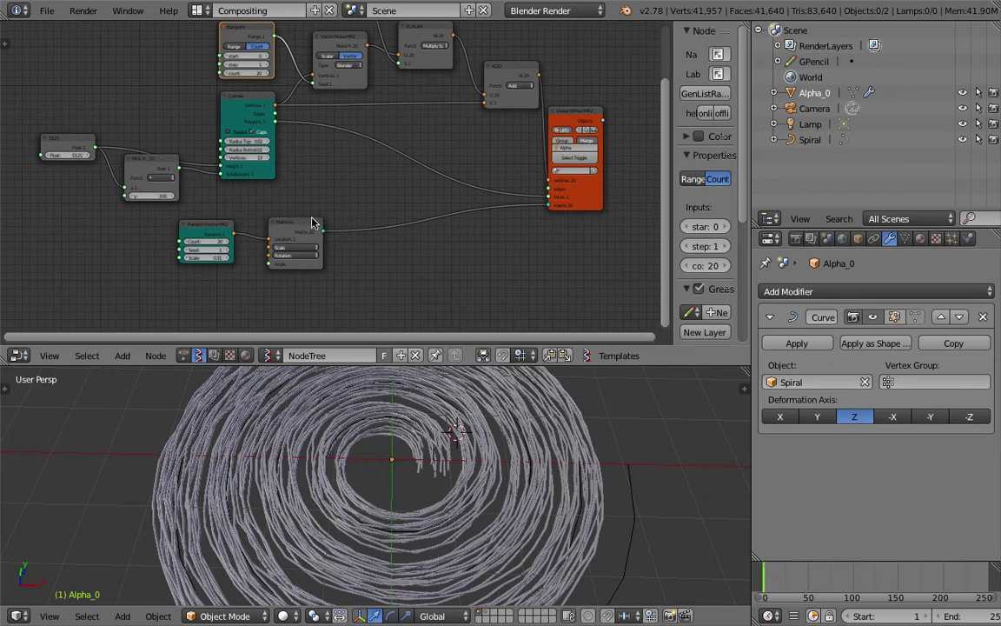
left_click(318, 225)
left_click_drag(318, 224, 511, 216)
left_click_drag(230, 226, 449, 221)
middle_click_drag(652, 196, 356, 258)
scroll(352, 257, "up", 2)
left_click(201, 285)
middle_click_drag(202, 283, 346, 213)
scroll(404, 127, "up", 1)
left_click_drag(425, 101, 477, 97)
middle_click_drag(384, 305, 465, 310)
middle_click_drag(411, 465, 541, 425)
middle_click_drag(362, 525, 388, 479)
middle_click_drag(461, 271, 365, 233)
scroll(429, 246, "up", 1)
left_click_drag(316, 238, 366, 222)
left_click_drag(207, 249, 258, 228)
scroll(348, 174, "up", 4)
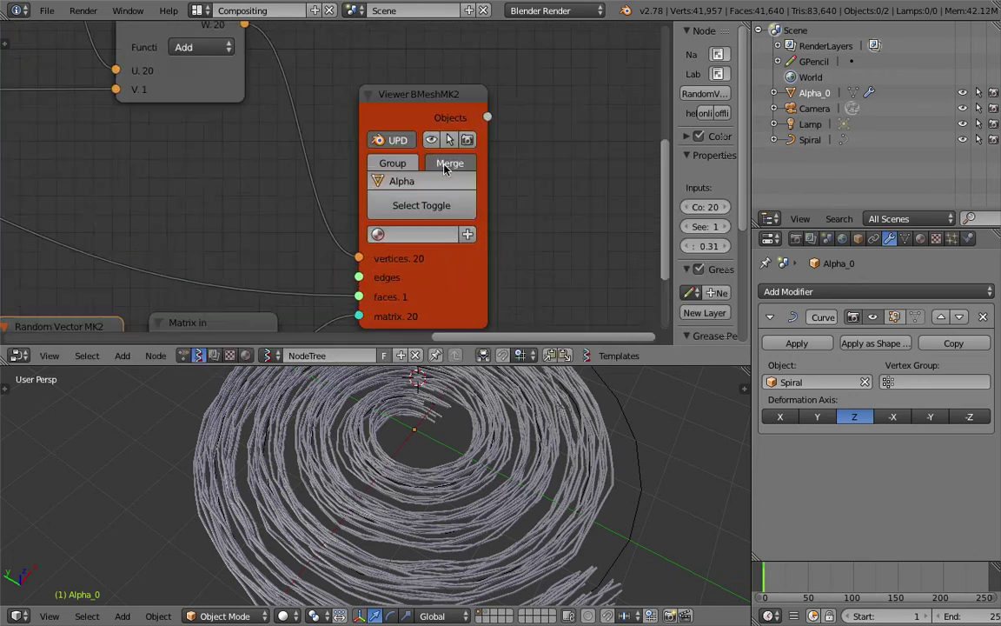
scroll(447, 465, "down", 3)
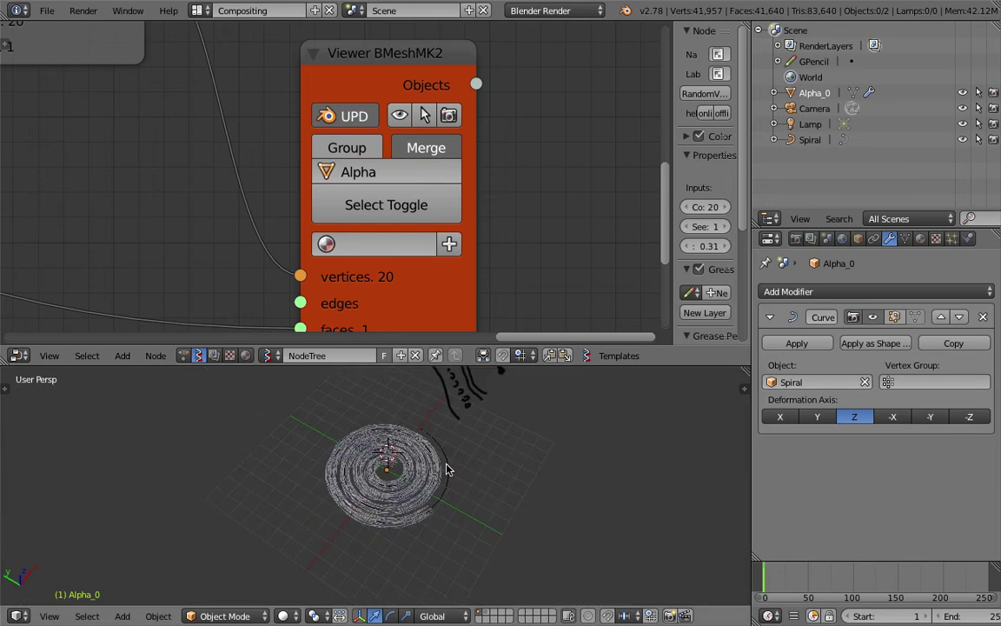
Step: Select the spiral strands mesh, then switch the render engine to Cycles and the node editor to material shader nodes
right_click(447, 465)
scroll(447, 466, "up", 2)
middle_click_drag(438, 465, 488, 442)
scroll(246, 273, "down", 1)
middle_click_drag(260, 287, 274, 245)
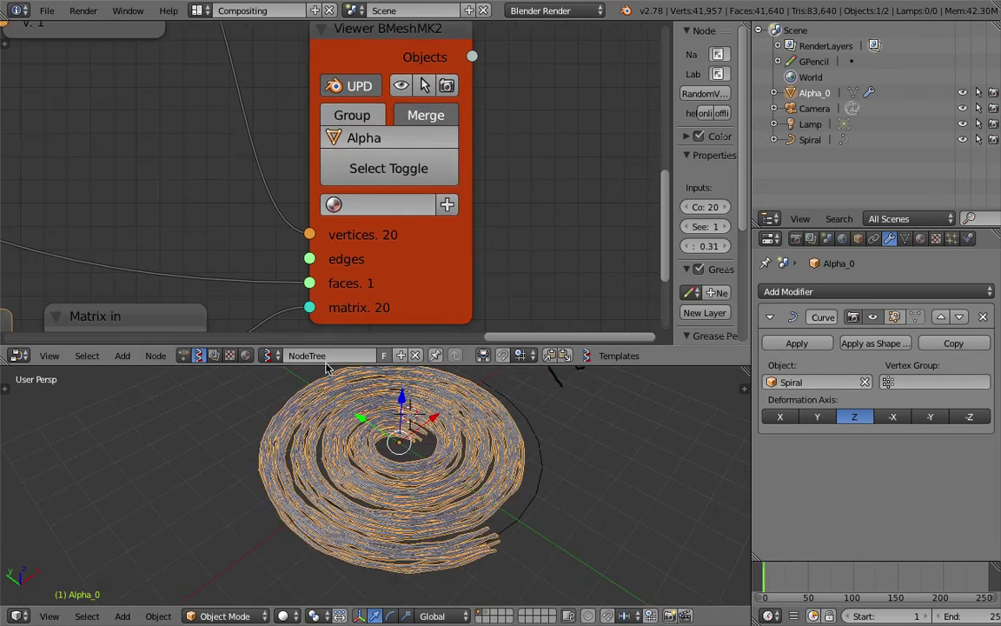
left_click_drag(319, 364, 320, 320)
left_click(561, 10)
left_click(553, 74)
left_click(246, 311)
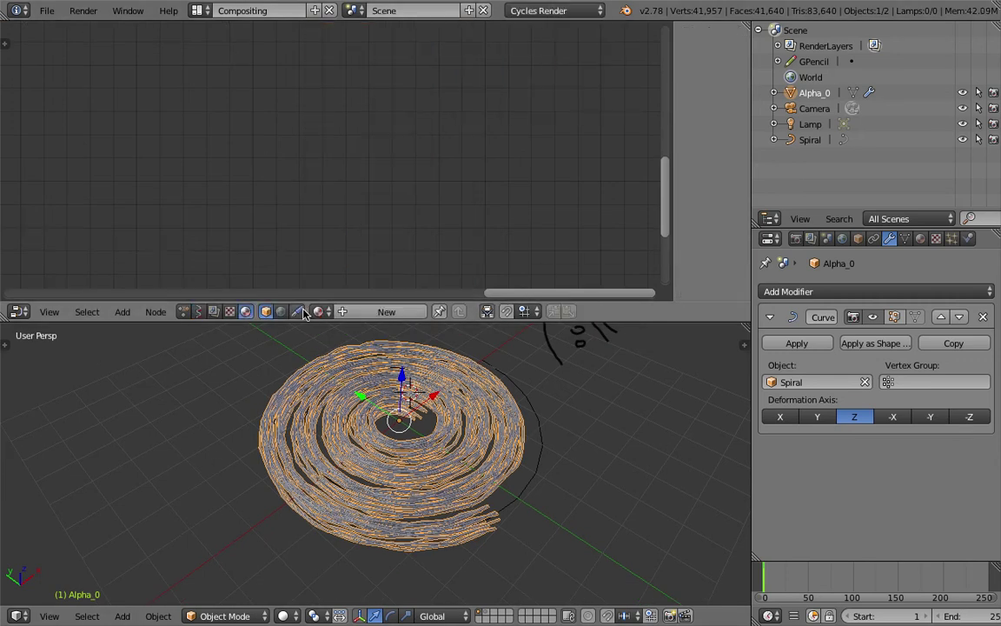
Step: Create a new material for the strands and add an Object Info node to its shader tree
key("shift+a")
left_click(307, 161)
type("rand")
key("ctrl+a")
type("bob")
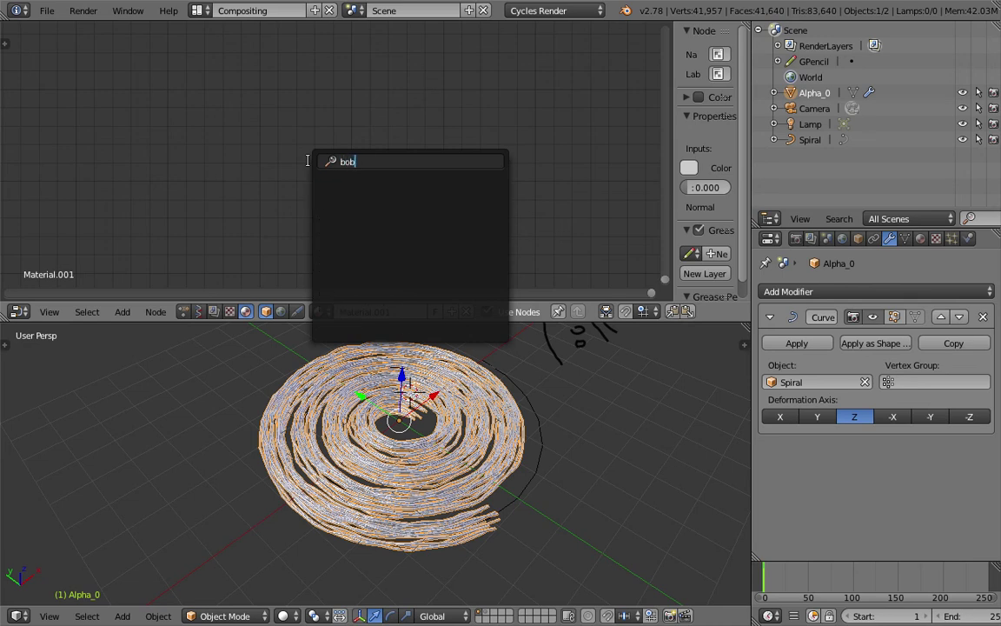
key("BackSpace")
key("BackSpace")
key("BackSpace")
type("objec")
key("Return")
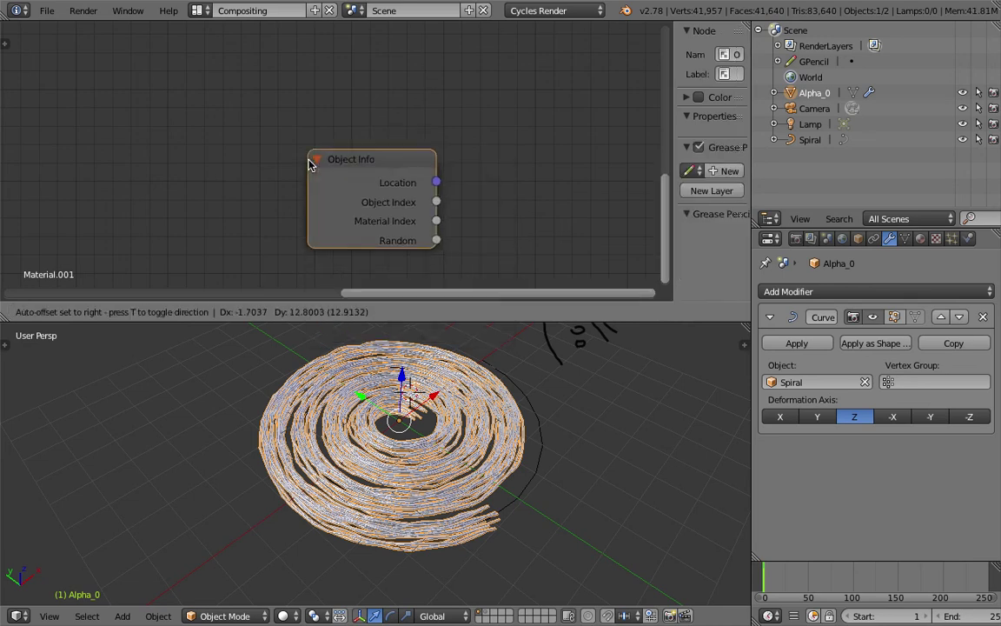
scroll(384, 147, "up", 2)
Step: Display the strands' material properties and move the Object Info node well to the left of the Diffuse BSDF node
key("shift+a")
left_click(413, 139)
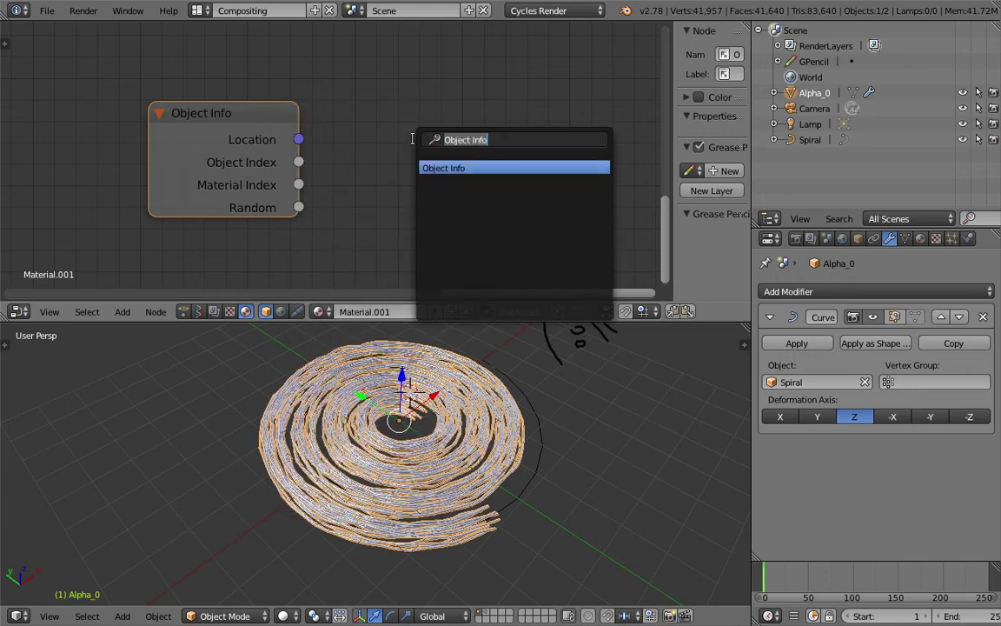
left_click(920, 238)
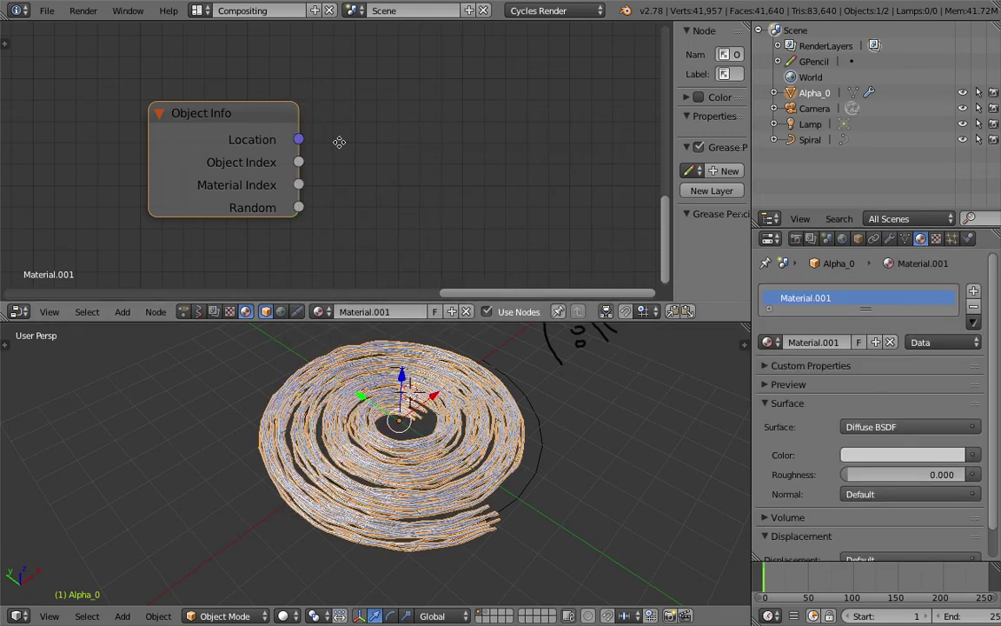
scroll(438, 174, "down", 19)
left_click_drag(314, 156, 108, 65)
middle_click_drag(128, 59, 175, 88)
key("Home")
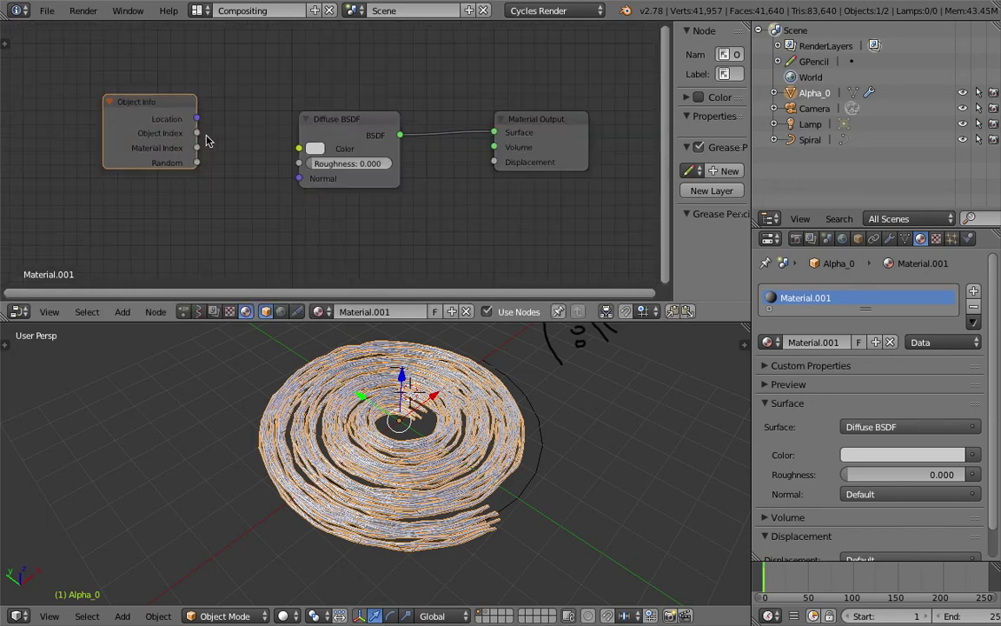
left_click_drag(187, 156, 100, 159)
Step: Add a ColorRamp node between the Object Info and Diffuse BSDF nodes
key("space")
type("color")
key("Down")
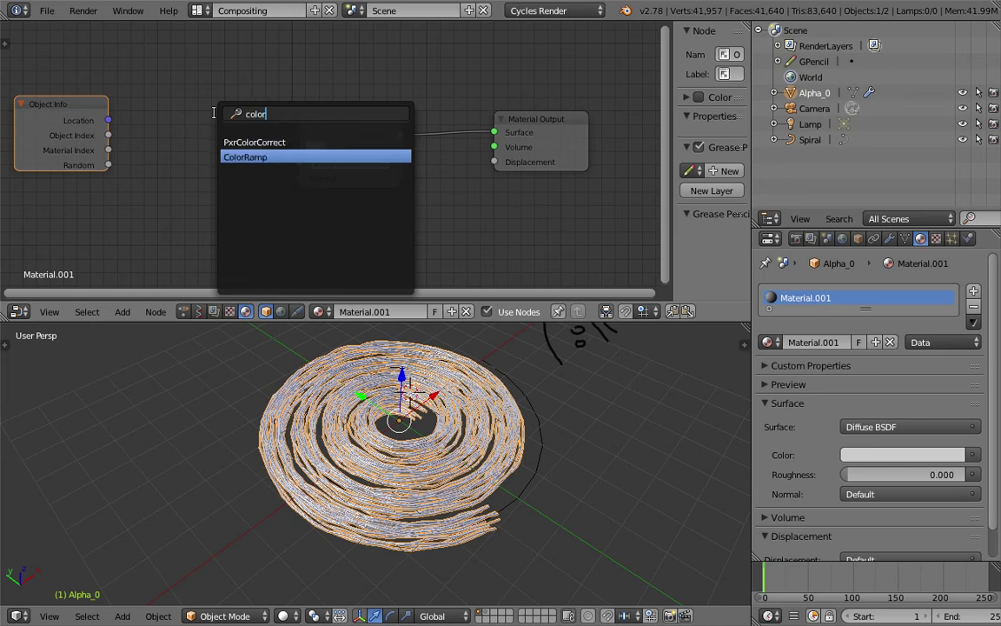
key("Return")
left_click_drag(220, 107, 160, 100)
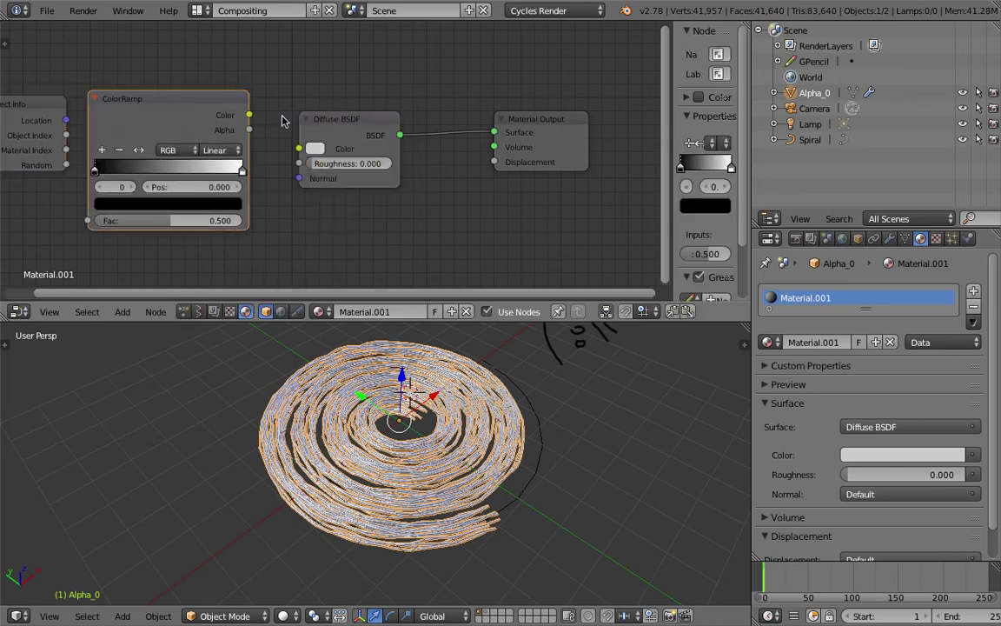
Step: Connect the ColorRamp's Color output to the Diffuse BSDF color, and Object Info's Random output to the ramp's Fac
left_click(334, 120)
middle_click_drag(335, 119, 409, 110)
left_click(391, 139)
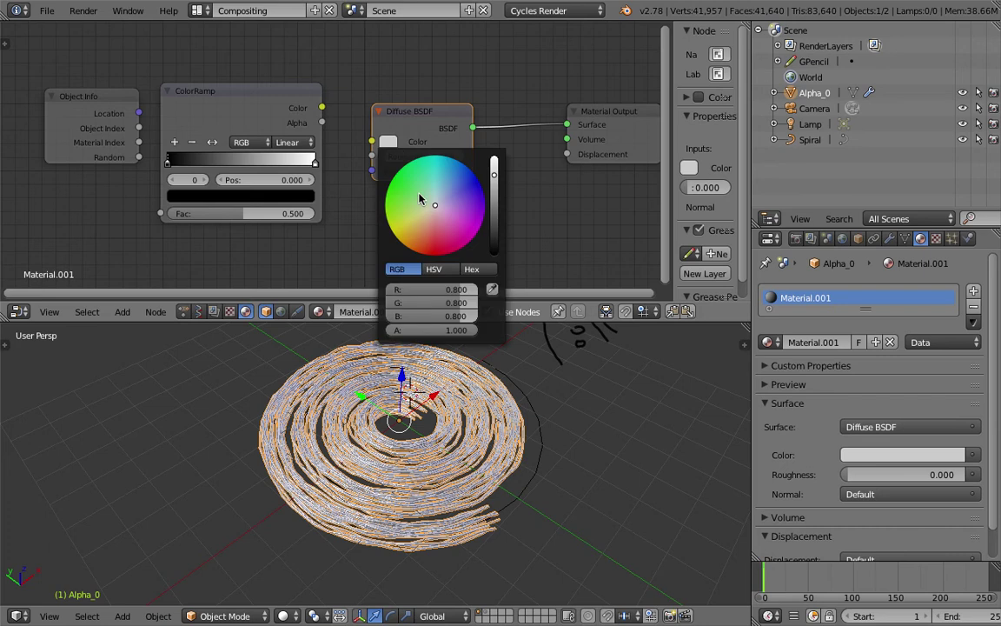
left_click(430, 230)
left_click_drag(323, 108, 372, 141)
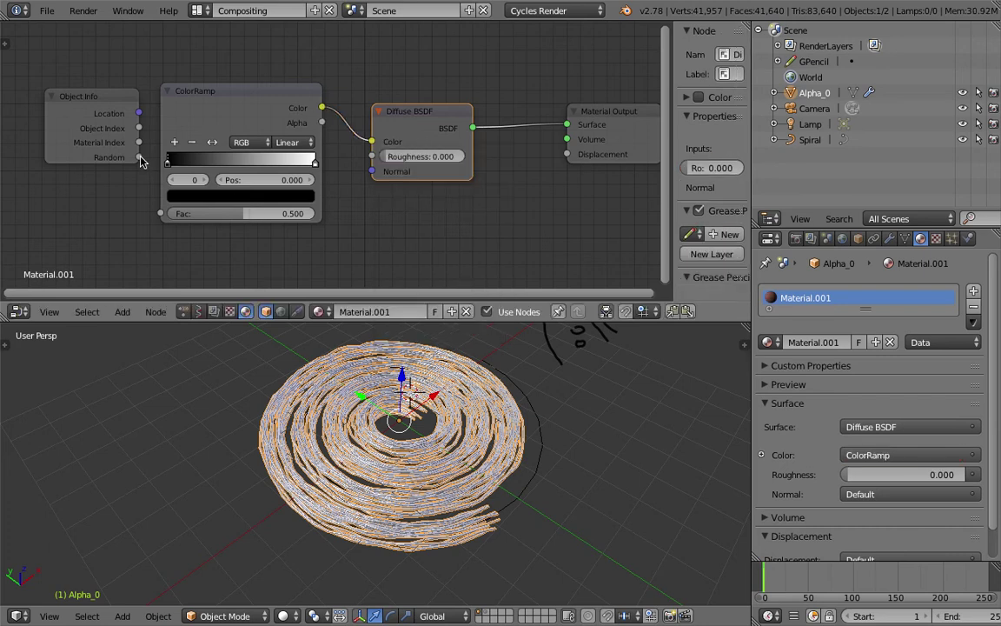
left_click_drag(110, 124, 192, 211)
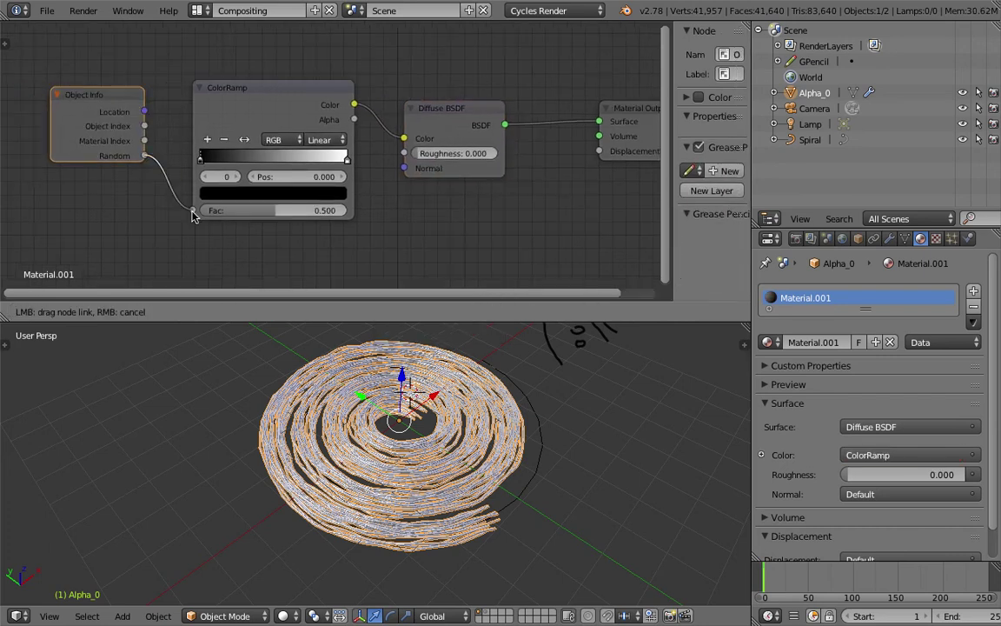
Step: Set the ColorRamp node to HSV color mode with Clockwise interpolation
scroll(87, 144, "up", 2)
left_click(318, 139)
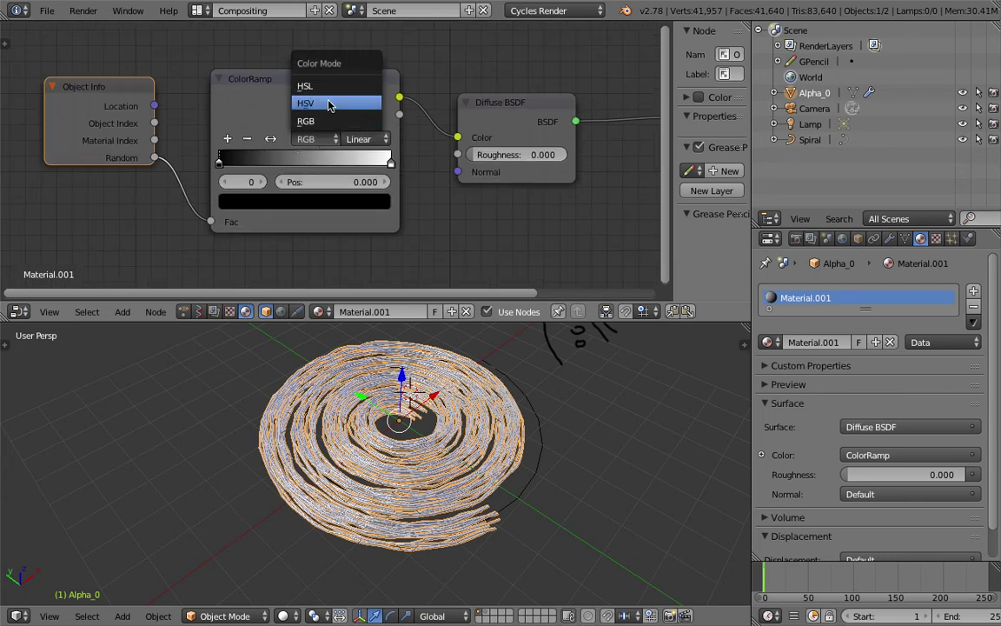
left_click(331, 103)
left_click(359, 139)
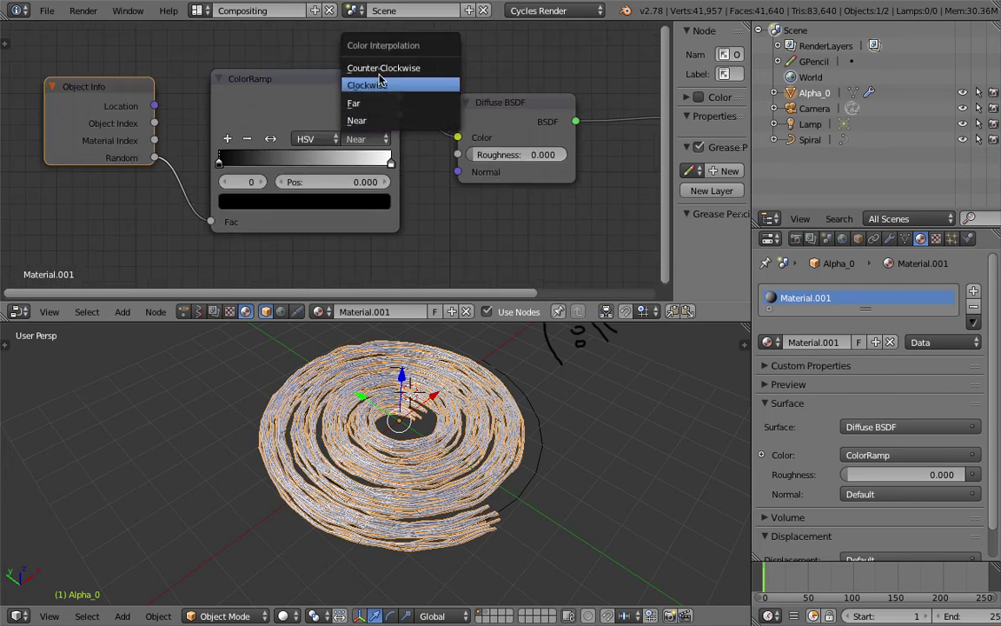
left_click(379, 82)
Step: Color the ColorRamp's first stop a bright pinkish red and its last stop a light periwinkle blue
left_click(219, 166)
left_click(278, 201)
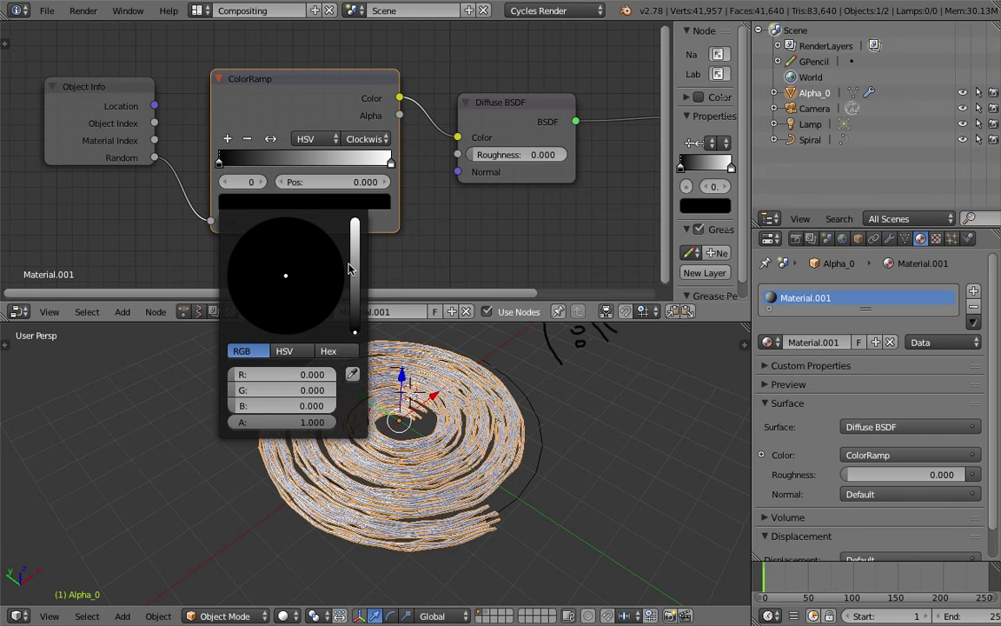
left_click_drag(354, 267, 355, 218)
left_click(303, 330)
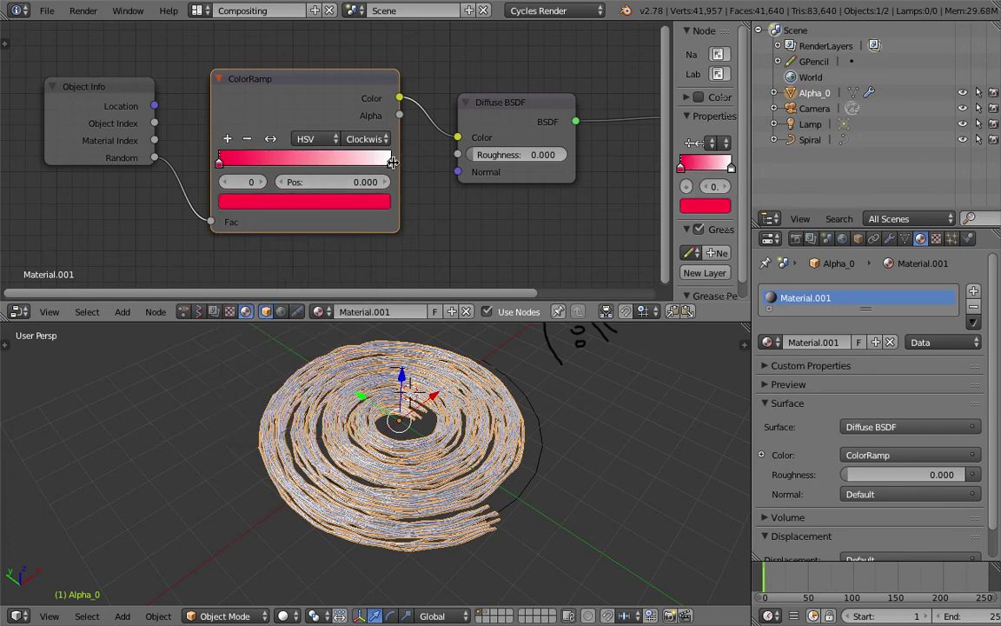
left_click(391, 164)
left_click(352, 202)
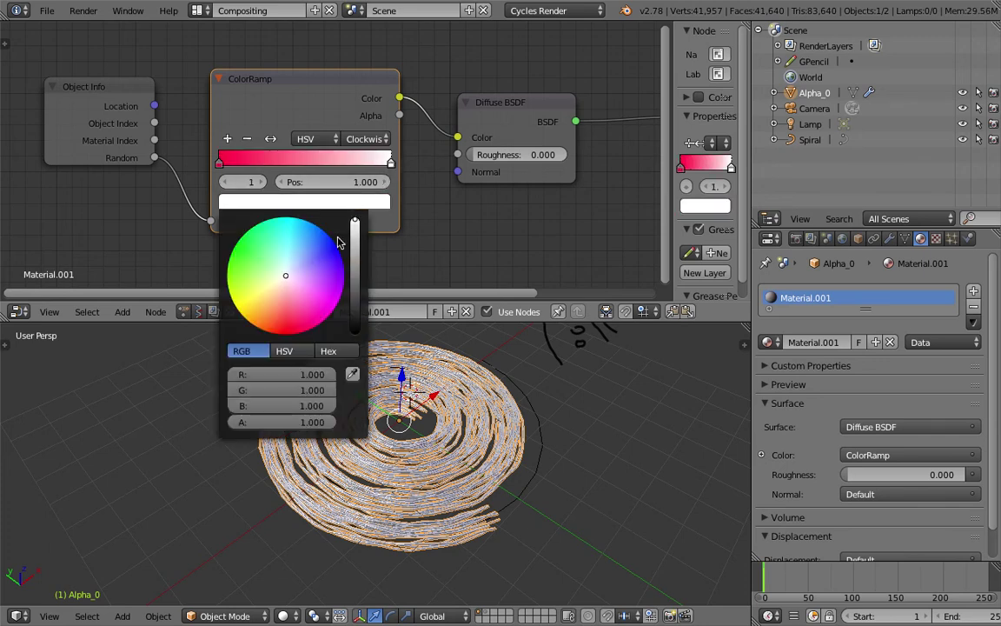
left_click(260, 257)
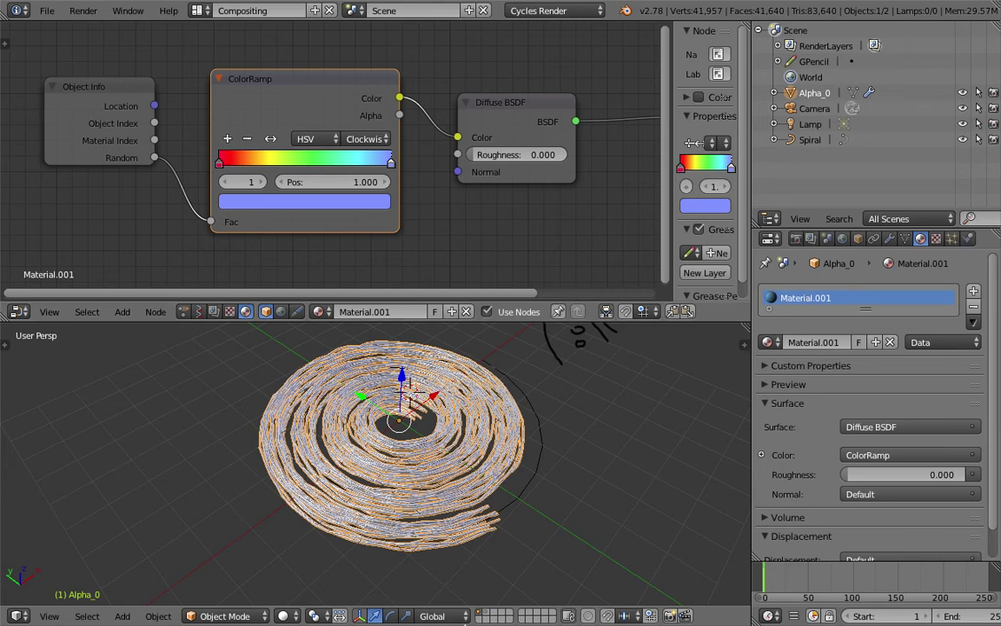
Step: Show the 3D view in Rendered shading, then enable nodes and Ambient Occlusion for the World
left_click(285, 615)
left_click(338, 514)
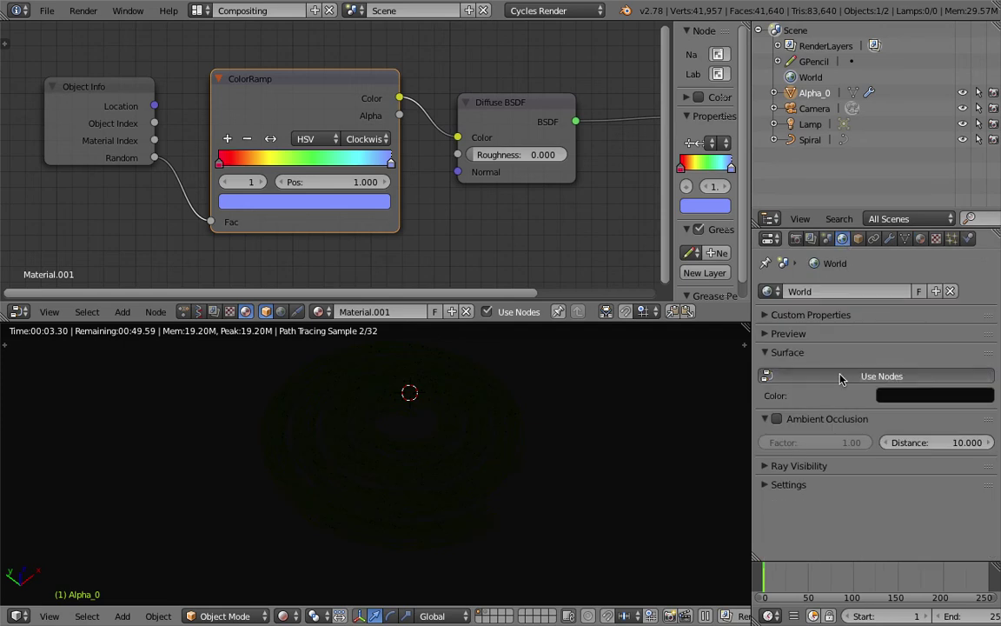
left_click(869, 375)
left_click(776, 467)
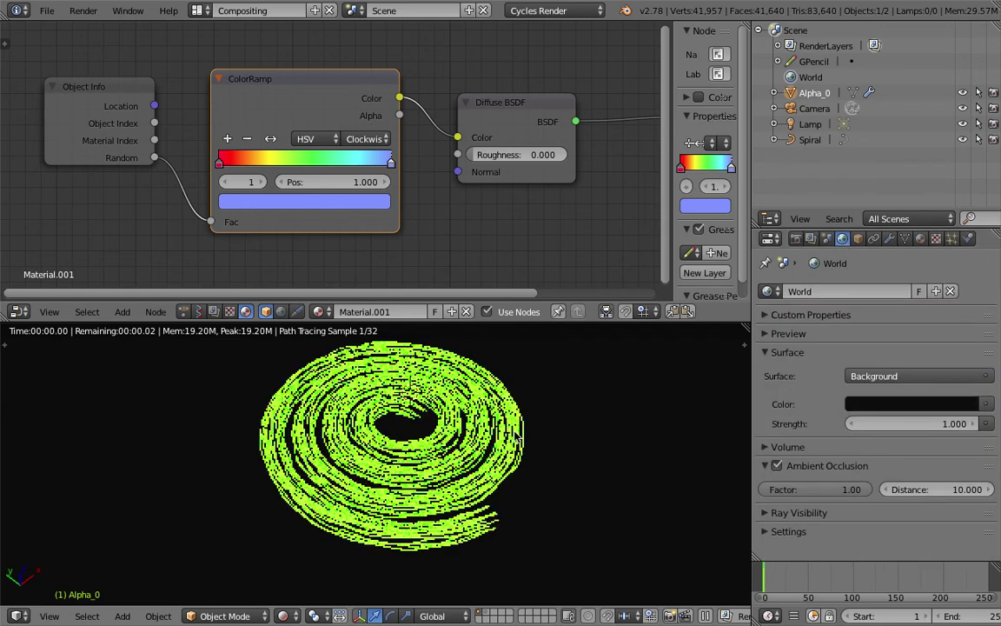
Step: Delete the ColorRamp node from the strands' material and return the 3D view to solid shading
scroll(461, 414, "up", 1)
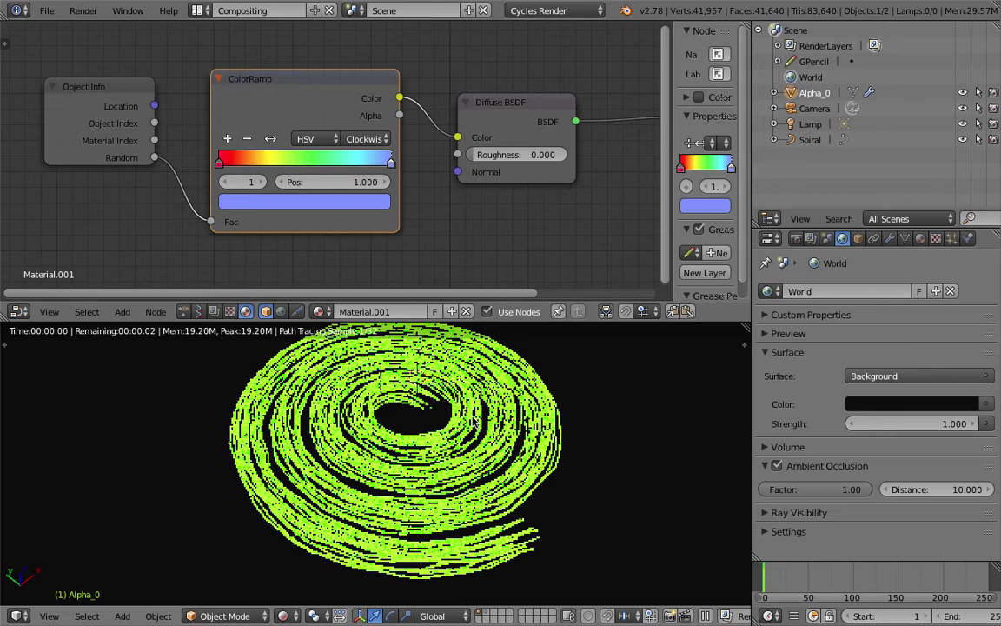
scroll(426, 412, "up", 1)
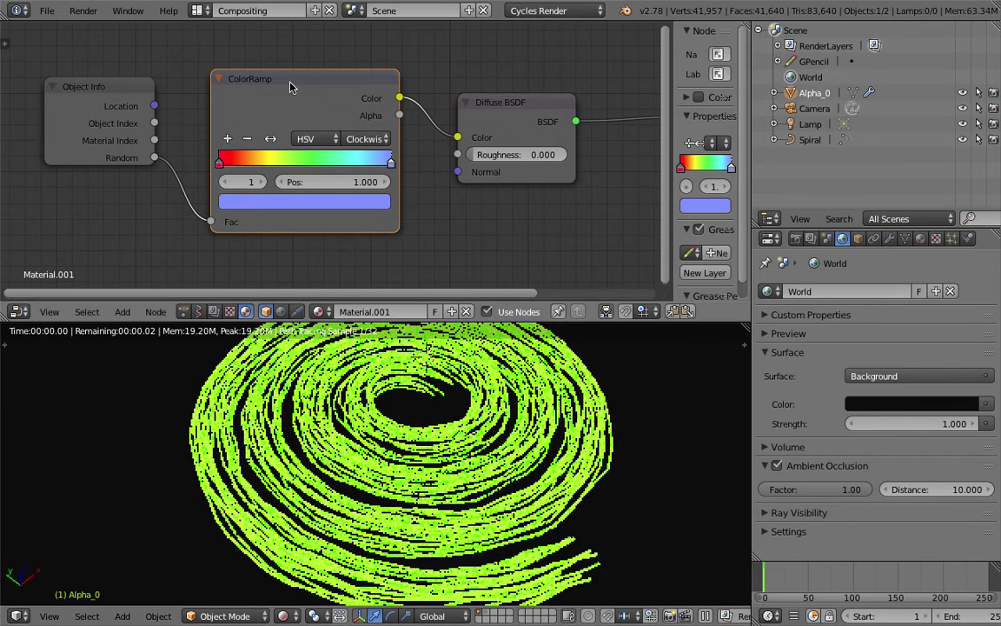
key("x")
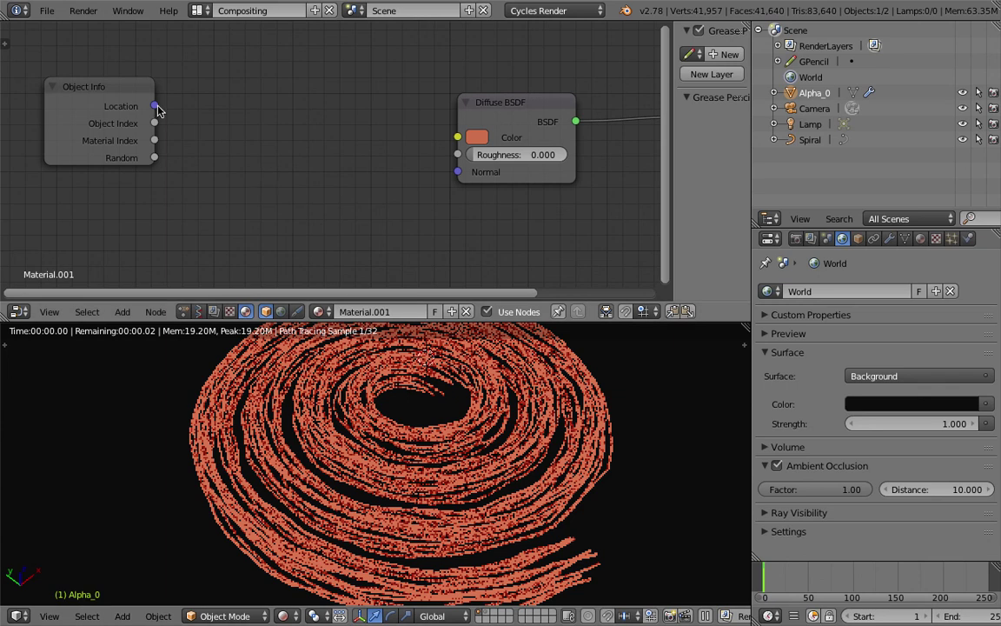
key("shift+z")
Step: Add a mesh cube and move it into the empty space beside the spiral
scroll(416, 494, "down", 4)
middle_click_drag(487, 445, 521, 438)
key("shift+a")
mouse_move(472, 383)
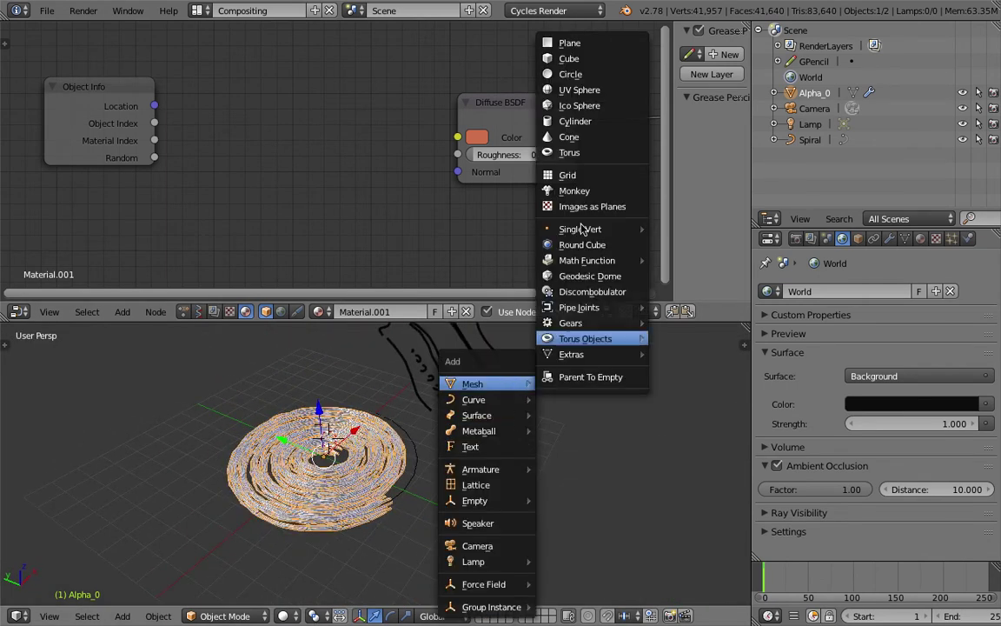
left_click(570, 58)
key("g")
left_click(537, 364)
Step: Duplicate the cube three times, spreading the copies into a loose group beside the spiral
key("shift+d")
left_click(612, 418)
key("shift+d")
left_click(684, 503)
key("shift+d")
left_click(594, 508)
Step: Join the four cubes into a single object and move it slightly up and closer to the spiral
right_click(520, 474)
right_click(570, 510, "shift")
right_click(633, 480, "shift")
right_click(559, 410, "shift")
key("ctrl+j")
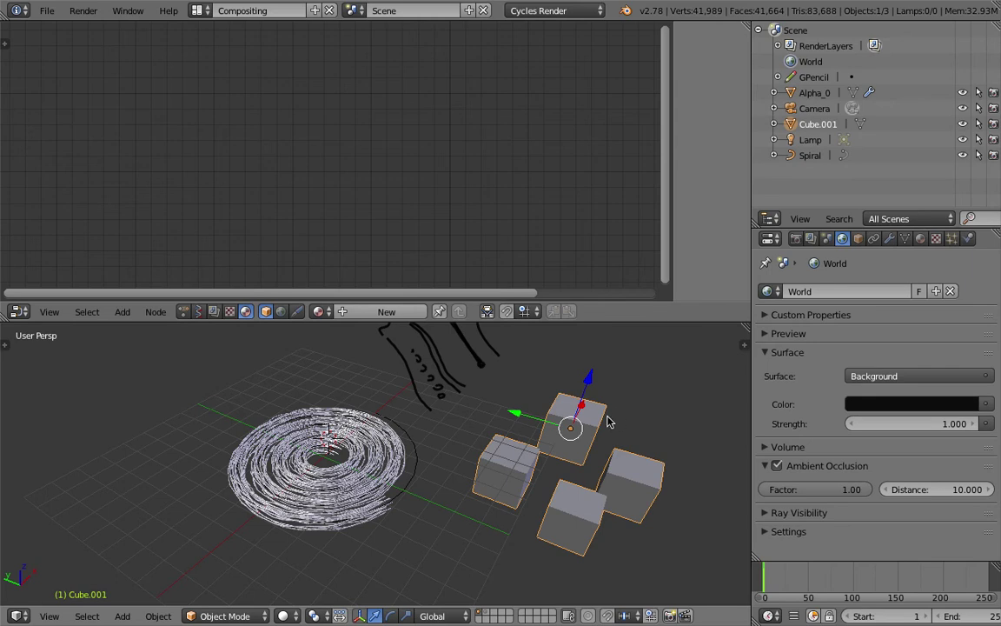
middle_click_drag(663, 396, 609, 409)
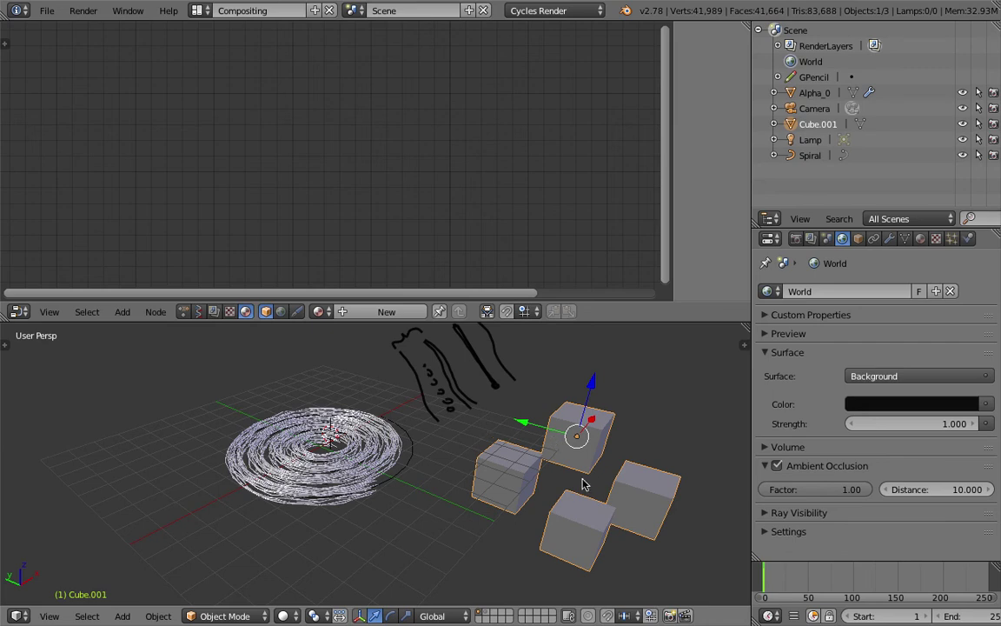
key("g")
left_click(576, 422)
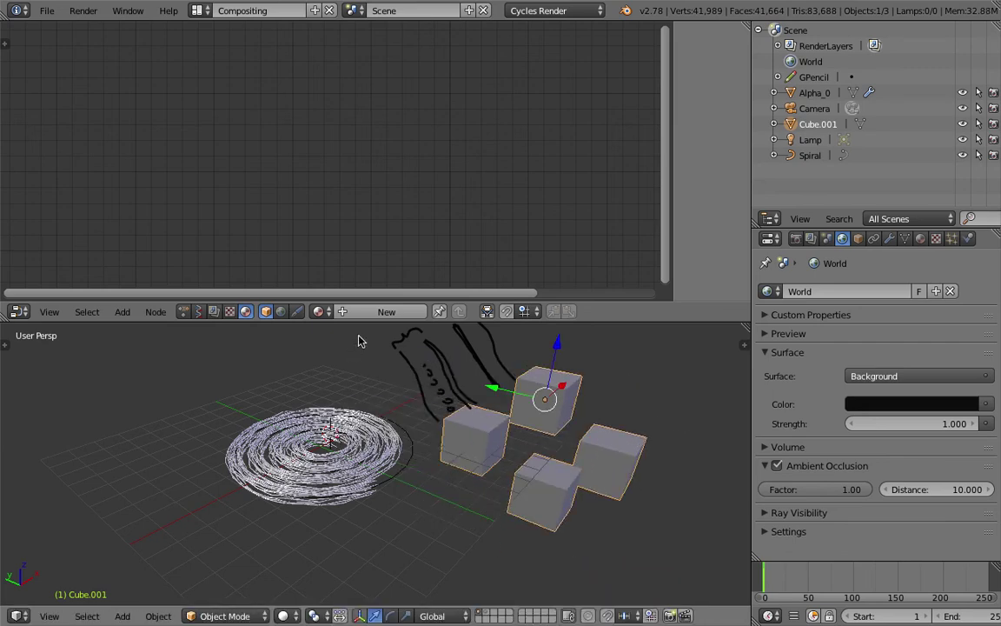
Step: Create a new material for the joined cubes and add a Noise Texture node before the Diffuse BSDF
left_click(371, 313)
middle_click_drag(356, 161, 250, 167)
scroll(230, 166, "down", 1)
key("shift+a")
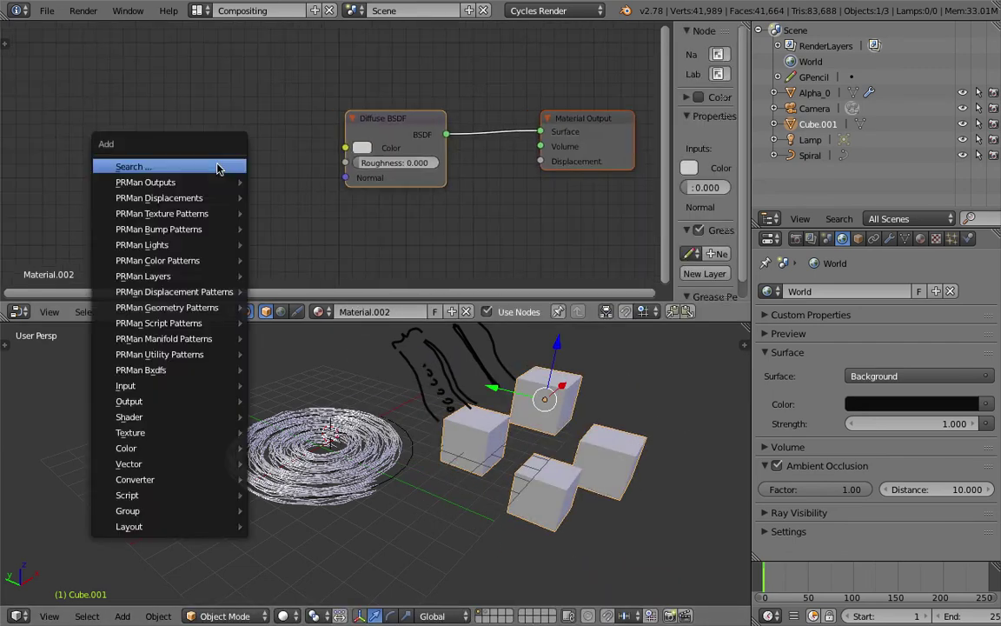
left_click(215, 166)
type("noise")
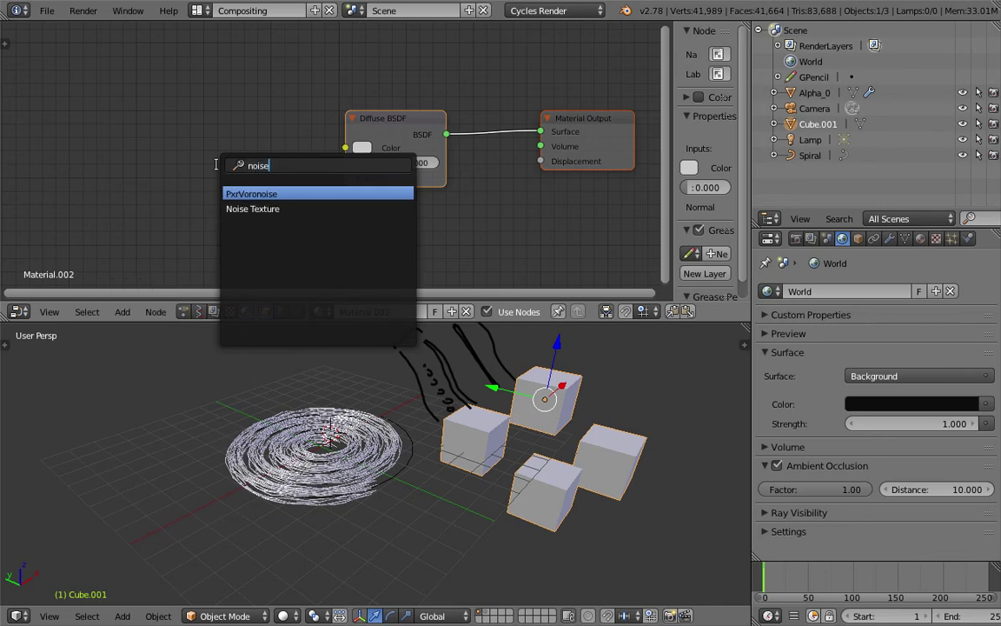
key("Return")
left_click(196, 147)
Step: Connect the Noise Texture's Color output to the Diffuse BSDF color and show the 3D view in Rendered shading
left_click_drag(288, 169, 348, 149)
left_click(283, 615)
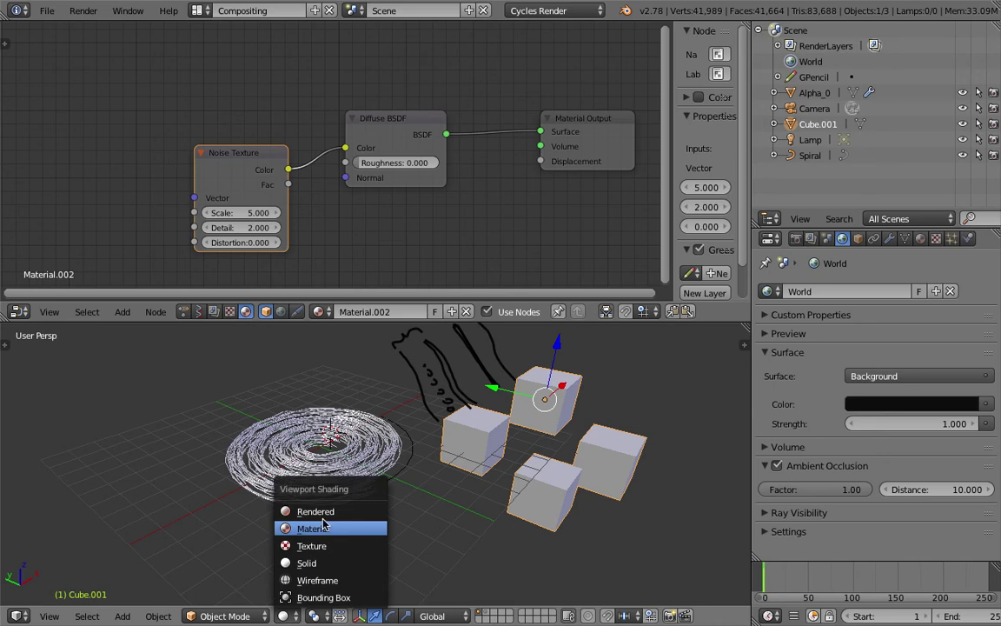
left_click(315, 512)
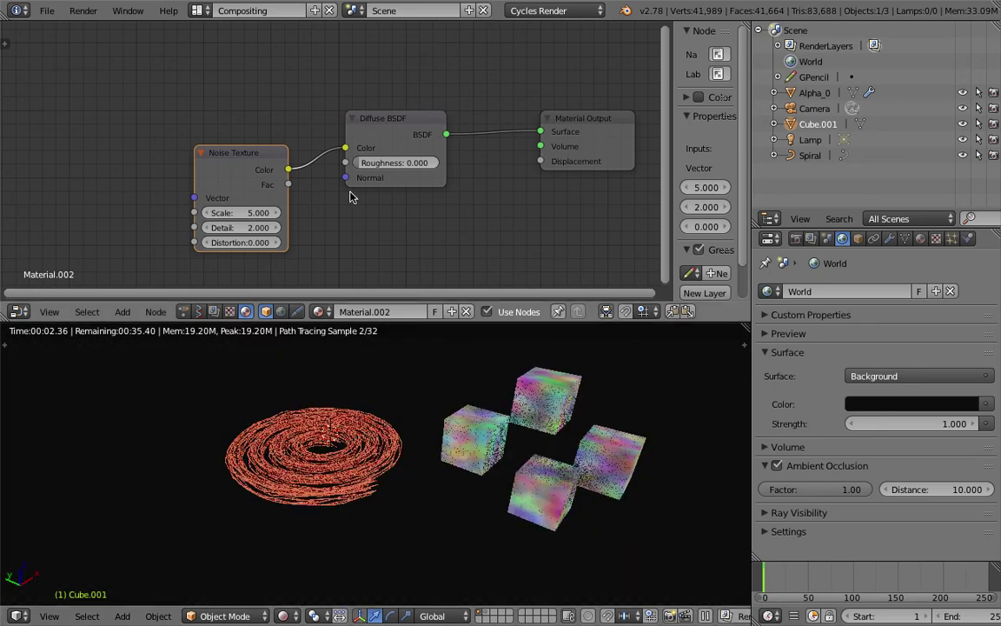
Step: Select the spiral strands object and assign it the cubes' noise material, Material.002
right_click(334, 461)
key("g")
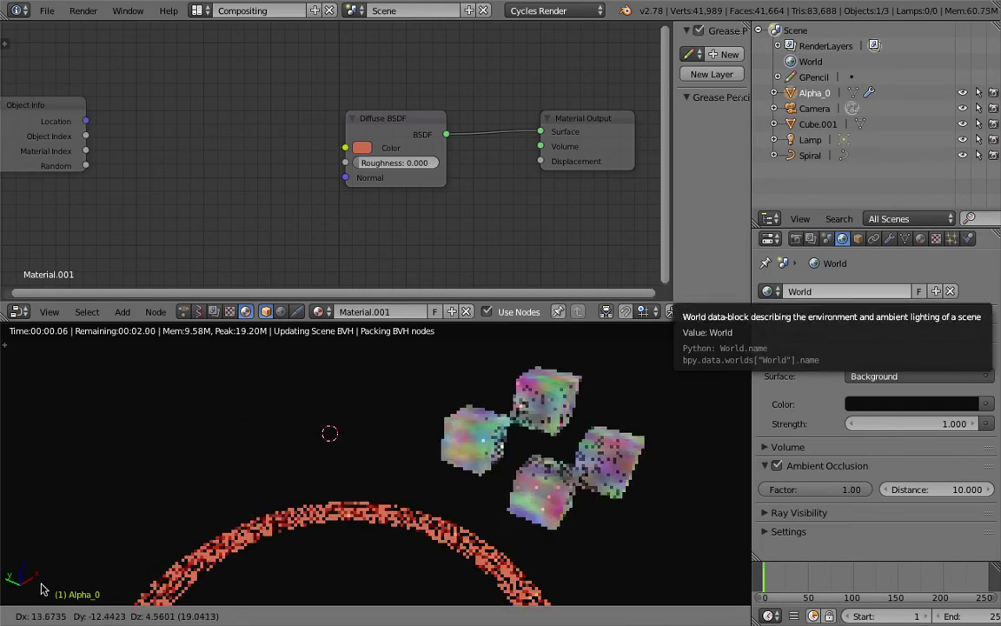
right_click(427, 489)
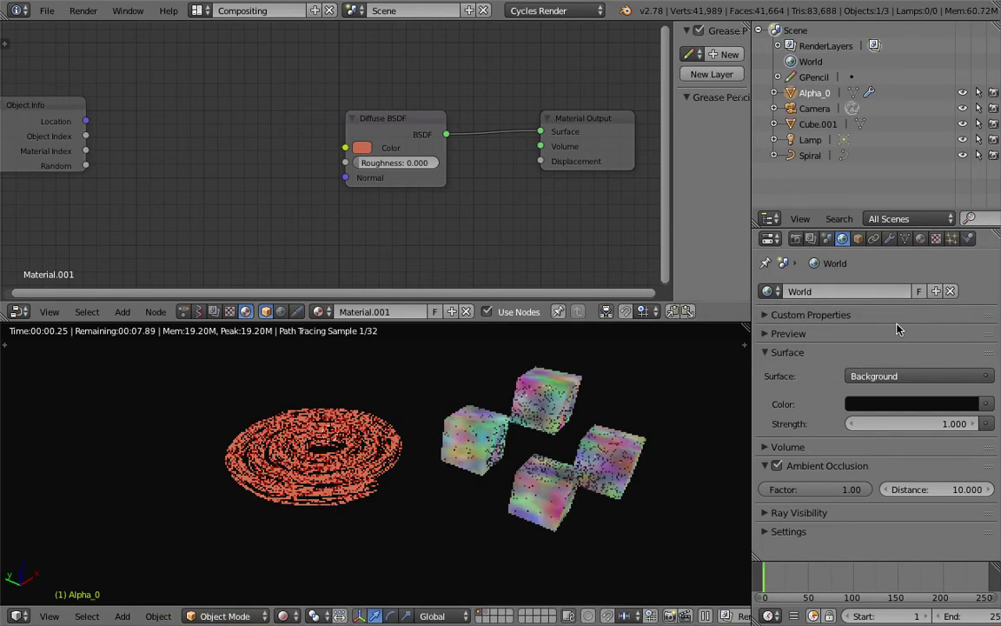
left_click(924, 240)
left_click(768, 342)
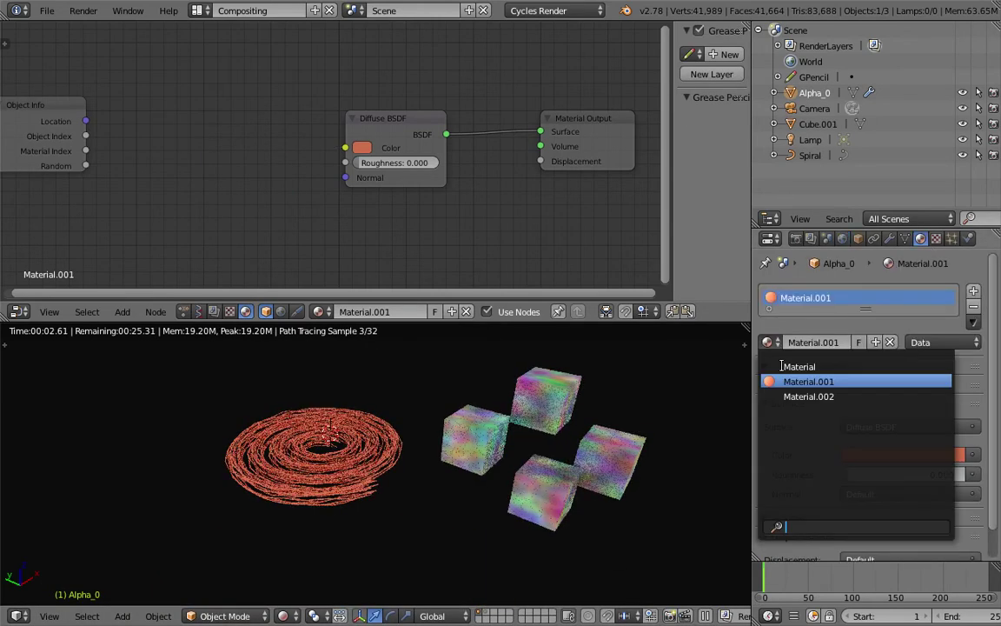
left_click(790, 397)
Step: Enlarge the 3D view and examine how the noise colors are distributed over the rendered strands
scroll(241, 445, "up", 4)
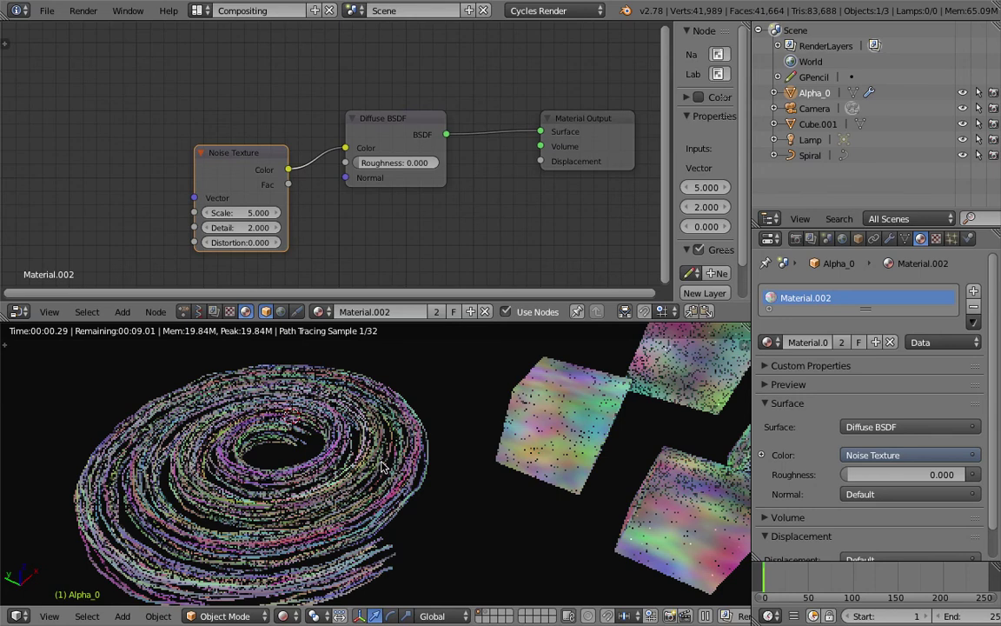
middle_click_drag(278, 428, 327, 426)
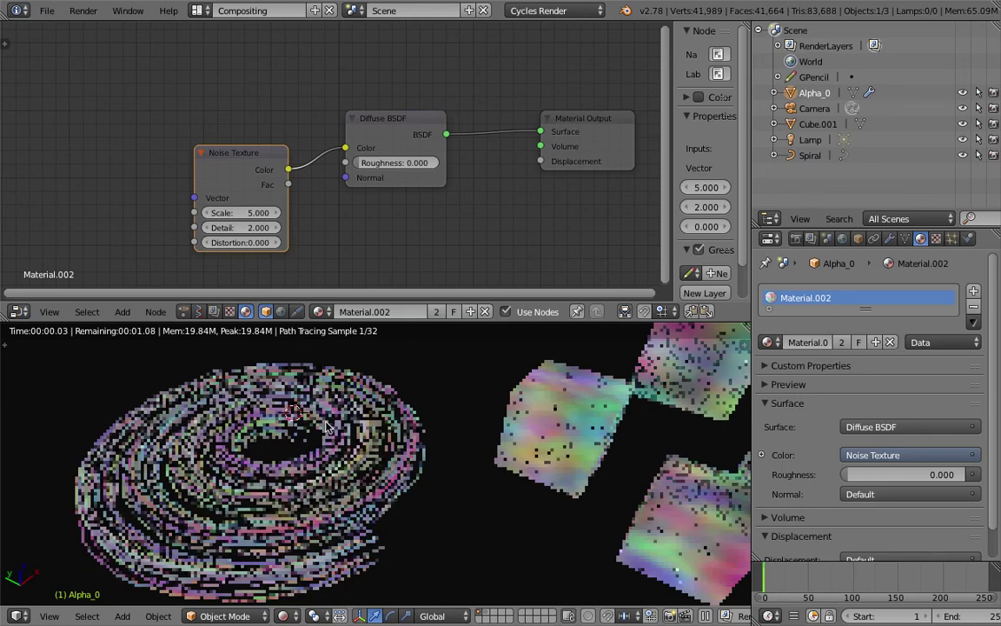
left_click_drag(303, 321, 304, 270)
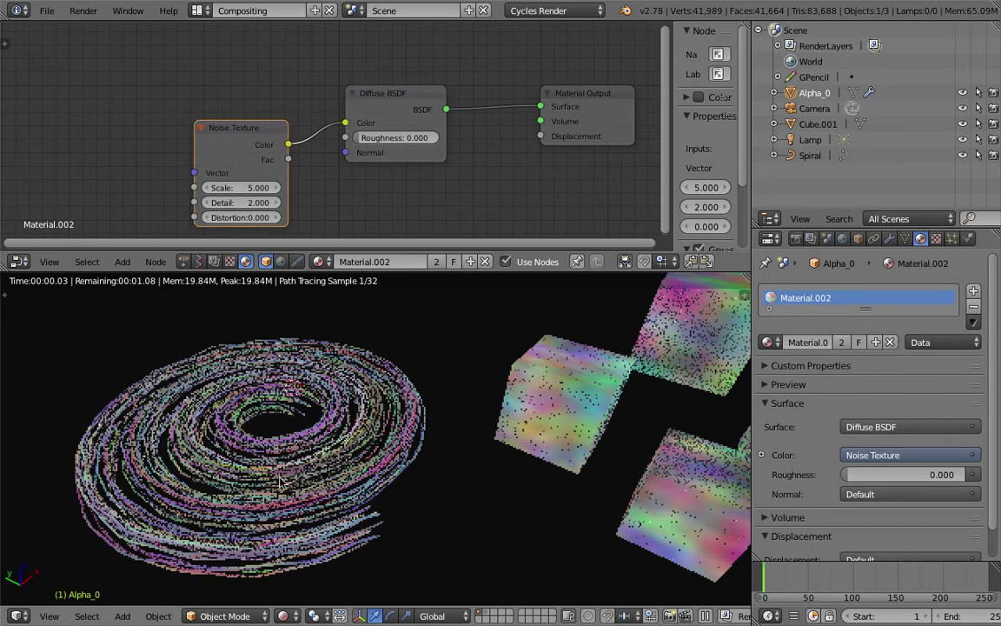
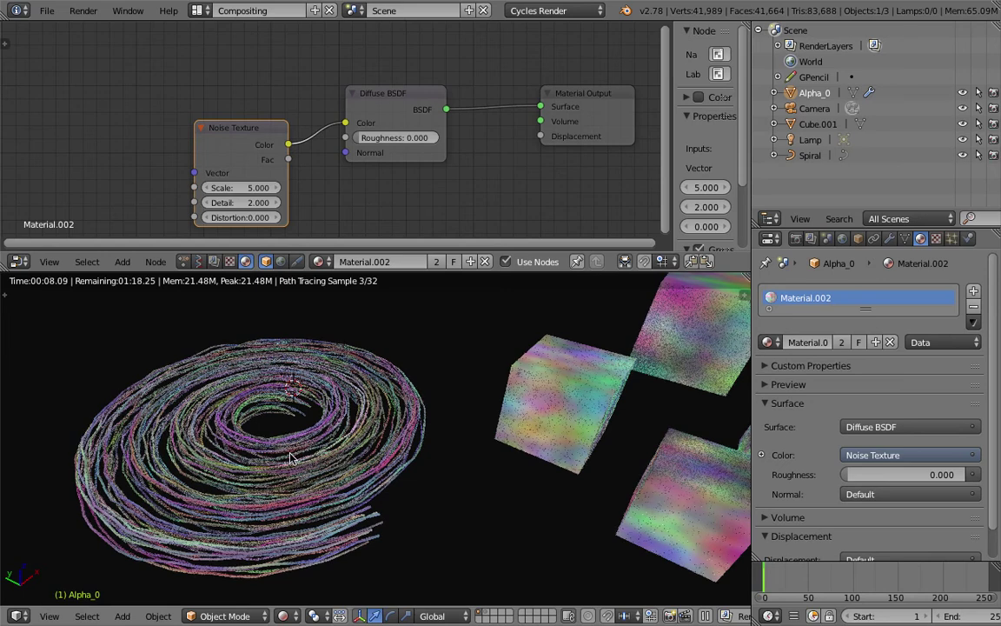
left_click(432, 352)
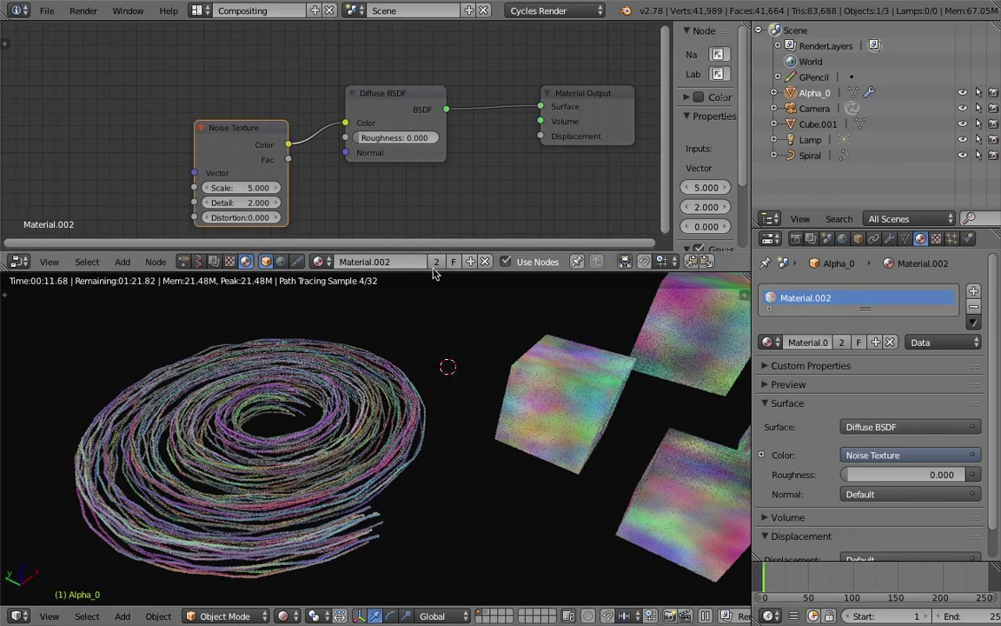
Step: Return the 3D view to solid shading and display the Sverchok NodeTree in the node editor
left_click(284, 616)
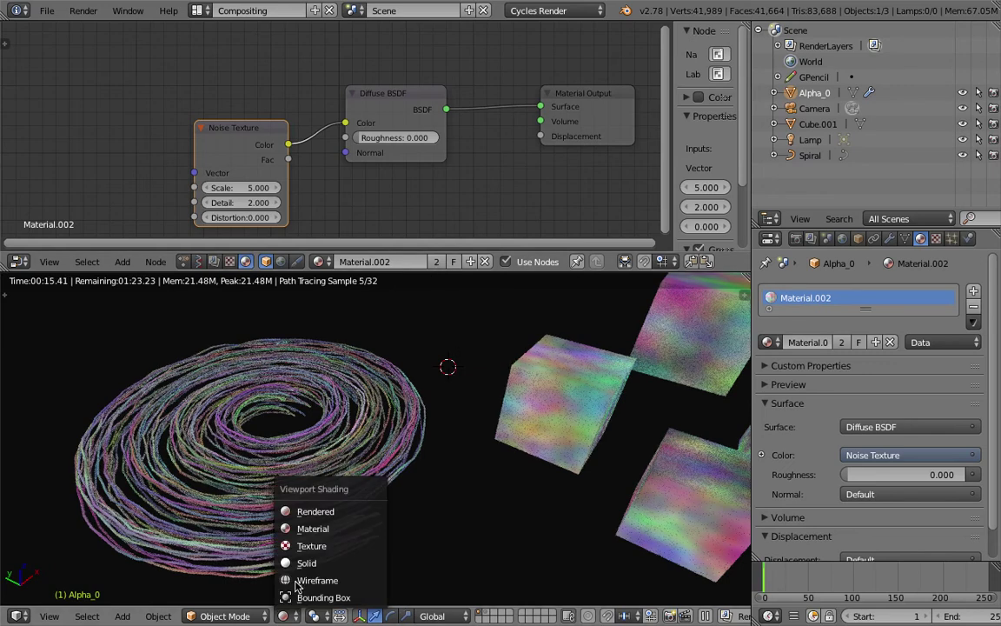
left_click(303, 565)
mouse_move(325, 418)
middle_mouse_down()
mouse_move(423, 458)
mouse_move(447, 417)
middle_mouse_up()
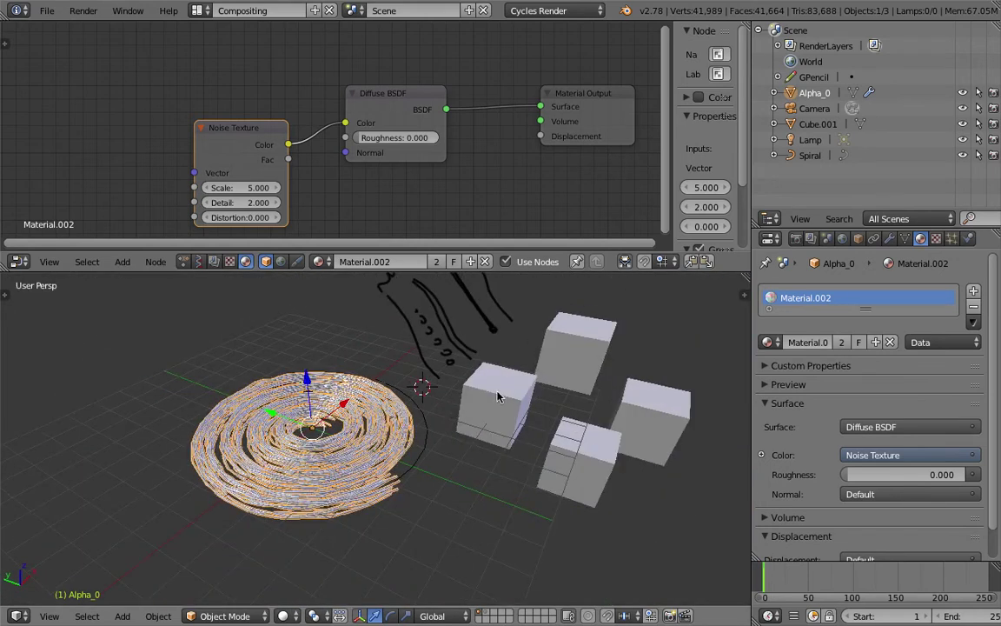
scroll(497, 397, "up", 3)
left_click(198, 261)
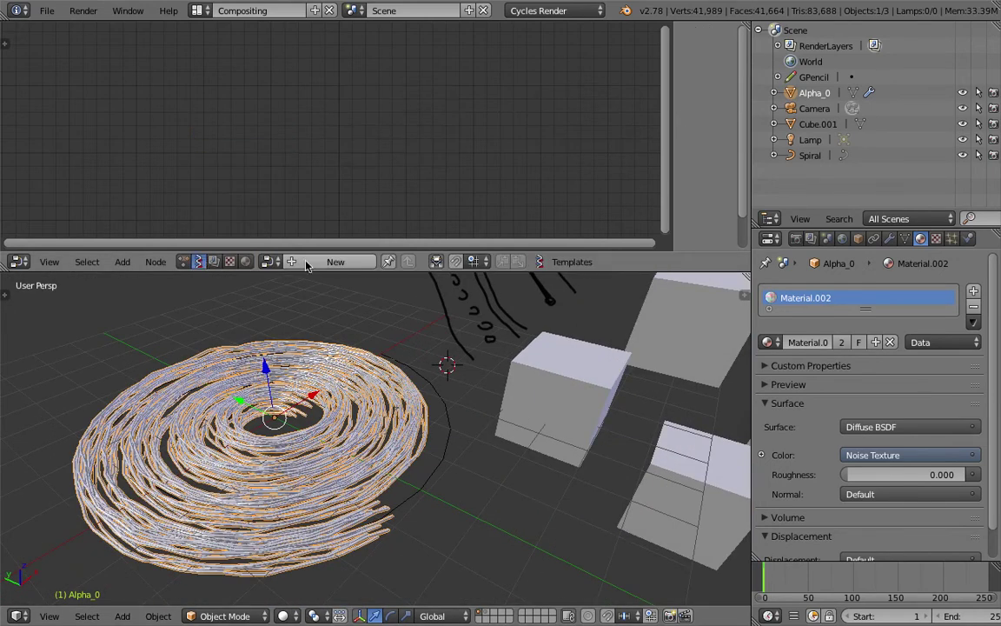
left_click(271, 261)
left_click(302, 286)
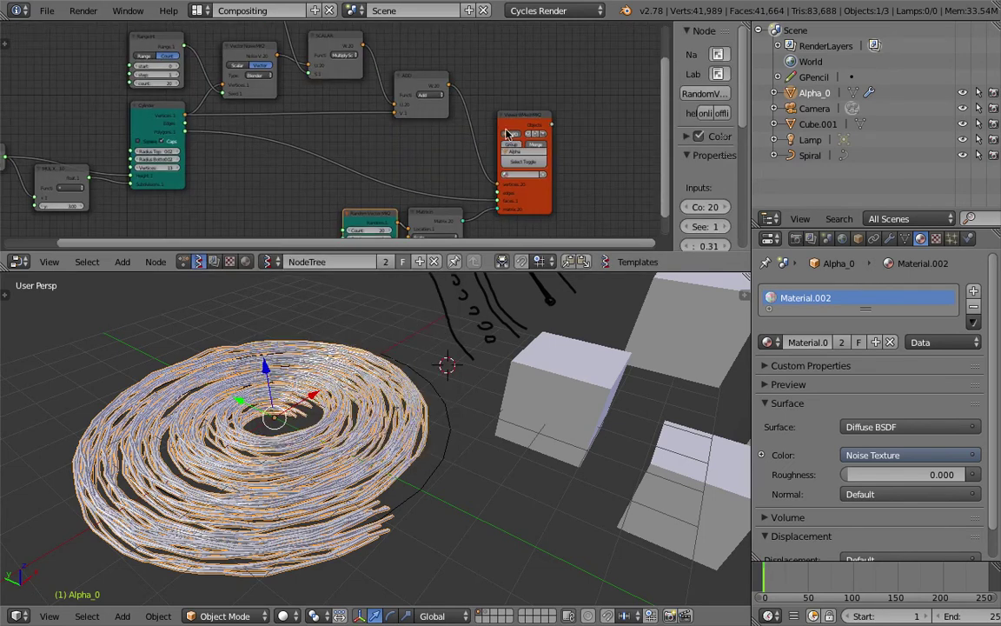
Step: Hide the node editor's properties sidebar and enlarge the node editor in width and height
key("n")
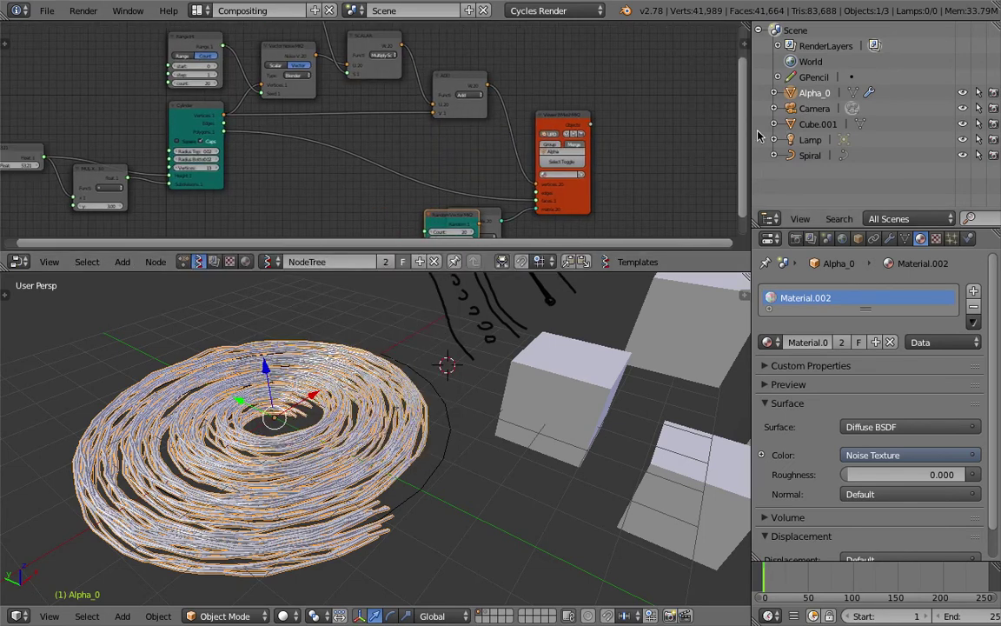
left_click_drag(752, 140, 830, 152)
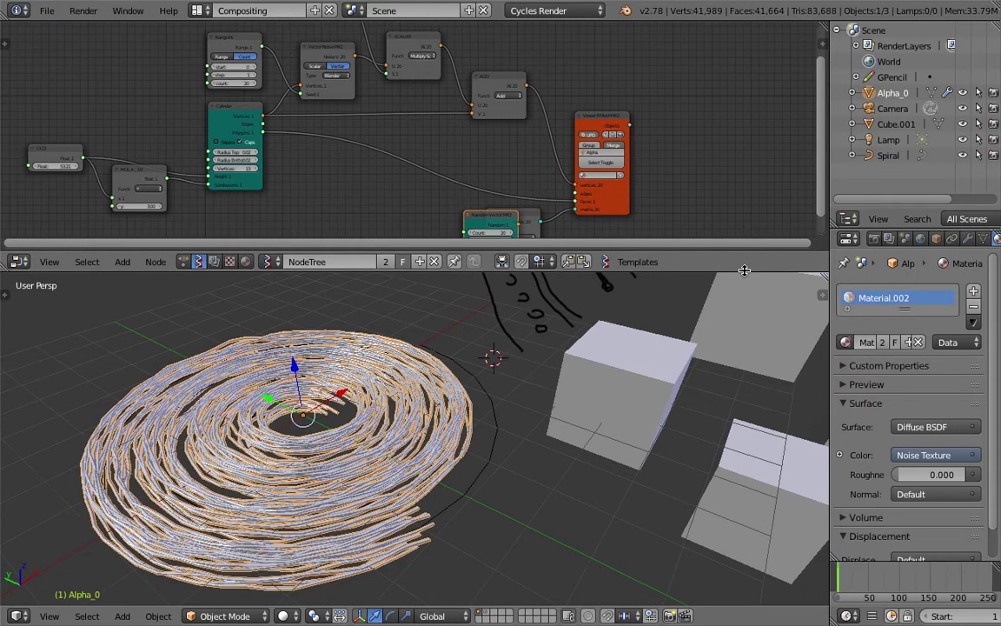
left_click_drag(744, 272, 739, 348)
Step: Separate the overlapping Random Vector MK2 and Matrix in nodes, and reposition the Cylinder node slightly
scroll(525, 267, "up", 3)
middle_click_drag(469, 238, 521, 170)
left_click_drag(530, 186, 466, 192)
middle_click_drag(463, 169, 476, 226)
left_click_drag(274, 118, 286, 137)
middle_click_drag(643, 209, 556, 189)
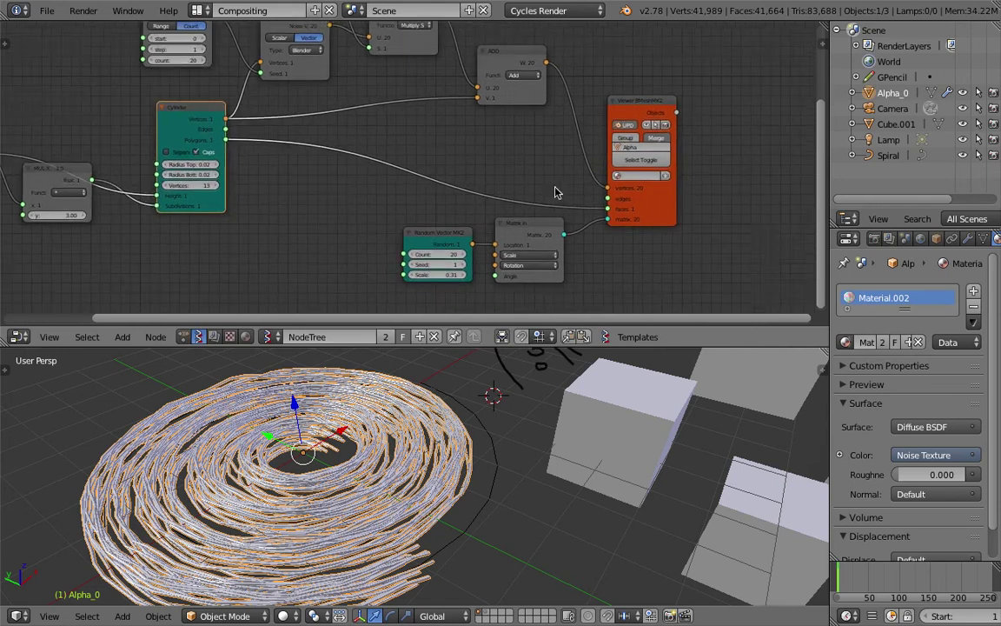
scroll(666, 207, "up", 1)
middle_click_drag(662, 208, 610, 197)
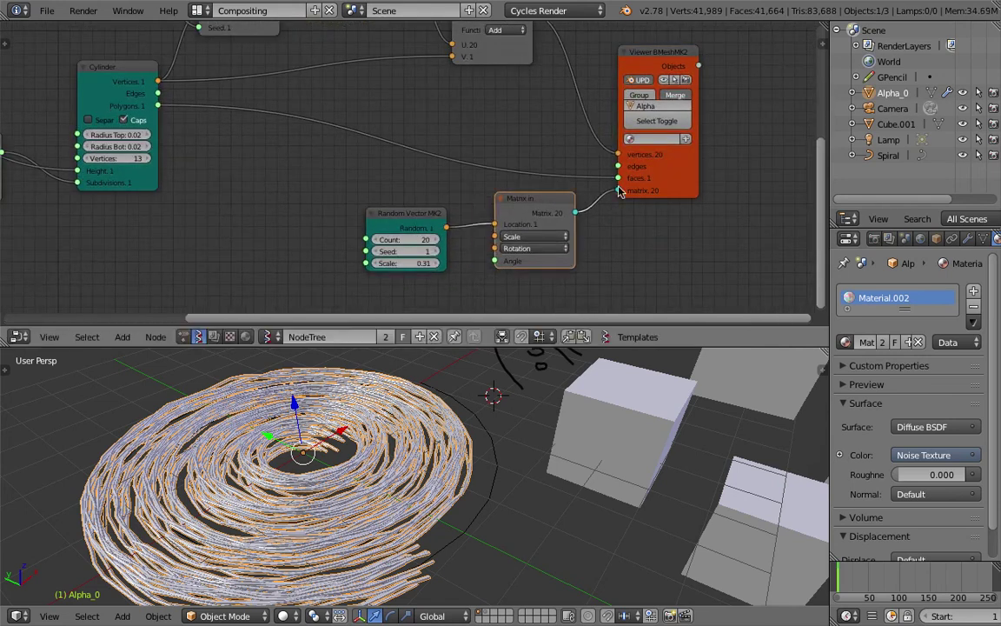
Step: Set the count to 50 in both the Random Vector MK2 node and the Range Int node
left_click(394, 239)
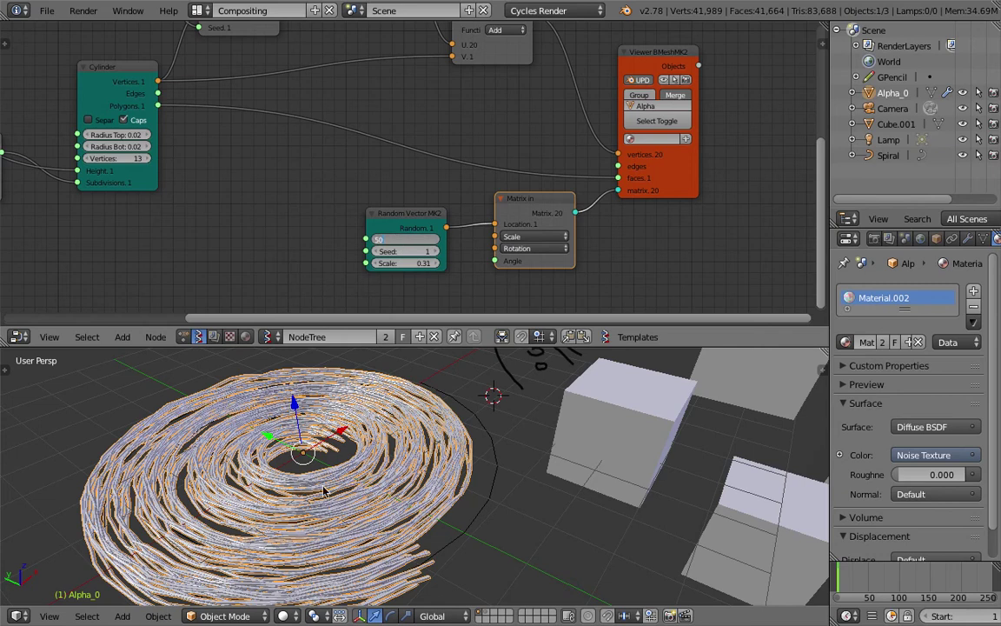
key("Return")
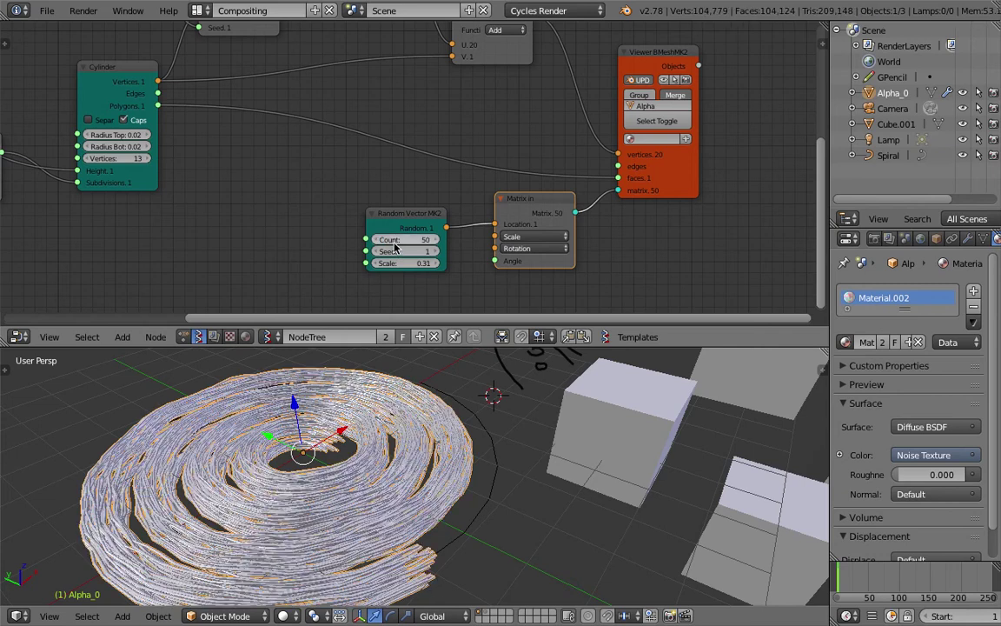
middle_click_drag(370, 221, 431, 222)
middle_click_drag(440, 438, 424, 451)
middle_click_drag(403, 226, 479, 233)
middle_click_drag(228, 114, 238, 117)
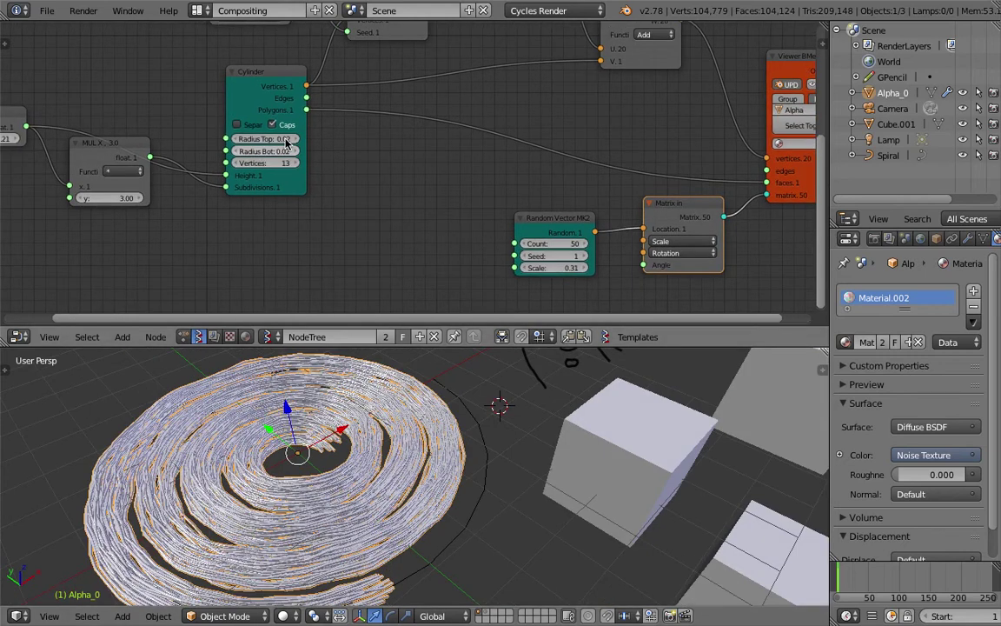
middle_click_drag(290, 139, 316, 150)
middle_click_drag(462, 203, 509, 200)
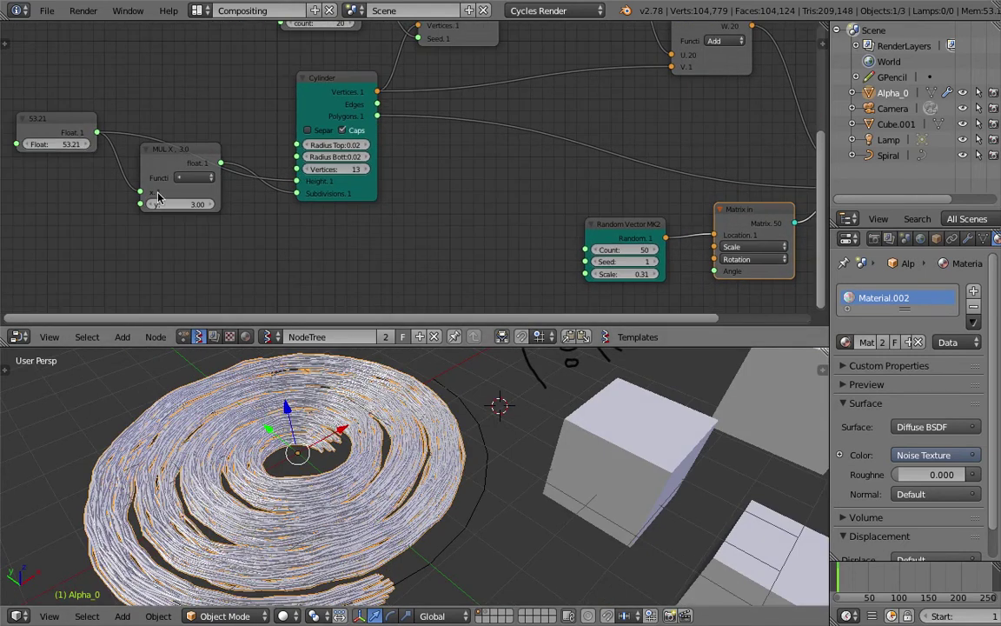
middle_click_drag(305, 56, 284, 155)
left_click(296, 126)
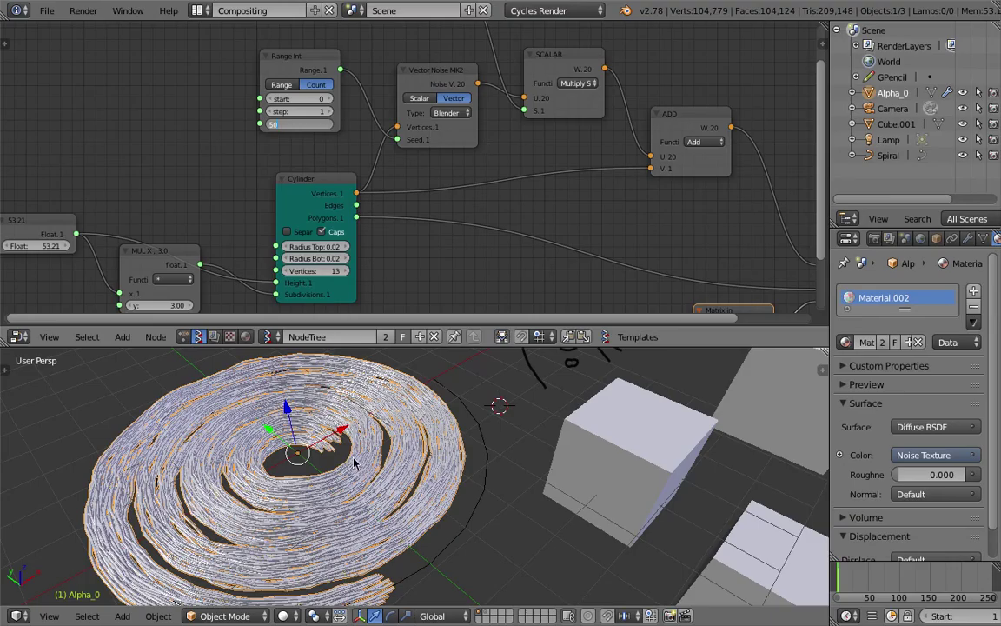
key("Return")
Step: Maximize the 3D view, examine the denser spiral strands up close, and restore the previous layout
middle_click_drag(355, 461, 463, 435, "shift")
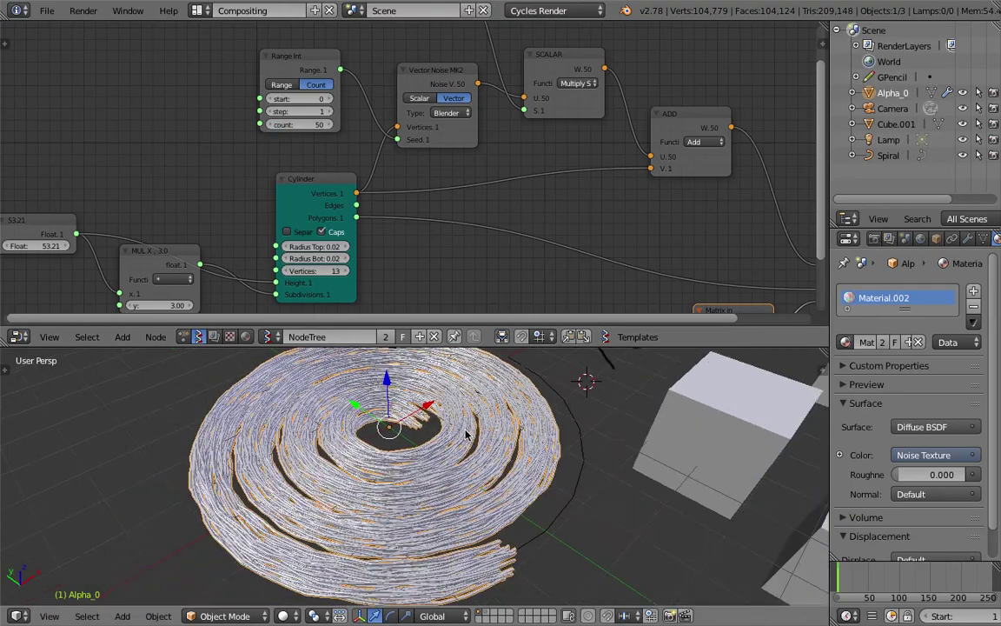
key("ctrl+Up")
scroll(478, 422, "up", 10)
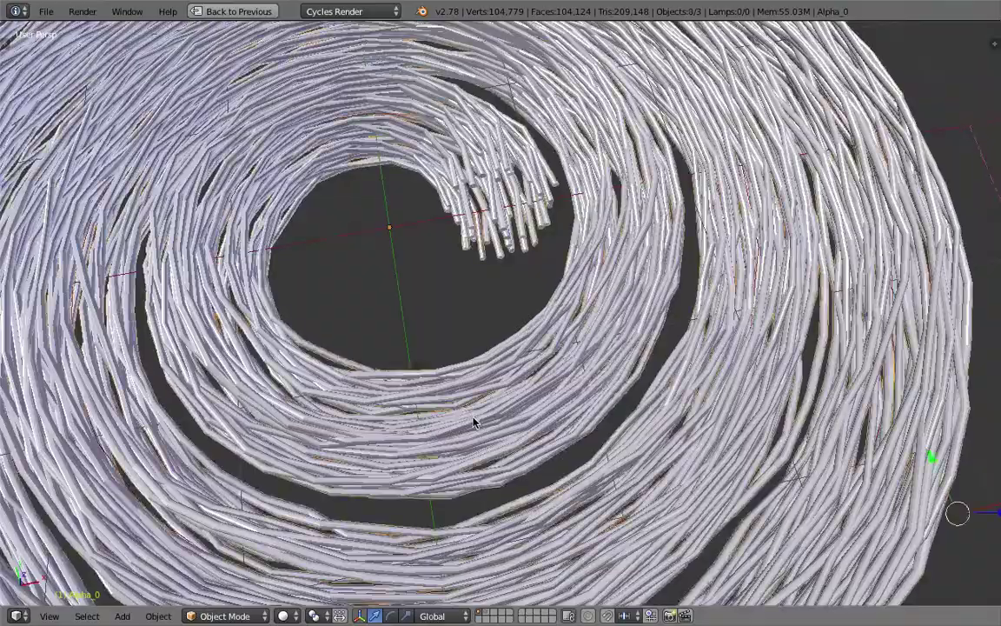
scroll(475, 420, "down", 4)
middle_click_drag(474, 420, 574, 315)
key("a")
right_click(630, 299)
left_click(221, 16)
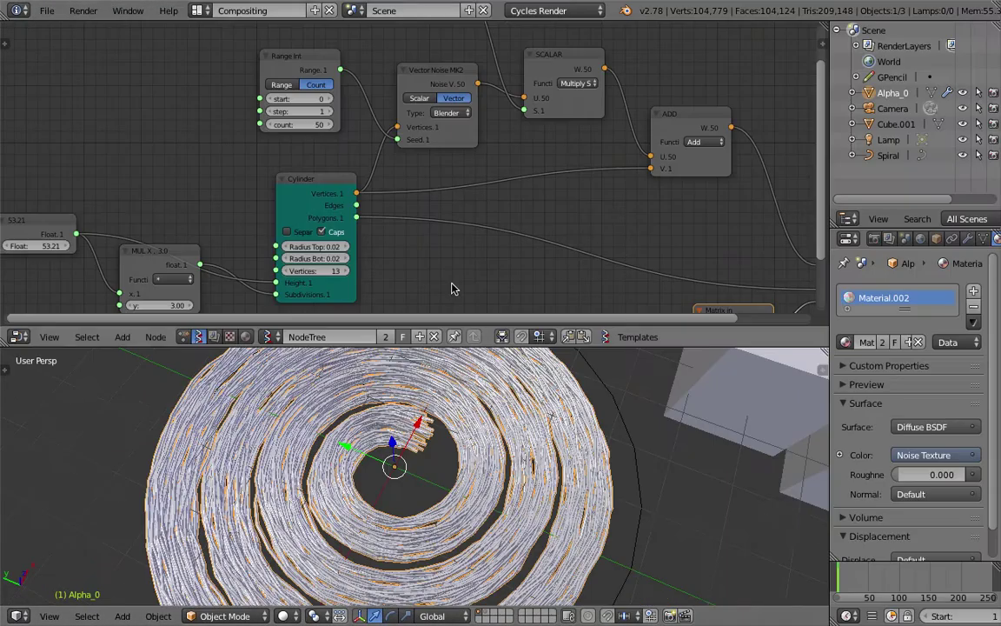
Step: Show the Curve modifier of Alpha_0, make the 3D view slightly taller and widen the properties editor
scroll(529, 423, "down", 3)
middle_click_drag(528, 424, 501, 388)
middle_click_drag(525, 268, 504, 230)
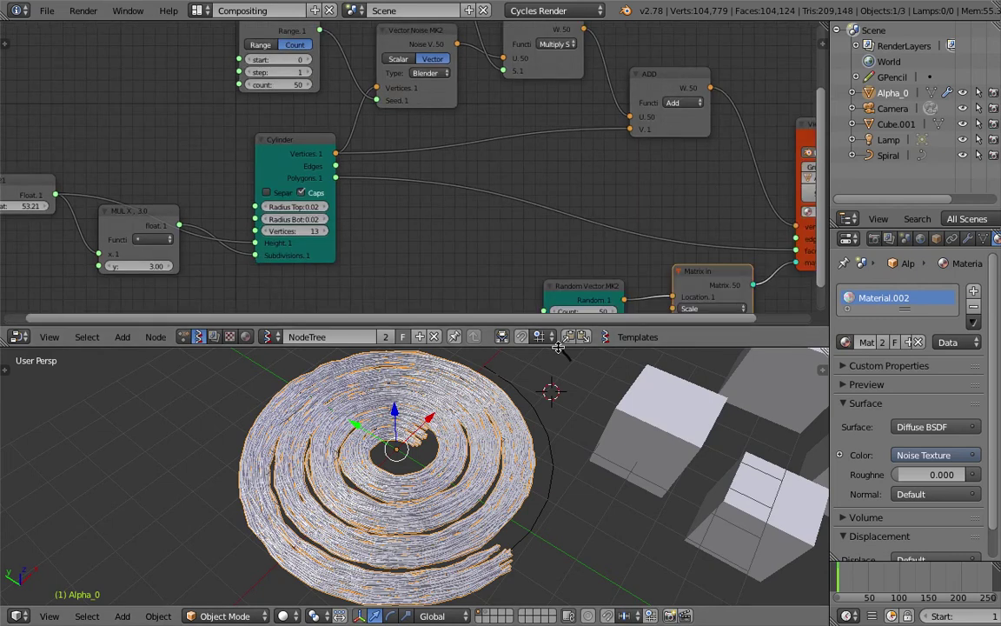
left_click_drag(558, 347, 558, 329)
scroll(538, 219, "down", 5)
middle_click_drag(534, 211, 445, 232)
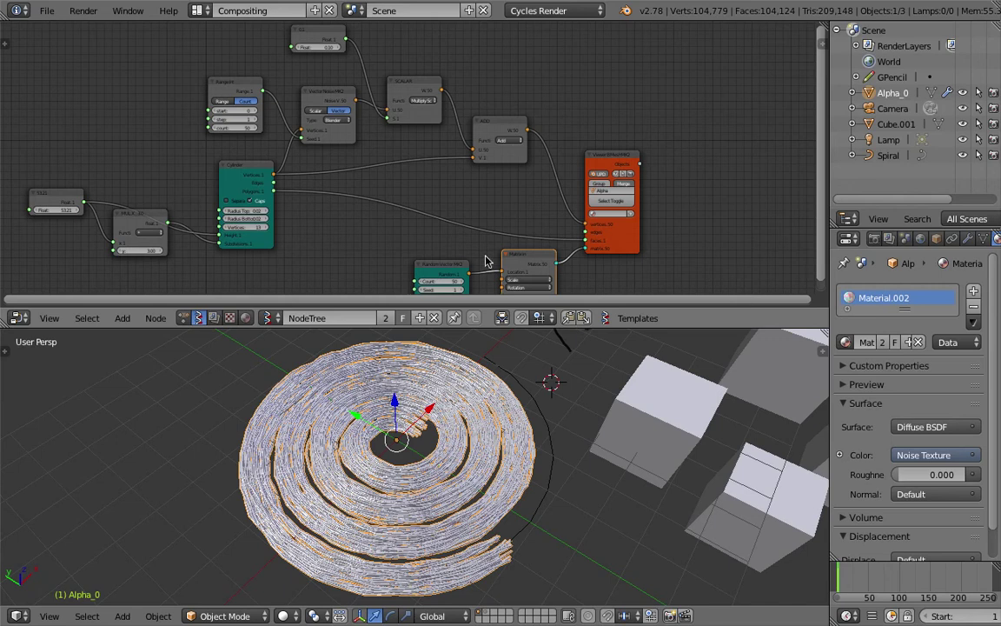
left_click(968, 238)
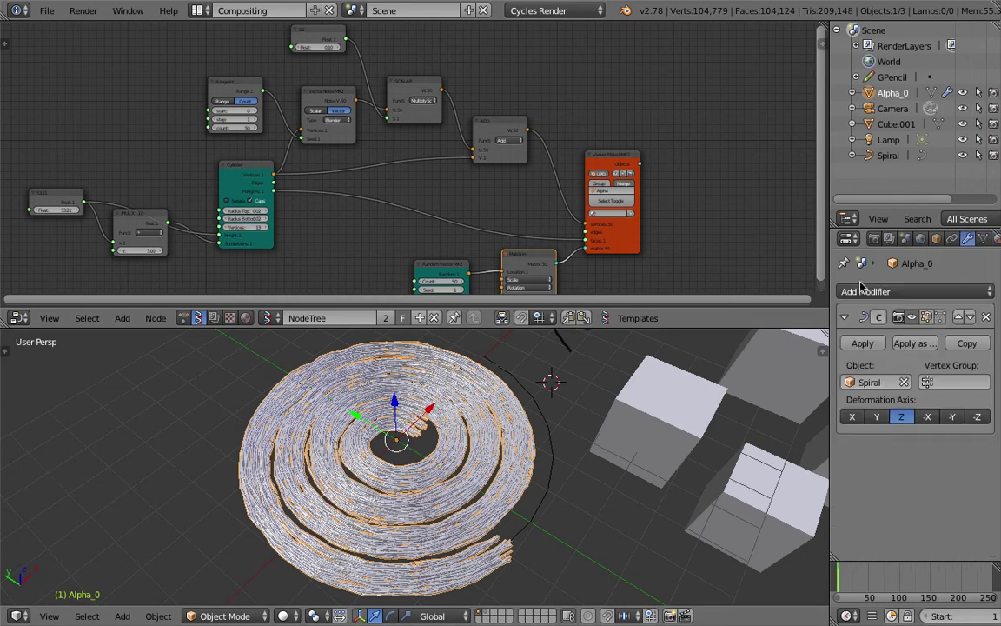
left_click_drag(830, 273, 720, 278)
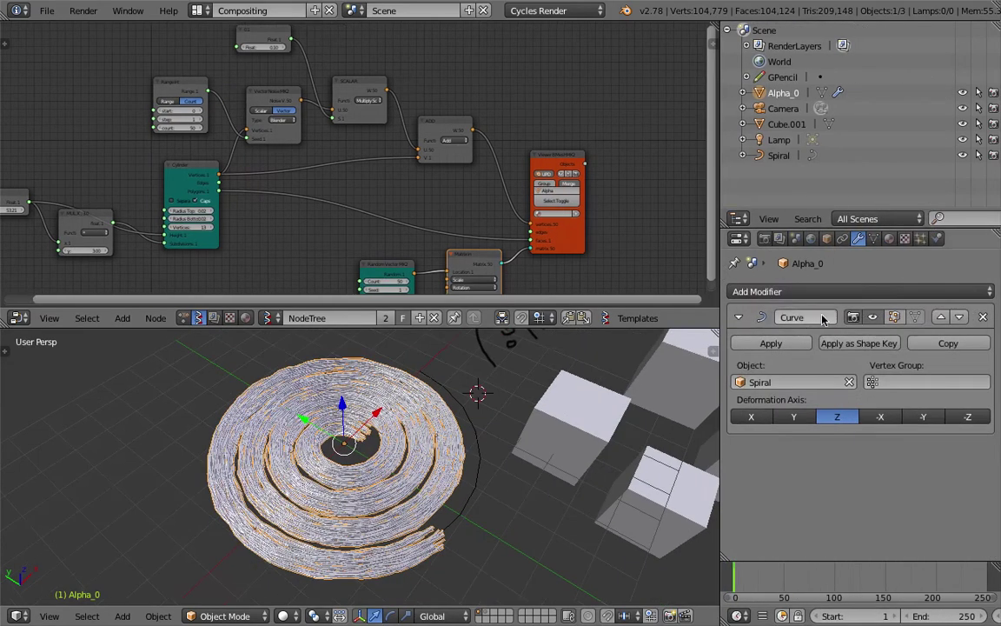
Step: Make the node editor taller and reposition the Random Vector MK2 and Matrix in nodes closer together
scroll(340, 478, "up", 4)
mouse_move(340, 478)
middle_mouse_down()
mouse_move(396, 496)
mouse_move(468, 461)
mouse_move(469, 372)
mouse_move(474, 454)
mouse_move(325, 480)
middle_mouse_up()
scroll(413, 487, "down", 2)
scroll(395, 203, "up", 3)
middle_click_drag(503, 229, 561, 213)
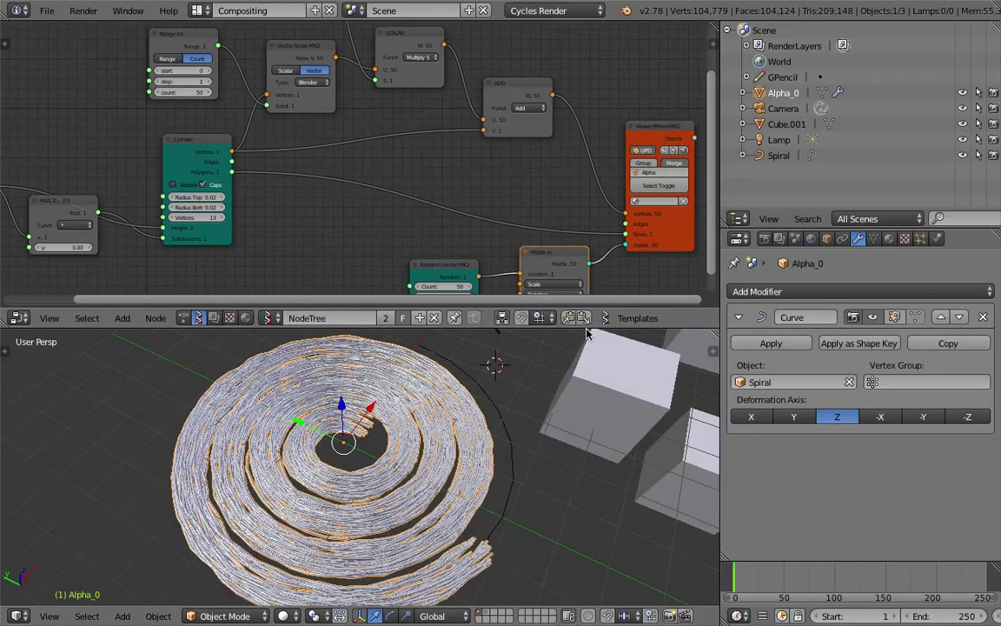
left_click_drag(524, 311, 487, 401)
left_click_drag(457, 326, 452, 316)
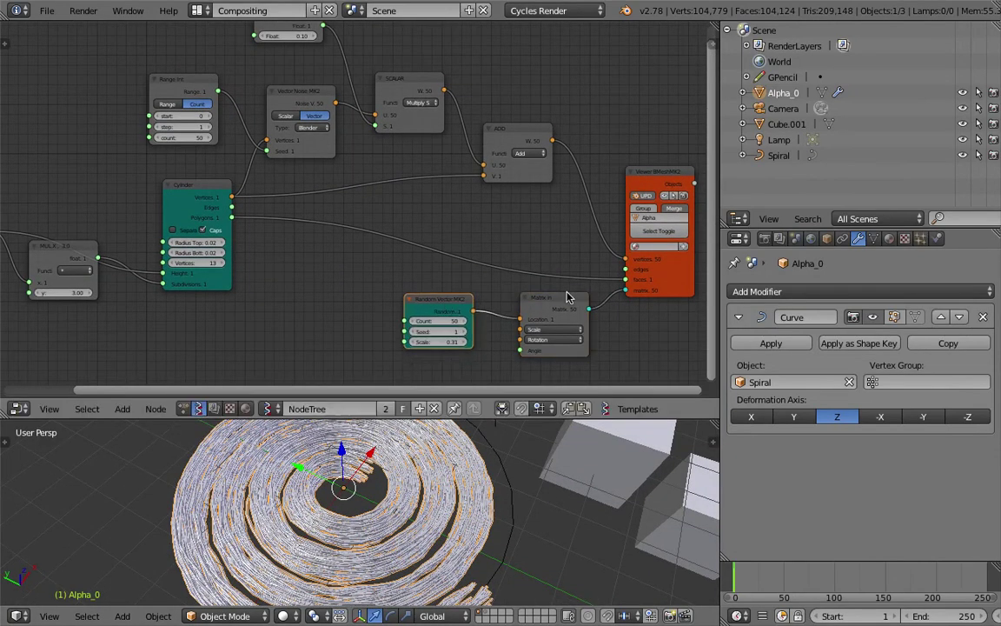
left_click_drag(560, 297, 532, 293)
middle_click_drag(629, 261, 637, 261)
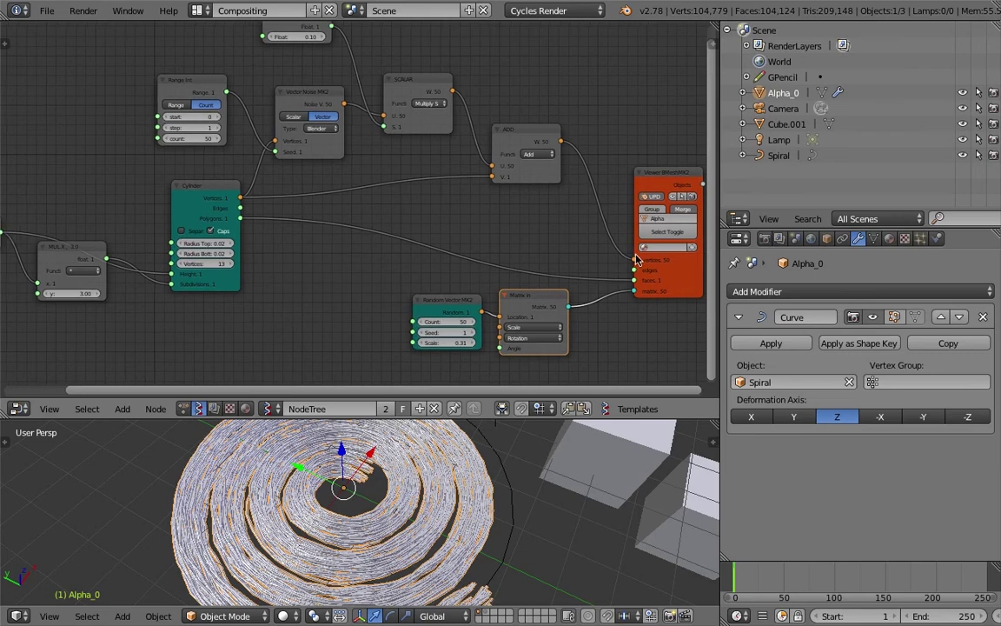
Step: Narrow the properties editor and spread out the 53.21 float and multiply nodes that feed the Cylinder
left_click_drag(721, 208, 784, 206)
middle_click_drag(272, 168, 341, 159)
scroll(329, 201, "up", 1)
middle_click_drag(311, 219, 385, 199)
scroll(375, 239, "up", 1)
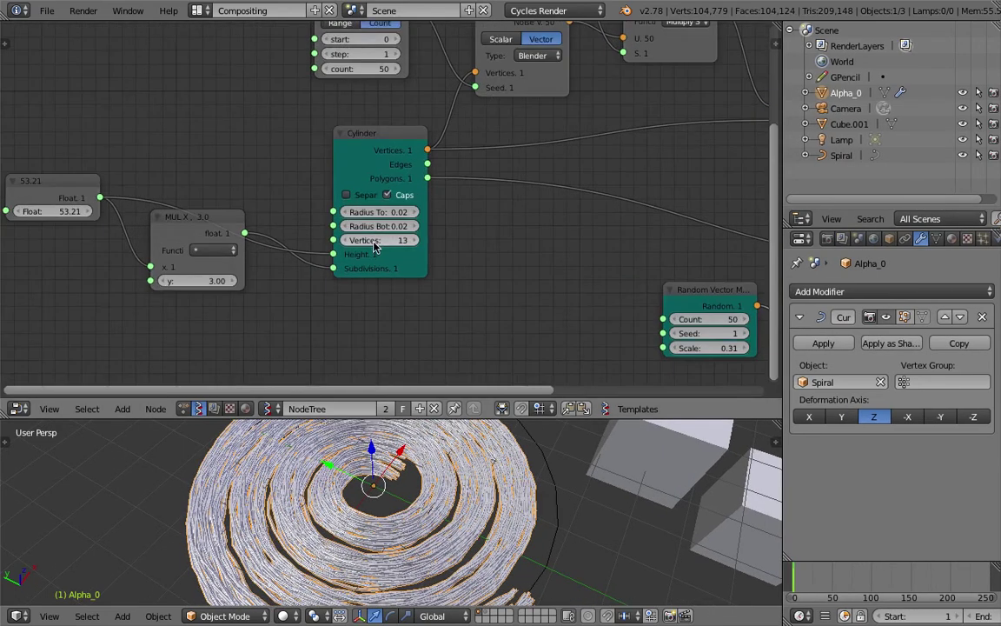
left_click_drag(204, 222, 191, 257)
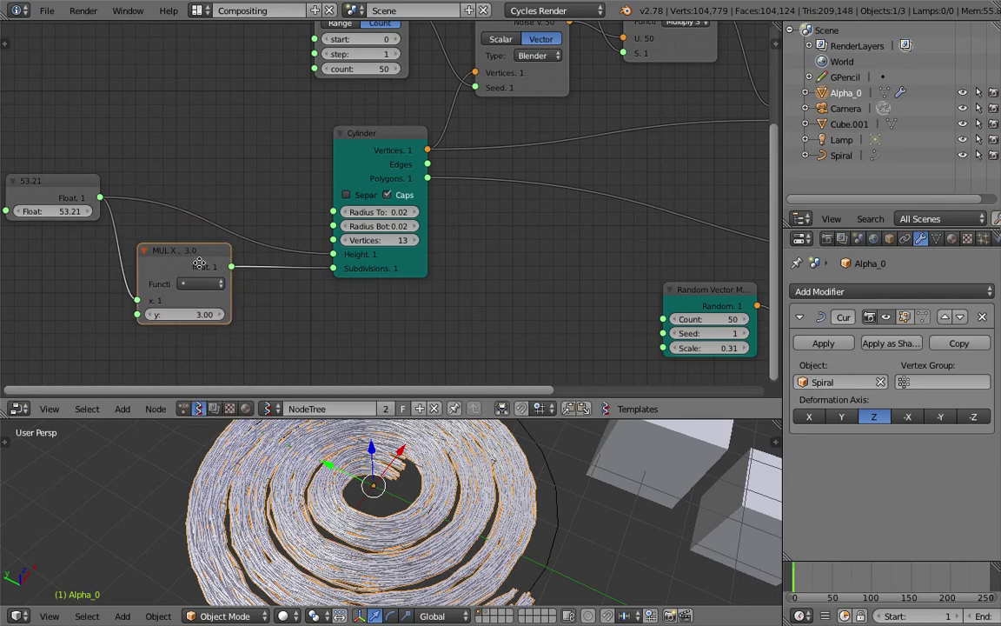
middle_click_drag(192, 258, 389, 213)
middle_click_drag(469, 514, 454, 426)
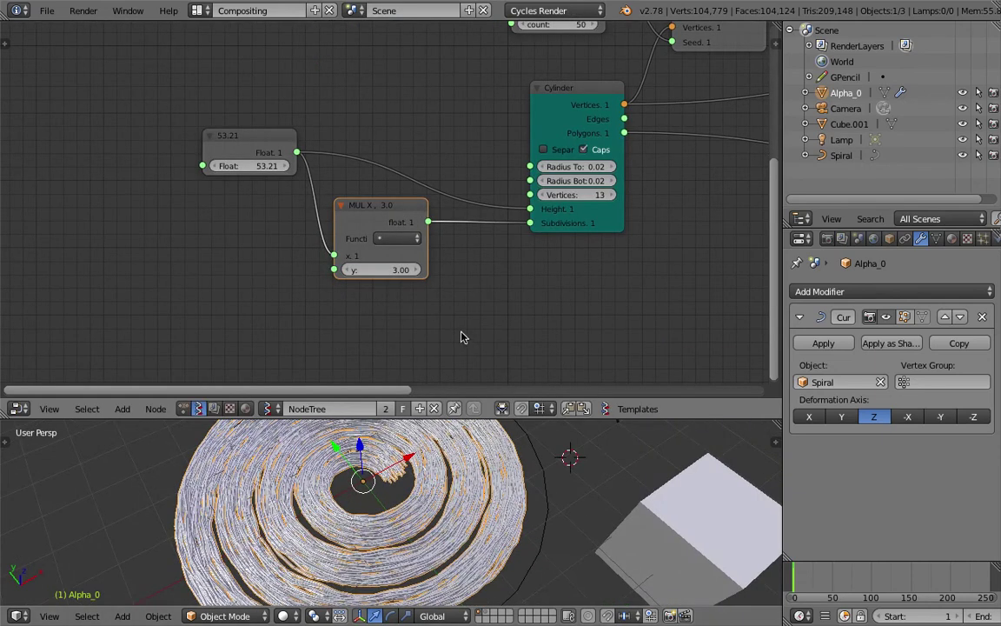
scroll(466, 340, "down", 1)
left_click(296, 158)
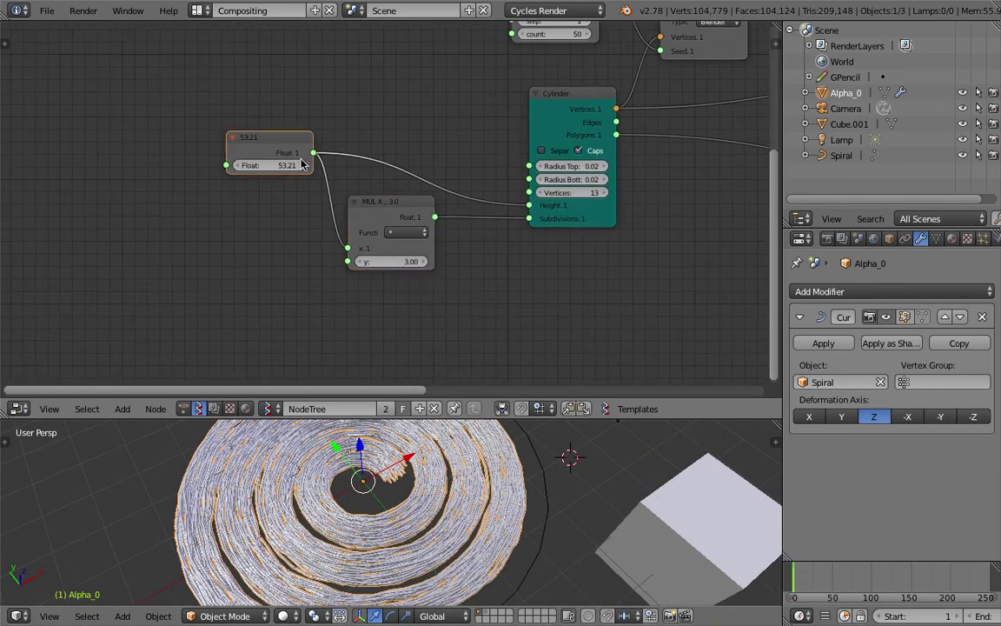
left_click_drag(302, 164, 272, 157)
Step: Delete the multiply node and the 53.21 float node that drive the Cylinder's height and subdivisions
left_click(404, 217)
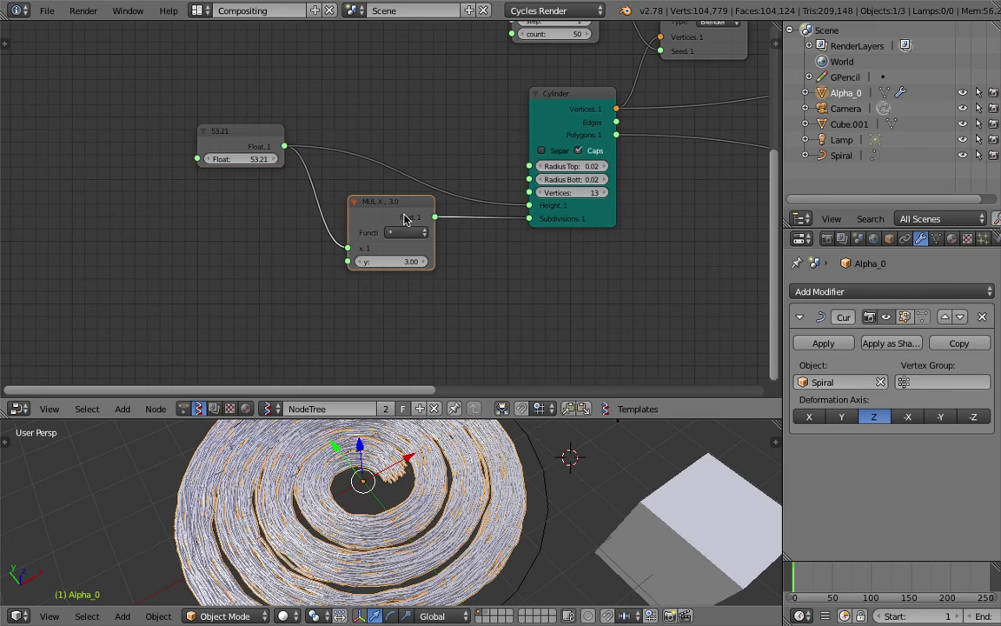
key("ctrl+x")
left_click(251, 139)
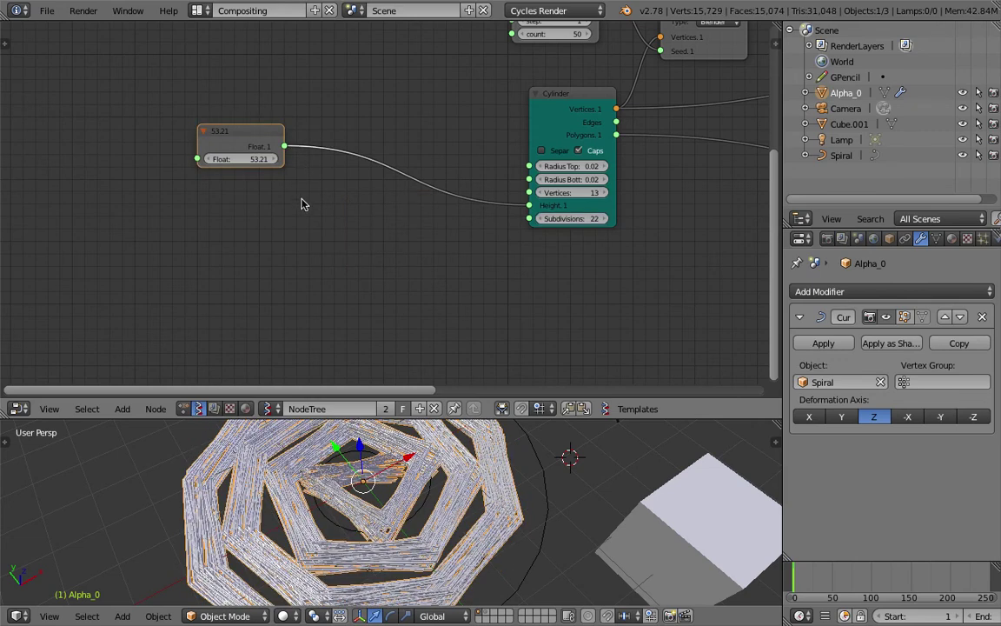
key("x")
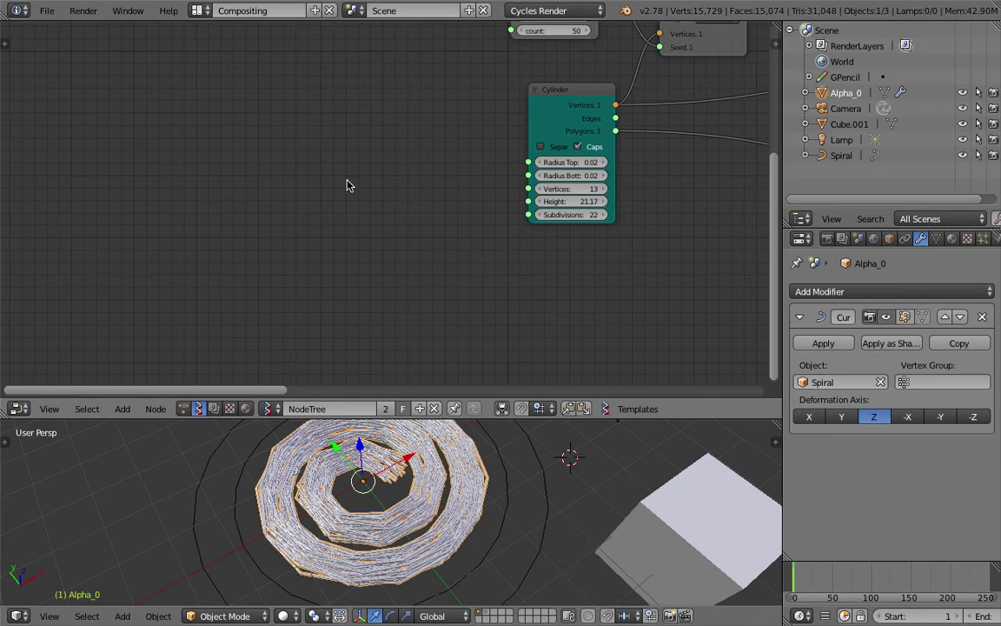
Step: Add a Range Float node before the Cylinder node
key("space")
type("random")
key("BackSpace")
key("BackSpace")
key("BackSpace")
key("BackSpace")
key("BackSpace")
key("BackSpace")
type("float")
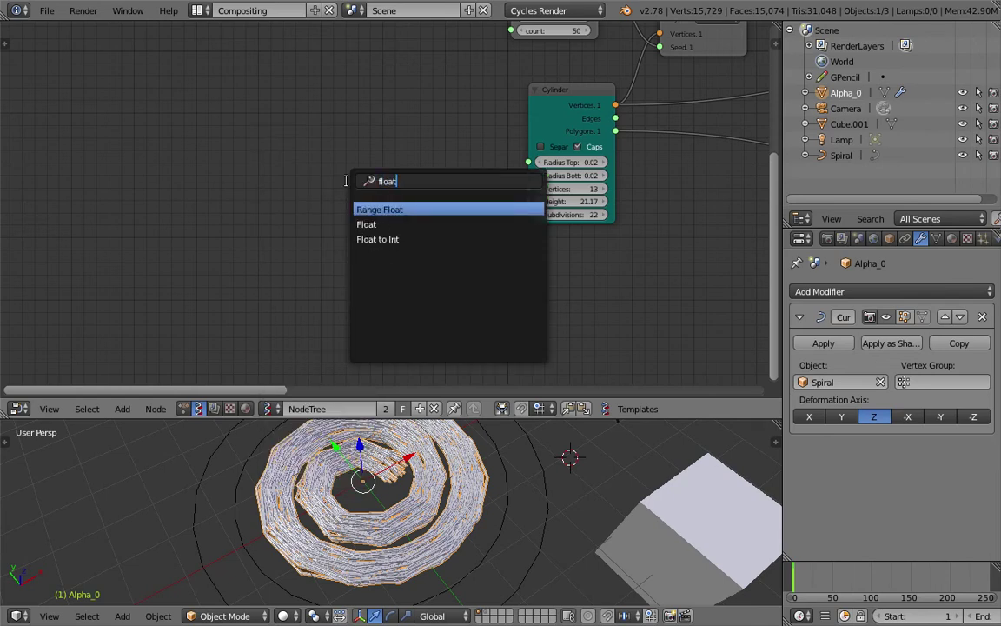
key("Return")
left_click(347, 182)
Step: Save the Blender file using Save As
left_click(54, 11)
left_click(73, 129)
left_click(47, 10)
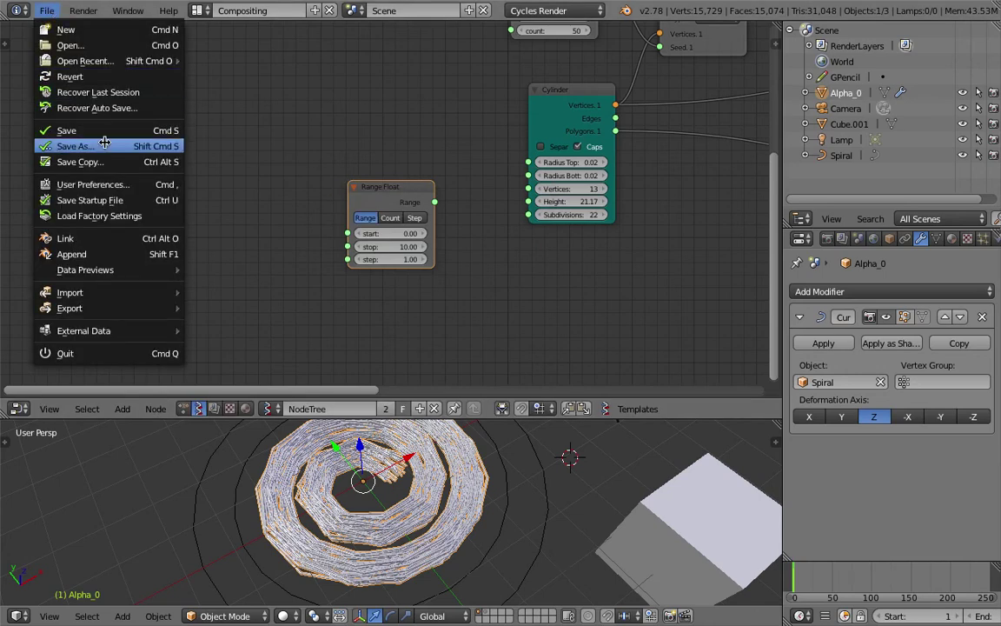
left_click(74, 144)
left_click(929, 54)
Step: Try driving the Cylinder's height from the Range Float node in Count mode, and delete the node
scroll(654, 204, "up", 3)
left_click_drag(381, 198, 488, 195)
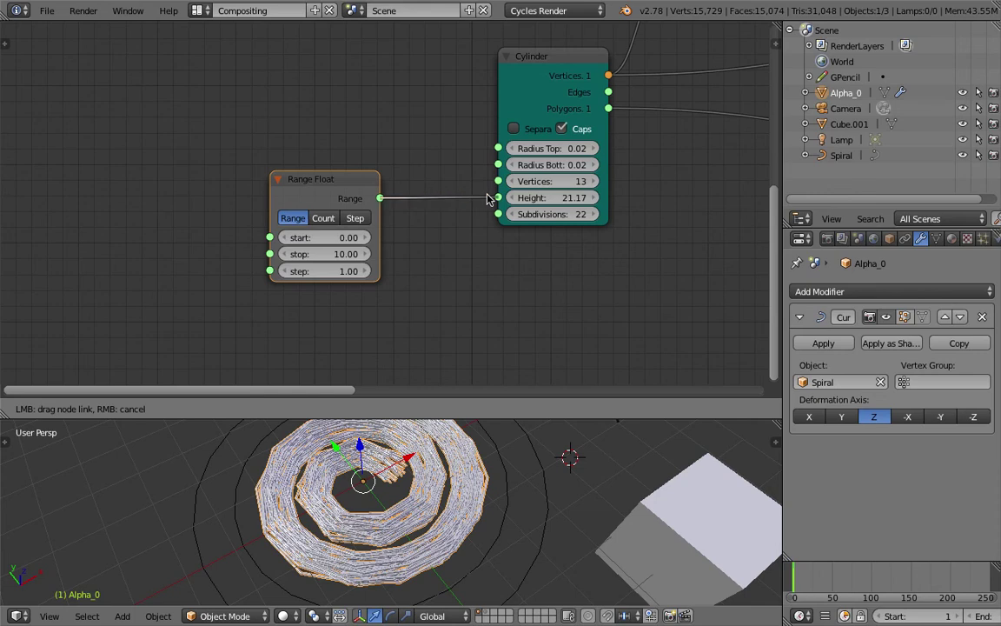
left_click(326, 218)
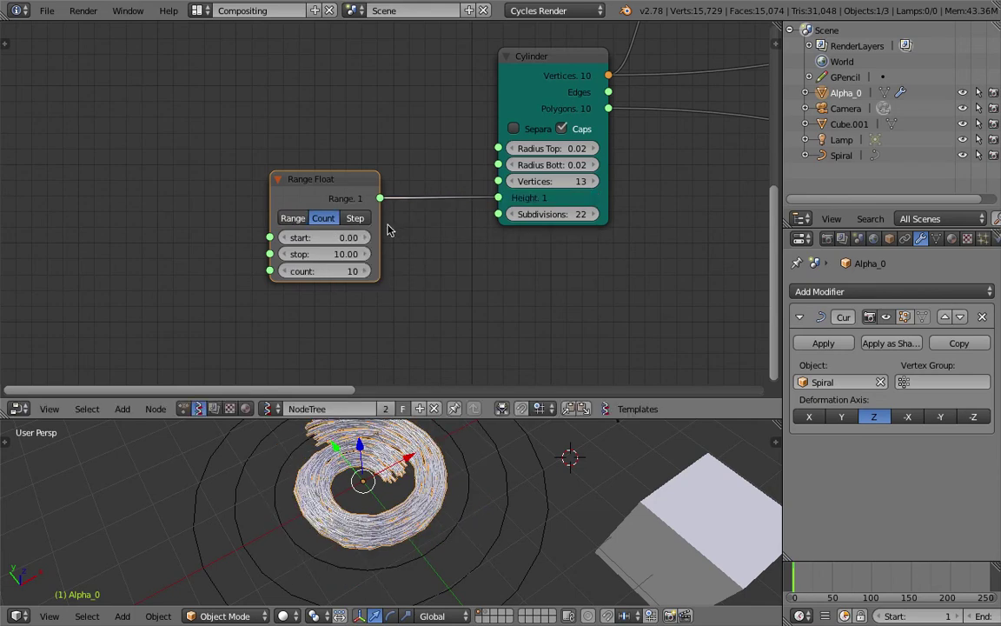
middle_click_drag(456, 458, 392, 435)
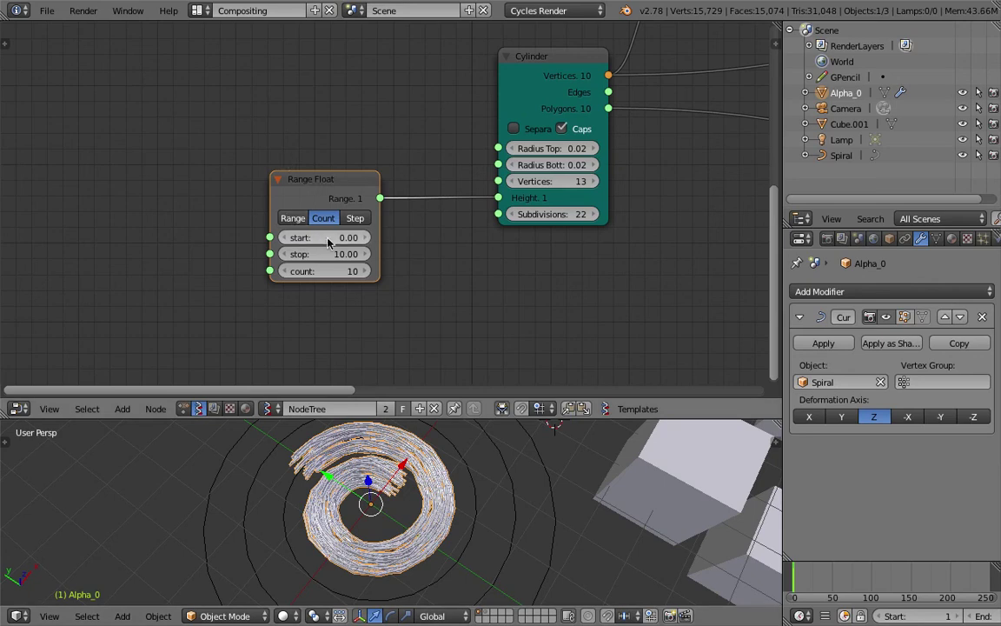
key("x")
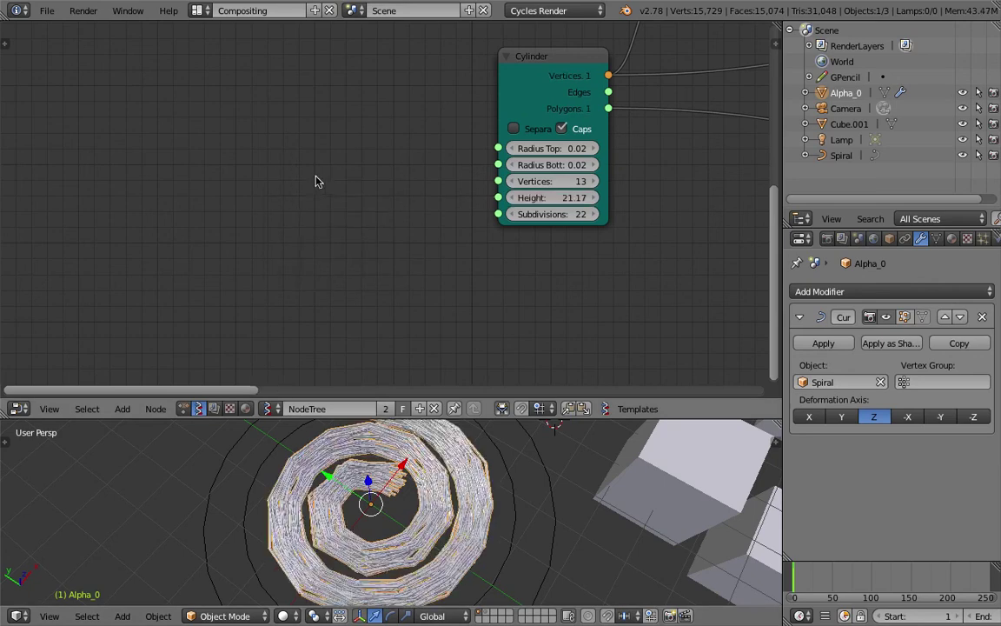
Step: Add a Random Num Gen node before the Cylinder node
key("space")
type("random n")
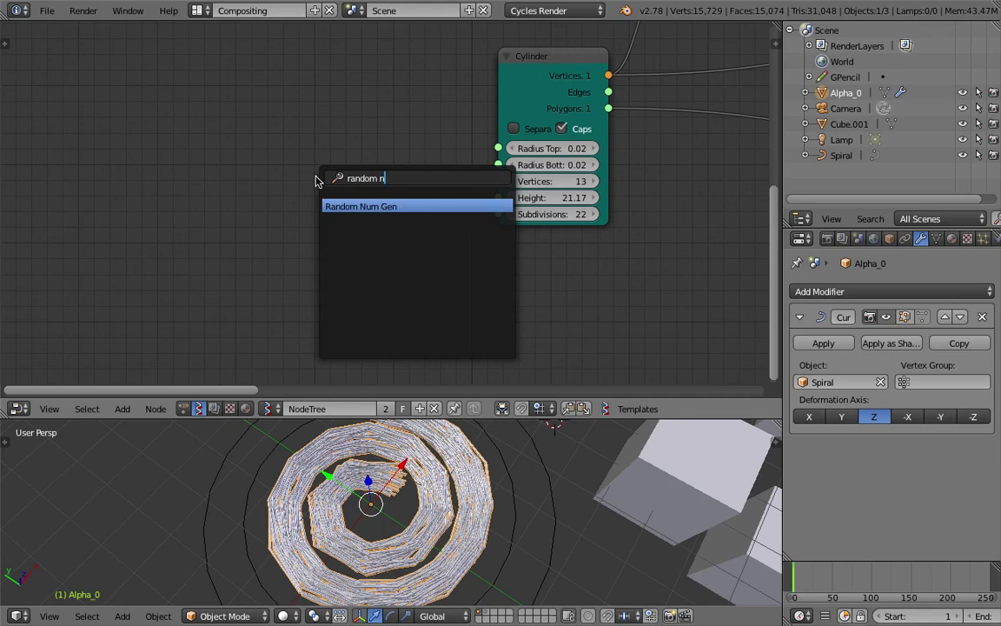
key("Return")
left_click(317, 182)
Step: Set the Random Num Gen node to size 50, Float mode, float low 7.14 and float high 11.32
left_click(356, 259)
type("50")
key("Return")
left_click(383, 220)
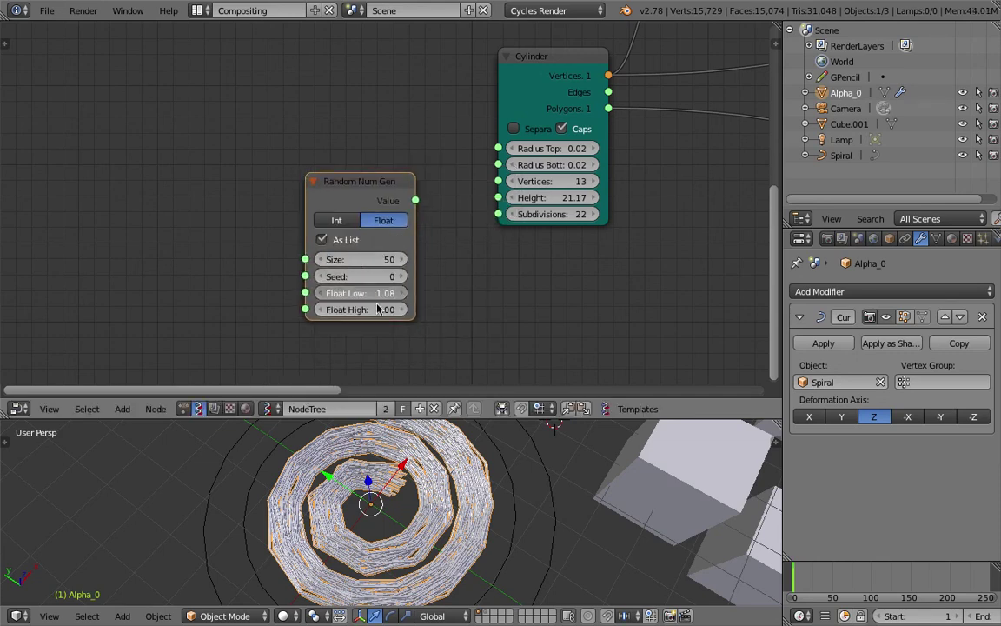
left_click_drag(372, 311, 381, 310)
left_click_drag(355, 296, 391, 310)
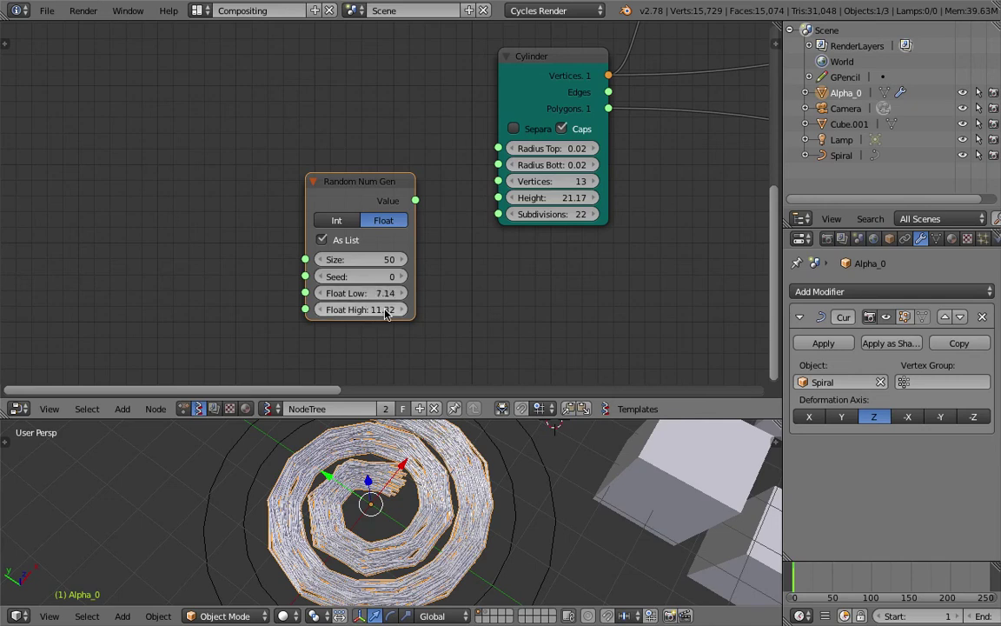
Step: Connect the Random Num Gen value to the Cylinder's height and view the strands from a lower angle
left_click_drag(414, 203, 417, 296)
left_click_drag(416, 200, 504, 201)
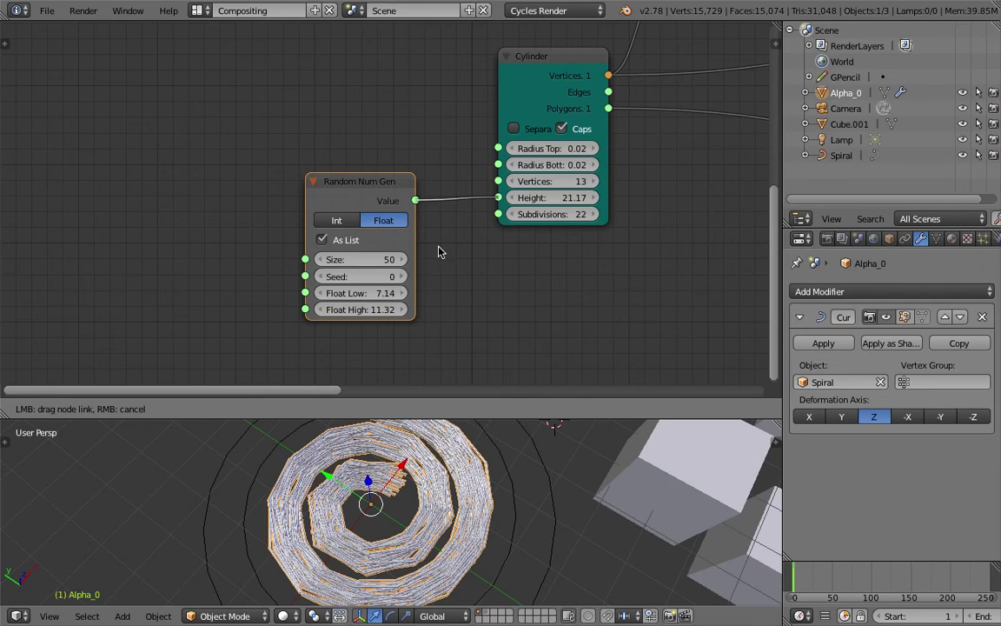
left_click_drag(439, 252, 426, 248)
middle_click_drag(427, 248, 415, 228)
middle_click_drag(388, 521, 524, 465)
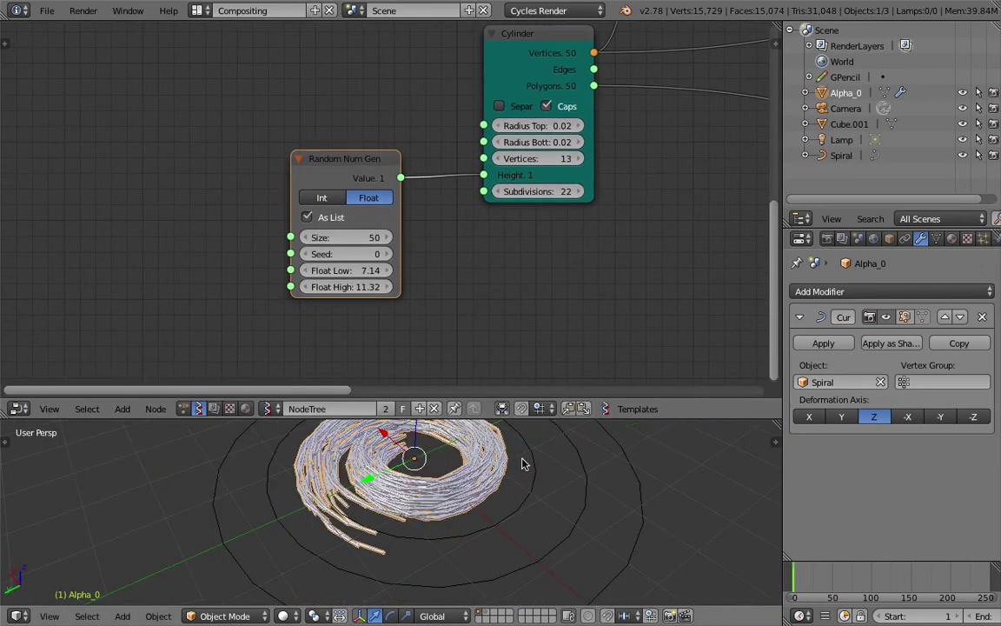
Step: Move the Random Num Gen node up and add a Math node before it
left_click(365, 272)
left_click(227, 235)
left_click_drag(310, 156, 252, 90)
scroll(169, 154, "down", 1)
middle_click_drag(168, 154, 197, 145)
key("shift+a")
left_click(160, 164)
type("math")
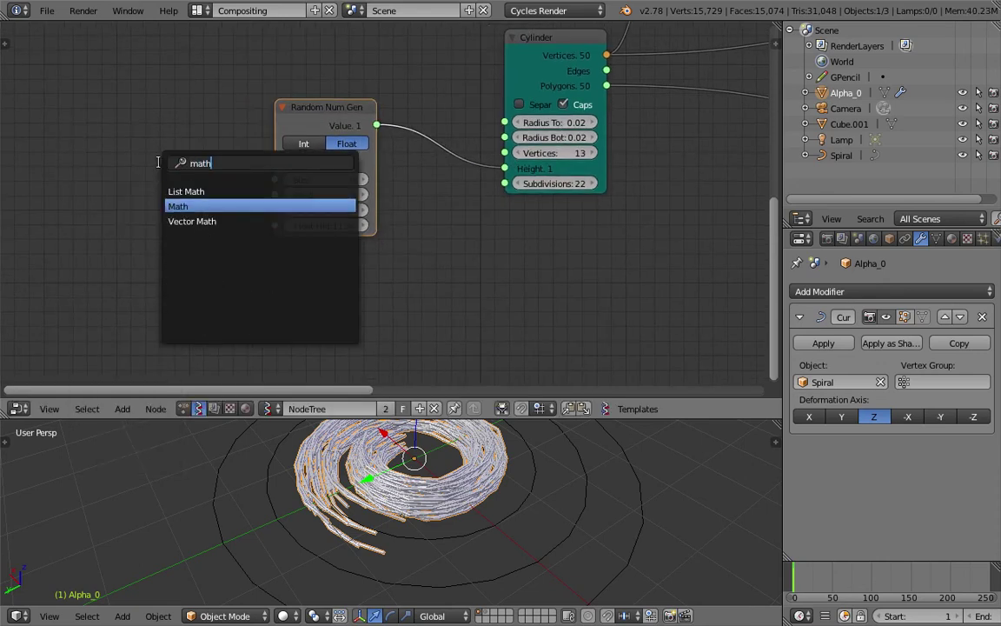
key("Return")
left_click(28, 176)
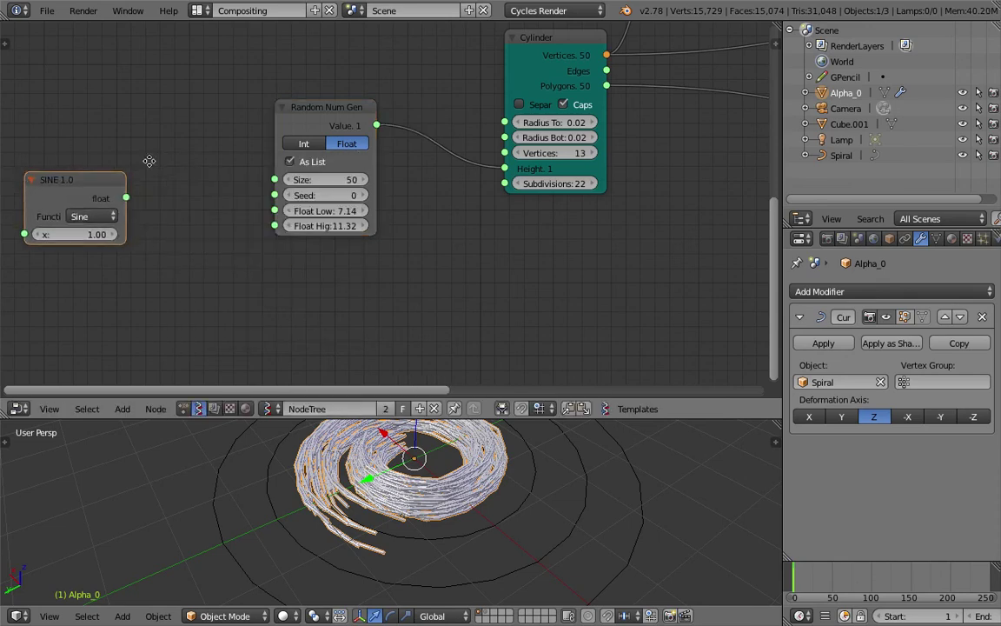
Step: Add a Float node before the Math node
middle_click_drag(70, 183, 224, 137)
left_click(250, 170)
middle_click_drag(123, 191, 150, 188)
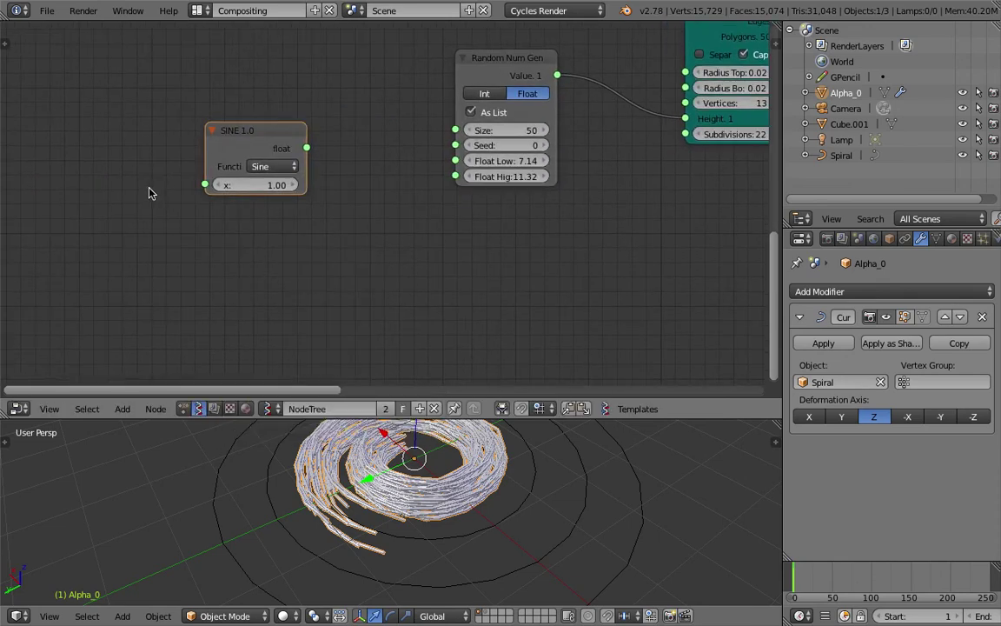
key("shift+a")
left_click(147, 189)
type("flo")
key("Down")
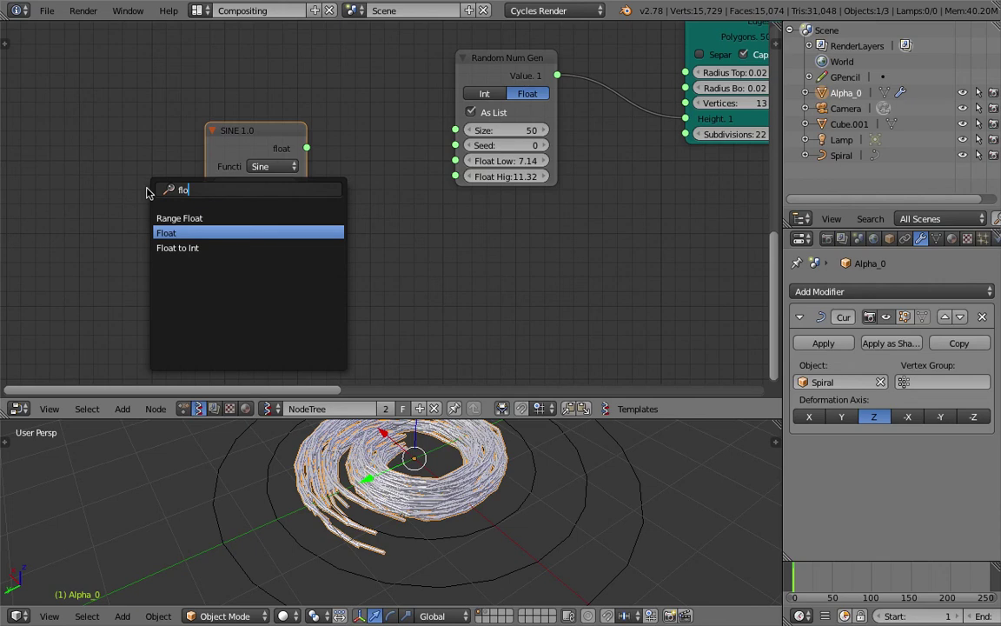
key("Return")
left_click(119, 180)
Step: Switch the Math node's function to addition and connect the Float node to its x input
left_click_drag(212, 130, 257, 113)
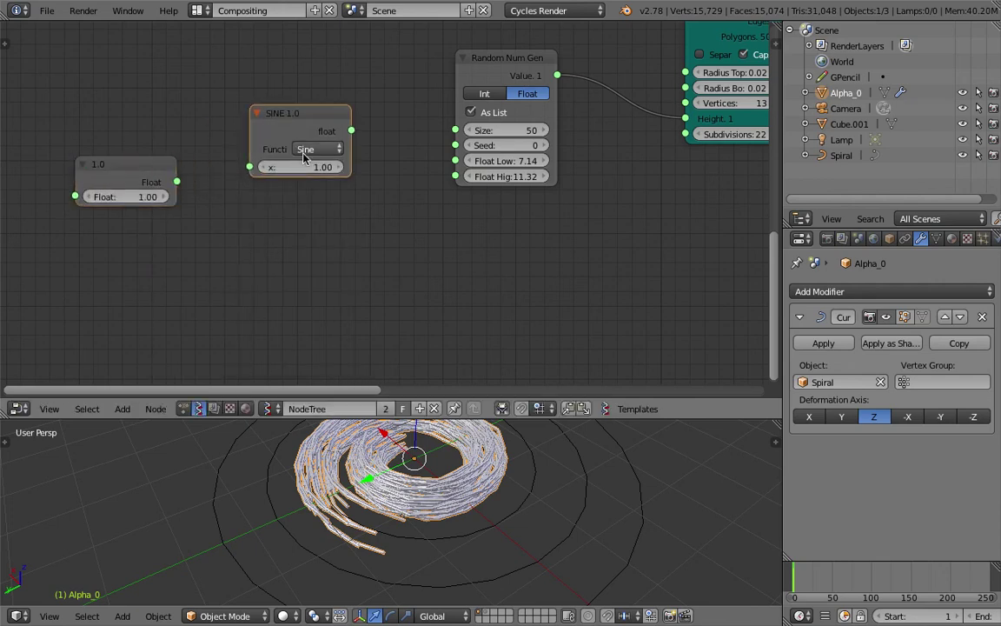
left_click(306, 149)
left_click(378, 357)
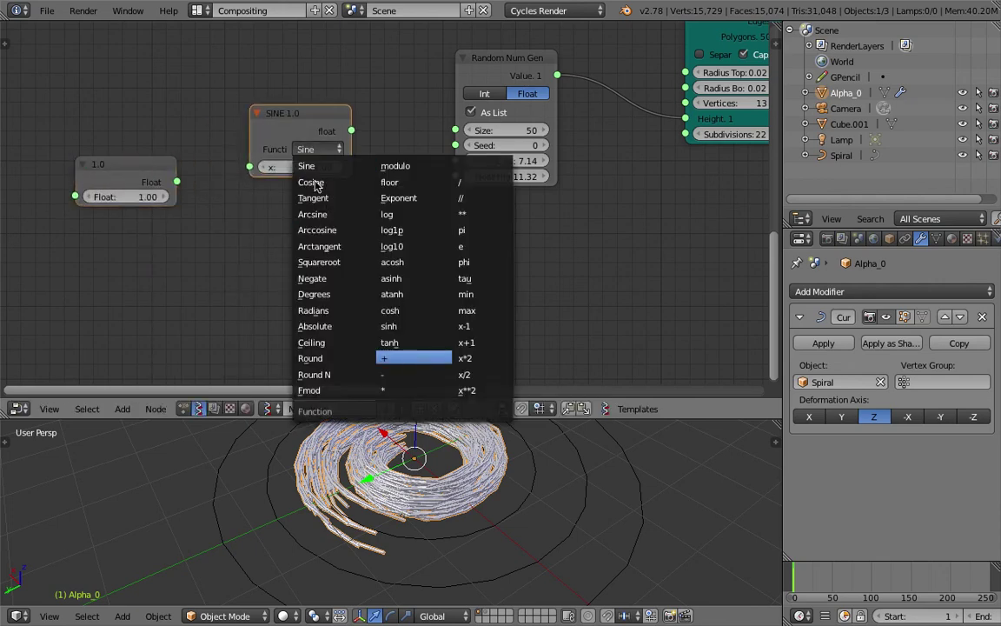
left_click_drag(176, 182, 270, 167)
Step: Duplicate the addition Math node below the original and connect the Float node to the copy's x input
left_click_drag(313, 122, 296, 87)
key("shift+d")
left_click(328, 201)
left_click_drag(176, 182, 233, 248)
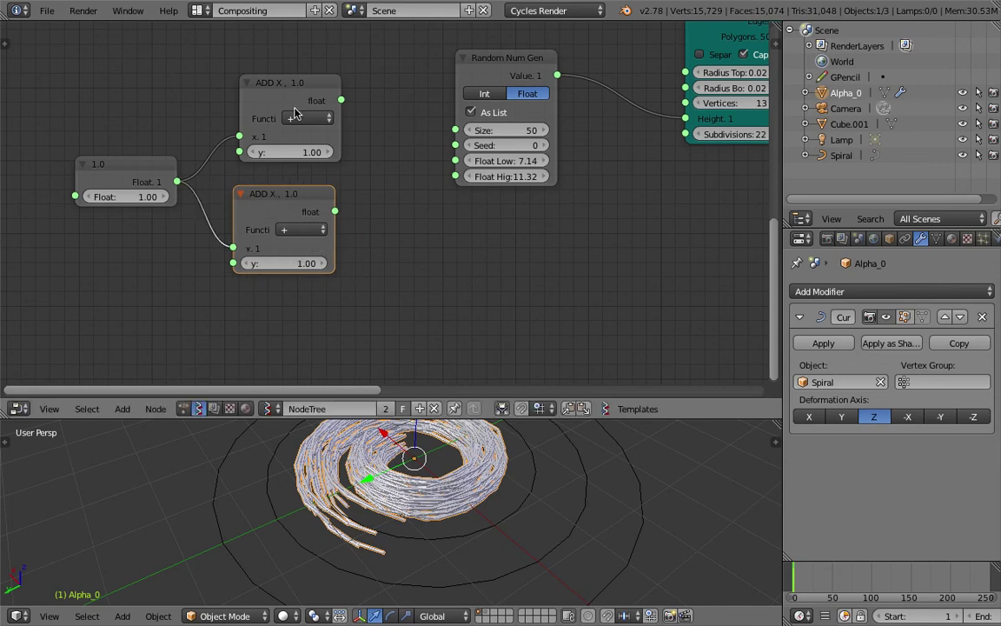
Step: Set the two addition nodes' y values to 10 and 50 and connect them to the Random Num Gen's Float Low and Float High
left_click(306, 153)
type("10")
key("Return")
left_click(306, 264)
type("50")
key("Return")
left_click_drag(341, 100, 455, 161)
left_click_drag(335, 212, 470, 180)
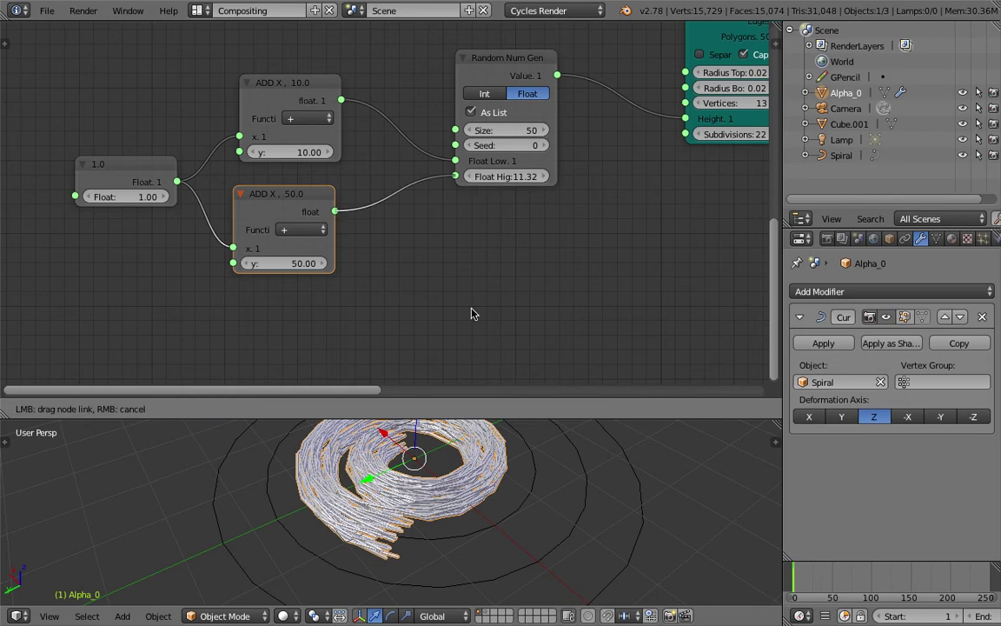
Step: Reduce the y value of the addition node feeding Float High, trying 30 and settling on 20
left_click(295, 263)
type("30")
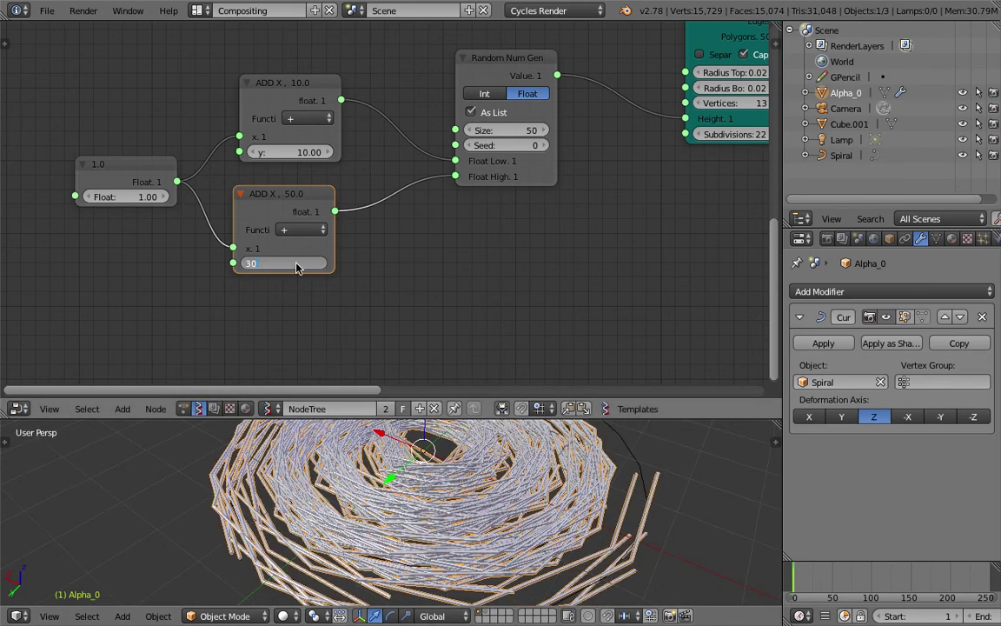
key("Return")
left_click(295, 265)
type("20")
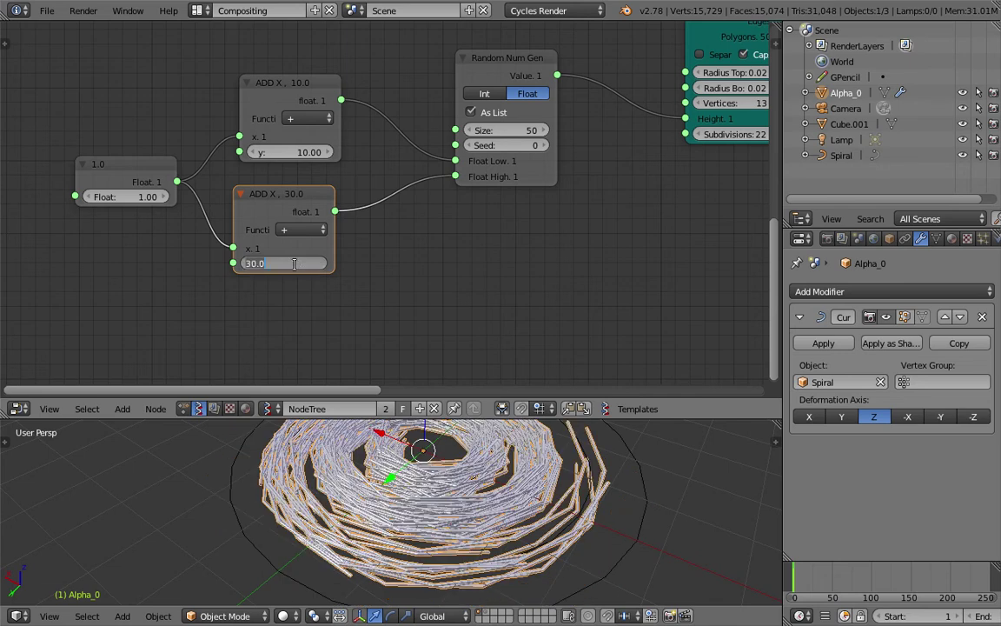
key("Return")
Step: Set the y value of the addition node feeding Float Low to 4
left_click(293, 149)
type("4")
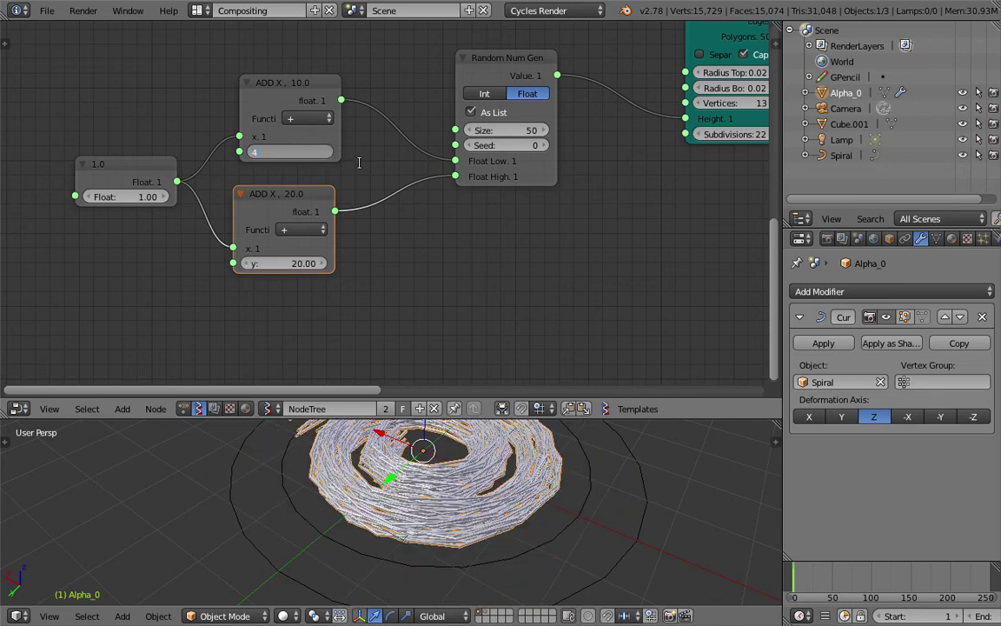
key("Return")
middle_click_drag(491, 515, 350, 522)
scroll(348, 257, "down", 1)
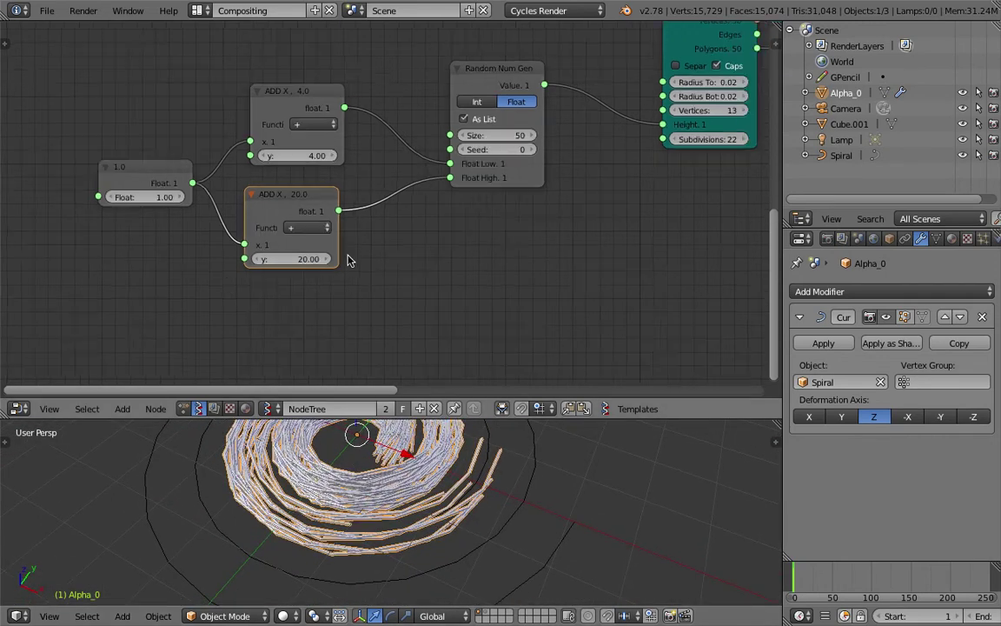
Step: Set the Cylinder node's subdivisions to 50 and enlarge the 3D view
middle_click_drag(402, 244, 382, 257)
middle_click_drag(588, 194, 526, 218)
left_click(626, 174)
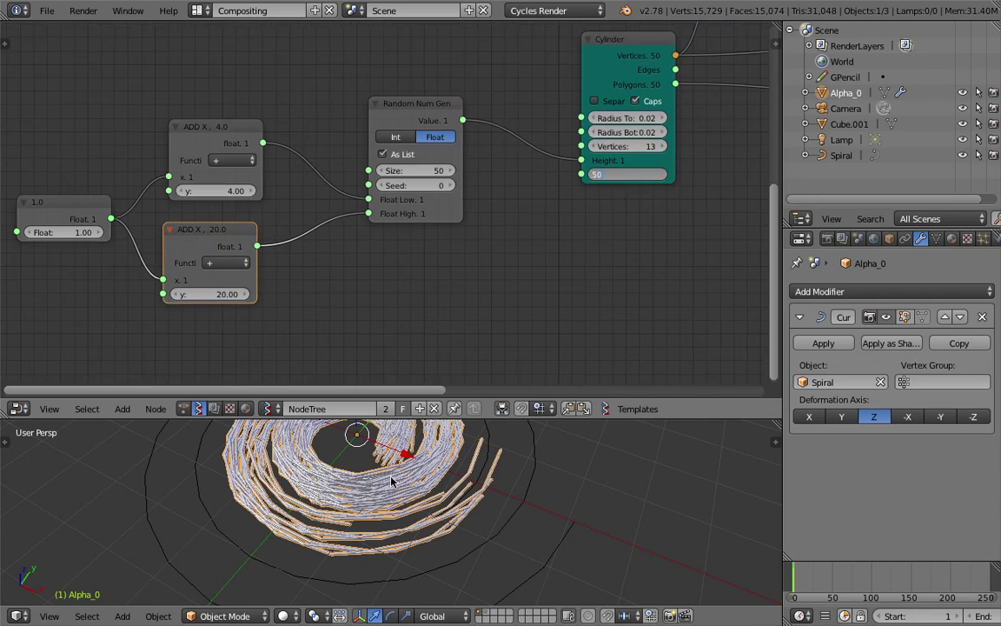
key("Return")
middle_click_drag(415, 511, 441, 439)
left_click_drag(445, 419, 426, 247)
Step: Raise the Float node feeding both addition nodes to 21.88 to lengthen the strands
middle_click_drag(90, 141, 120, 113)
left_click_drag(105, 117, 107, 116)
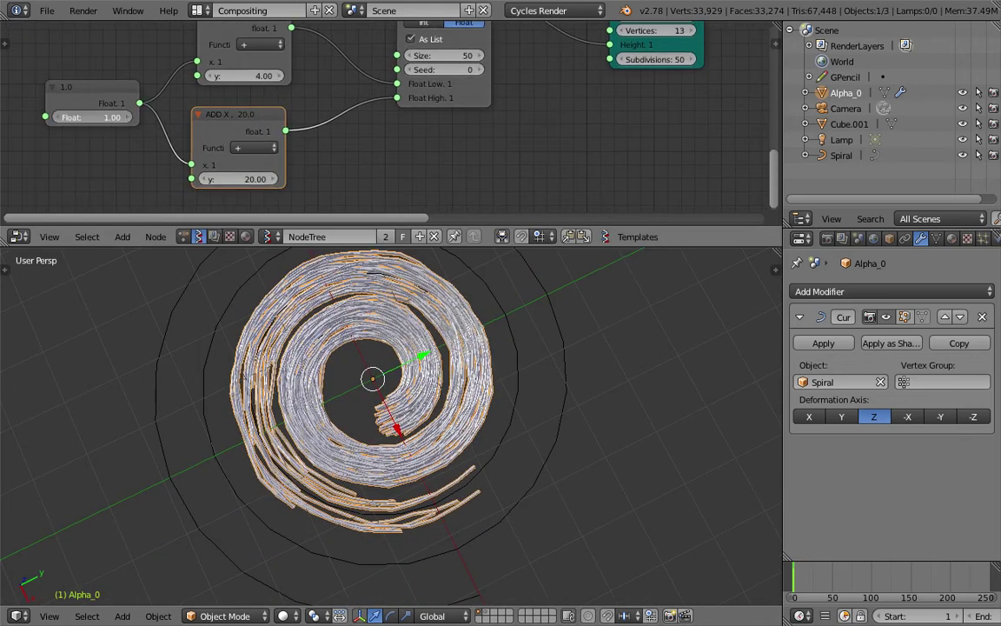
left_click_drag(107, 116, 110, 116)
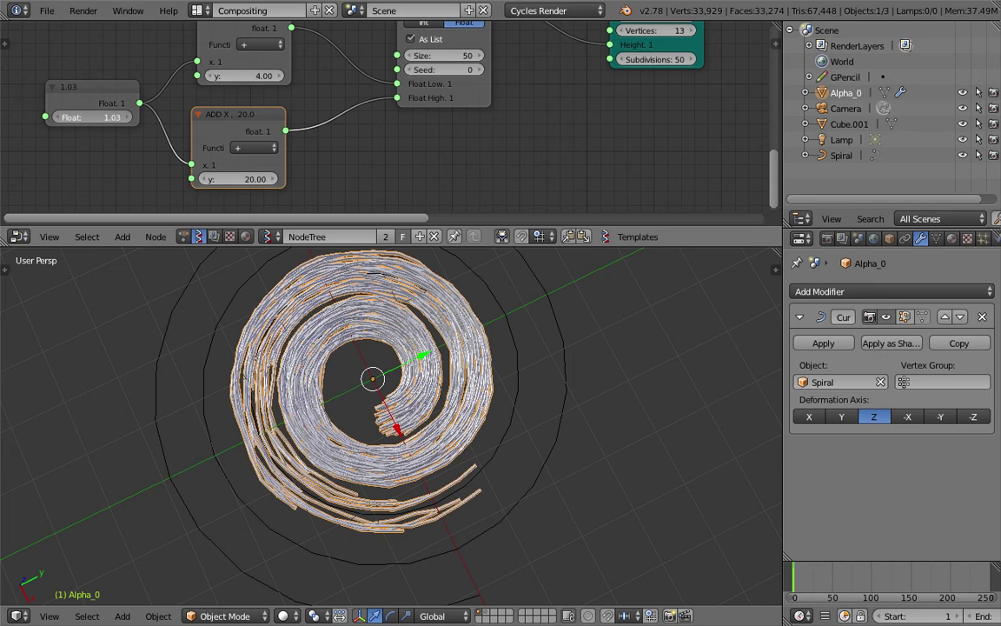
left_click_drag(110, 117, 592, 117)
middle_click_drag(564, 364, 486, 283)
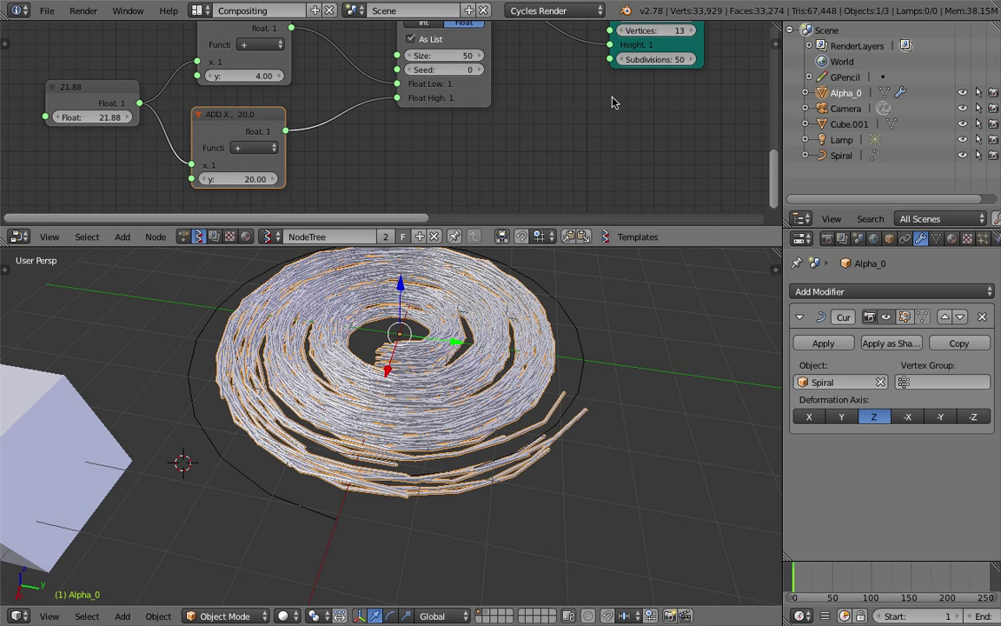
Step: Set the Cylinder node's subdivisions to 80 and check the smoothness of the strands up close
middle_click_drag(612, 102, 555, 149)
left_click(596, 105)
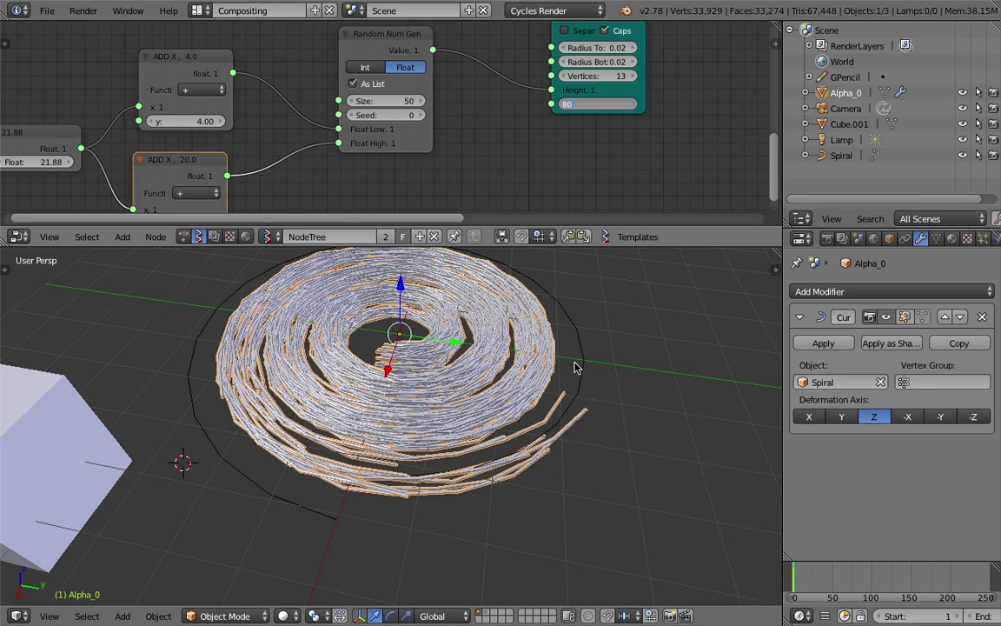
key("Return")
middle_click_drag(588, 416, 504, 388)
scroll(428, 379, "up", 4)
scroll(429, 377, "up", 2)
scroll(440, 369, "down", 5)
middle_click_drag(442, 367, 492, 342)
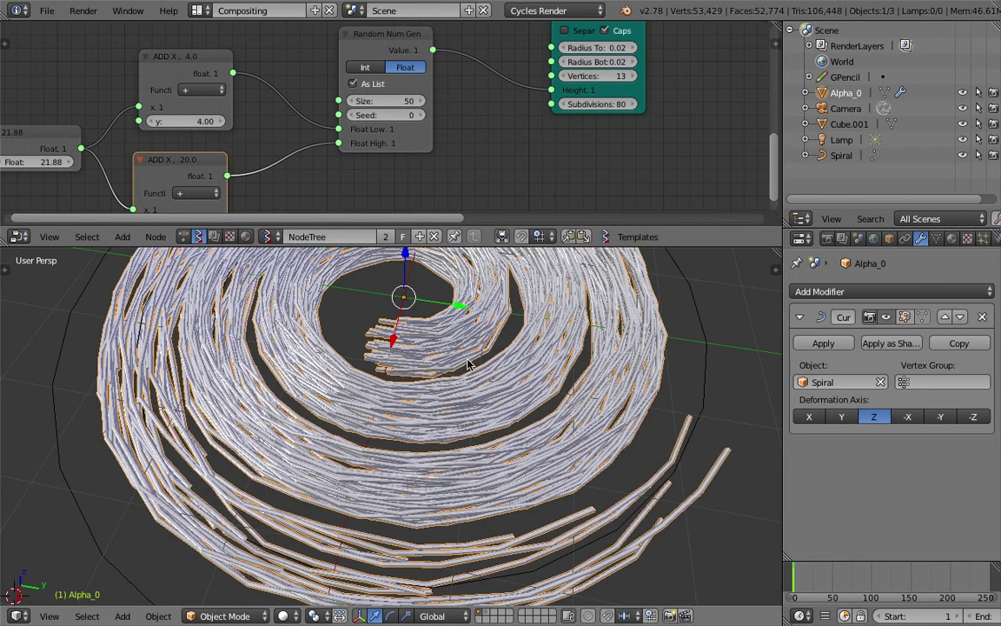
left_click(812, 291)
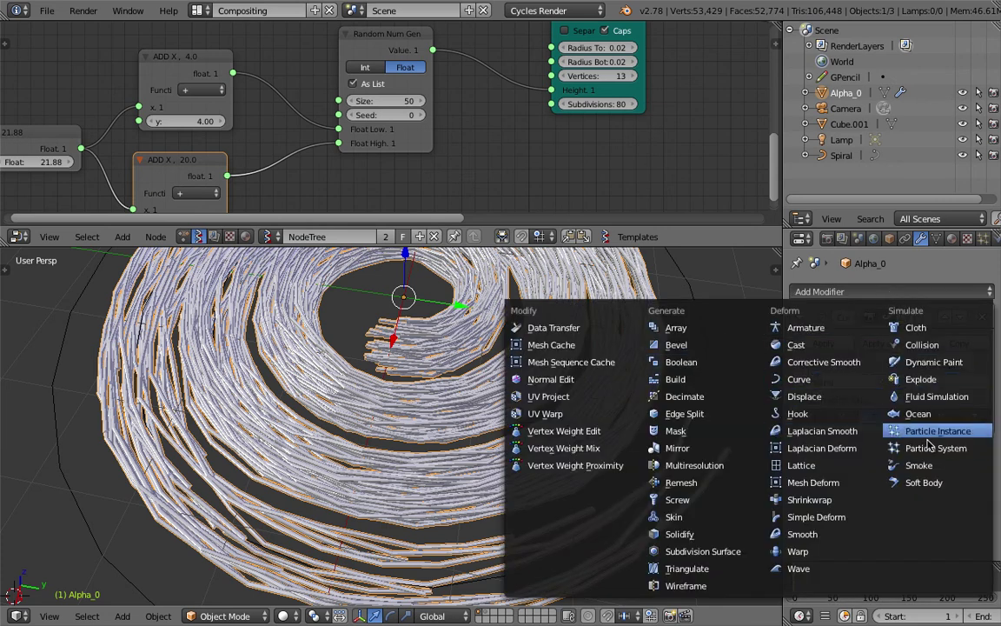
left_click(798, 380)
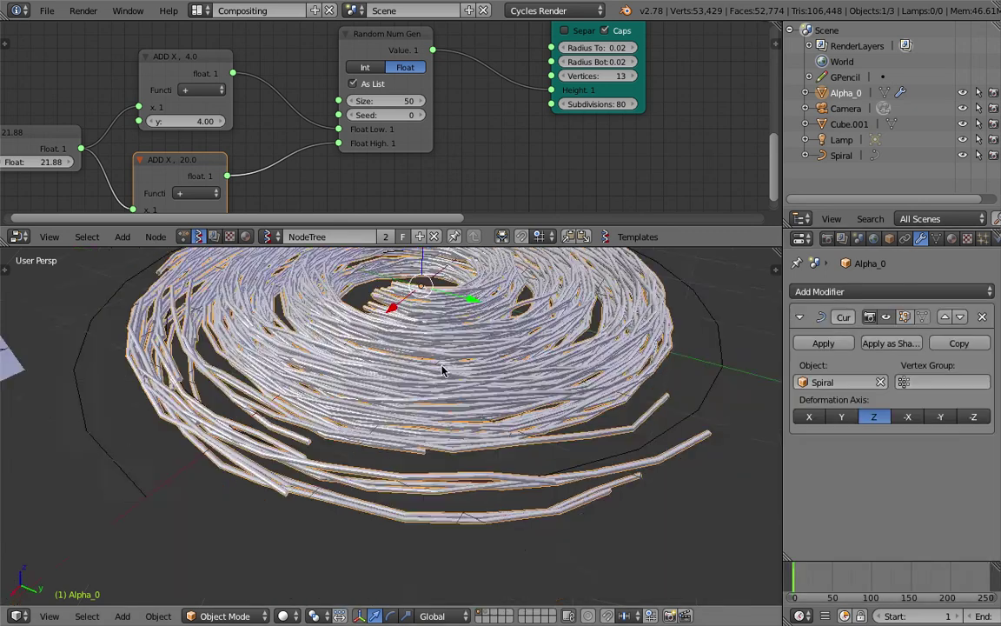
middle_click_drag(435, 372, 452, 382)
left_click(935, 292)
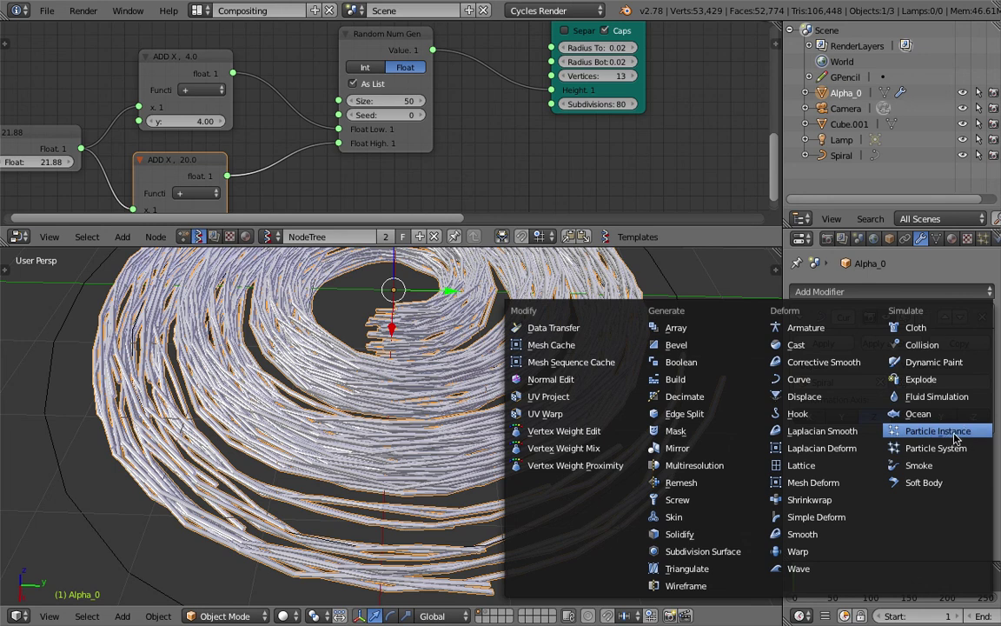
left_click(798, 379)
Step: Delete the cube beside the spiral
scroll(375, 335, "down", 3)
middle_click_drag(452, 339, 370, 366)
scroll(474, 368, "down", 4)
middle_click_drag(474, 368, 494, 391)
right_click(320, 346)
key("x")
left_click(339, 347)
Step: Sketch curved grease pencil strokes radiating from one point beside the spiral
scroll(532, 387, "up", 3)
middle_click_drag(633, 420, 533, 435, "shift")
mouse_move(539, 439)
left_mouse_down()
mouse_move(543, 416)
mouse_move(614, 349)
left_mouse_up()
mouse_move(537, 430)
left_mouse_down()
mouse_move(570, 322)
mouse_move(499, 311)
mouse_move(454, 543)
mouse_move(380, 602)
mouse_move(565, 567)
mouse_move(458, 317)
left_mouse_up()
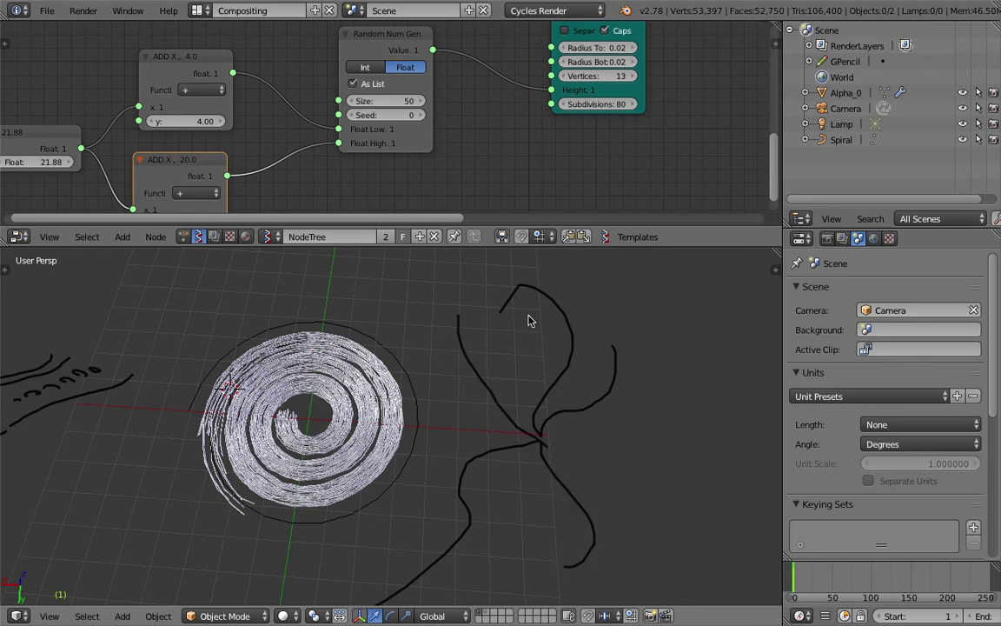
mouse_move(566, 428)
left_mouse_down()
mouse_move(699, 419)
mouse_move(706, 474)
mouse_move(637, 546)
mouse_move(693, 578)
left_mouse_up()
Step: Remove the grease pencil layer with all its sketches from the scene
middle_click_drag(648, 507, 541, 391)
key("n")
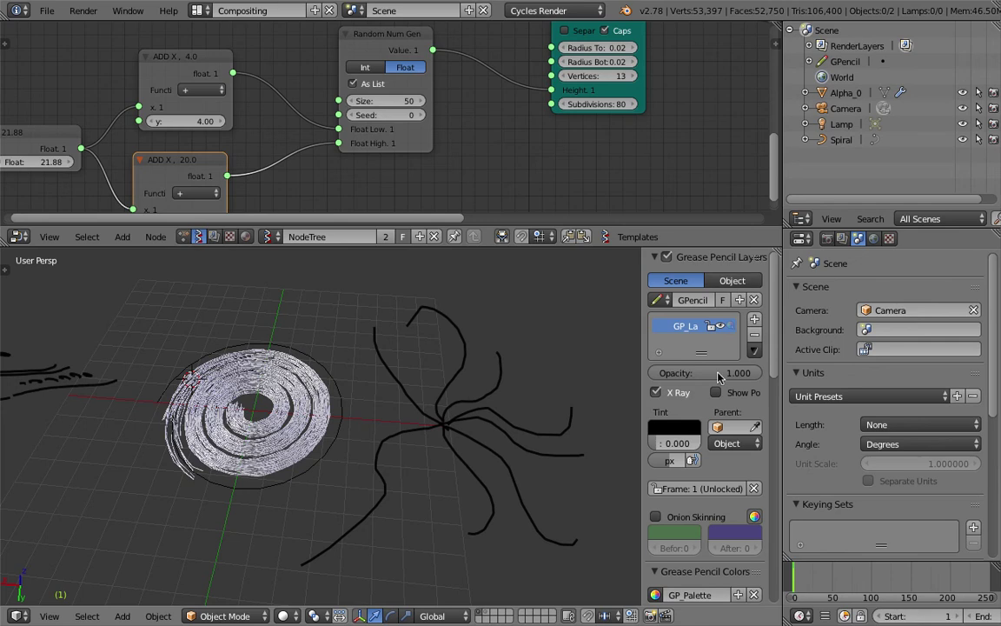
left_click(753, 334)
middle_click_drag(416, 398, 480, 393, "shift")
scroll(478, 399, "up", 2)
middle_click_drag(540, 418, 522, 411)
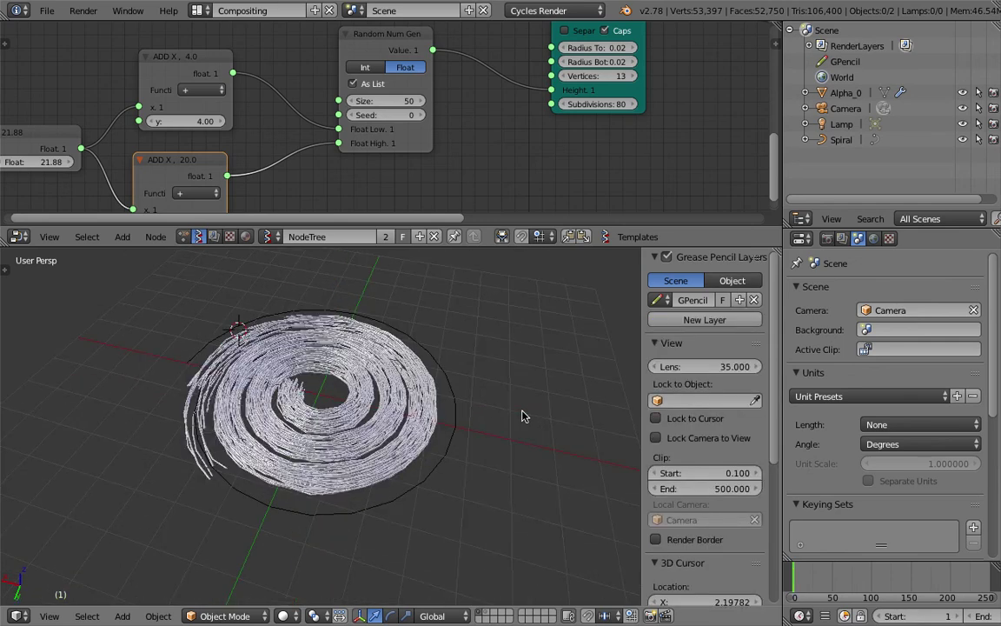
Step: Set the Cylinder node's subdivisions to 150 and inspect the smoother strands
scroll(522, 415, "up", 6)
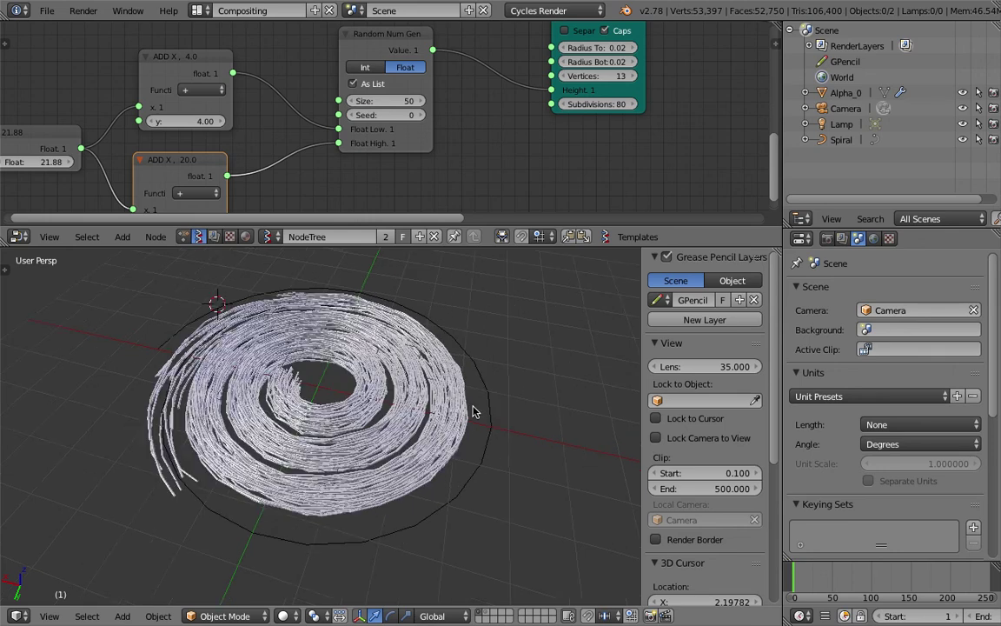
scroll(473, 172, "down", 1, "ctrl")
left_click(589, 104)
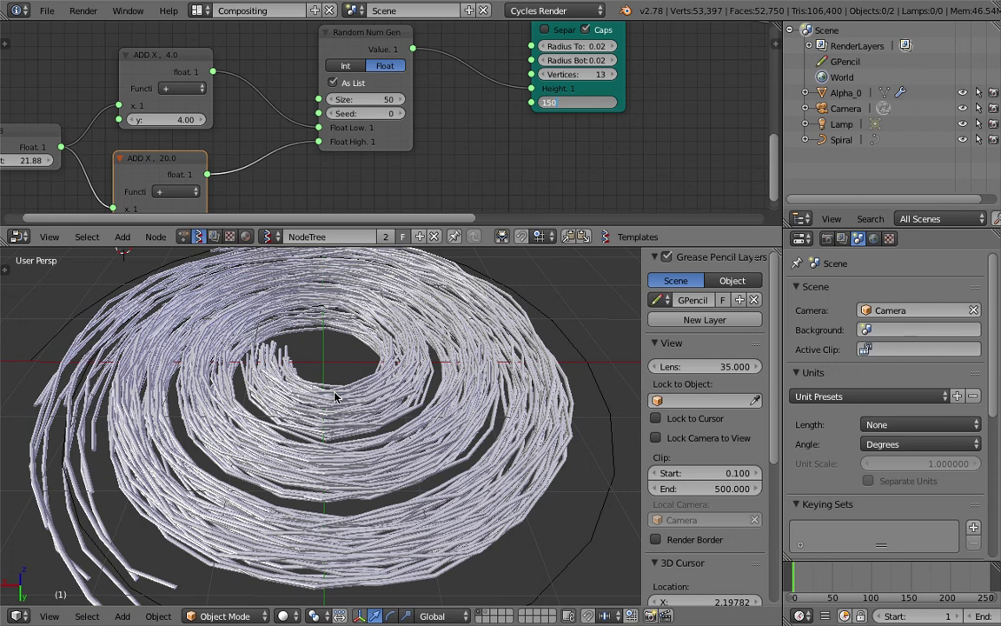
key("Return")
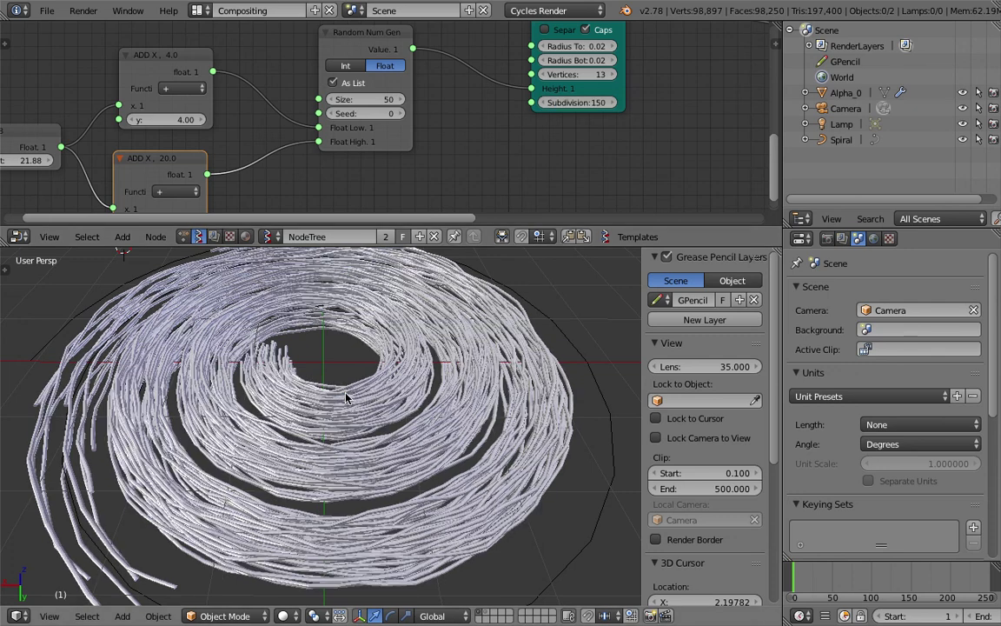
middle_click_drag(346, 403, 416, 405)
scroll(413, 404, "up", 2)
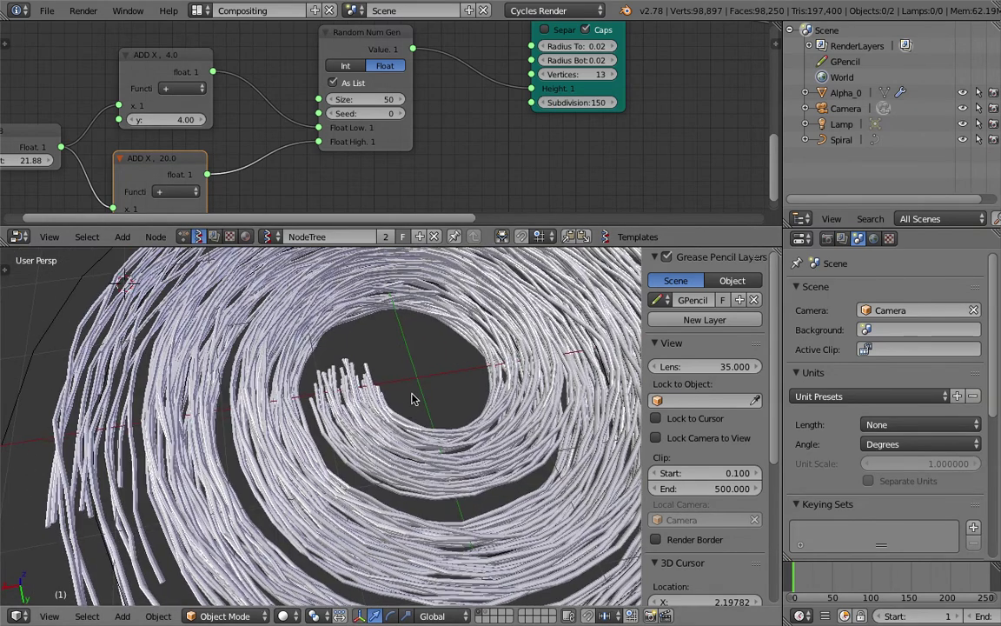
Step: Give the node editor more height and hide the 3D view's sidebar
scroll(531, 174, "down", 2)
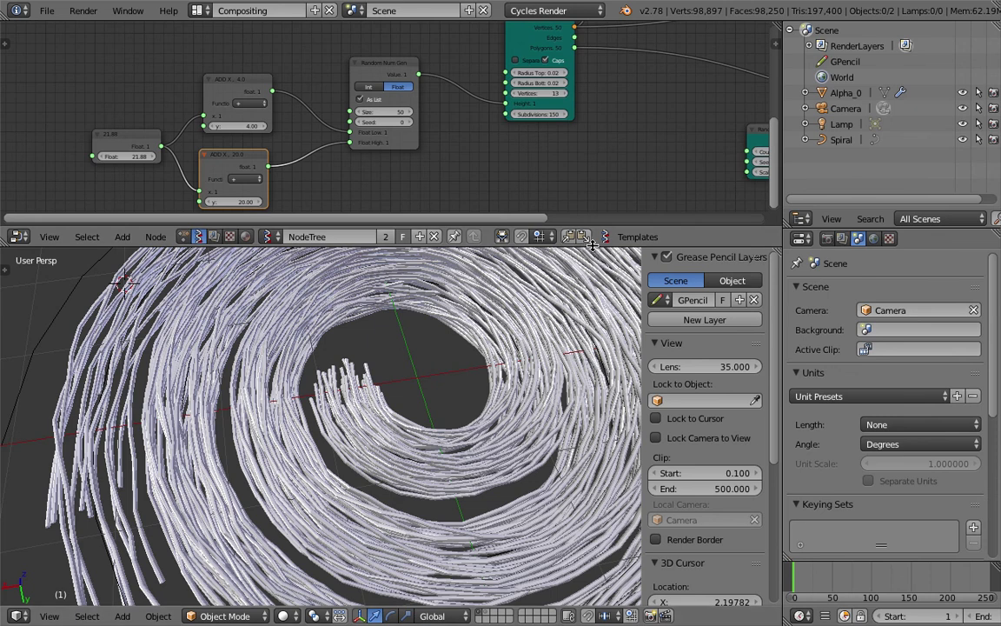
left_click_drag(597, 247, 597, 322)
key("n")
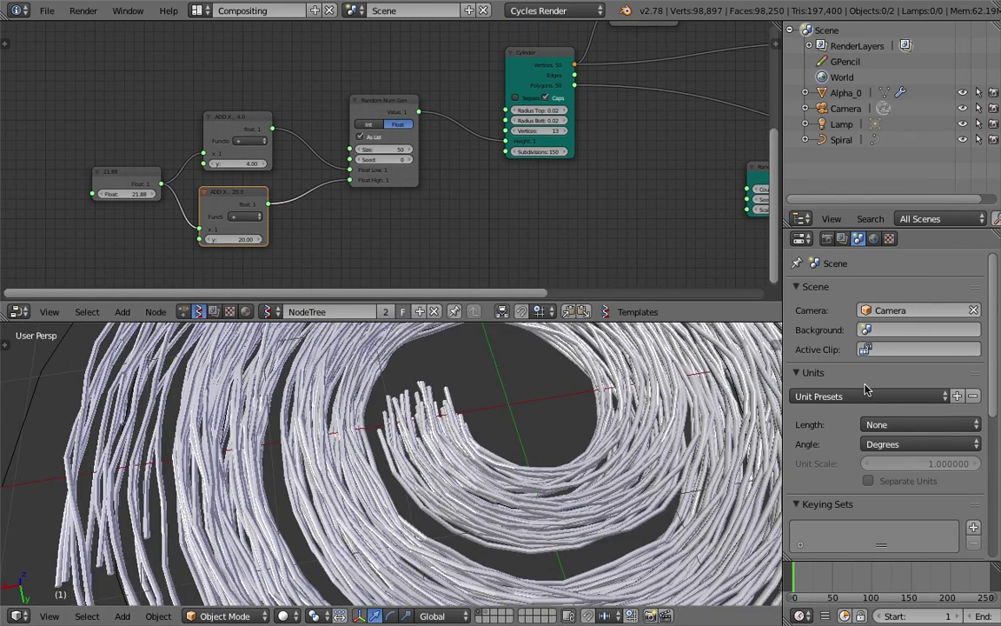
scroll(543, 206, "down", 2)
scroll(542, 206, "down", 1)
Step: Move the vector Add node and the viewer node closer to the preceding nodes
middle_click_drag(542, 206, 447, 248)
scroll(462, 206, "up", 1)
middle_click_drag(445, 155, 403, 206)
scroll(403, 206, "up", 1)
left_click_drag(554, 186, 530, 176)
middle_click_drag(580, 165, 575, 127)
left_click_drag(658, 179, 624, 152)
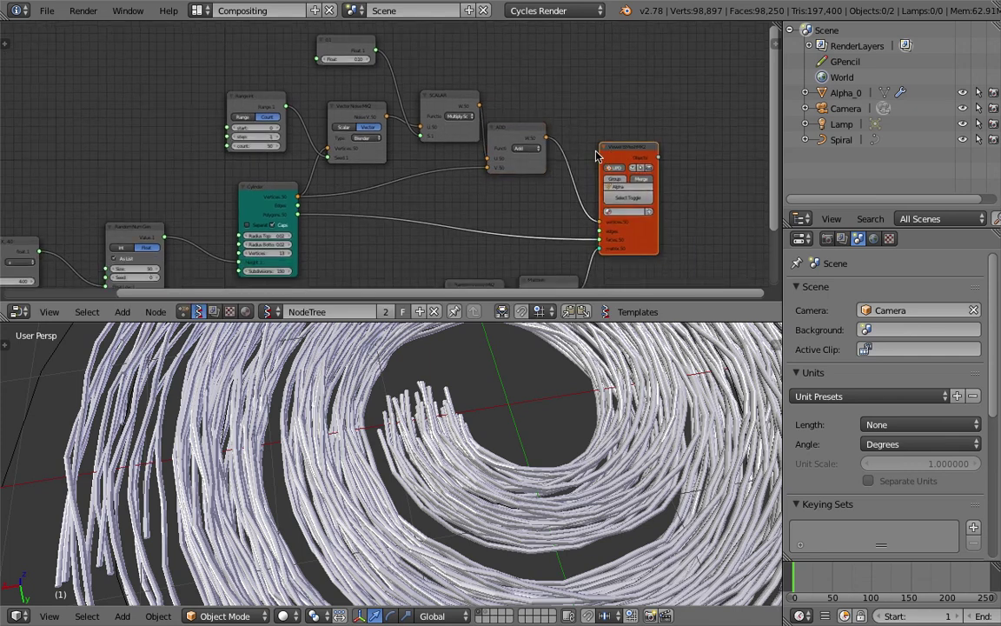
Step: Set the Float node that scales the vector noise to 0.4 and check the distorted strands
middle_click_drag(336, 148, 402, 184)
scroll(402, 183, "up", 1)
scroll(400, 183, "up", 1)
left_click(420, 80)
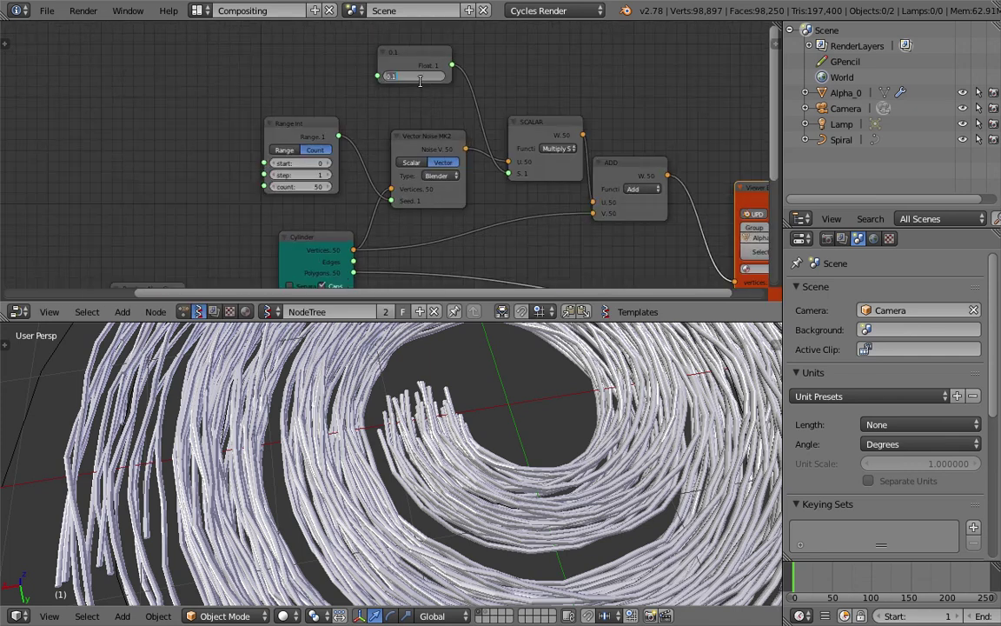
type("4")
key("Return")
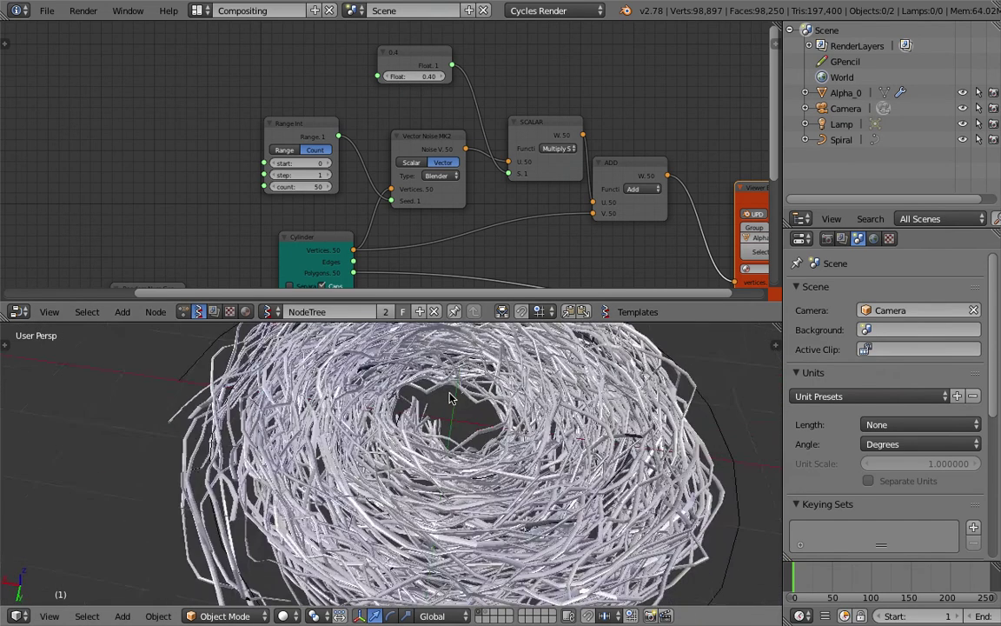
key("a")
middle_click_drag(492, 462, 594, 461)
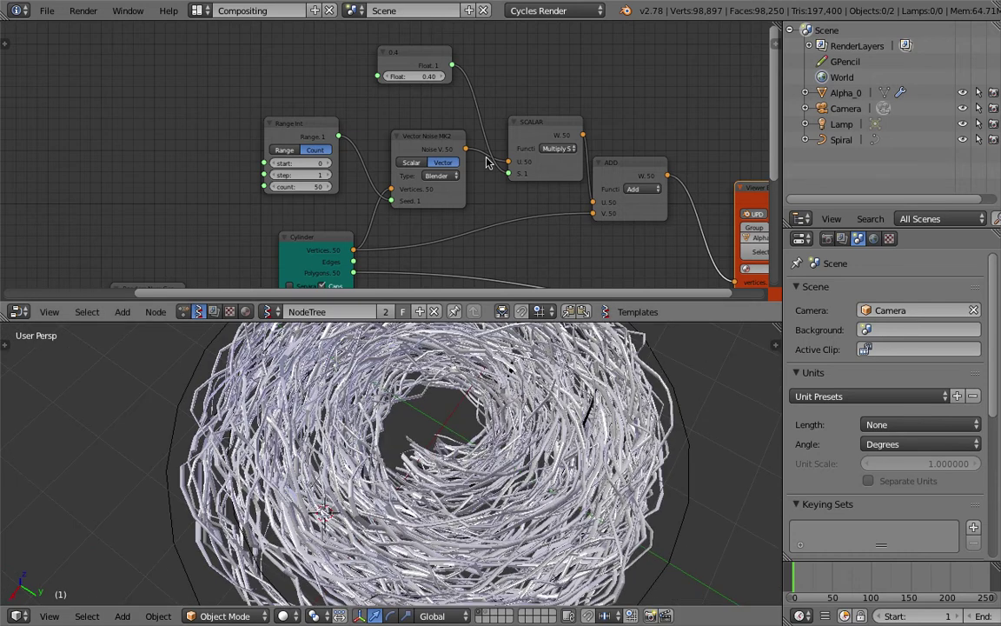
Step: Reduce the noise-scaling Float node to 0.3
left_click(426, 76)
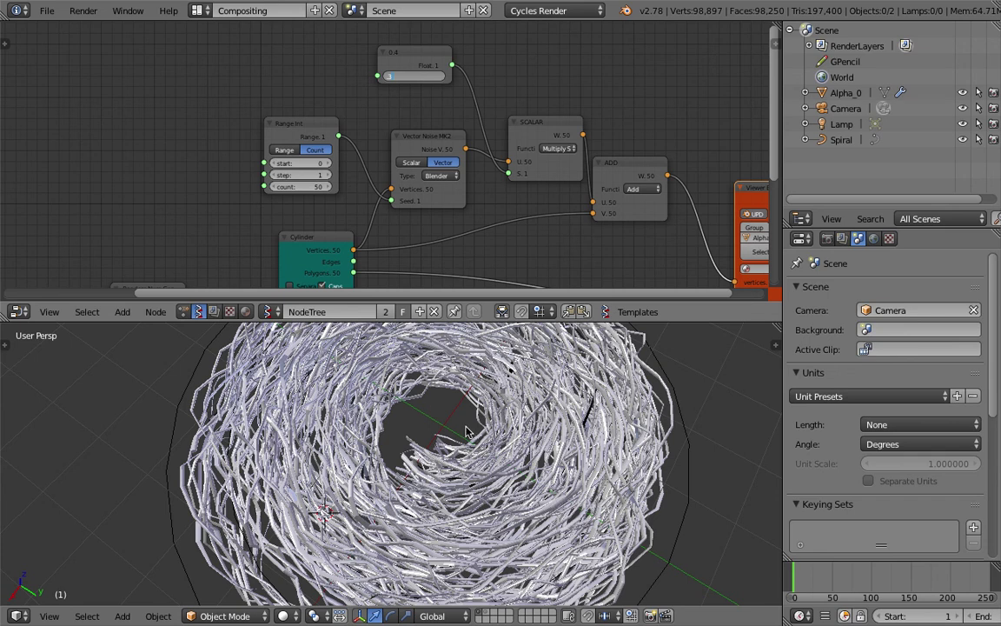
key("Return")
middle_click_drag(462, 447, 277, 428)
scroll(477, 395, "up", 2)
Step: Examine the Cylinder node's settings and the distorted strands from several angles
middle_click_drag(190, 256, 382, 140)
scroll(387, 142, "up", 2)
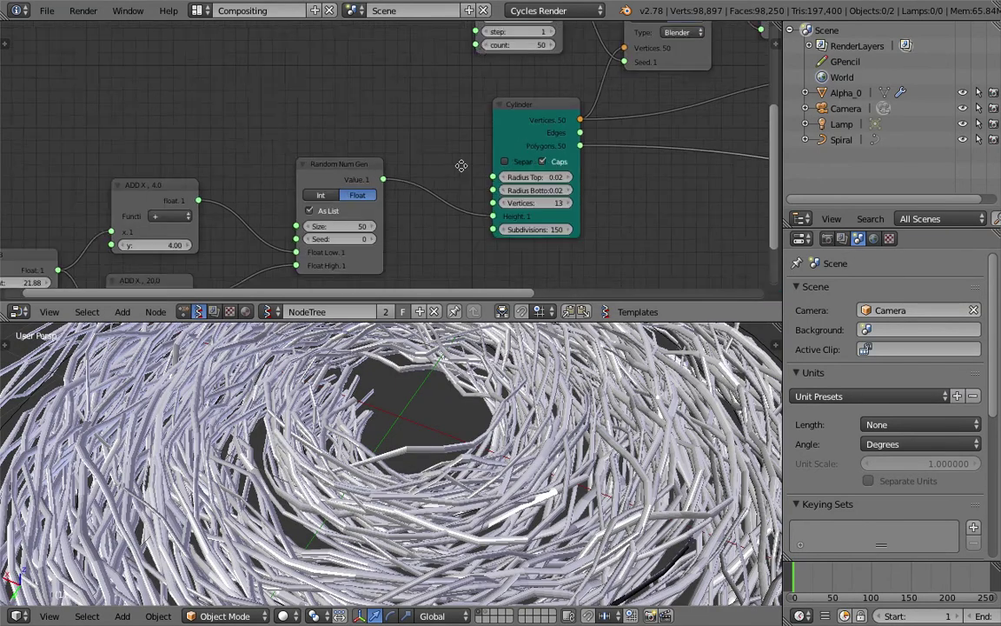
middle_click_drag(461, 164, 417, 167)
scroll(452, 174, "up", 3)
middle_click_drag(498, 492, 474, 459)
scroll(497, 439, "down", 5)
middle_click_drag(403, 417, 650, 323)
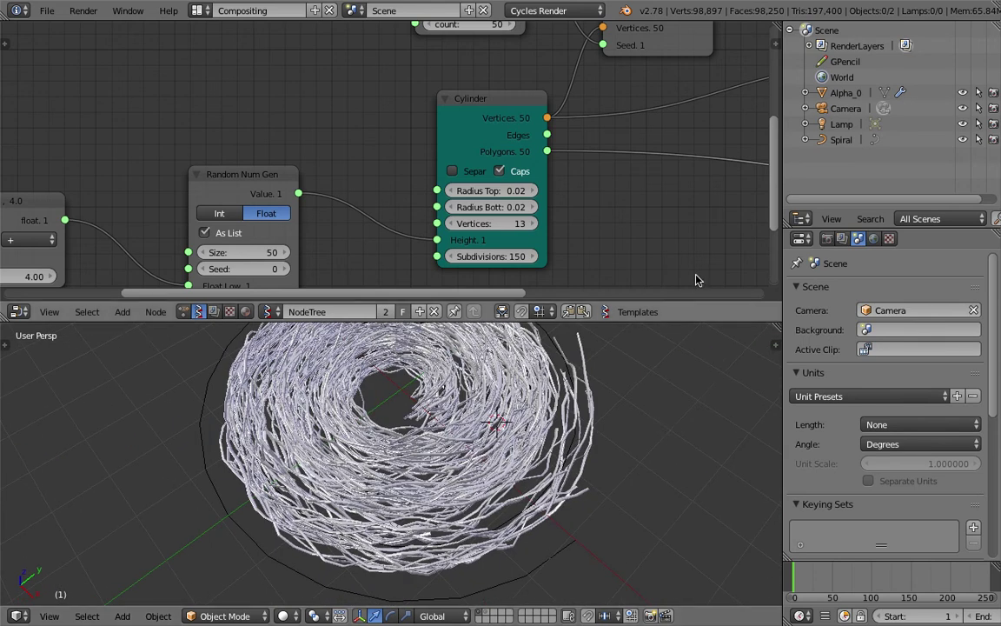
Step: Enlarge the 3D viewport's height and examine the distorted spiral strands up close
left_click_drag(683, 324, 686, 282)
scroll(658, 132, "down", 7)
middle_click_drag(658, 132, 400, 116)
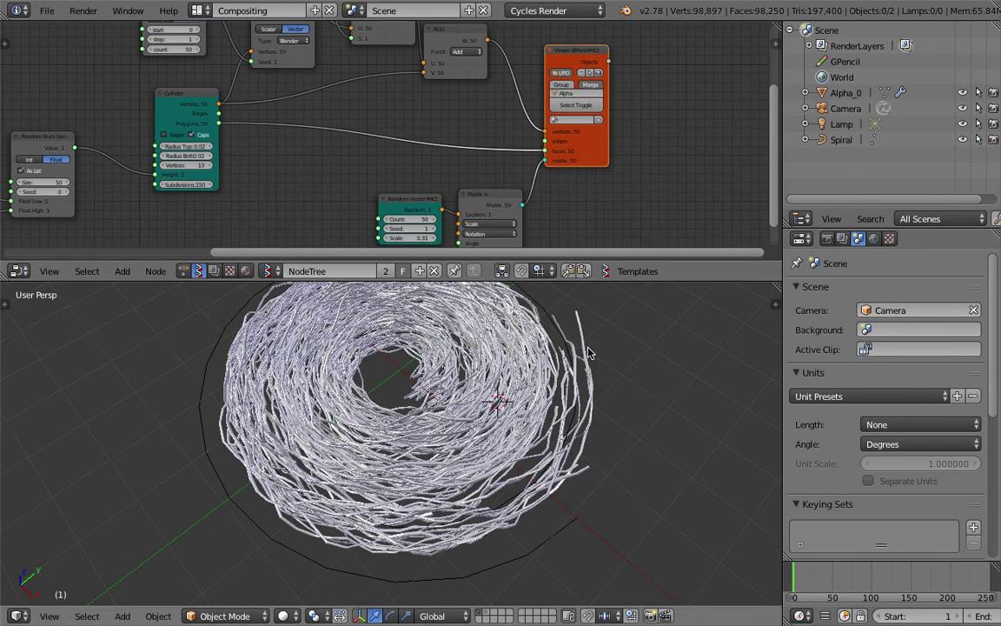
scroll(588, 374, "up", 2)
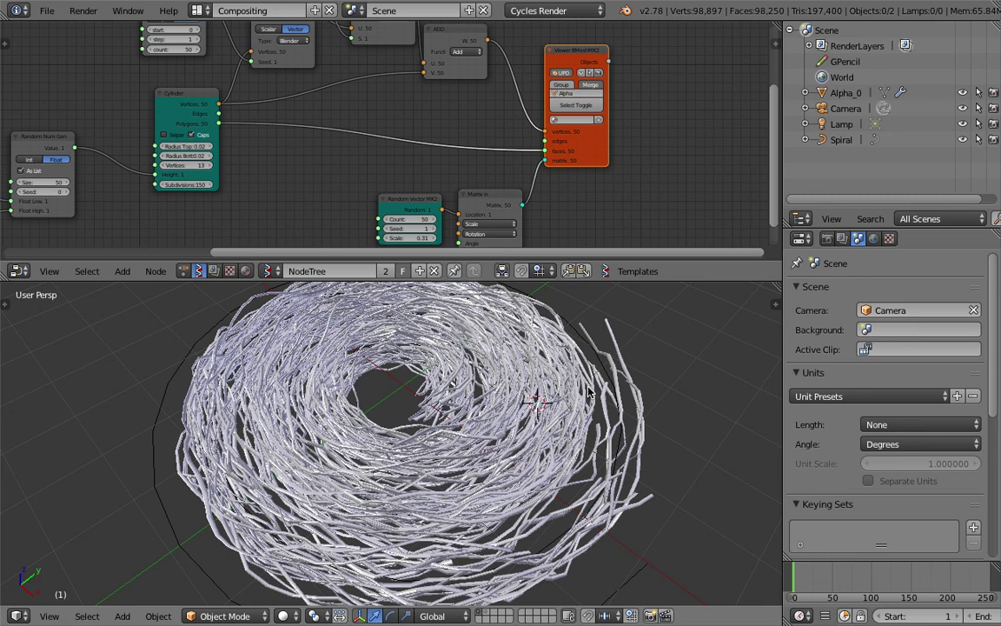
middle_click_drag(577, 473, 625, 435)
scroll(600, 426, "up", 4)
scroll(600, 426, "down", 2)
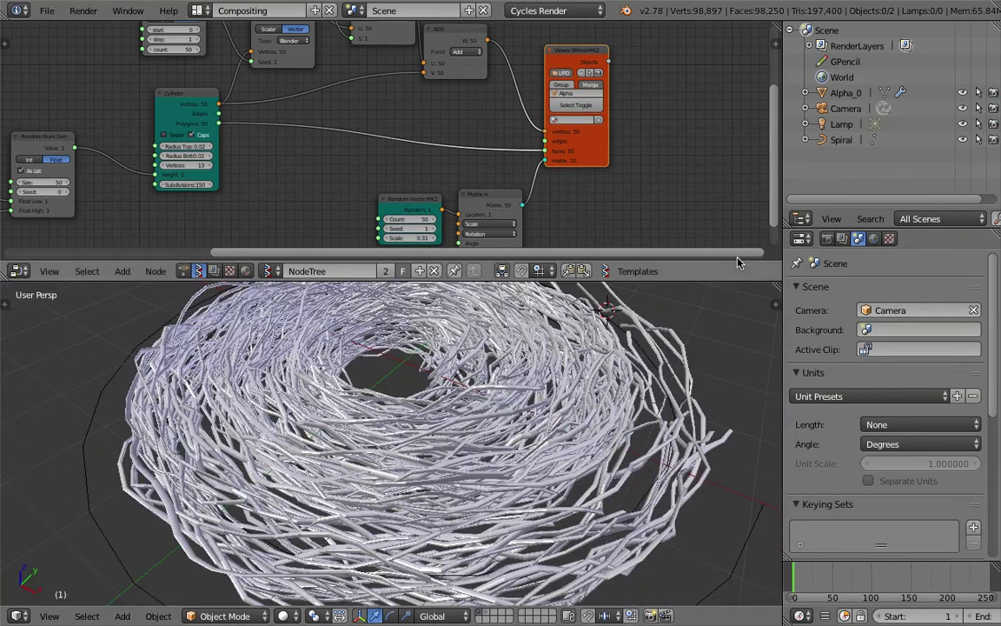
Step: Enable Matcap and Ambient Occlusion in the 3D viewport's shading settings
left_click(773, 304)
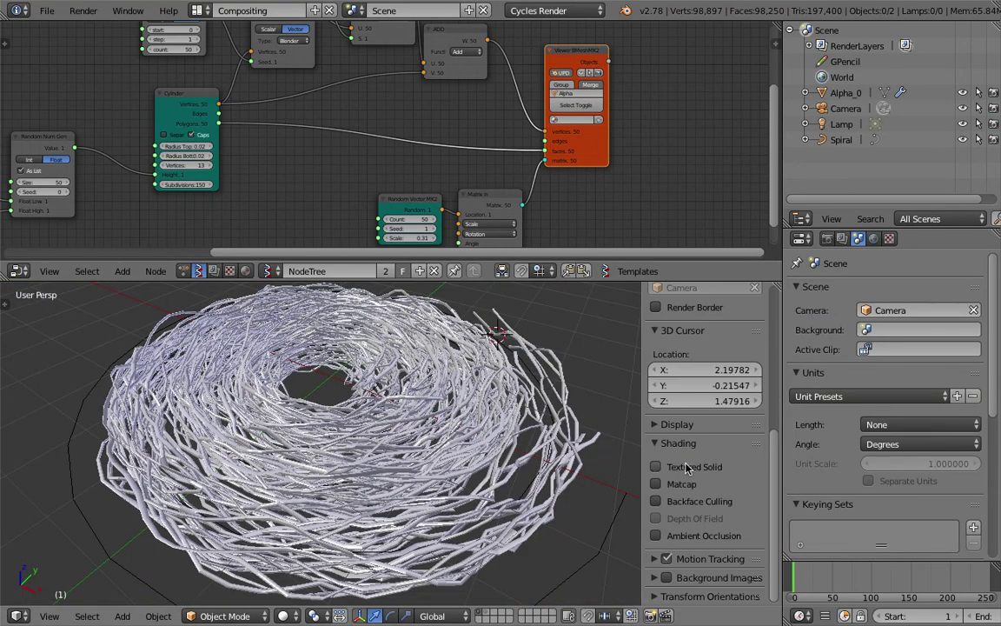
left_click(655, 483)
left_click(700, 525)
scroll(696, 469, "down", 3)
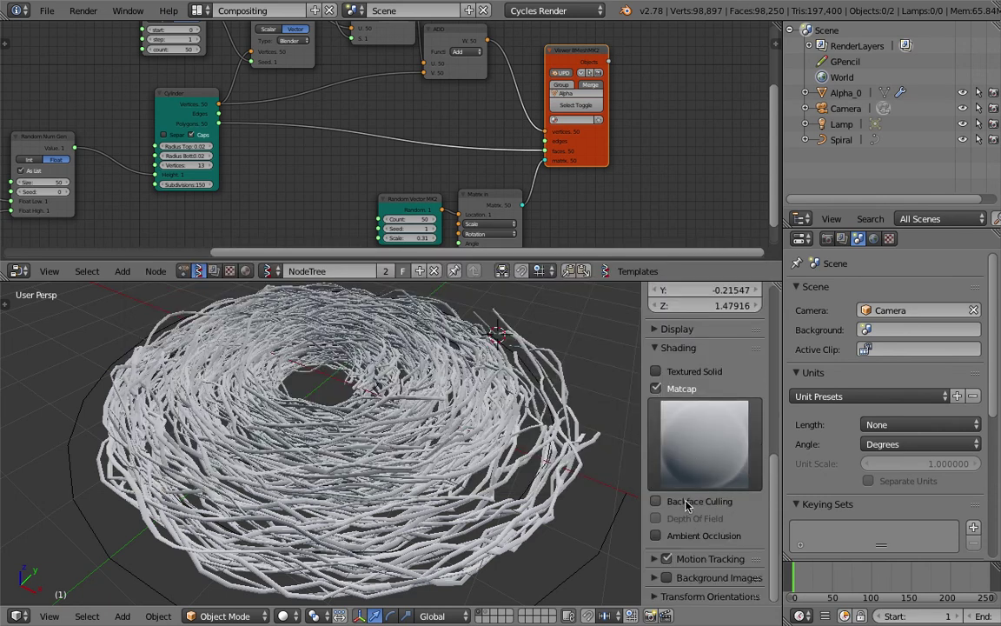
left_click(658, 535)
Step: Choose the rainbow-colored normal matcap for the viewport and check the strands from a higher angle
left_click(700, 461)
left_click(628, 355)
middle_click_drag(531, 374, 426, 395)
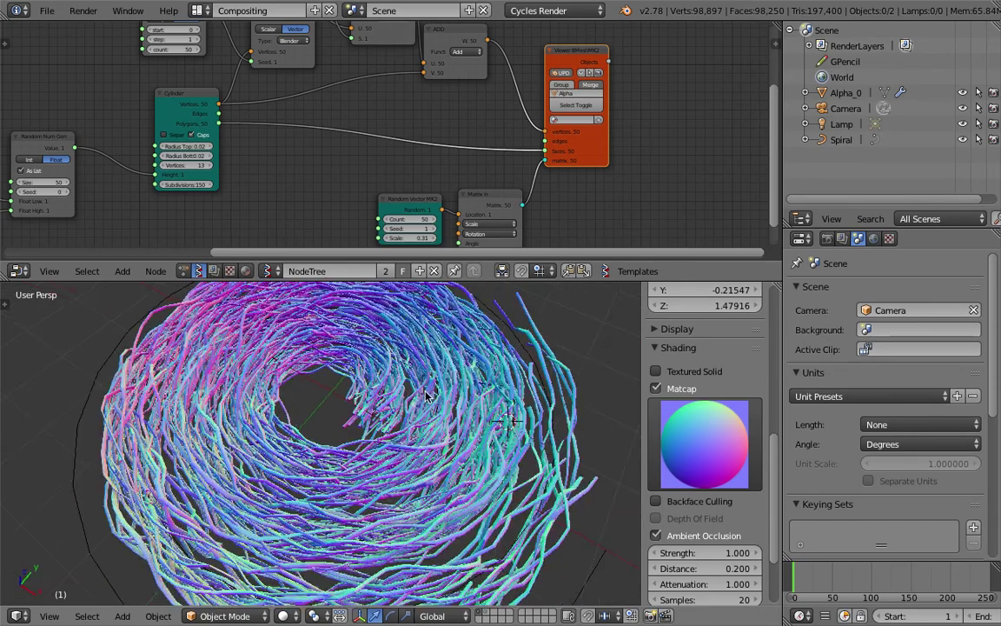